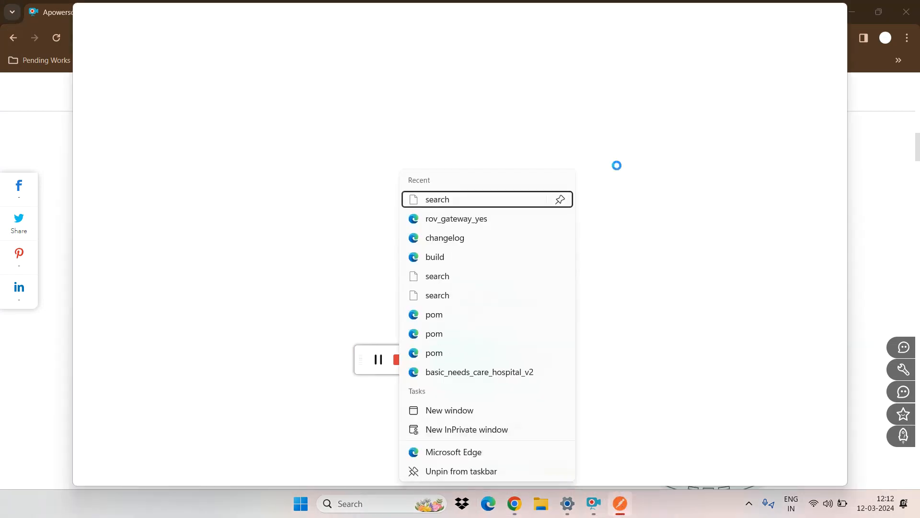
# Step: Close the taskbar's recent-items list and dismiss the expired antivirus protection notice
pyautogui.click(624, 137)
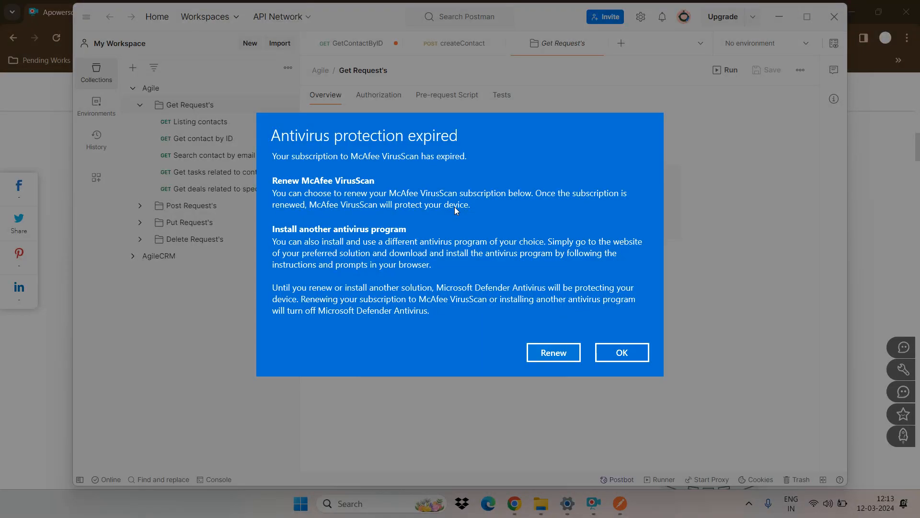
pyautogui.click(632, 359)
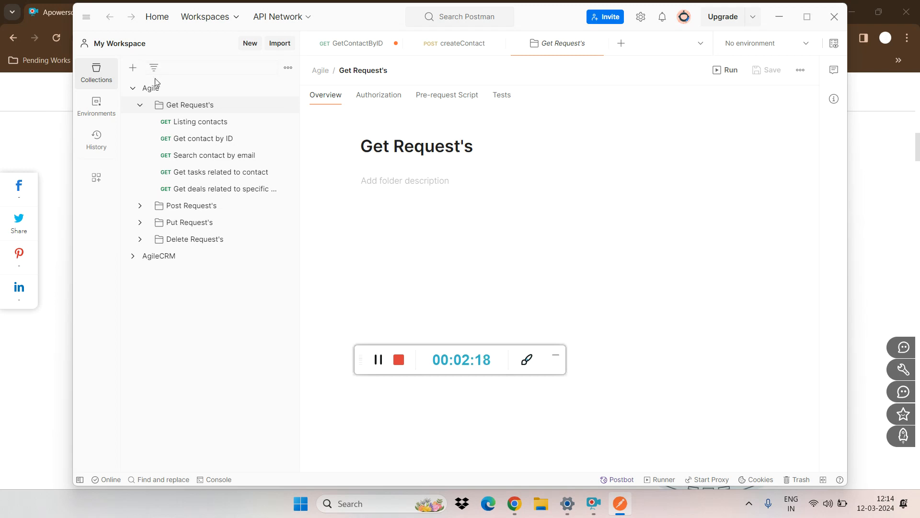
# Step: Collapse the Get Request's folder, keeping the Agile collection expanded to show its four request folders
pyautogui.click(141, 105)
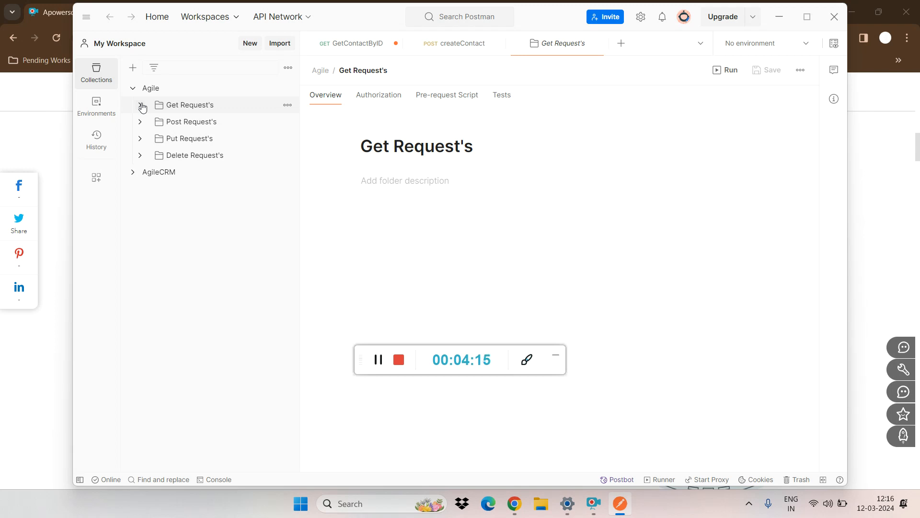
pyautogui.click(142, 104)
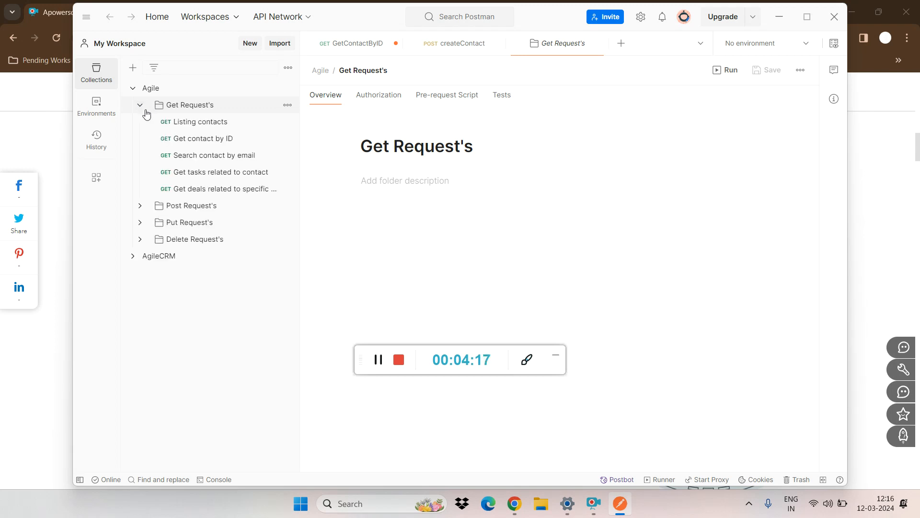
pyautogui.click(144, 110)
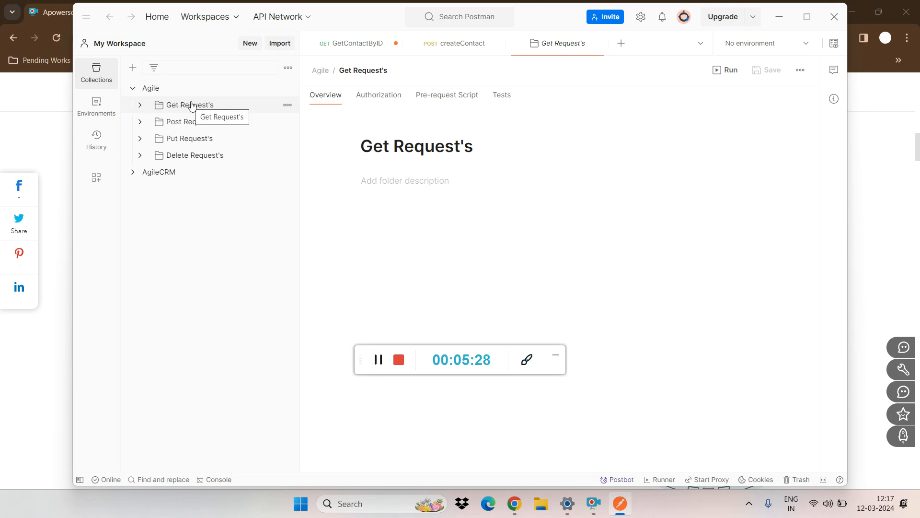
pyautogui.click(133, 90)
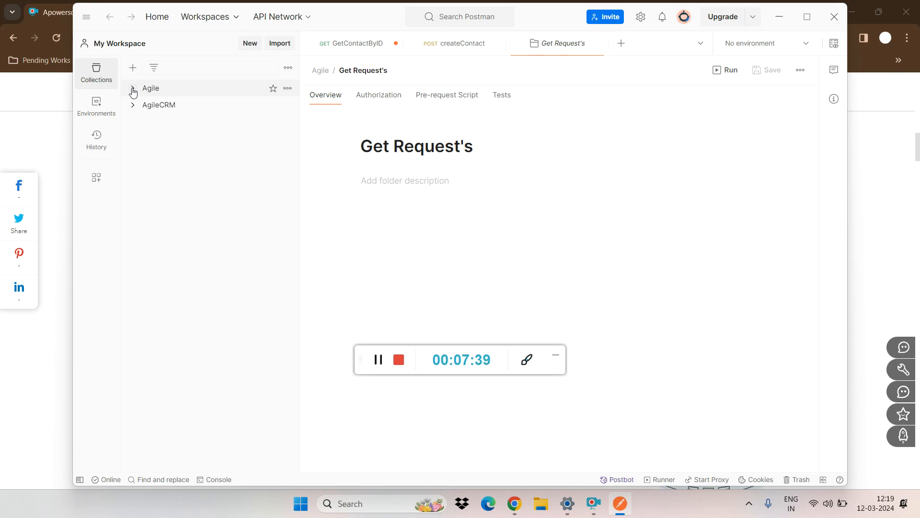
pyautogui.click(133, 91)
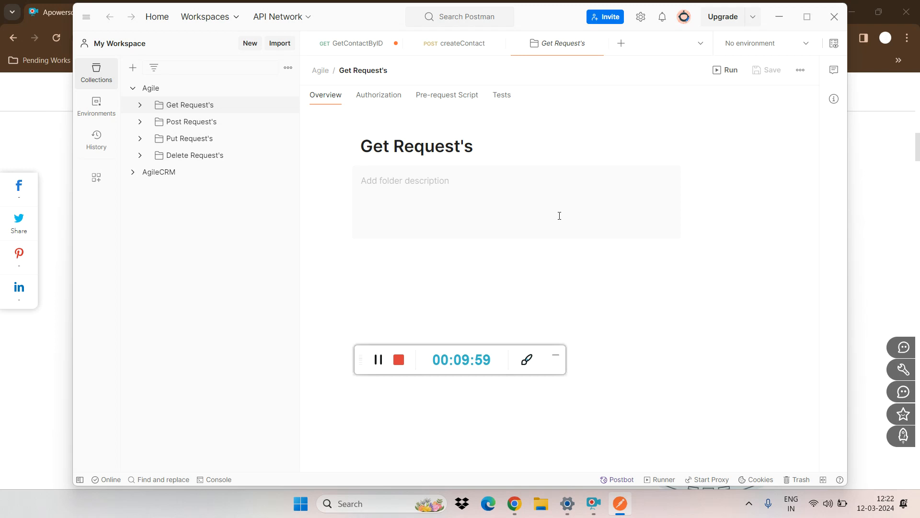
# Step: Switch to Chrome and search Google in a new tab for the difference between put and patch
pyautogui.click(522, 506)
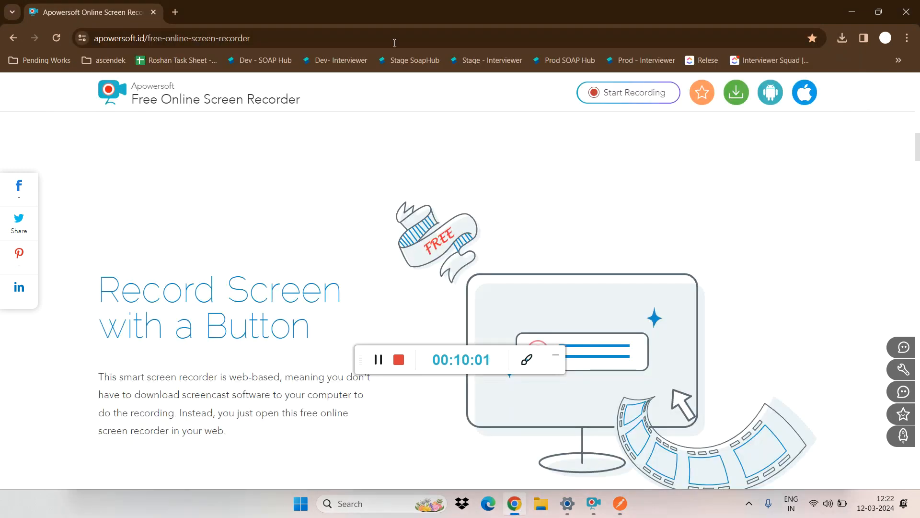
pyautogui.click(177, 12)
pyautogui.write('di')
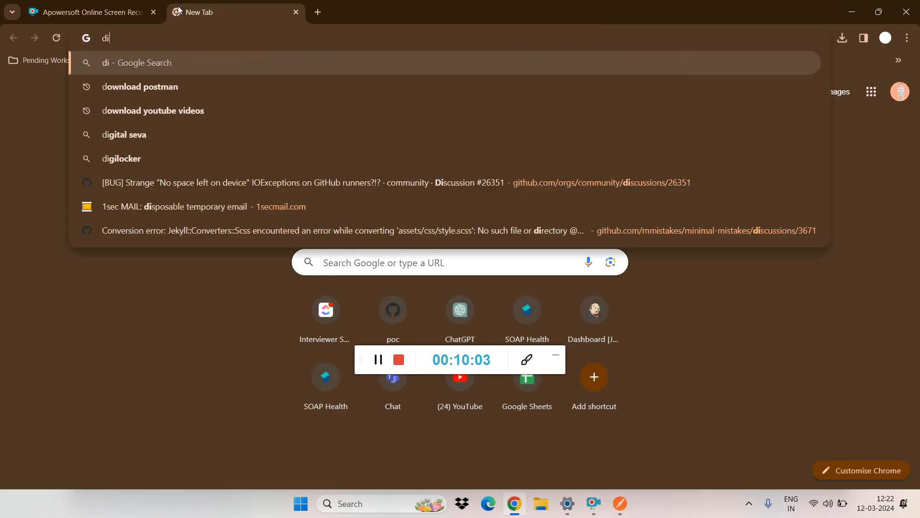
pyautogui.write('ff b/w ')
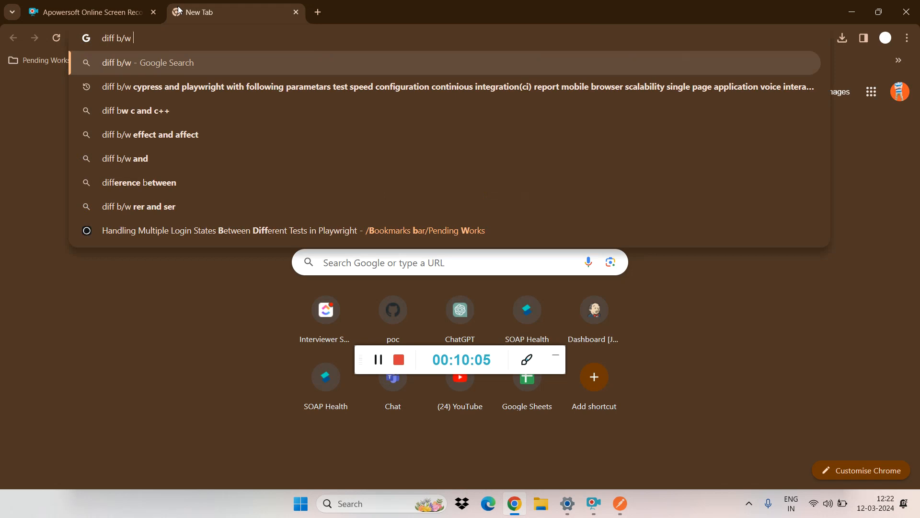
pyautogui.write('put and')
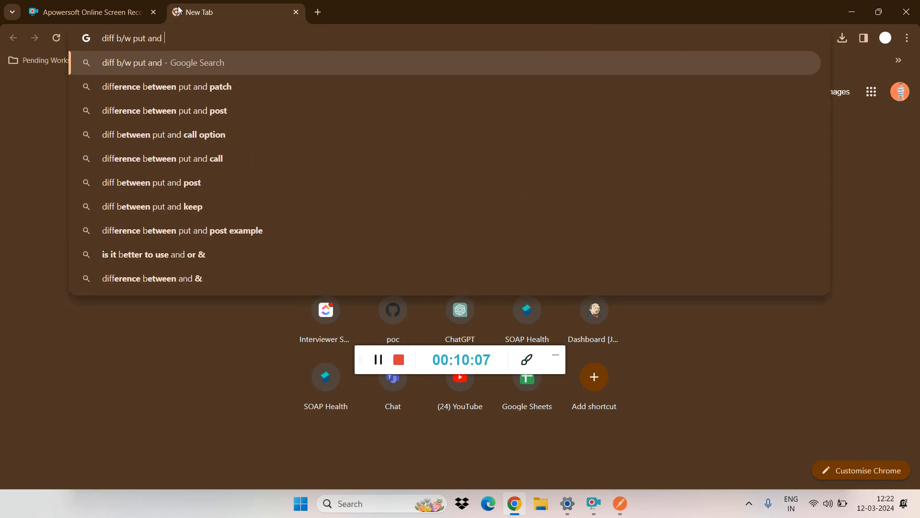
pyautogui.press('Down')
pyautogui.press('Return')
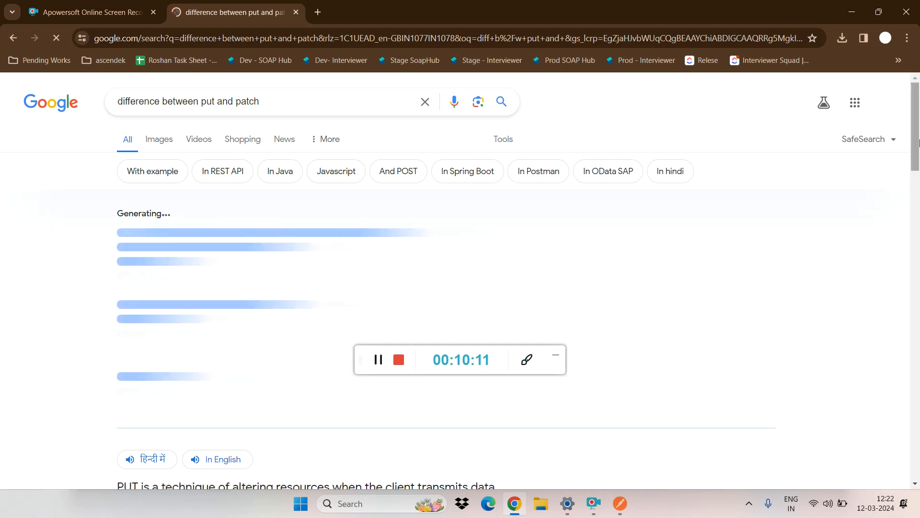
# Step: Open the GeeksforGeeks article "Difference Between PUT and PATCH Request" from the search results
pyautogui.scroll(-1, 918, 153)
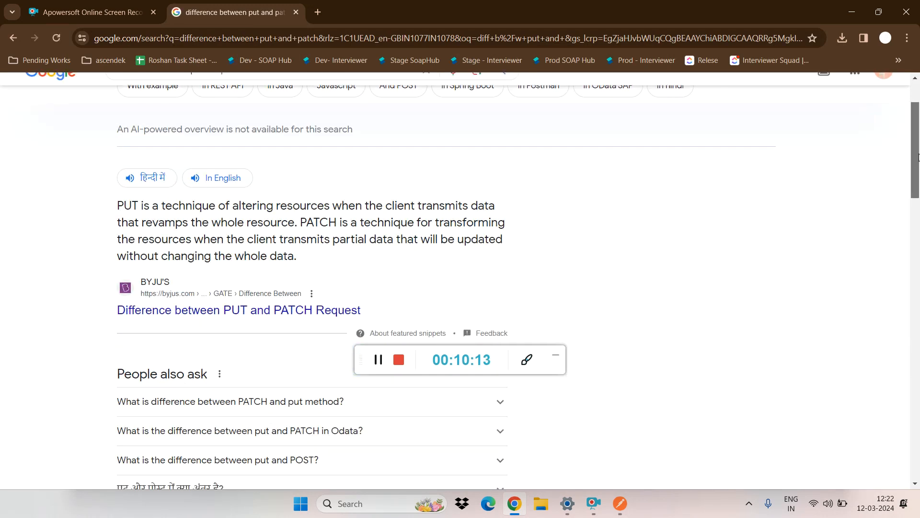
pyautogui.moveTo(918, 153); pyautogui.dragTo(913, 249)
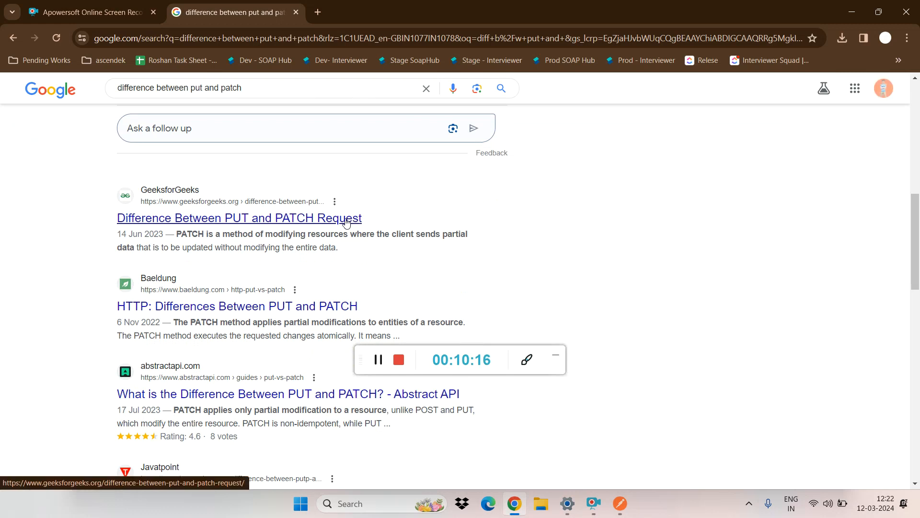
pyautogui.click(286, 224)
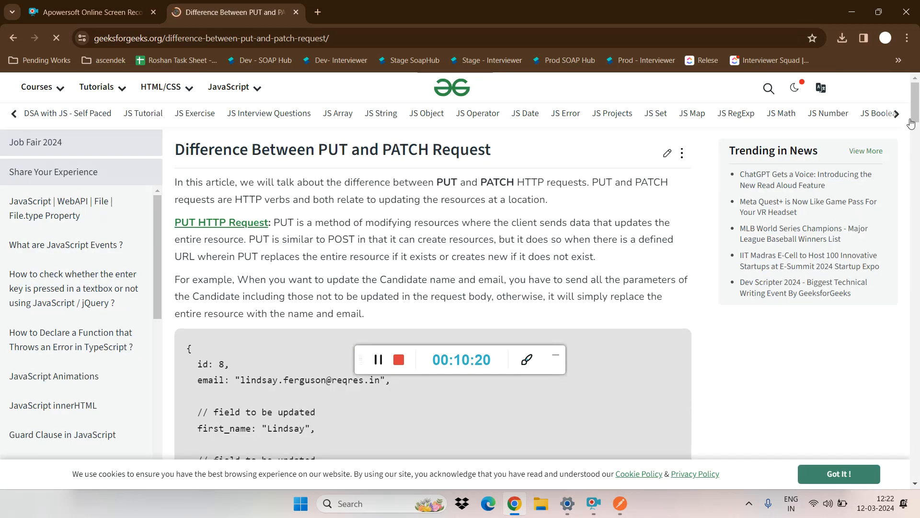
pyautogui.moveTo(915, 121)
pyautogui.mouseDown()
pyautogui.moveTo(917, 234)
pyautogui.moveTo(917, 114)
pyautogui.mouseUp()
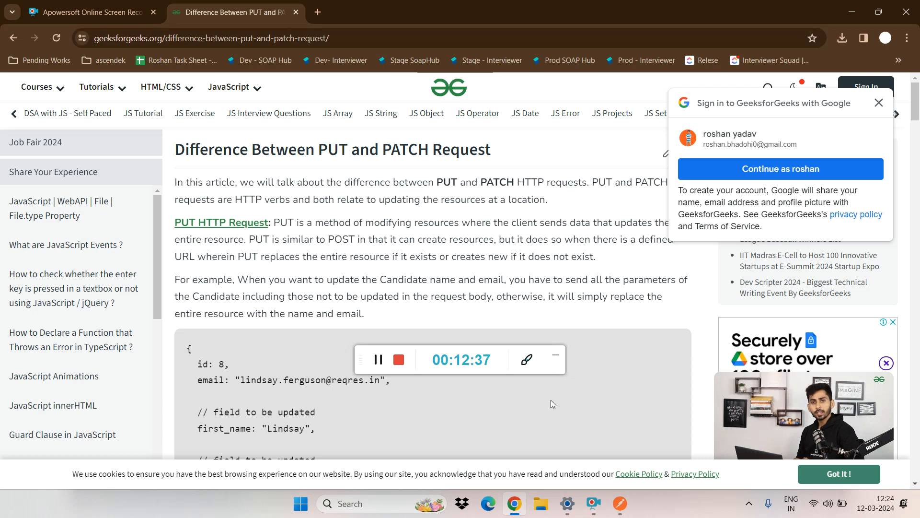
# Step: Switch to Postman, open the AgileCRM collection's GetContactByID request, and select the base address in its URL for copying
pyautogui.click(620, 504)
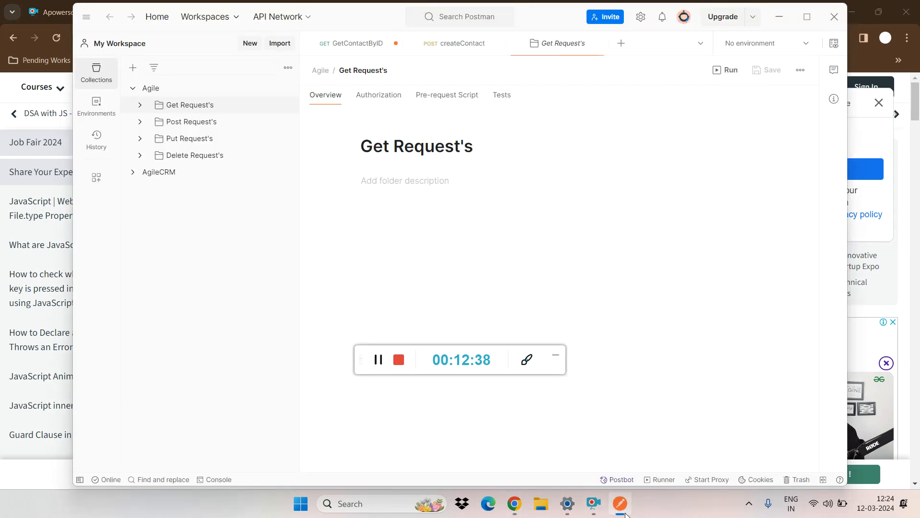
pyautogui.click(174, 176)
pyautogui.click(192, 190)
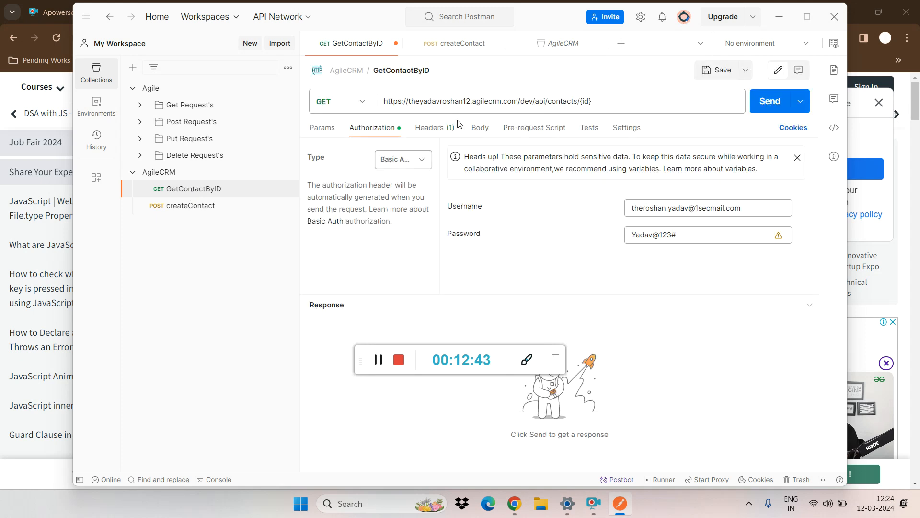
pyautogui.click(615, 98)
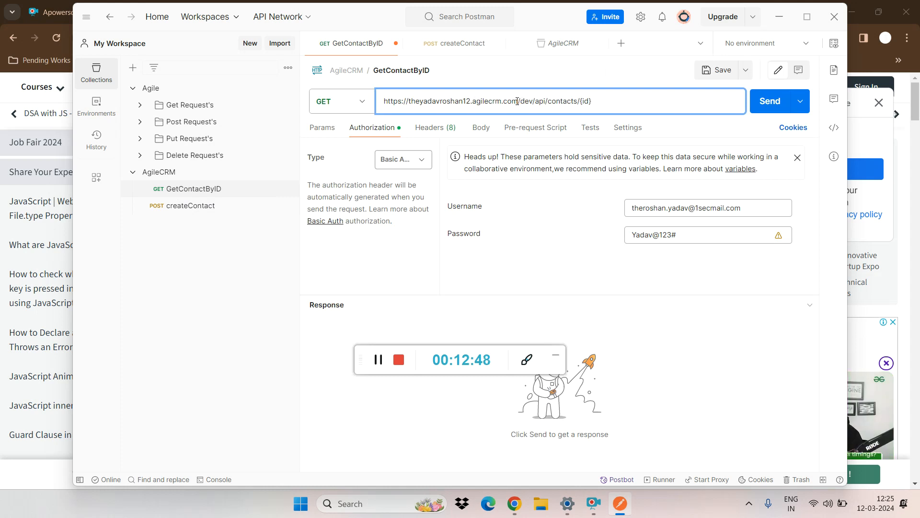
pyautogui.moveTo(520, 101); pyautogui.dragTo(361, 103)
pyautogui.hotkey('ctrl', 'c')
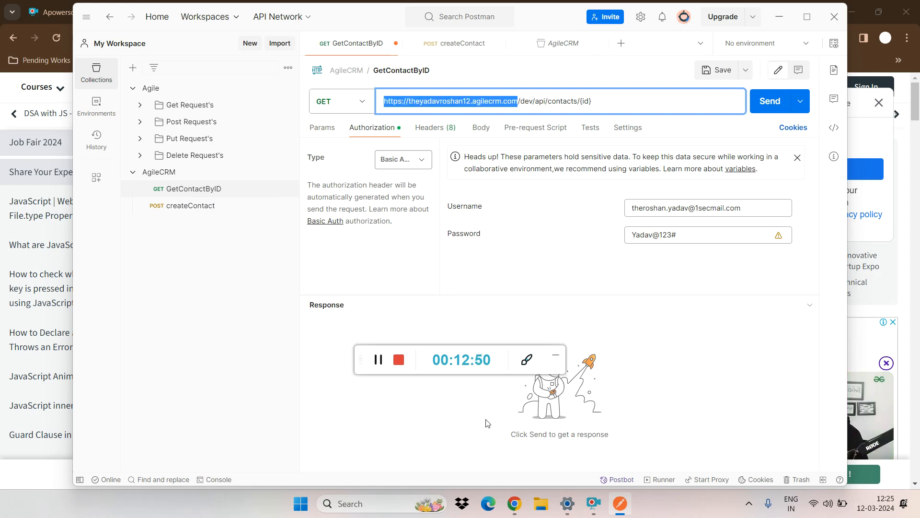
# Step: Switch to Chrome and open the copied Agile CRM address in a new Incognito window
pyautogui.click(514, 503)
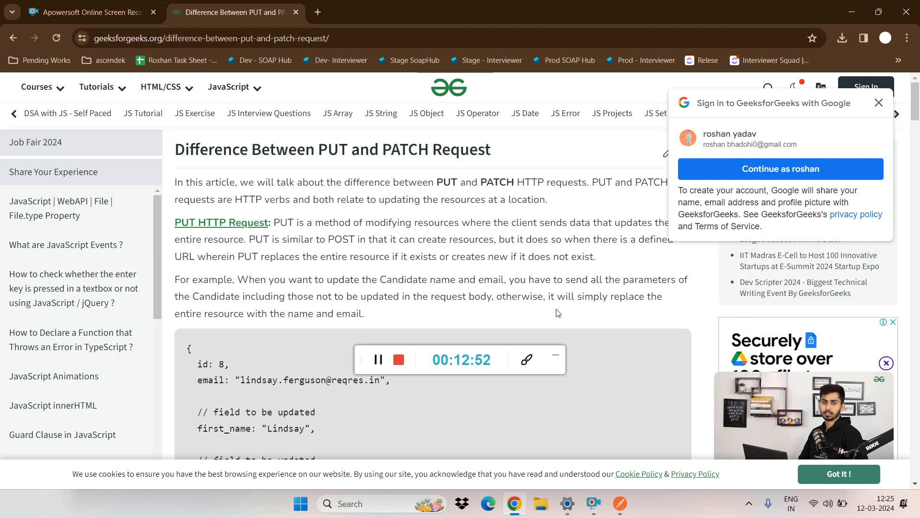
pyautogui.hotkey('ctrl', 'shift', 'n')
pyautogui.hotkey('ctrl', 'v')
pyautogui.press('Return')
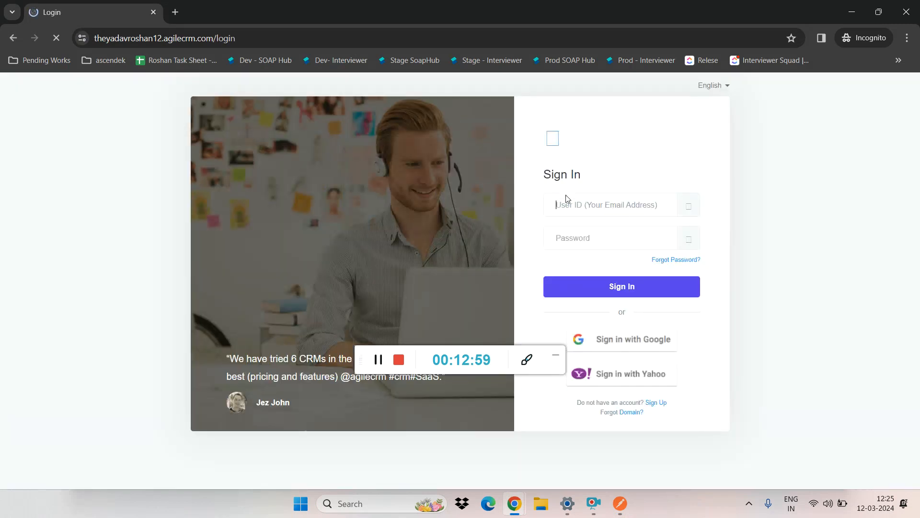
# Step: Check the Basic Auth username in Postman, then sign in to Agile CRM with the matching saved user ID and password
pyautogui.click(568, 201)
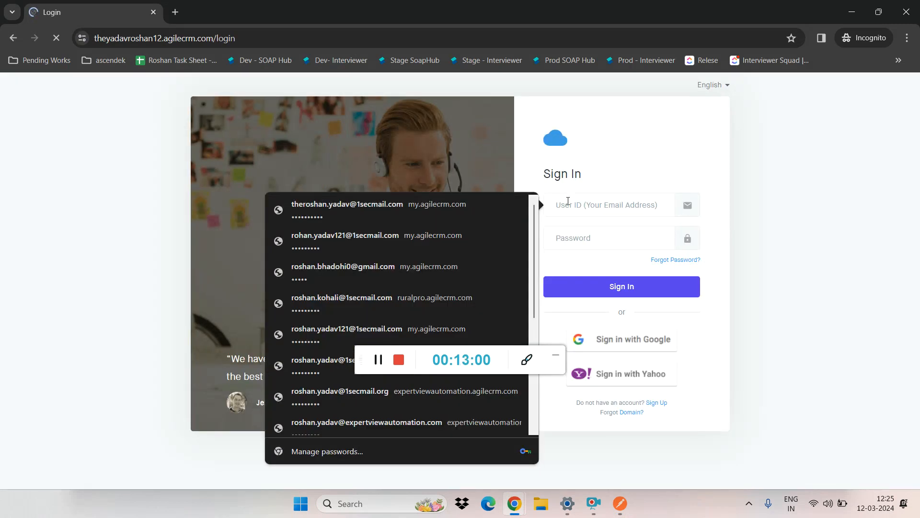
pyautogui.hotkey('alt', 'Tab')
pyautogui.hotkey('alt', 'Tab')
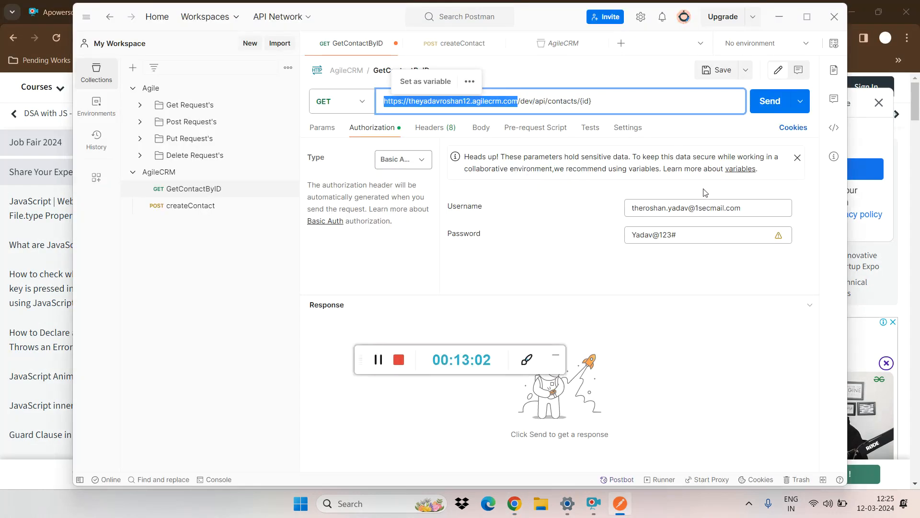
pyautogui.hotkey('alt', 'Tab')
pyautogui.hotkey('alt', 'Tab')
pyautogui.hotkey('alt', 'Tab')
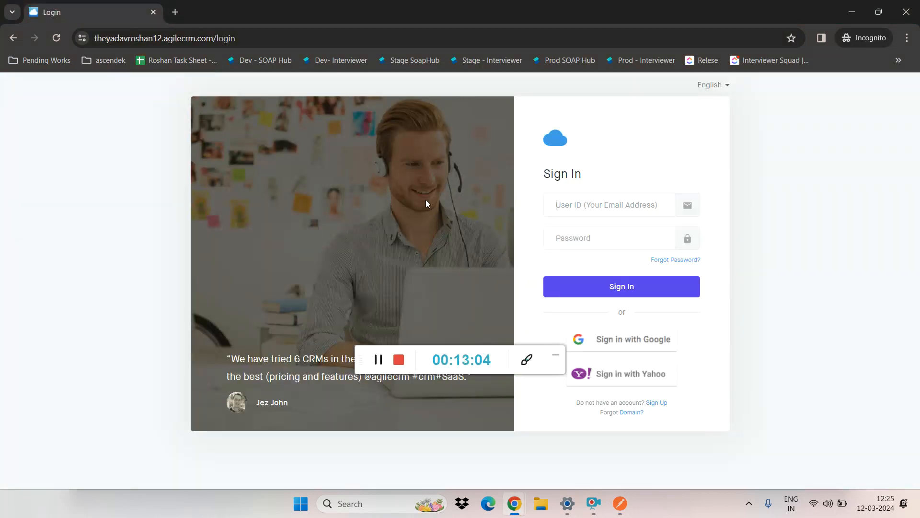
pyautogui.click(552, 205)
pyautogui.click(405, 218)
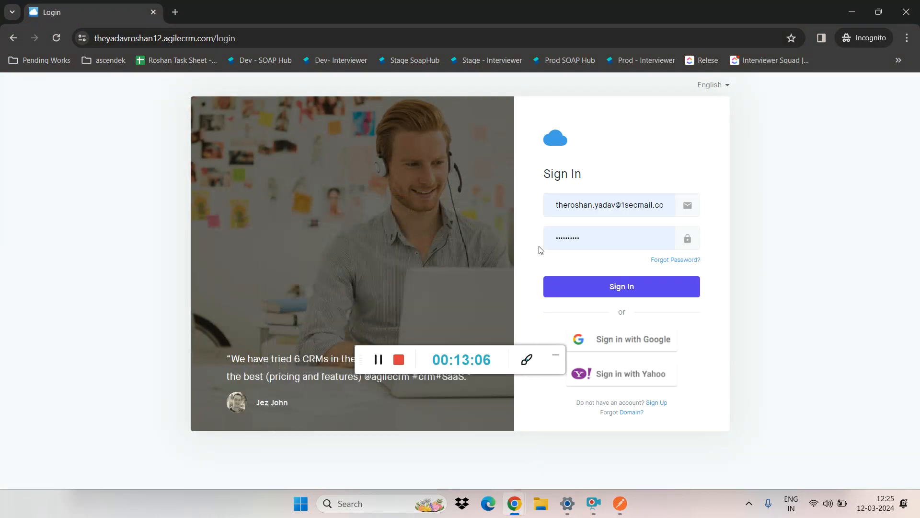
pyautogui.click(614, 287)
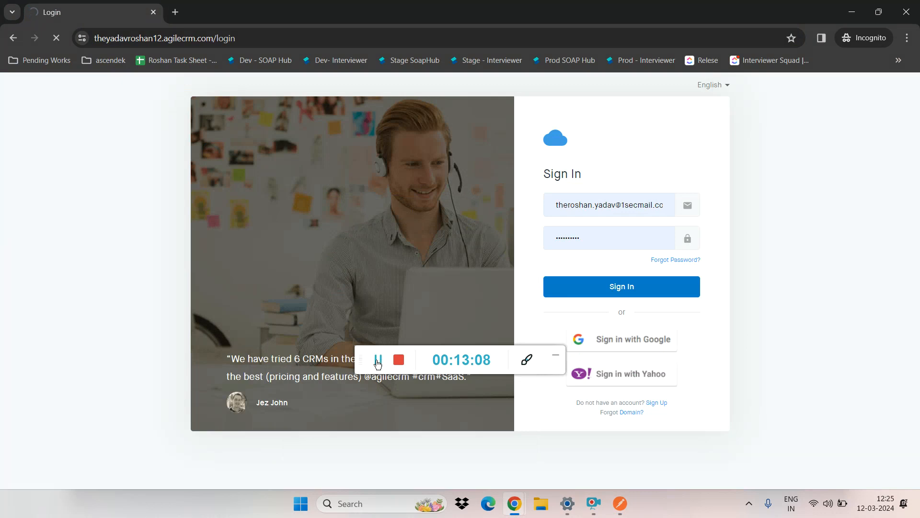
# Step: Open the Contacts list in Agile CRM
pyautogui.moveTo(359, 358); pyautogui.dragTo(739, 60)
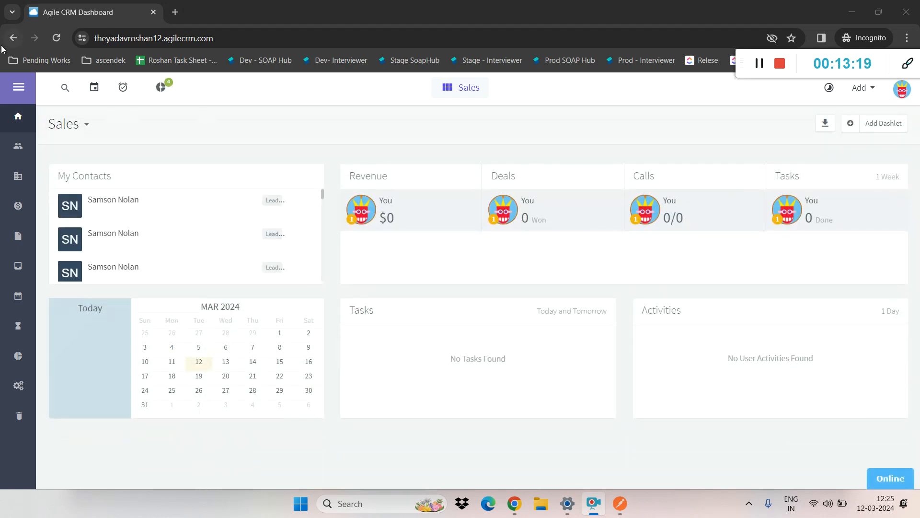
pyautogui.click(19, 150)
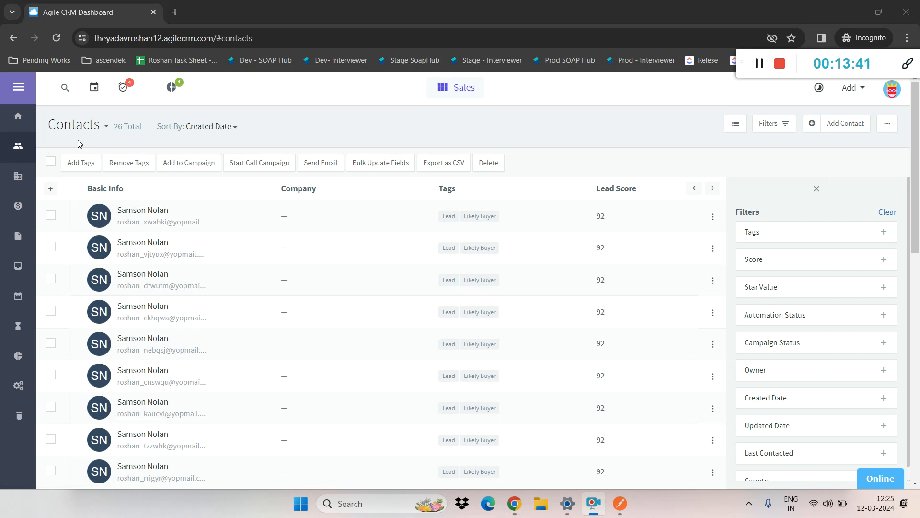
# Step: Switch to Postman, open the AgileCRM collection's createContact request, and review its raw JSON body
pyautogui.hotkey('alt', 'Tab')
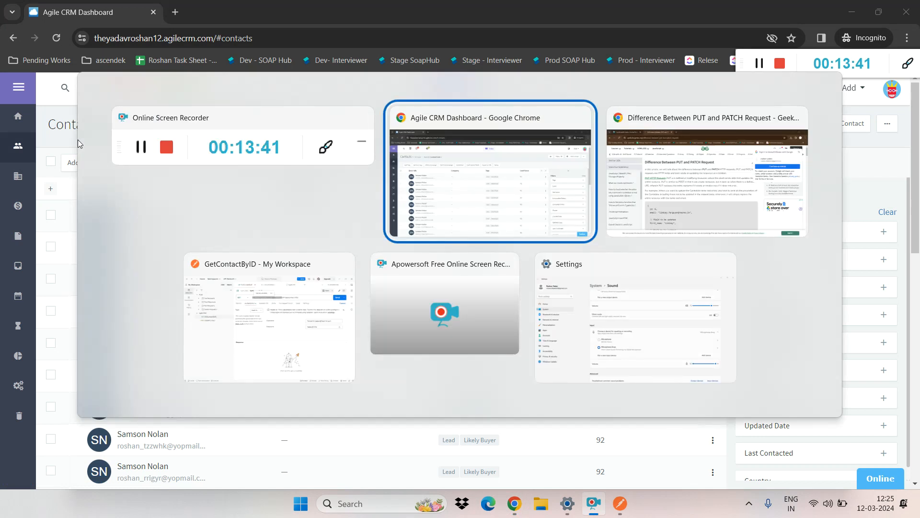
pyautogui.click(211, 309)
pyautogui.click(207, 211)
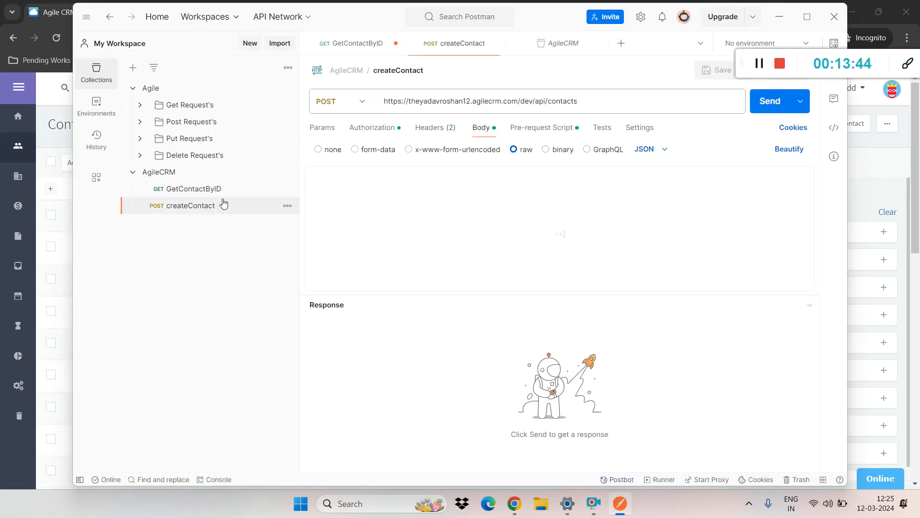
pyautogui.click(512, 202)
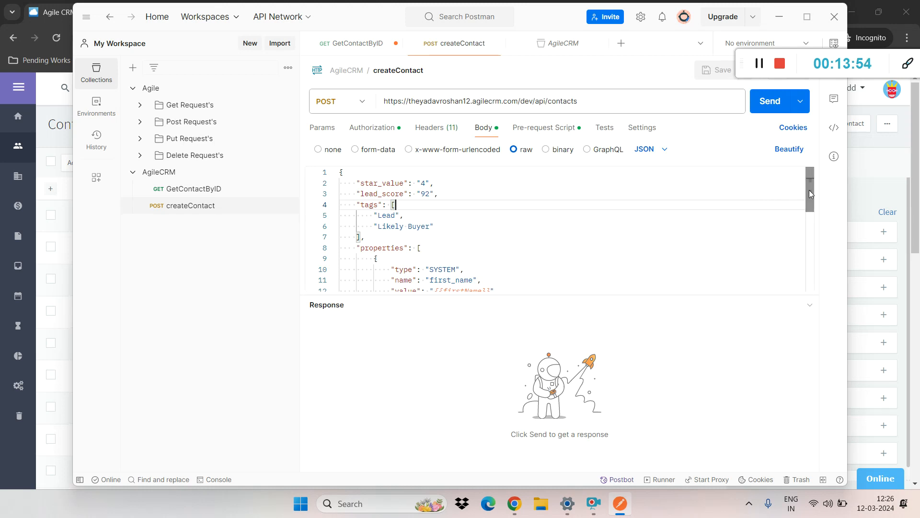
pyautogui.moveTo(810, 189); pyautogui.dragTo(797, 270)
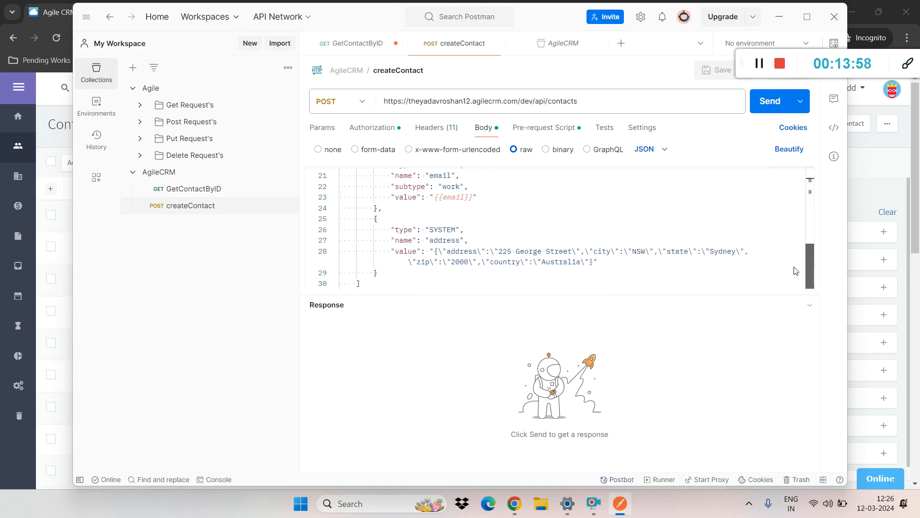
pyautogui.moveTo(792, 310); pyautogui.dragTo(807, 211)
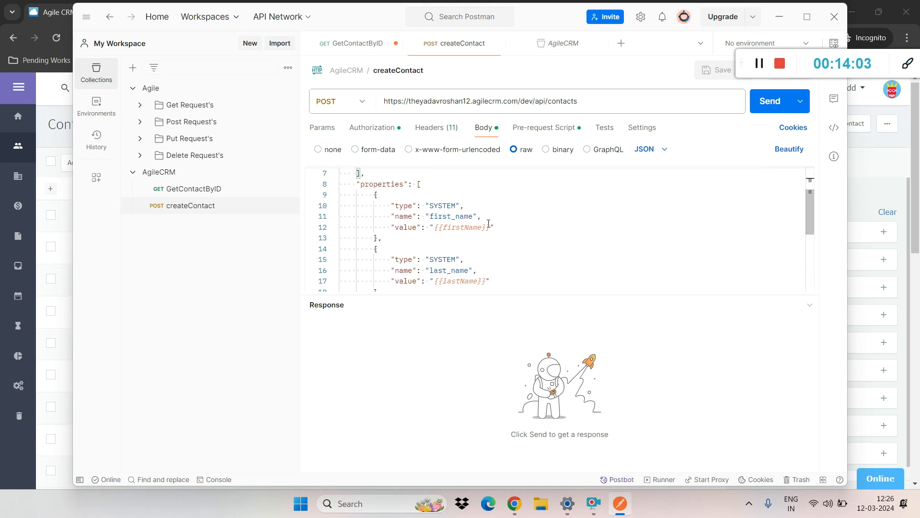
# Step: Replace the firstName and lastName variables in the createContact JSON body with the contact's first and last names
pyautogui.moveTo(434, 227); pyautogui.dragTo(490, 228)
pyautogui.press('BackSpace')
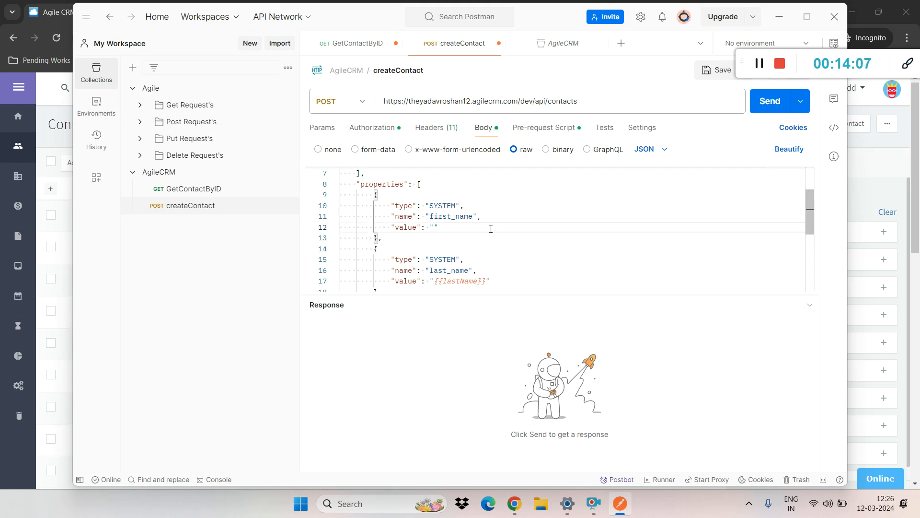
pyautogui.click(488, 235)
pyautogui.moveTo(434, 281); pyautogui.dragTo(485, 281)
pyautogui.press('BackSpace')
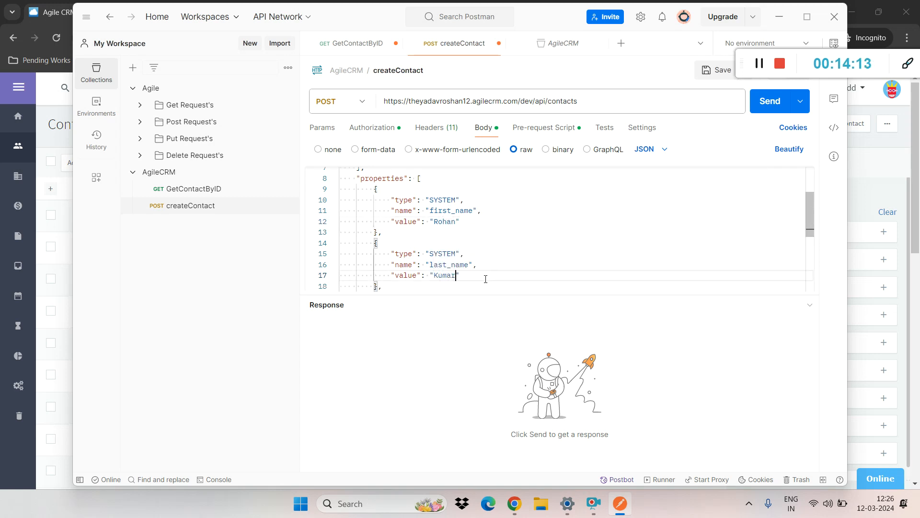
# Step: Enlarge the interface text, maximize the Postman window and expand the request body editor down to the email and address properties
pyautogui.hotkey('ctrl', '+')
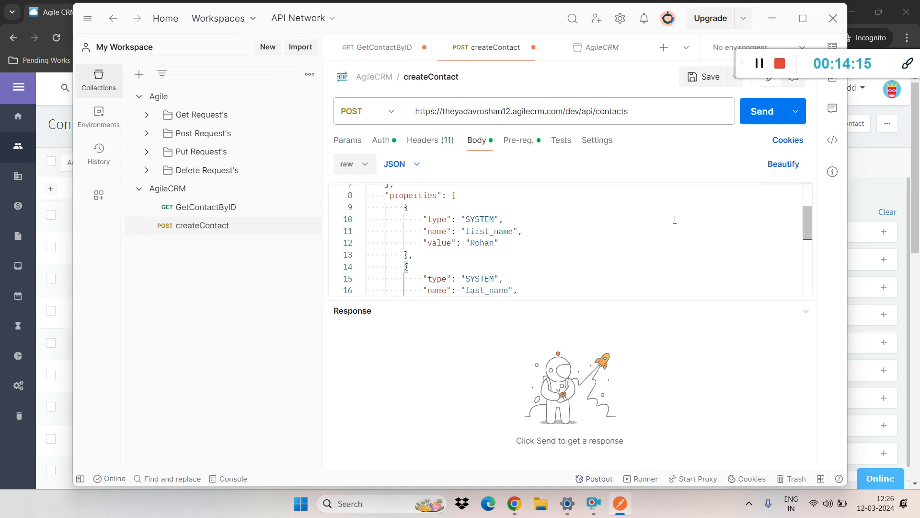
pyautogui.hotkey('ctrl', '+')
pyautogui.moveTo(802, 235); pyautogui.dragTo(805, 260)
pyautogui.press('super+Up')
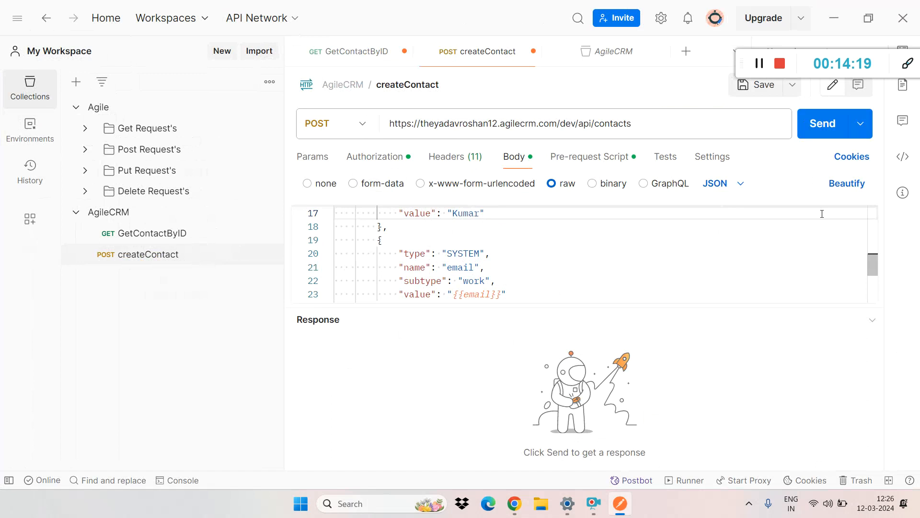
pyautogui.moveTo(666, 306); pyautogui.dragTo(669, 484)
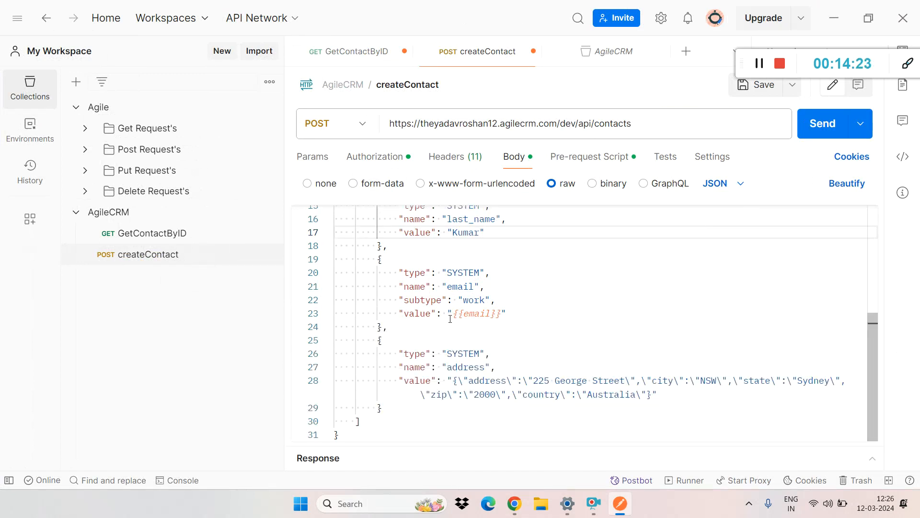
# Step: Replace the email variable in the JSON body with the contact's work email address
pyautogui.moveTo(454, 315); pyautogui.dragTo(500, 312)
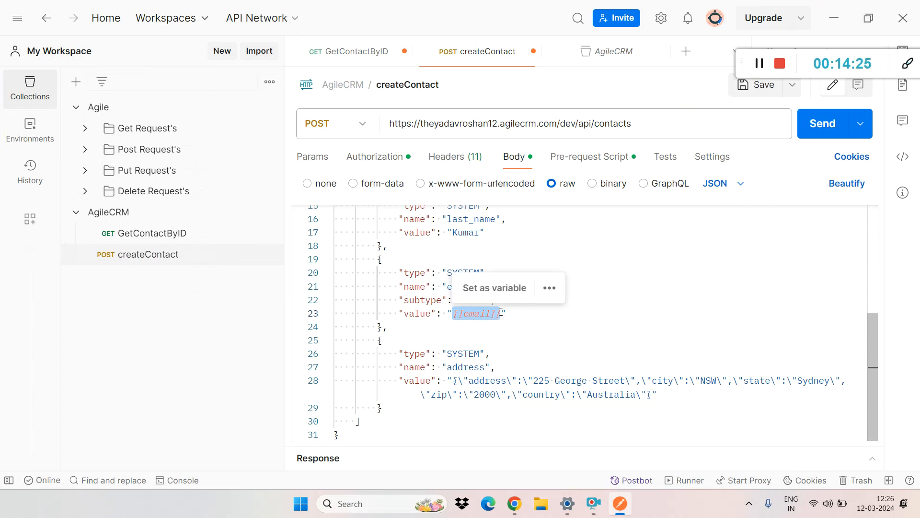
pyautogui.write('ri')
pyautogui.press('BackSpace')
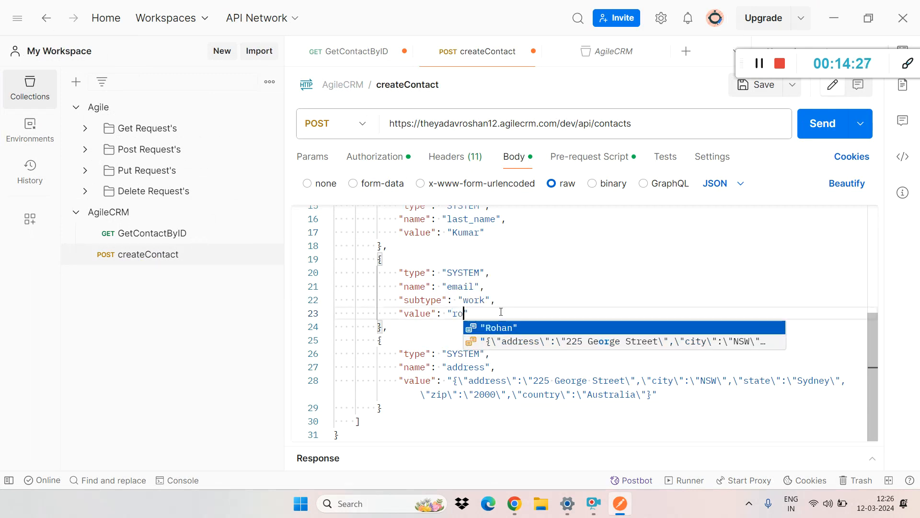
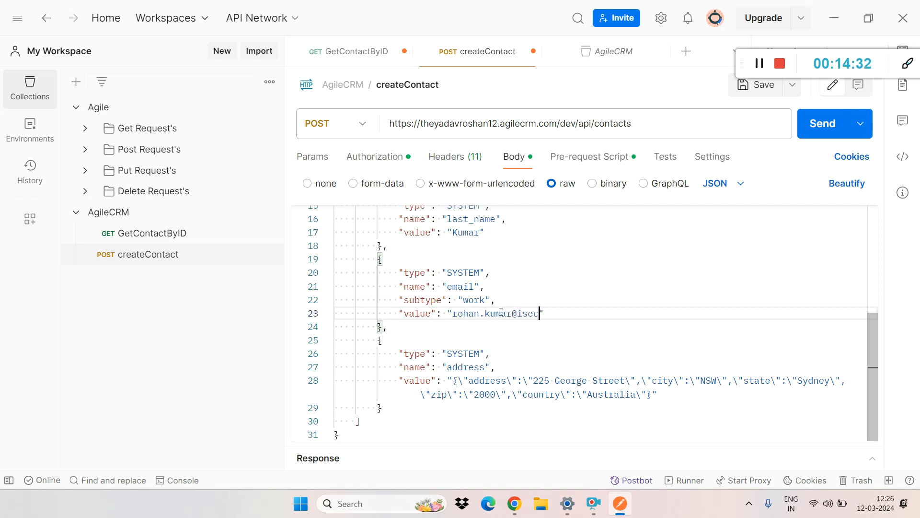
pyautogui.doubleClick(599, 396)
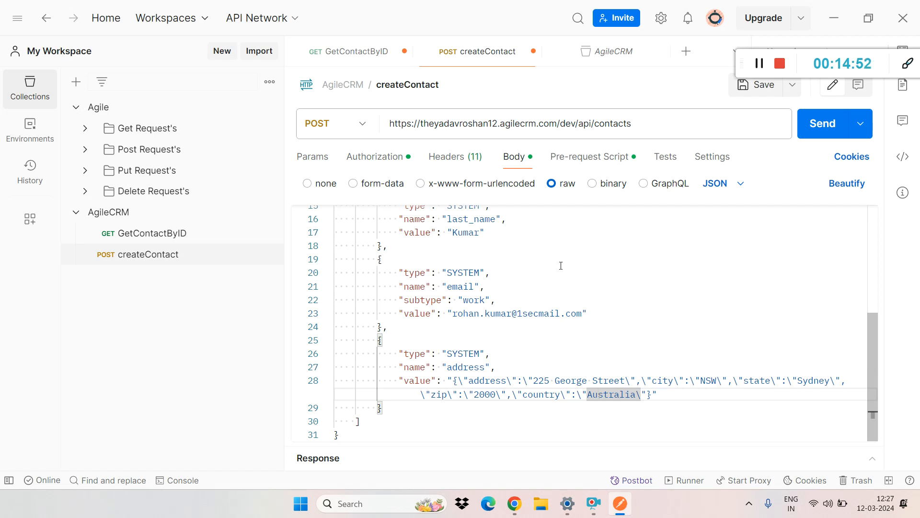
pyautogui.moveTo(873, 329); pyautogui.dragTo(871, 323)
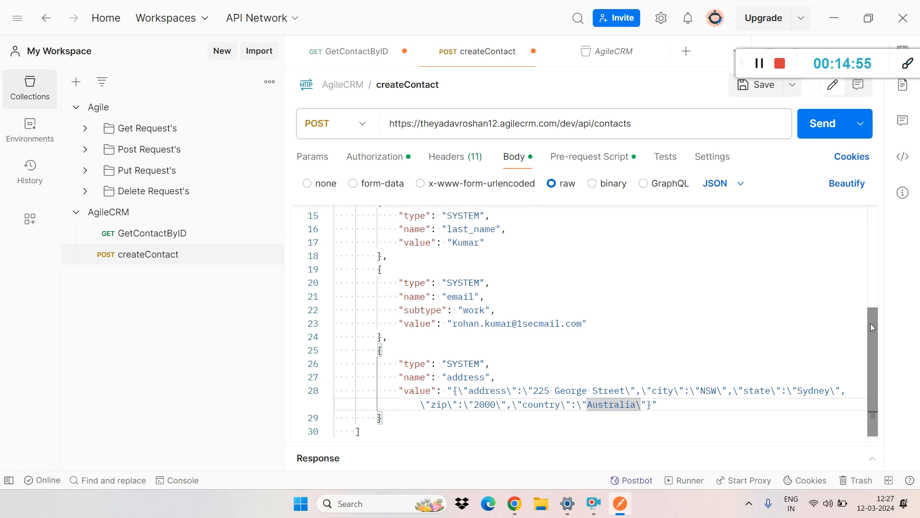
# Step: Switch to Chrome and look through the existing Agile CRM contacts list from start to end
pyautogui.hotkey('alt', 'Tab')
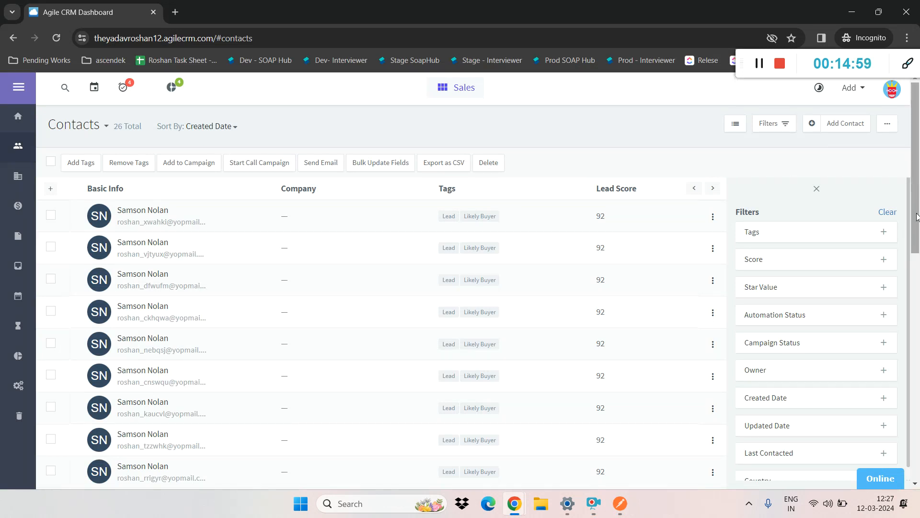
pyautogui.scroll(-1, 870, 271)
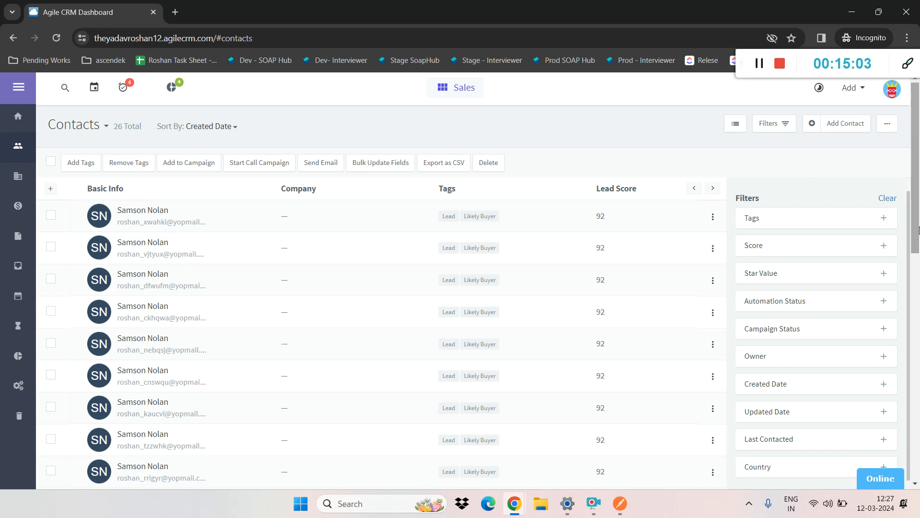
pyautogui.scroll(-2, 919, 255)
pyautogui.moveTo(919, 256); pyautogui.dragTo(919, 472)
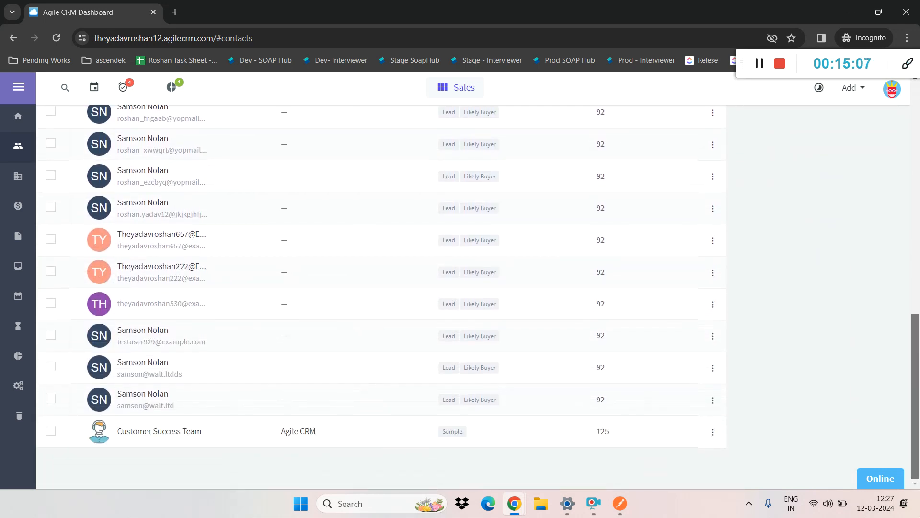
pyautogui.moveTo(919, 472); pyautogui.dragTo(919, 175)
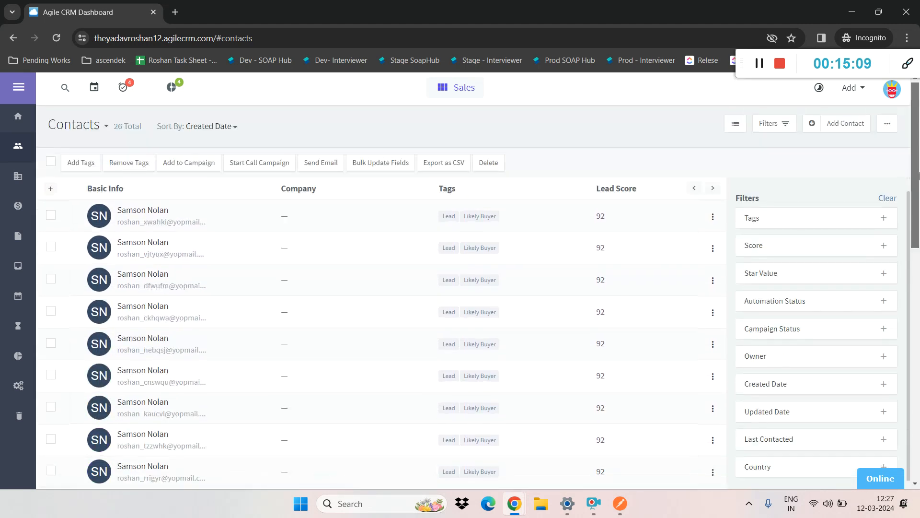
# Step: Search Agile CRM for the new contact's first name and return to the Contacts list
pyautogui.click(64, 86)
pyautogui.write('rohan')
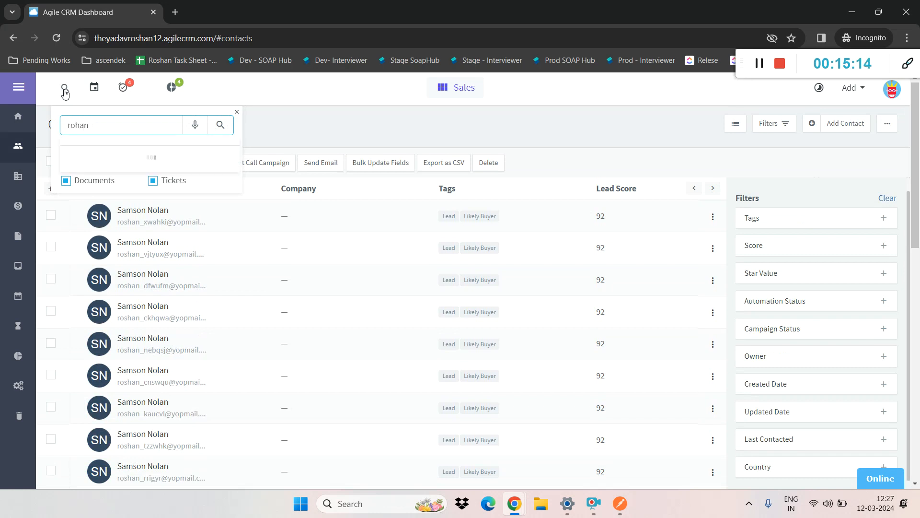
pyautogui.press('Return')
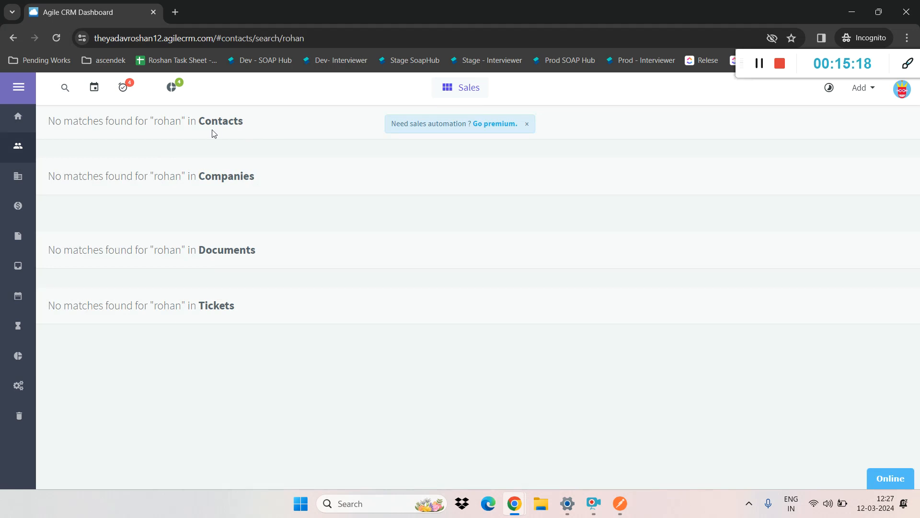
pyautogui.click(18, 144)
# Step: Switch to Postman, send the createContact POST request, and check the response status description
pyautogui.hotkey('alt', 'Tab')
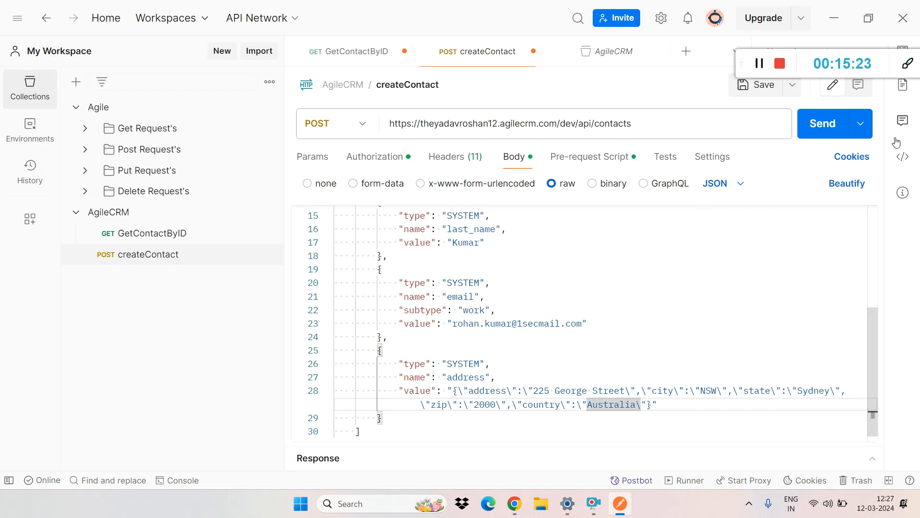
pyautogui.click(828, 134)
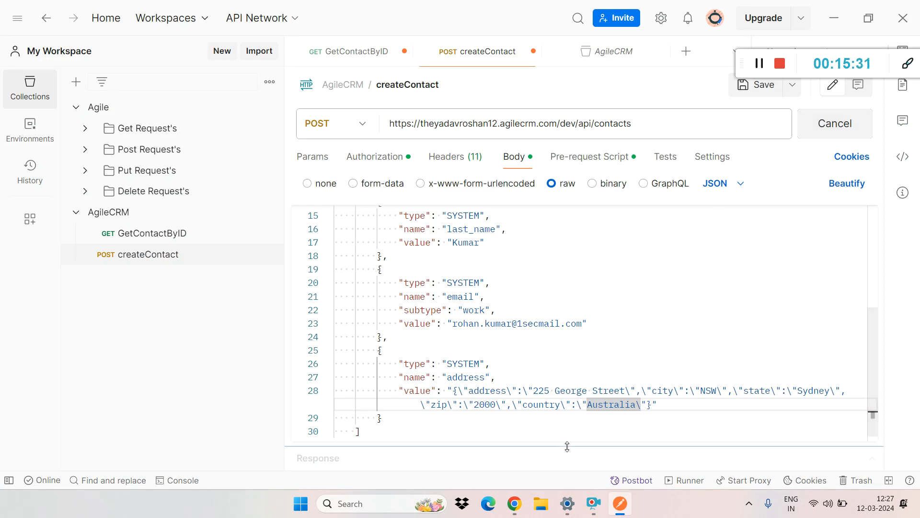
pyautogui.moveTo(567, 446); pyautogui.dragTo(561, 355)
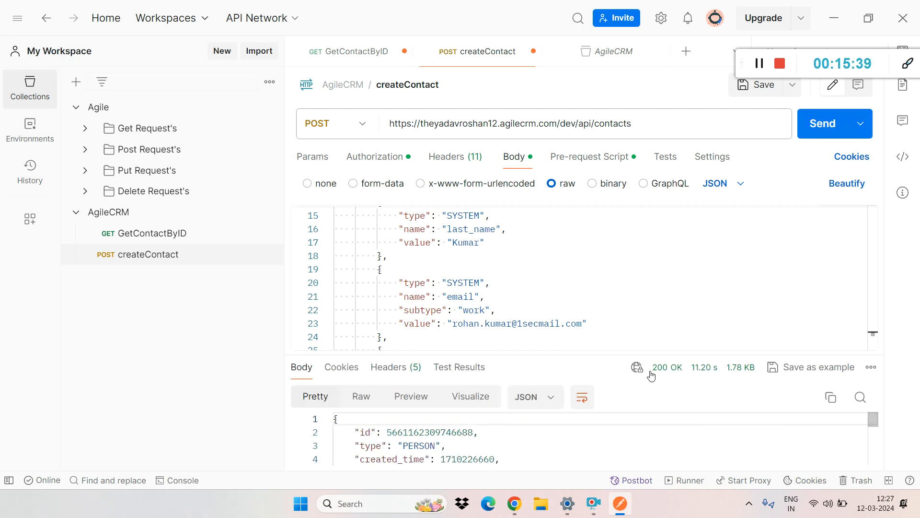
pyautogui.moveTo(667, 372)
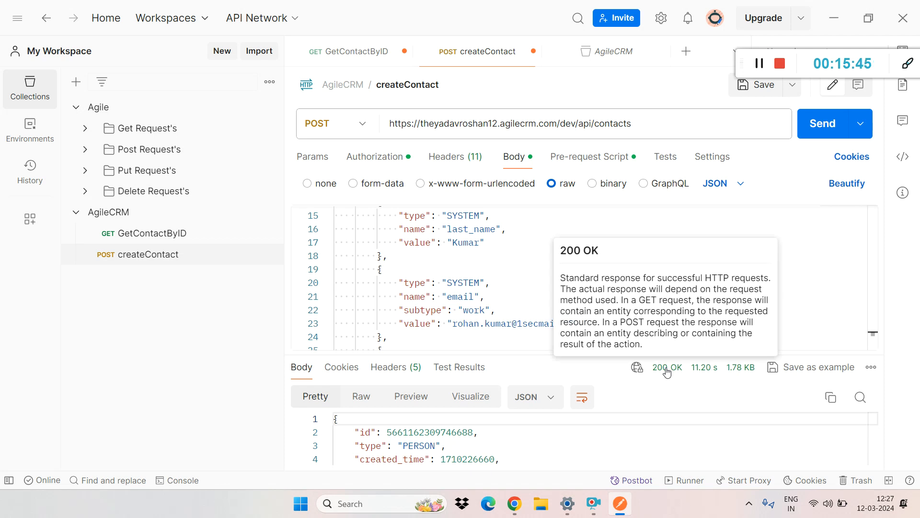
# Step: Switch to Chrome, reload the Agile CRM contacts, open the newly created contact, and check the creation entry in its timeline
pyautogui.hotkey('alt', 'Tab')
pyautogui.hotkey('alt', 'Tab')
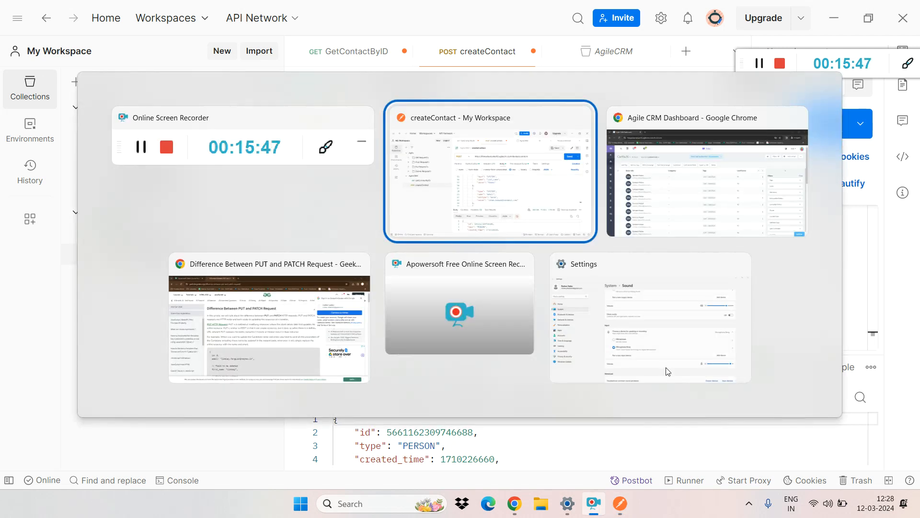
pyautogui.hotkey('alt', 'Tab')
pyautogui.click(53, 43)
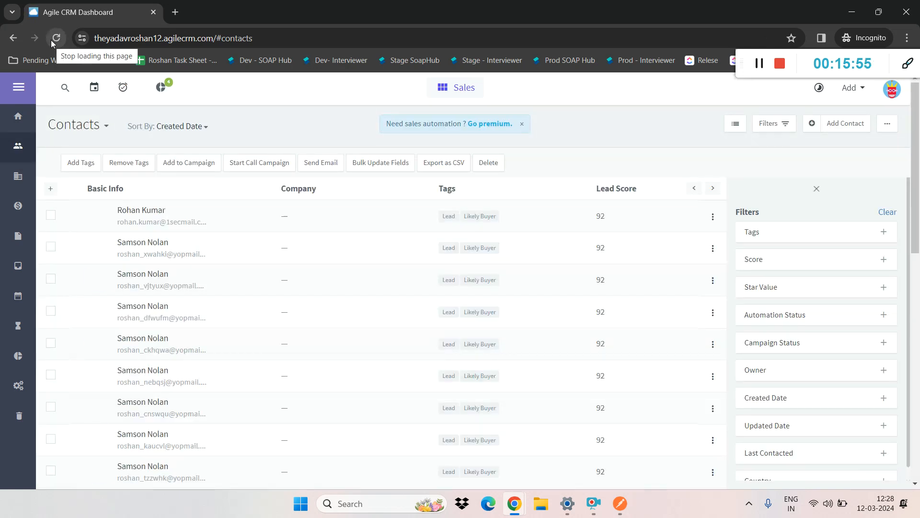
pyautogui.click(142, 209)
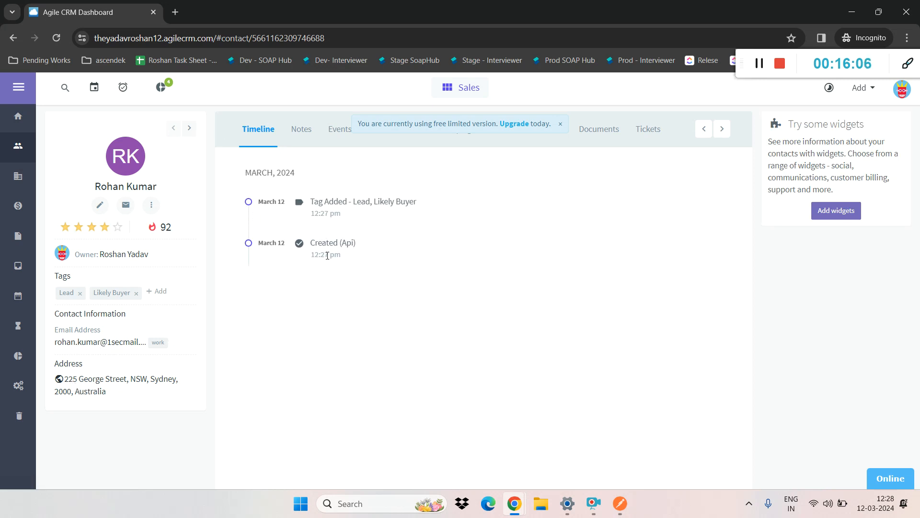
pyautogui.moveTo(362, 247); pyautogui.dragTo(312, 243)
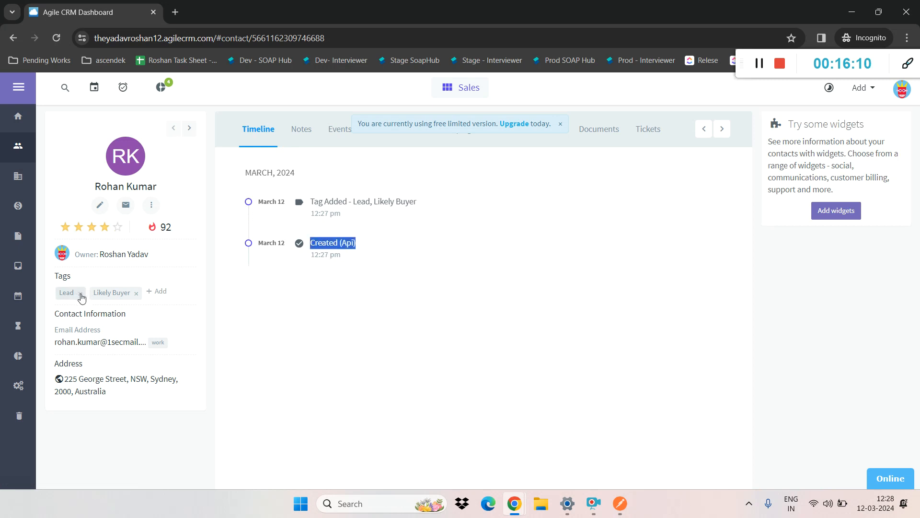
# Step: Switch to Postman, enlarge the response area, and review the createContact response body, including its name properties
pyautogui.hotkey('alt', 'Tab')
pyautogui.hotkey('alt', 'Tab')
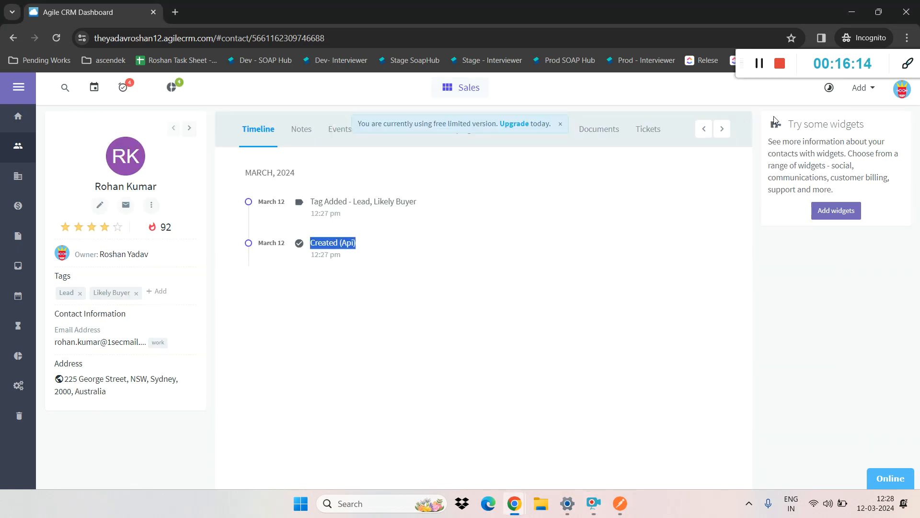
pyautogui.hotkey('alt', 'Tab')
pyautogui.hotkey('alt', 'Tab')
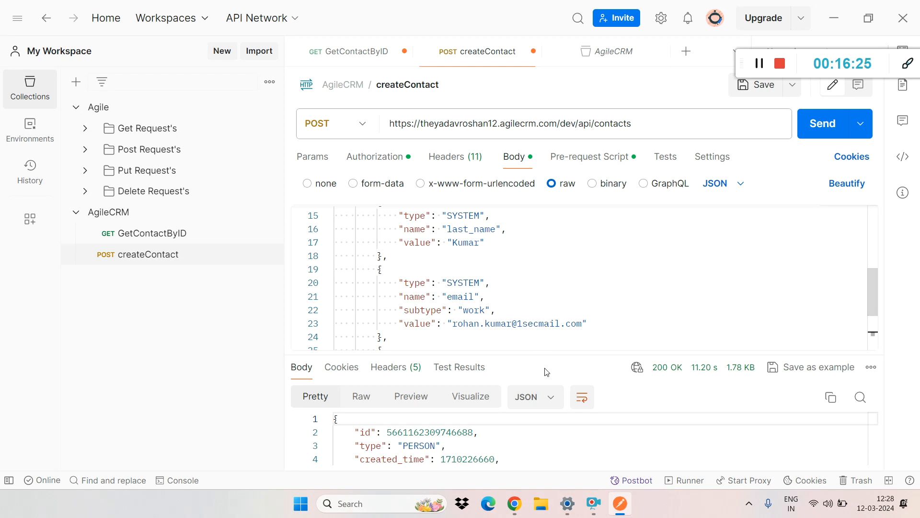
pyautogui.moveTo(546, 355); pyautogui.dragTo(546, 219)
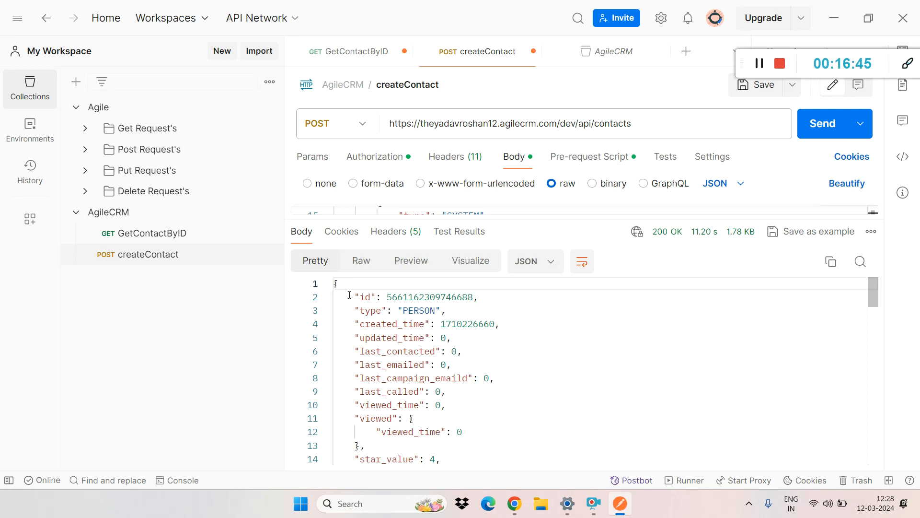
pyautogui.moveTo(334, 283); pyautogui.dragTo(423, 468)
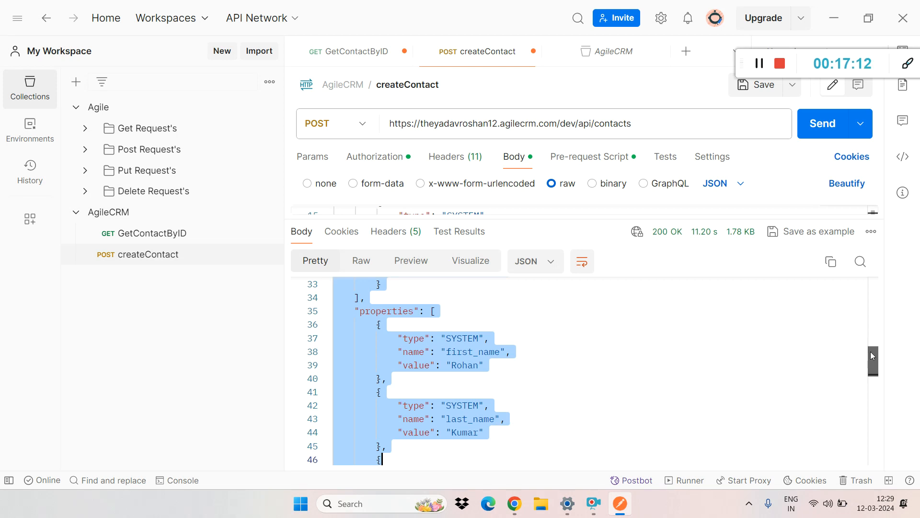
pyautogui.moveTo(873, 355); pyautogui.dragTo(872, 287)
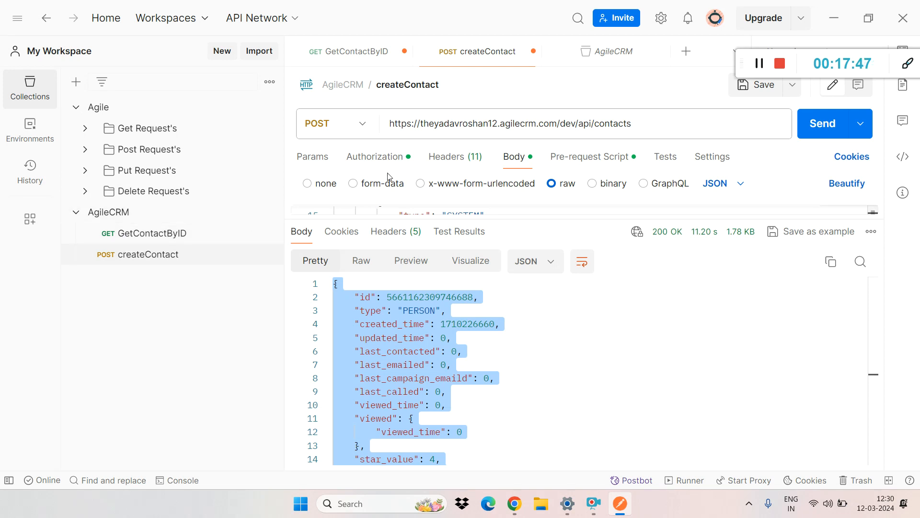
# Step: Copy the contact id from the response, substitute it for {id} in the GetContactByID URL, and send the GET request
pyautogui.doubleClick(417, 296)
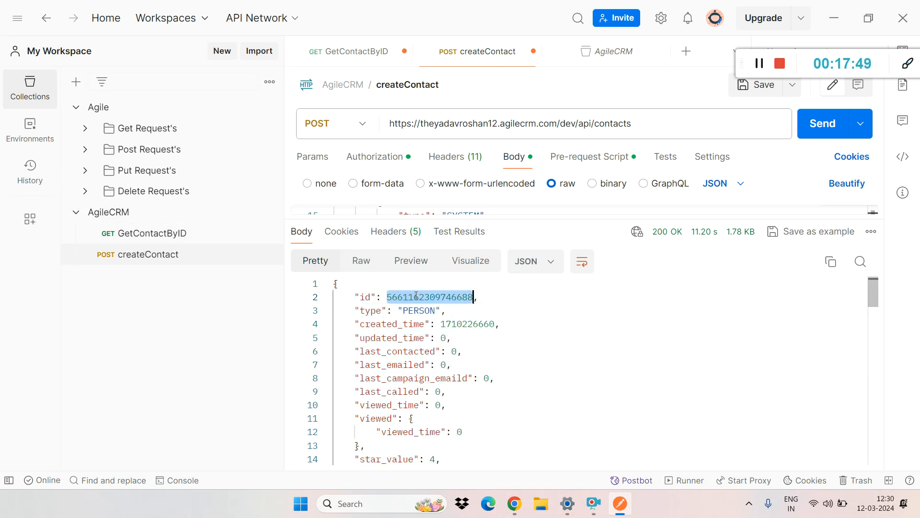
pyautogui.click(153, 234)
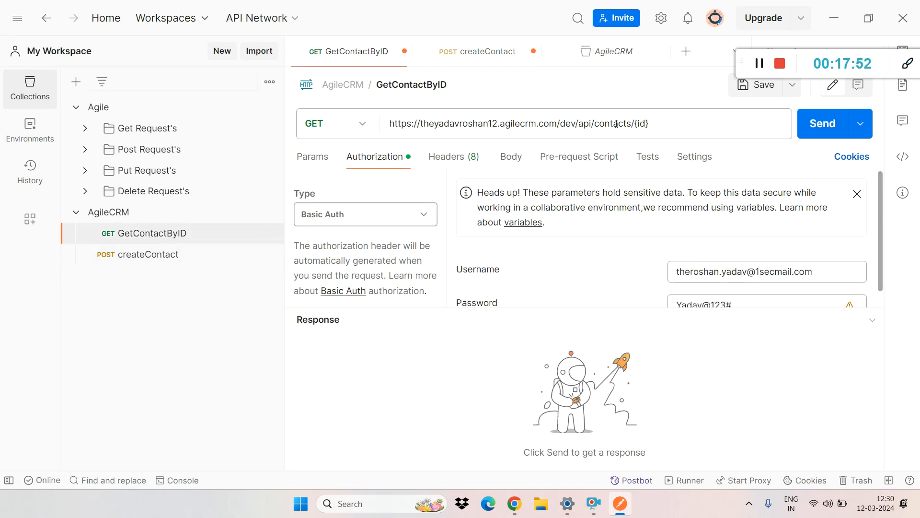
pyautogui.click(651, 123)
pyautogui.moveTo(650, 123); pyautogui.dragTo(635, 124)
pyautogui.click(638, 123)
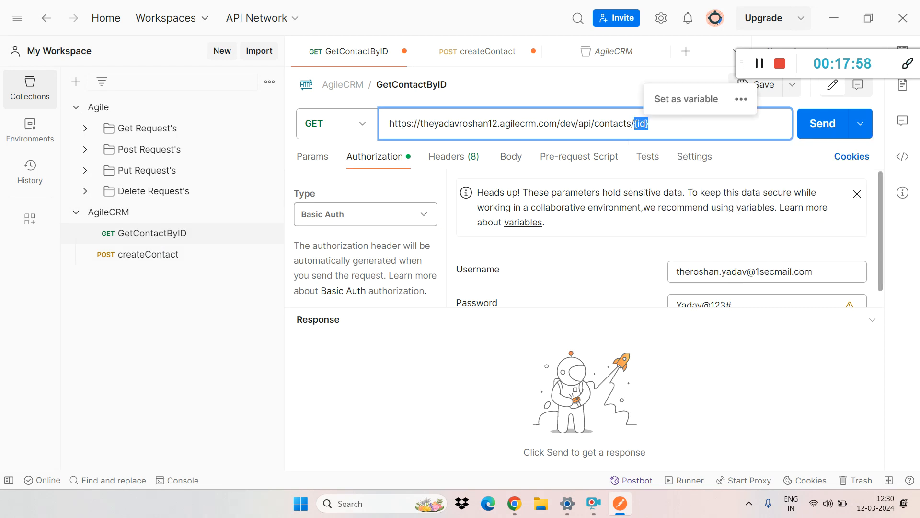
pyautogui.hotkey('ctrl', 'v')
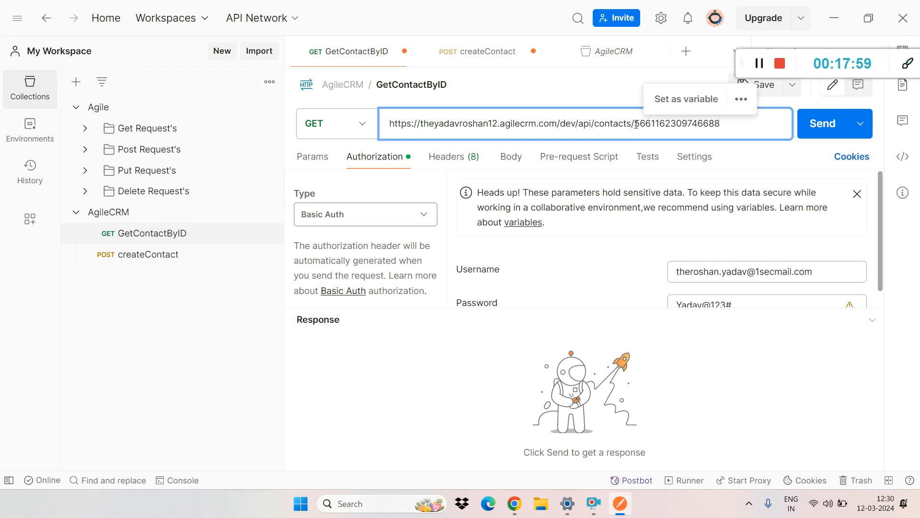
pyautogui.click(824, 137)
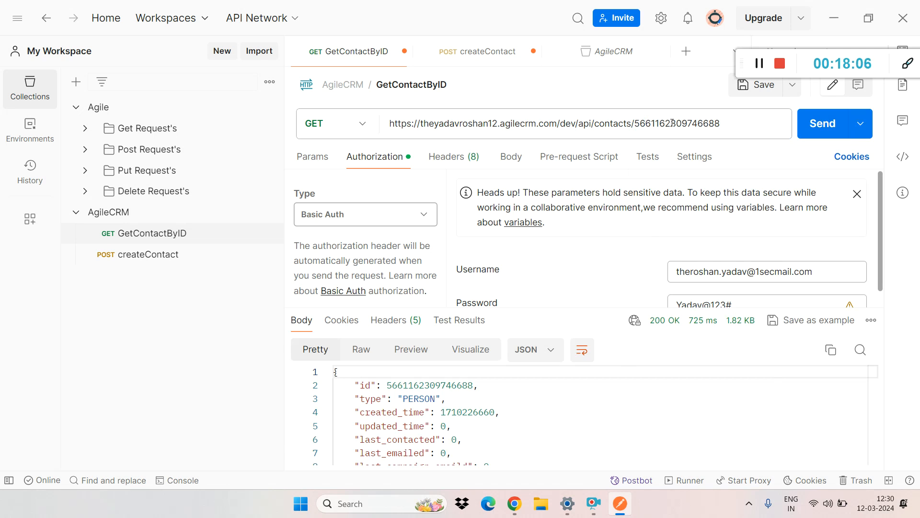
# Step: Enlarge the response area and review the first and last name properties in the GetContactByID response body
pyautogui.moveTo(593, 309); pyautogui.dragTo(592, 170)
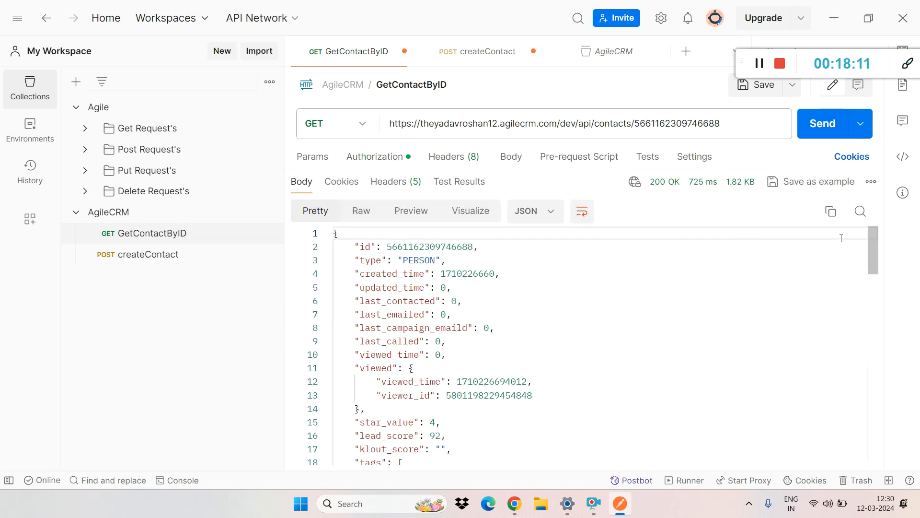
pyautogui.moveTo(870, 240); pyautogui.dragTo(899, 337)
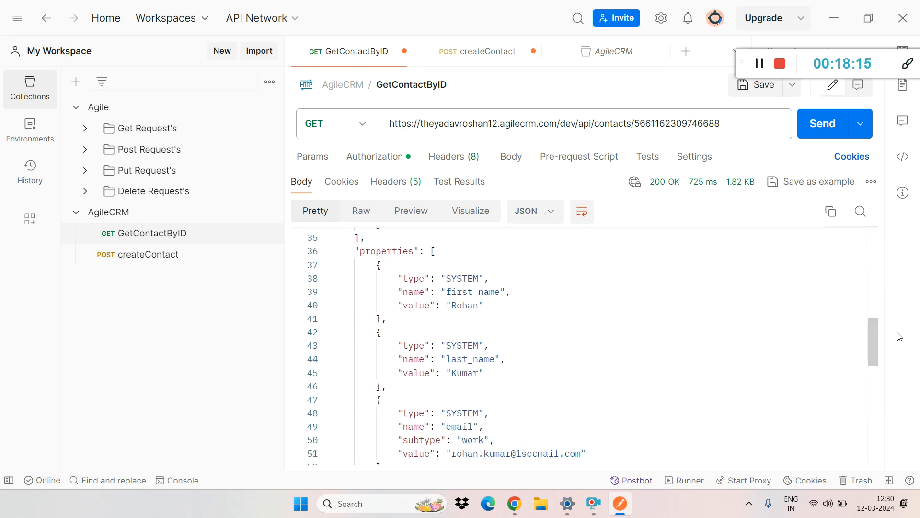
pyautogui.click(463, 372)
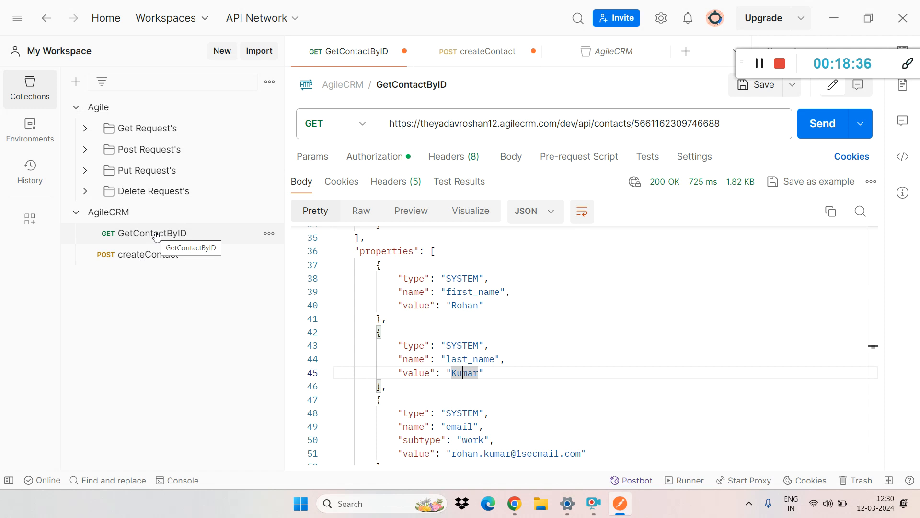
# Step: Insert the extra digits 5465 into the contact id in the GetContactByID URL, save and send the request, and check the response status description
pyautogui.click(698, 123)
pyautogui.write('5465')
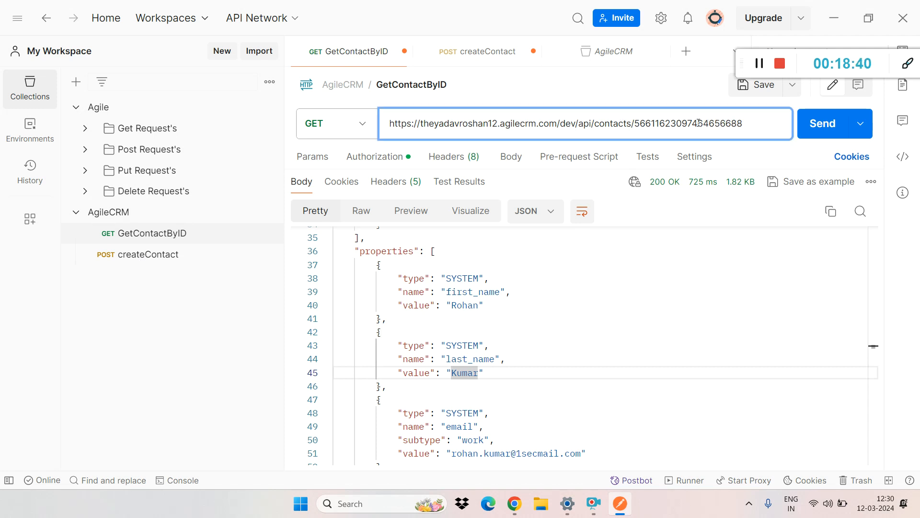
pyautogui.click(761, 89)
pyautogui.click(805, 127)
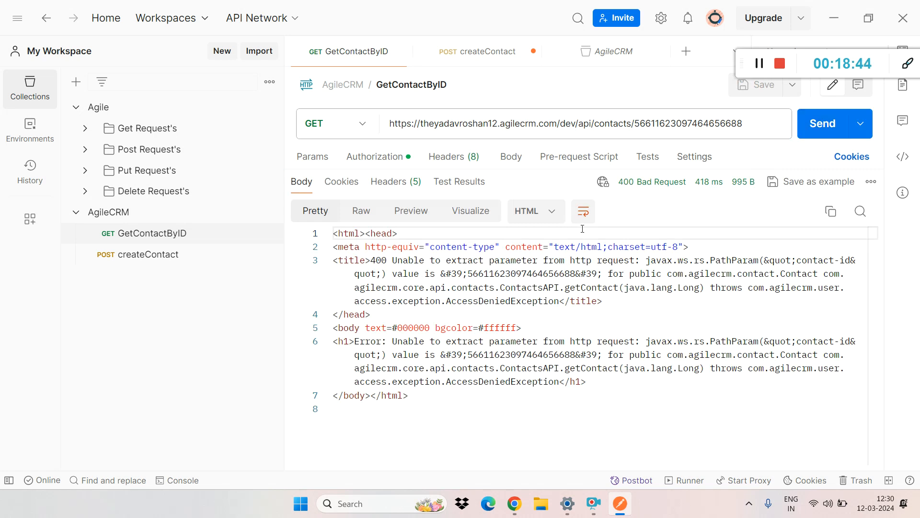
pyautogui.moveTo(632, 187)
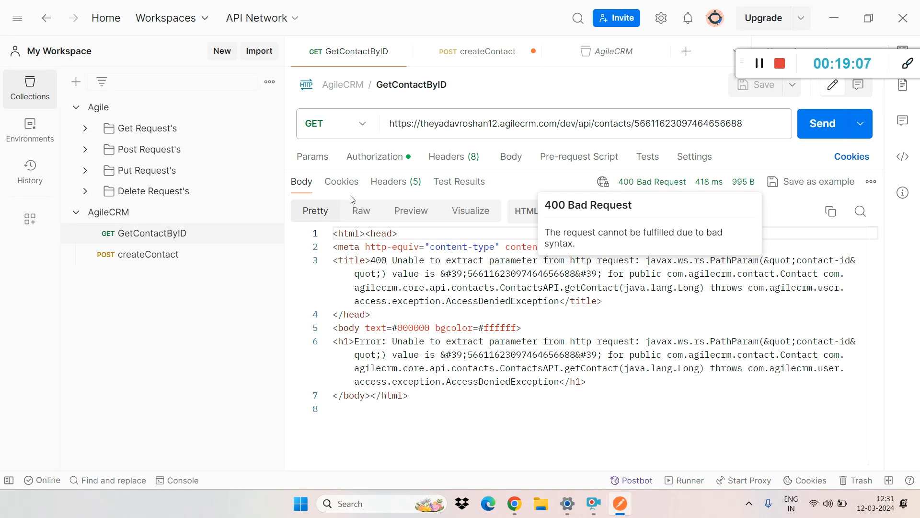
pyautogui.click(128, 238)
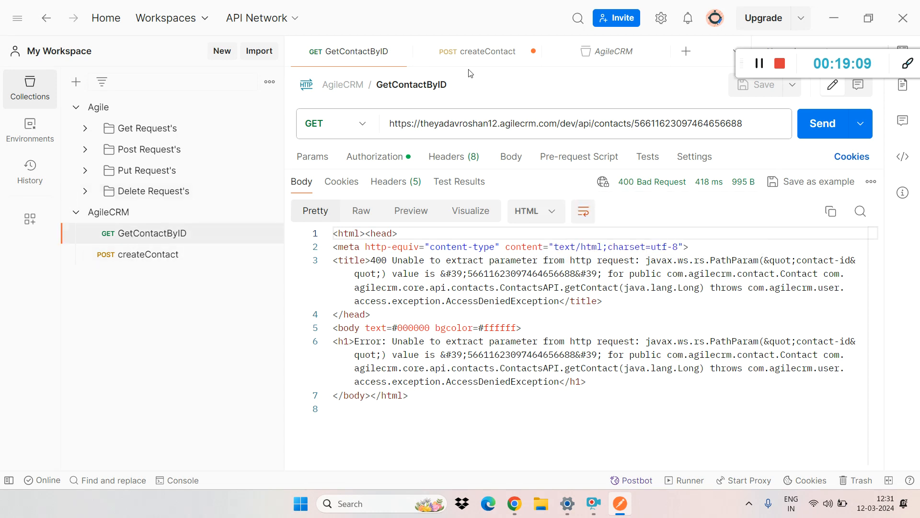
# Step: Shrink the response area and examine the query parameters section of the GetContactByID request, including its empty key field
pyautogui.moveTo(528, 171); pyautogui.dragTo(528, 316)
pyautogui.click(717, 123)
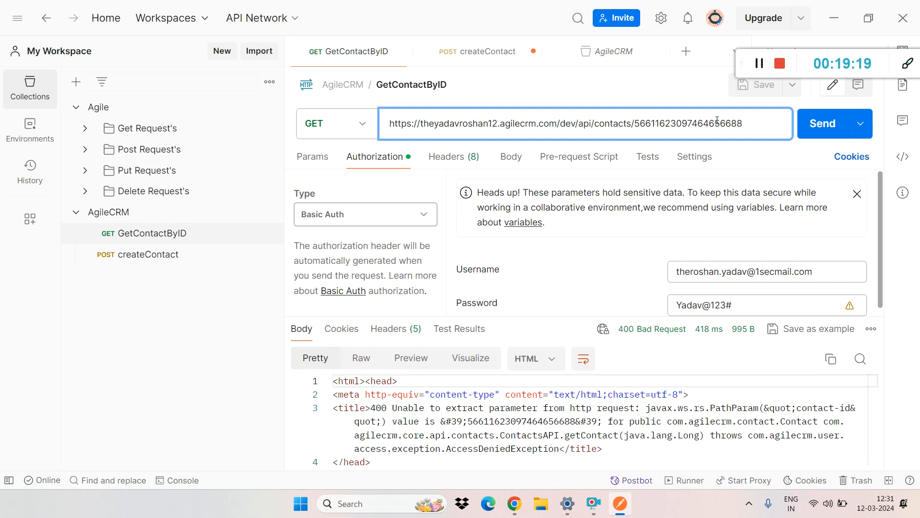
pyautogui.click(305, 158)
pyautogui.click(366, 231)
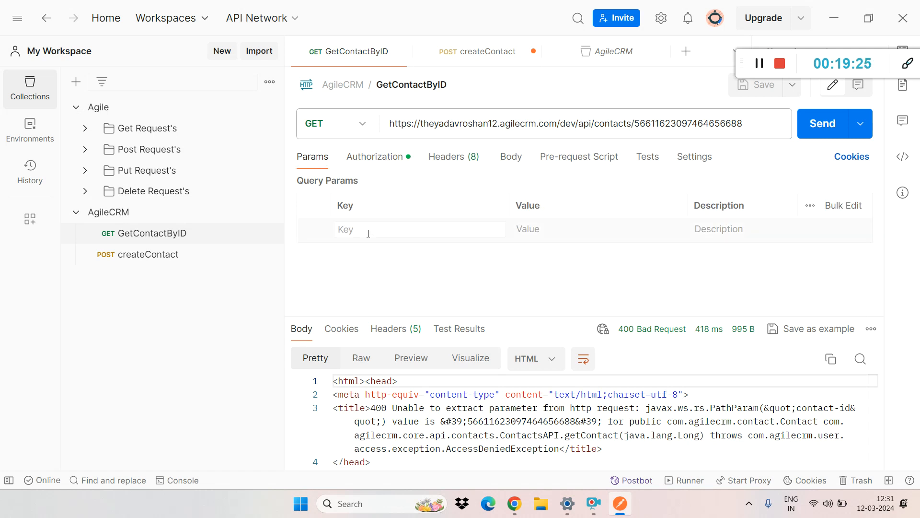
pyautogui.tripleClick(309, 182)
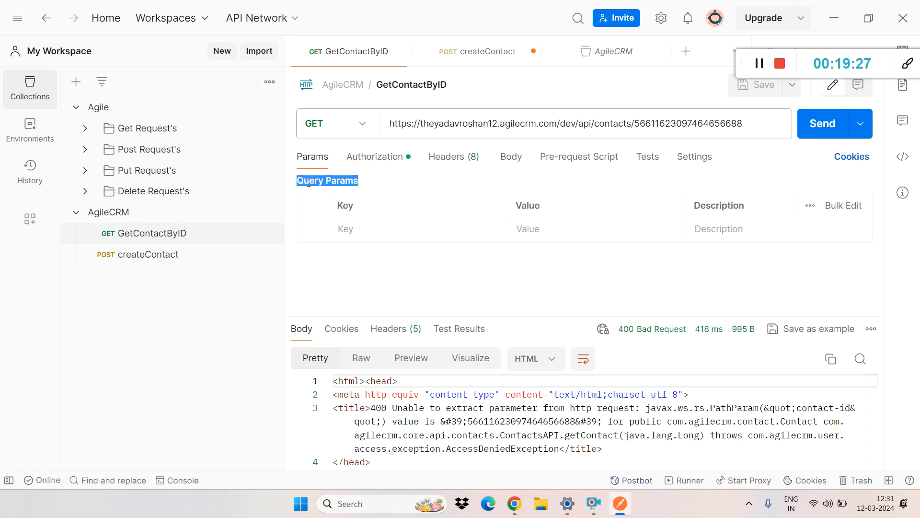
pyautogui.click(342, 227)
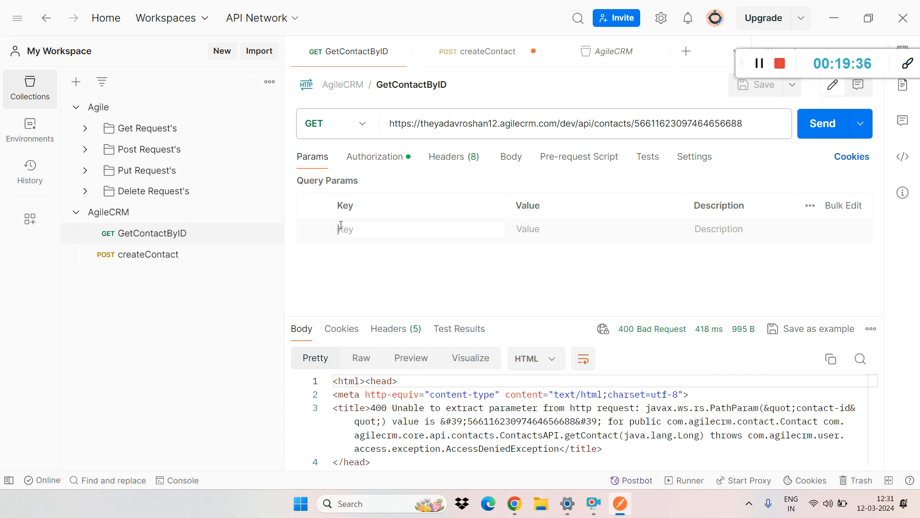
# Step: Switch to the GeeksforGeeks page in Chrome, dismiss the Google sign-in prompt, and search the site for DSA
pyautogui.moveTo(514, 503)
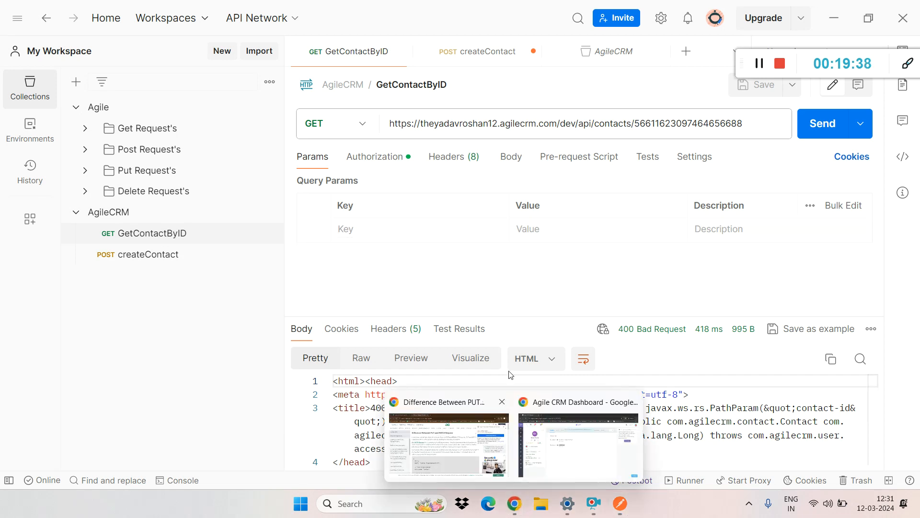
pyautogui.click(437, 433)
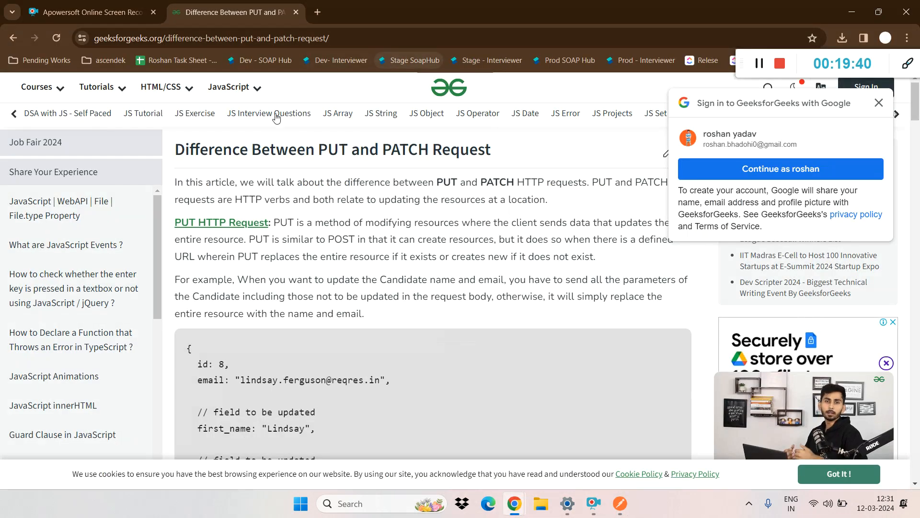
pyautogui.click(879, 103)
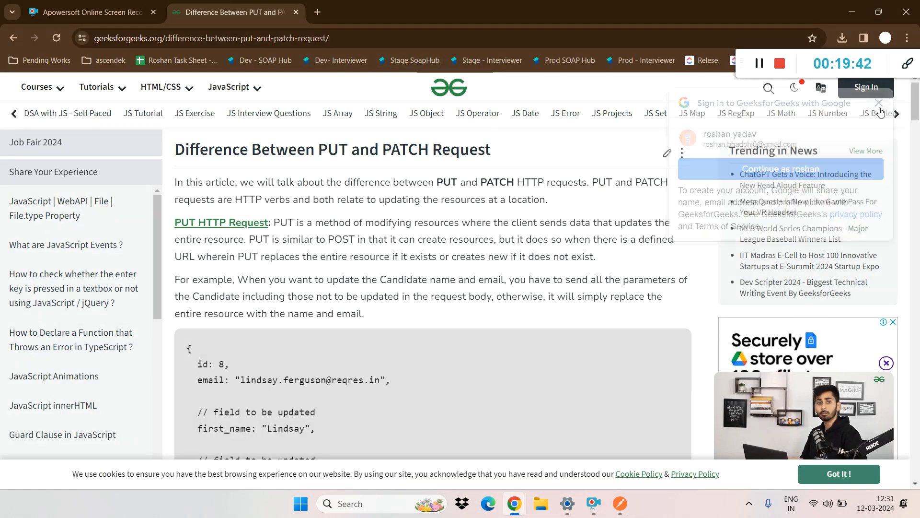
pyautogui.click(770, 89)
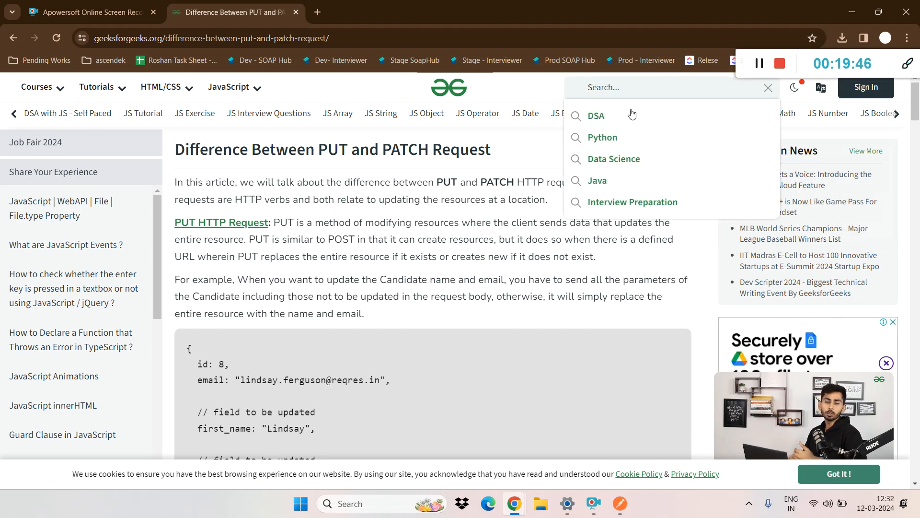
pyautogui.click(616, 116)
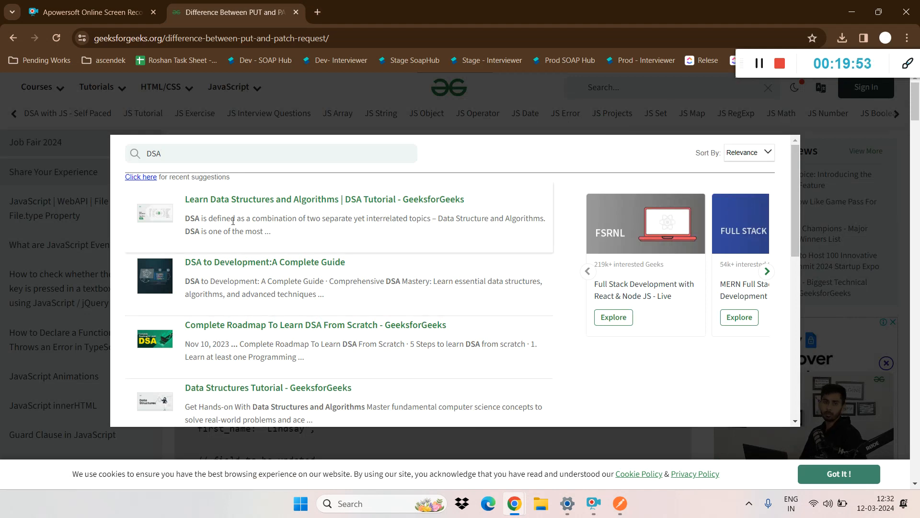
# Step: Open the Learn Data Structures and Algorithms tutorial from the results and highlight the ?ref=header_search query string in its address
pyautogui.click(237, 200)
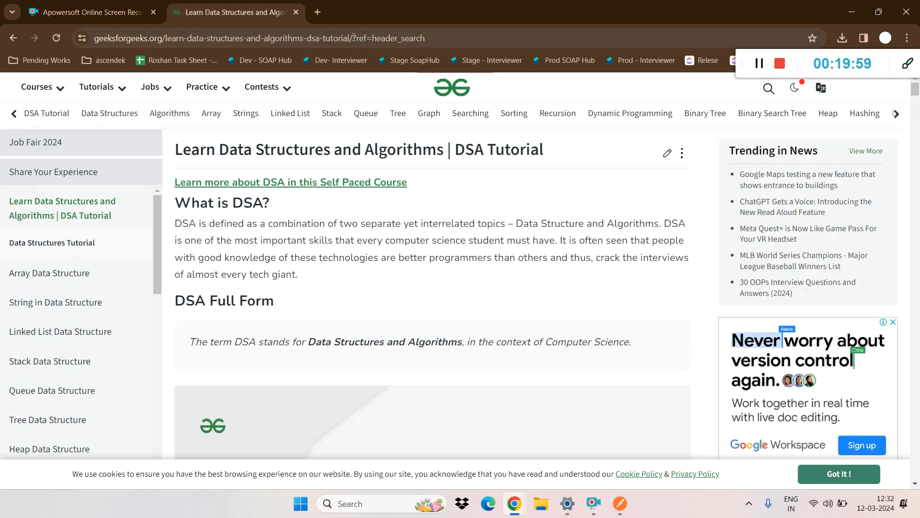
pyautogui.click(354, 38)
pyautogui.moveTo(356, 38); pyautogui.dragTo(436, 30)
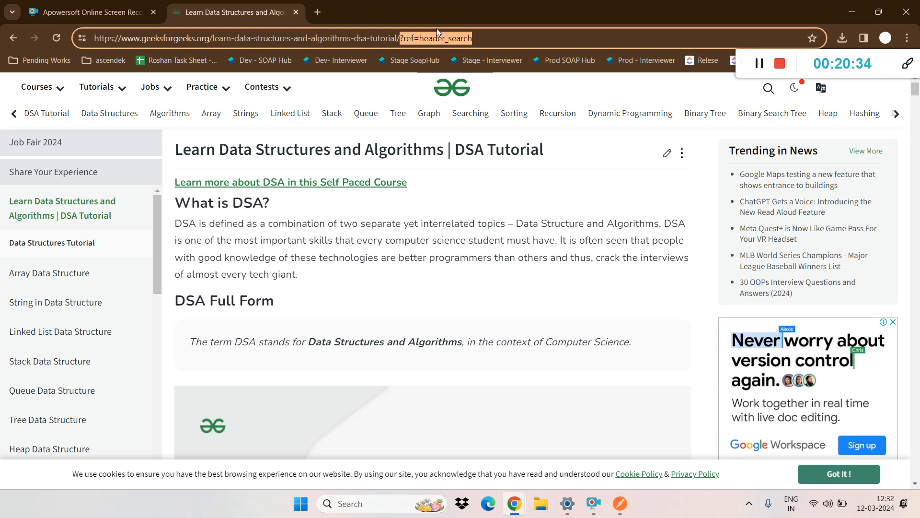
# Step: Switch to Postman and add a query parameter with key productNamw and value shoes to the GetContactByID request
pyautogui.hotkey('alt', 'Tab')
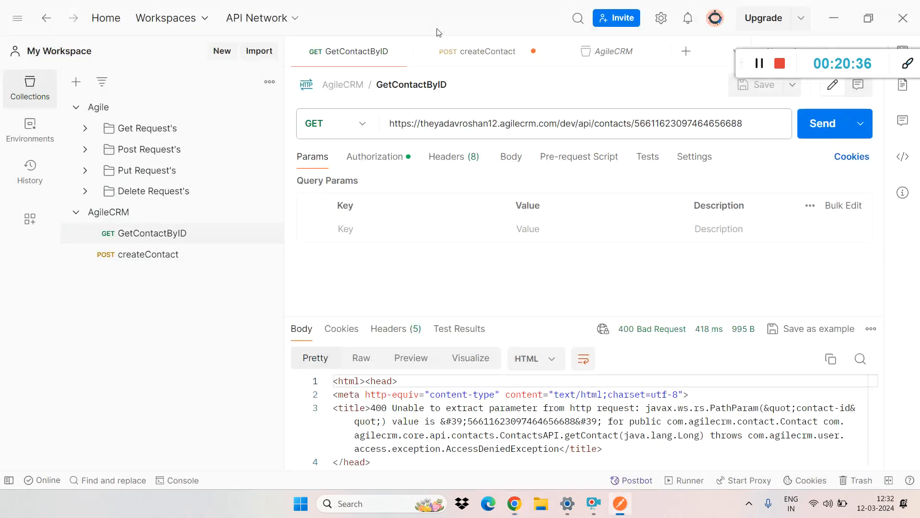
pyautogui.click(346, 232)
pyautogui.write('e')
pyautogui.press('BackSpace')
pyautogui.write('search')
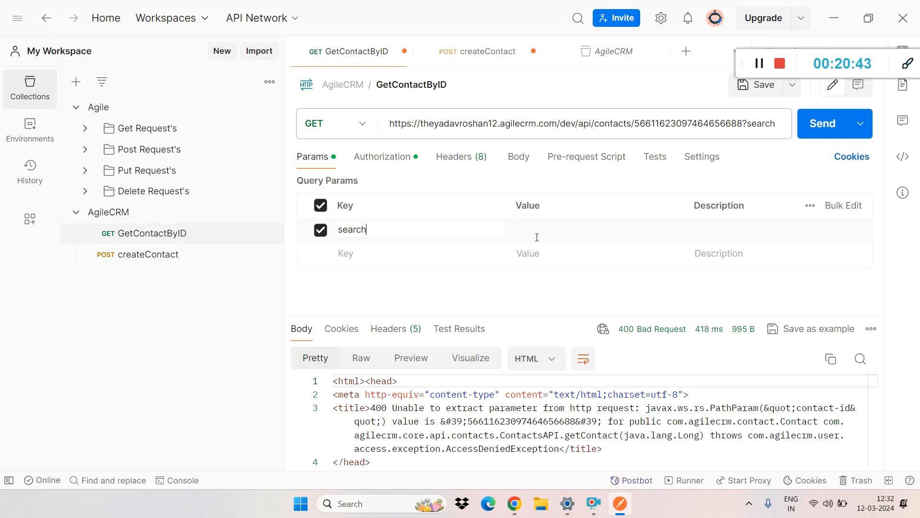
pyautogui.doubleClick(346, 231)
pyautogui.write('key')
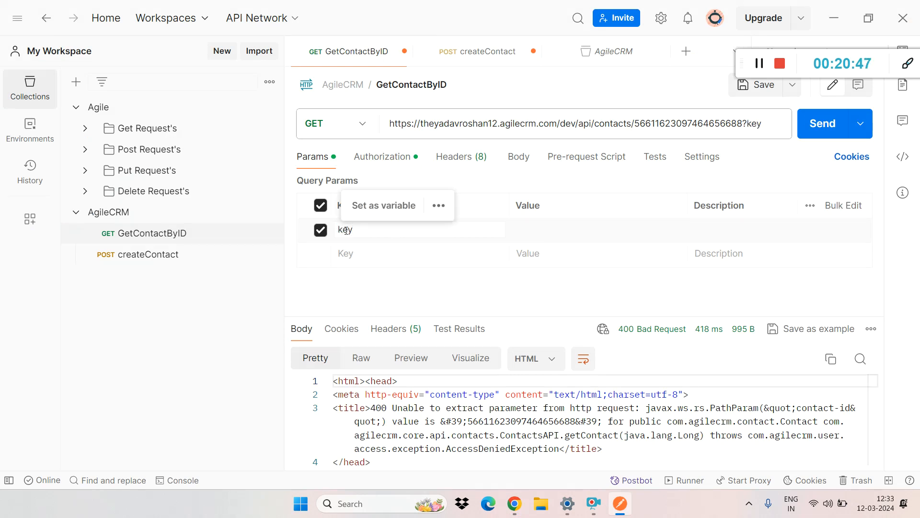
pyautogui.write('Nmae')
pyautogui.press('BackSpace')
pyautogui.press('BackSpace')
pyautogui.press('BackSpace')
pyautogui.press('BackSpace')
pyautogui.press('BackSpace')
pyautogui.press('BackSpace')
pyautogui.press('BackSpace')
pyautogui.write('productNamw')
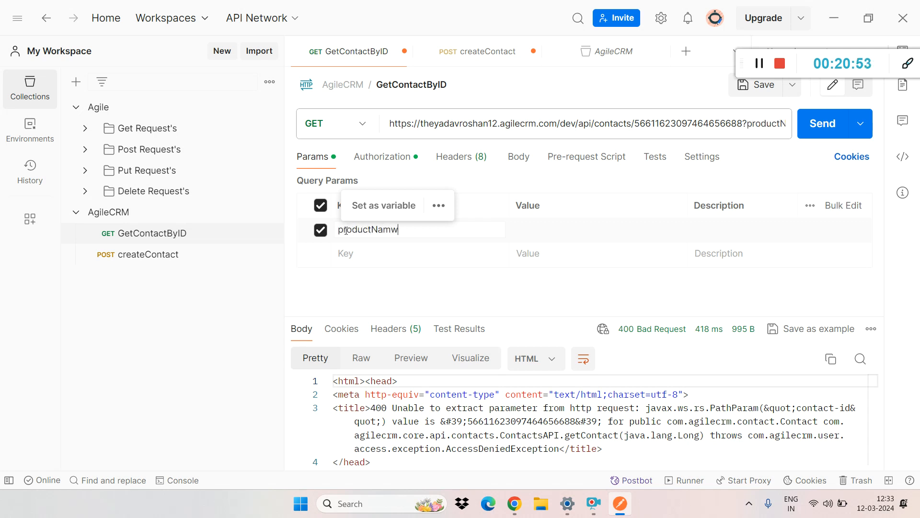
pyautogui.click(567, 230)
pyautogui.write('shoes')
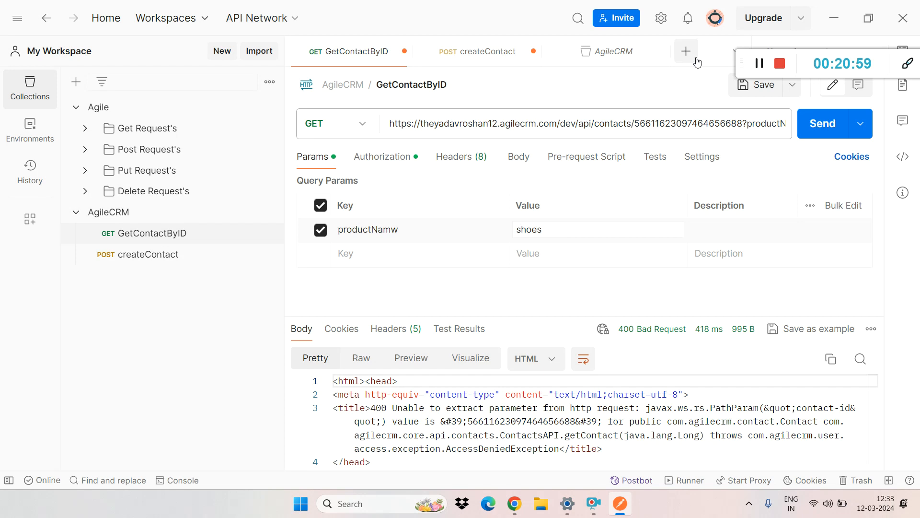
# Step: Remove the contact id from the GetContactByID URL and highlight the productNamw key and its shoes value in the query string
pyautogui.click(742, 120)
pyautogui.moveTo(743, 121); pyautogui.dragTo(637, 122)
pyautogui.press('BackSpace')
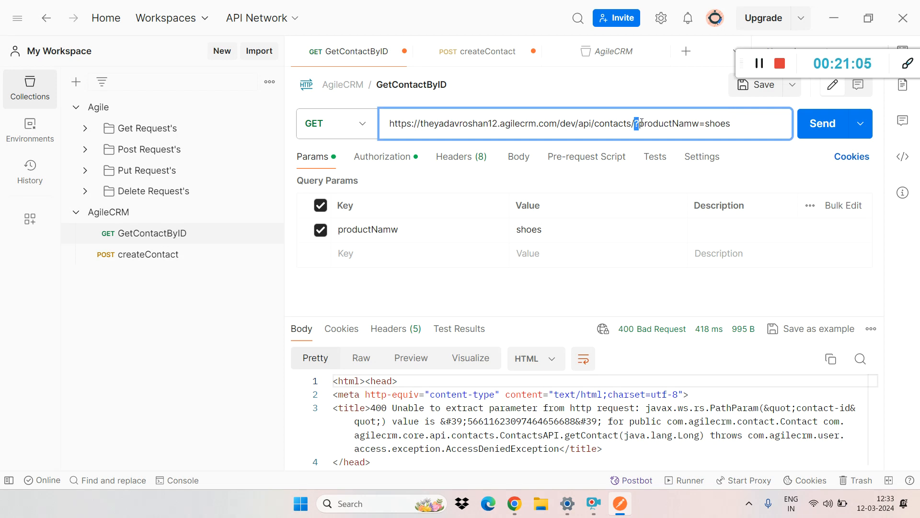
pyautogui.doubleClick(641, 124)
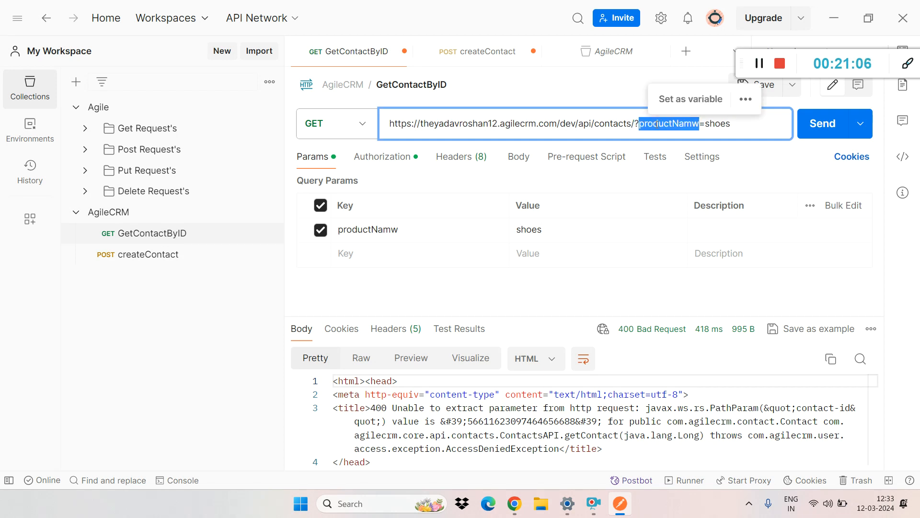
pyautogui.doubleClick(717, 124)
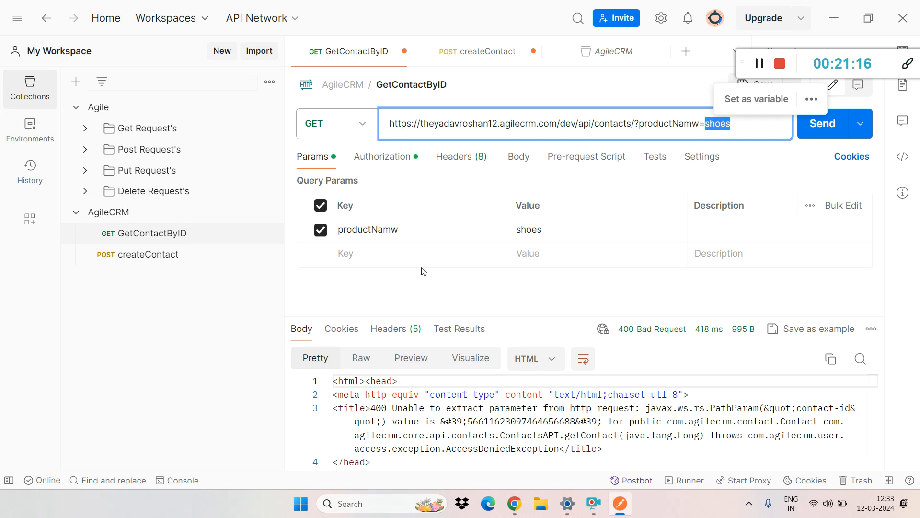
# Step: Add a second query parameter with key brandName and value nike to the GetContactByID request
pyautogui.click(384, 251)
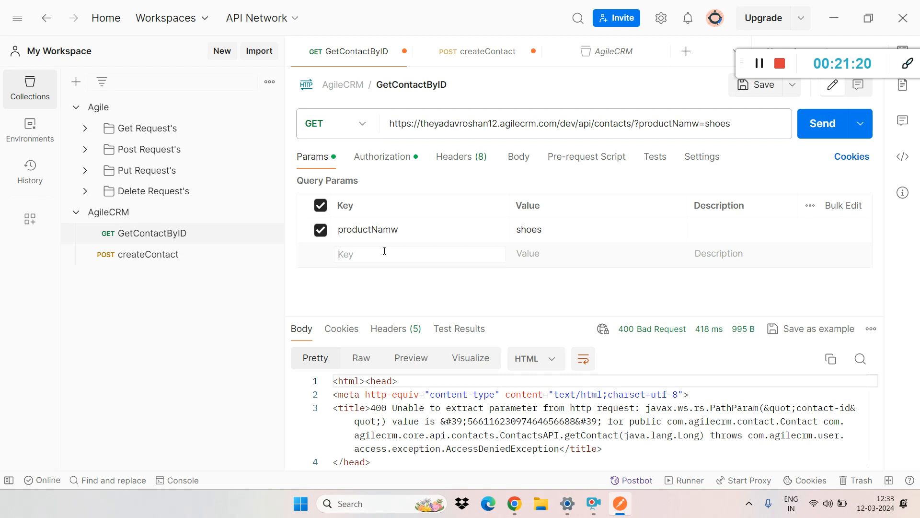
pyautogui.write('prod')
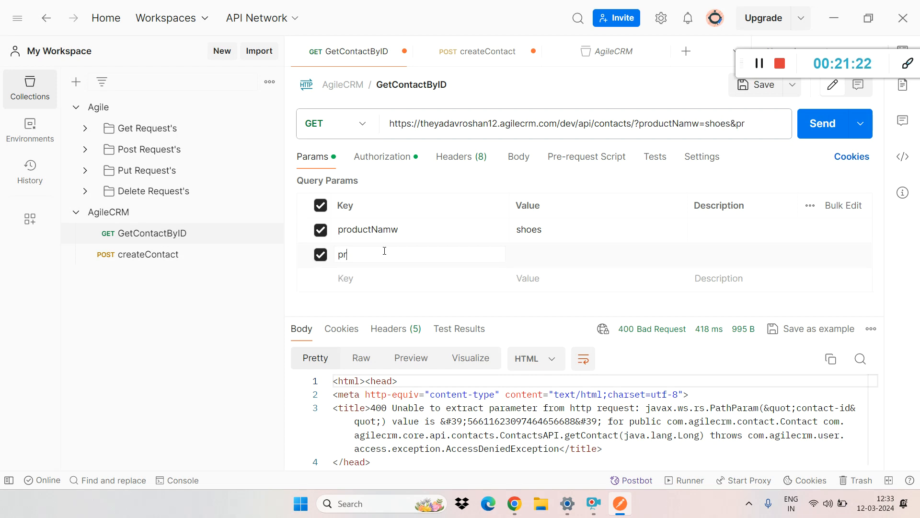
pyautogui.press('BackSpace')
pyautogui.press('BackSpace')
pyautogui.press('BackSpace')
pyautogui.press('BackSpace')
pyautogui.write('brandName')
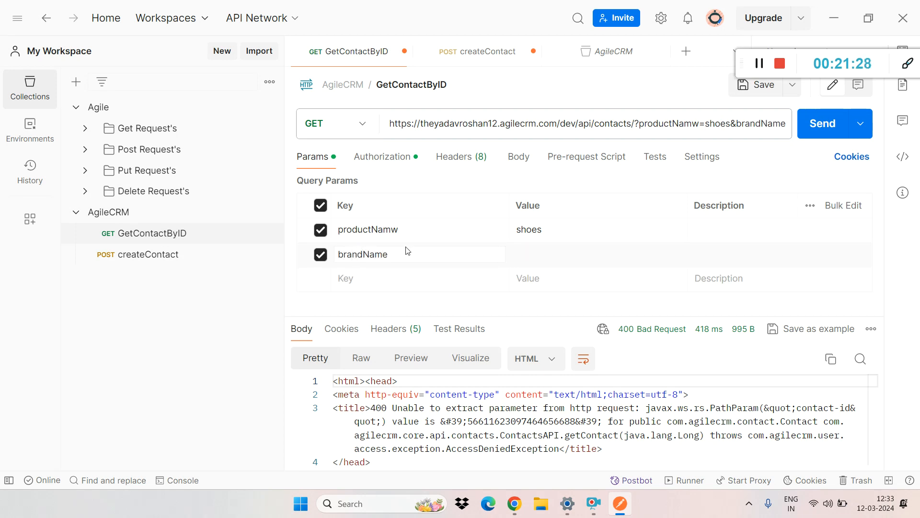
pyautogui.click(569, 254)
pyautogui.write('nike')
# Step: Examine the full URL of the request and highlight its query string from the question mark to the end
pyautogui.doubleClick(739, 126)
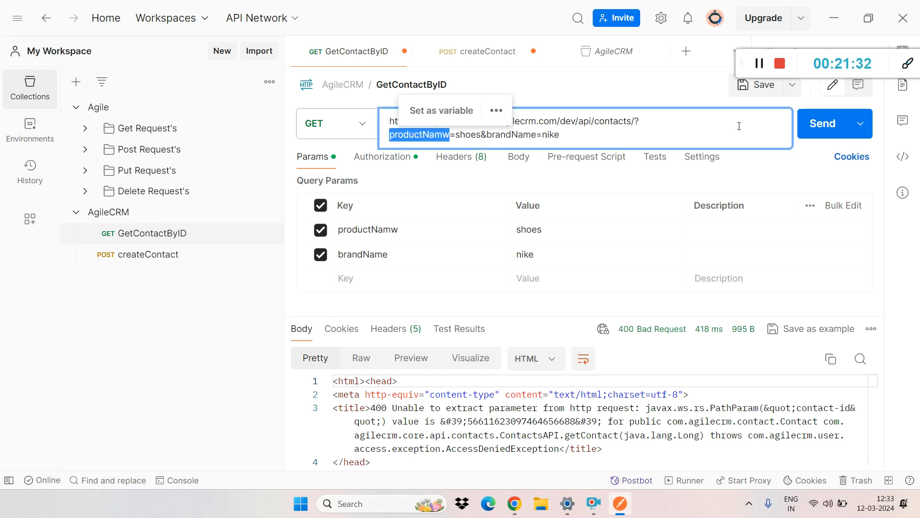
pyautogui.click(585, 135)
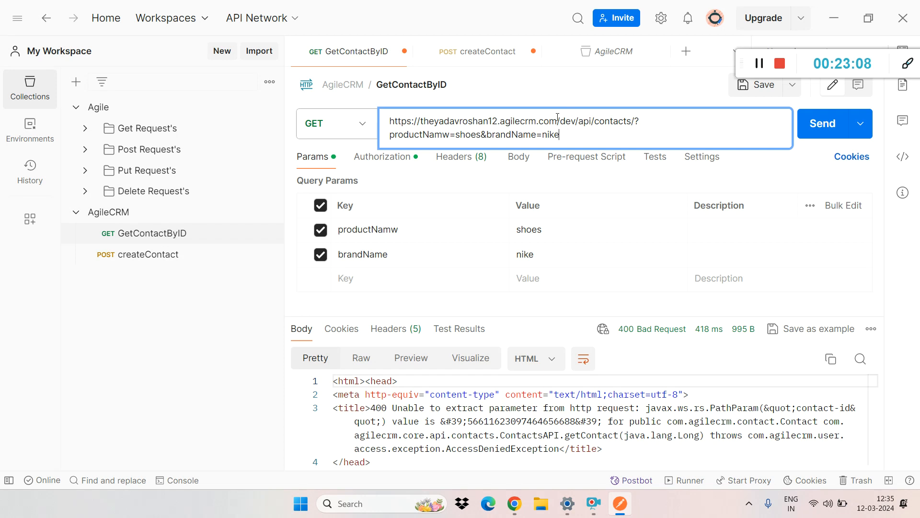
pyautogui.moveTo(637, 121); pyautogui.dragTo(637, 137)
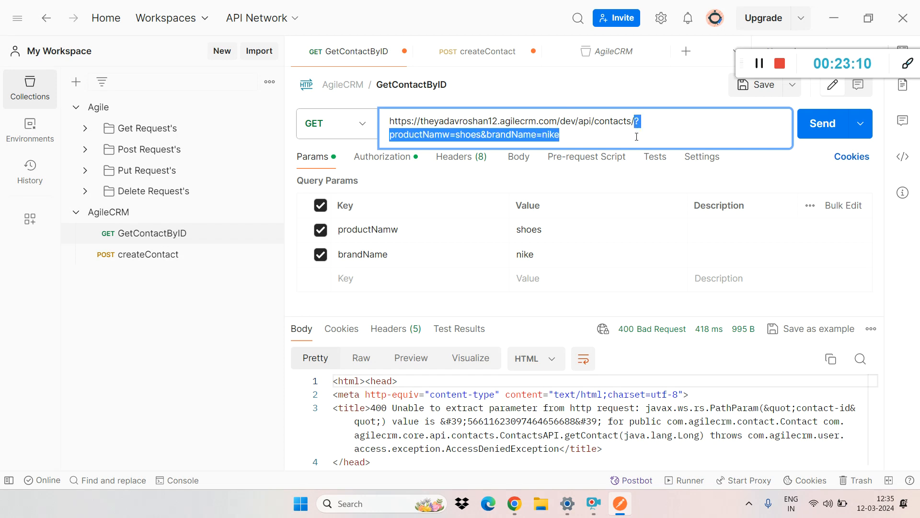
pyautogui.click(637, 137)
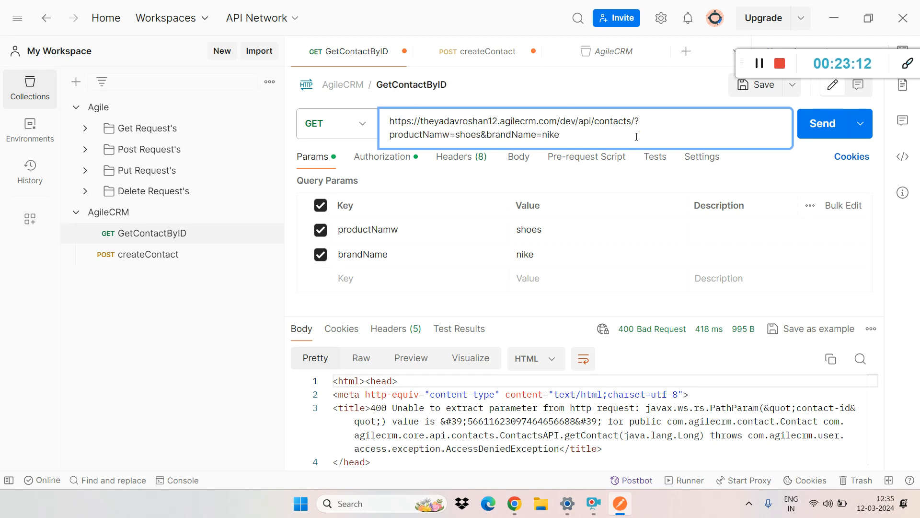
# Step: Shorten the brandName value to nik in the URL, and disable and re-enable the brandName parameter
pyautogui.press('BackSpace')
pyautogui.click(321, 255)
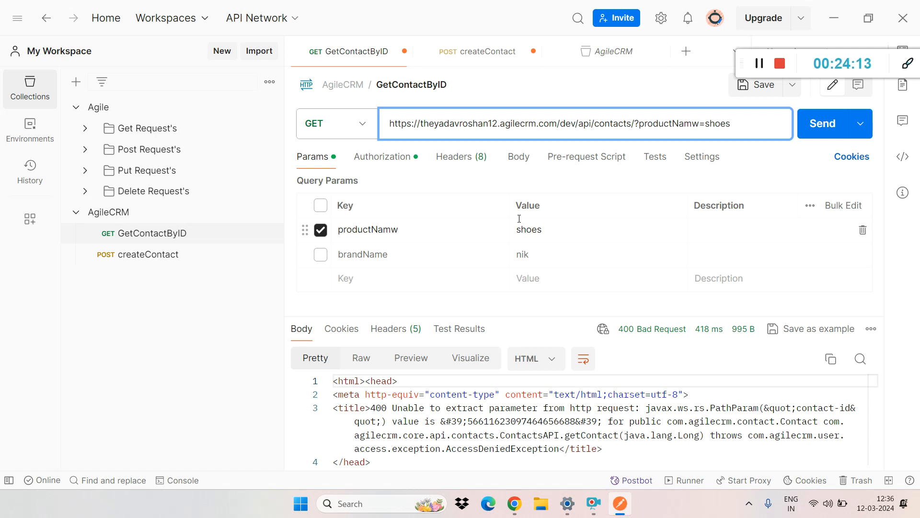
pyautogui.click(320, 255)
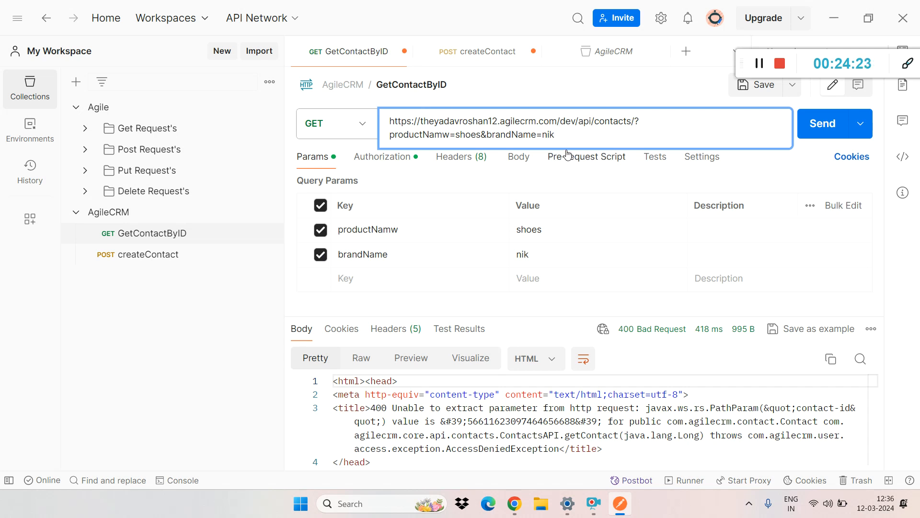
# Step: Undo the URL edits of GetContactByID until all query parameters are gone and the address ends with the valid contact id
pyautogui.moveTo(556, 135); pyautogui.dragTo(385, 135)
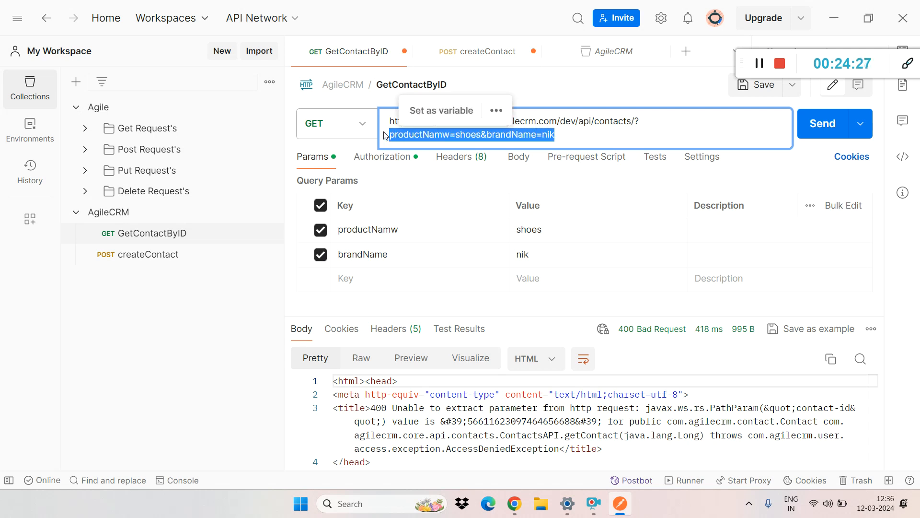
pyautogui.hotkey('ctrl', 'z')
pyautogui.hotkey('ctrl', 'z')
pyautogui.hotkey('ctrl', 'z')
pyautogui.hotkey('ctrl', 'z')
pyautogui.hotkey('ctrl', 'z')
pyautogui.hotkey('ctrl', 'z')
pyautogui.hotkey('ctrl', 'z')
pyautogui.hotkey('ctrl', 'z')
pyautogui.hotkey('ctrl', 'z')
pyautogui.hotkey('ctrl', 'z')
pyautogui.hotkey('ctrl', 'z')
pyautogui.hotkey('ctrl', 'z')
pyautogui.hotkey('ctrl', 'z')
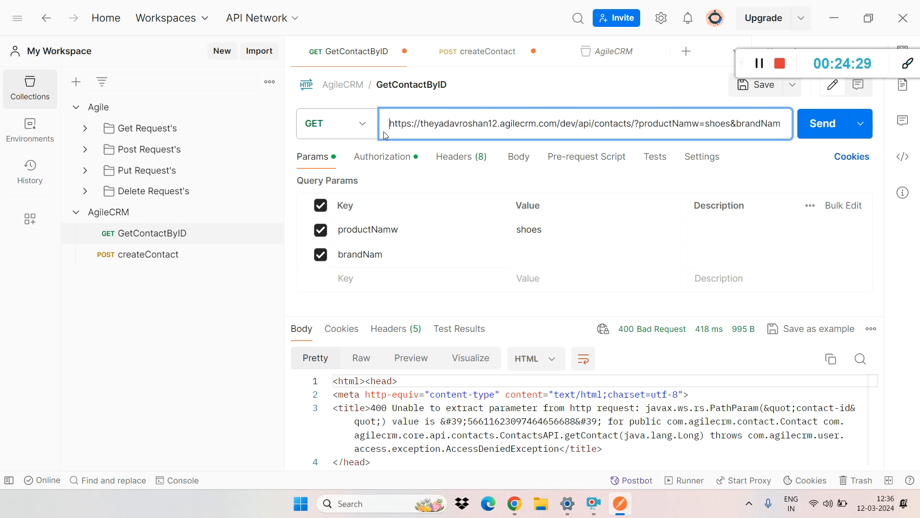
pyautogui.hotkey('ctrl', 'z')
pyautogui.hotkey('ctrl', 'z')
pyautogui.hotkey('ctrl', 'z')
pyautogui.hotkey('ctrl', 'z')
pyautogui.hotkey('ctrl', 'z')
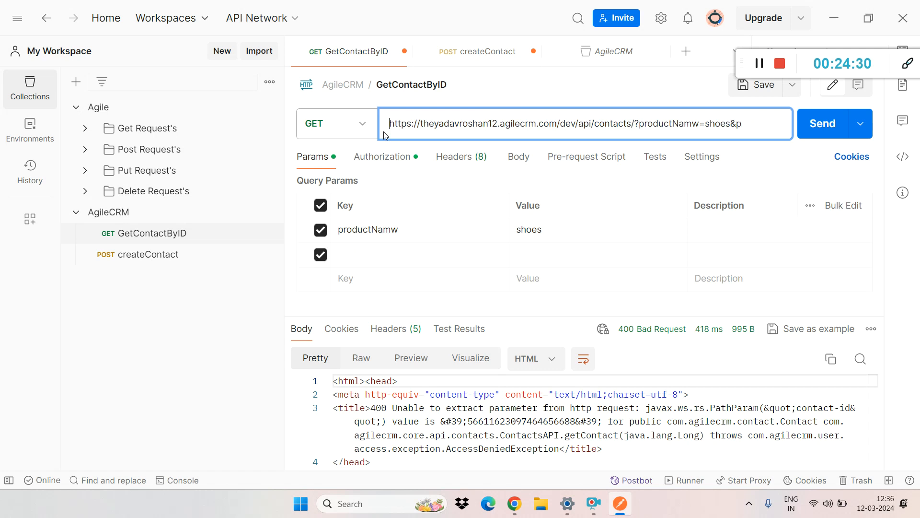
pyautogui.hotkey('ctrl', 'z')
pyautogui.hotkey('ctrl', 'z')
pyautogui.hotkey('ctrl', 'z')
pyautogui.hotkey('ctrl', 'z')
pyautogui.hotkey('ctrl', 'z')
pyautogui.hotkey('ctrl', 'z')
pyautogui.hotkey('ctrl', 'z')
pyautogui.hotkey('ctrl', 'z')
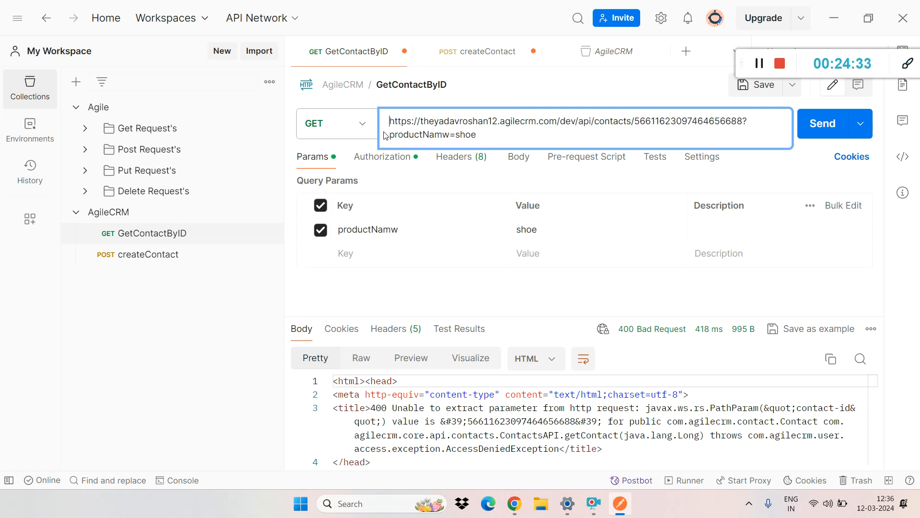
pyautogui.hotkey('ctrl', 'z')
pyautogui.hotkey('ctrl', 'z')
pyautogui.hotkey('ctrl', 'z')
pyautogui.hotkey('ctrl', 'z')
pyautogui.hotkey('ctrl', 'z')
pyautogui.hotkey('ctrl', 'z')
pyautogui.hotkey('ctrl', 'z')
pyautogui.hotkey('ctrl', 'z')
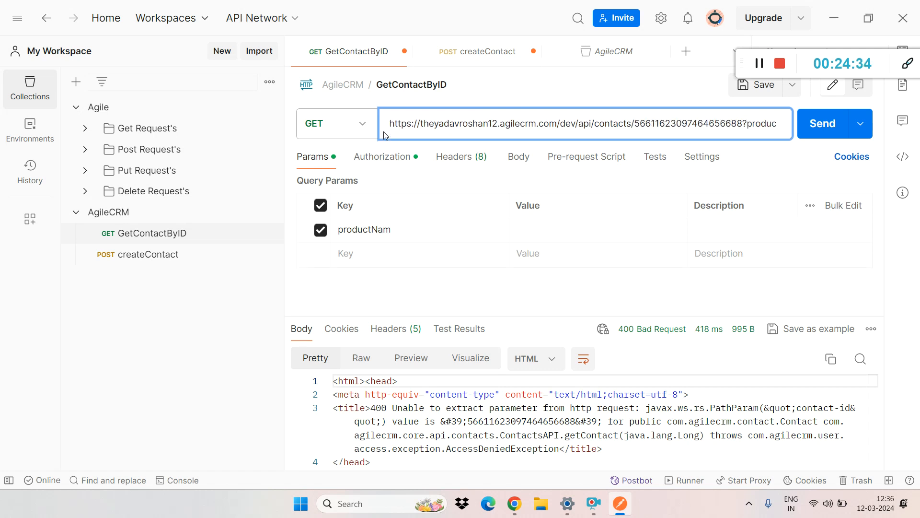
pyautogui.hotkey('ctrl', 'z')
pyautogui.hotkey('ctrl', 'z')
pyautogui.hotkey('ctrl', 'z')
pyautogui.hotkey('ctrl', 'z')
pyautogui.hotkey('ctrl', 'z')
pyautogui.hotkey('ctrl', 'z')
pyautogui.hotkey('ctrl', 'z')
pyautogui.hotkey('ctrl', 'z')
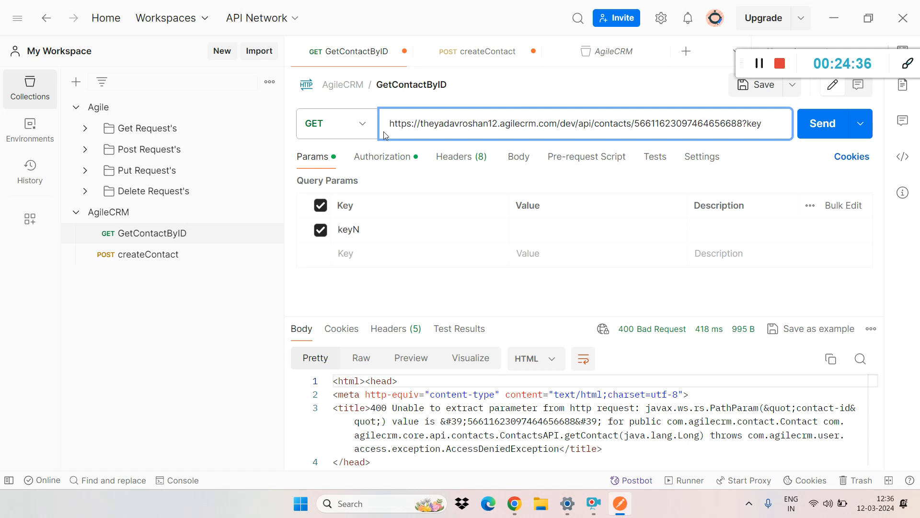
pyautogui.hotkey('ctrl', 'z')
pyautogui.hotkey('ctrl', 'z')
pyautogui.hotkey('ctrl', 'z')
pyautogui.hotkey('ctrl', 'z')
pyautogui.hotkey('ctrl', 'z')
pyautogui.hotkey('ctrl', 'z')
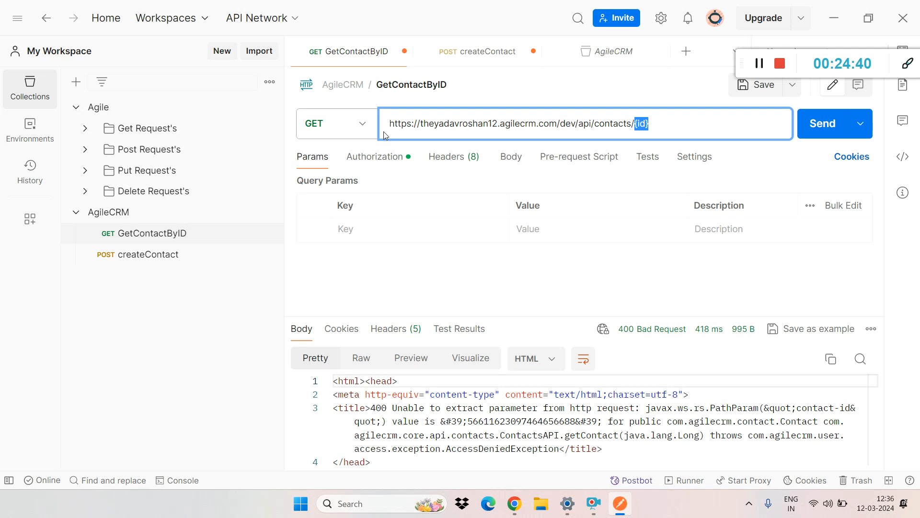
pyautogui.hotkey('ctrl', 'y')
# Step: Highlight the full GetContactByID URL, and the part from /dev/api/contacts through the contact id
pyautogui.click(444, 120)
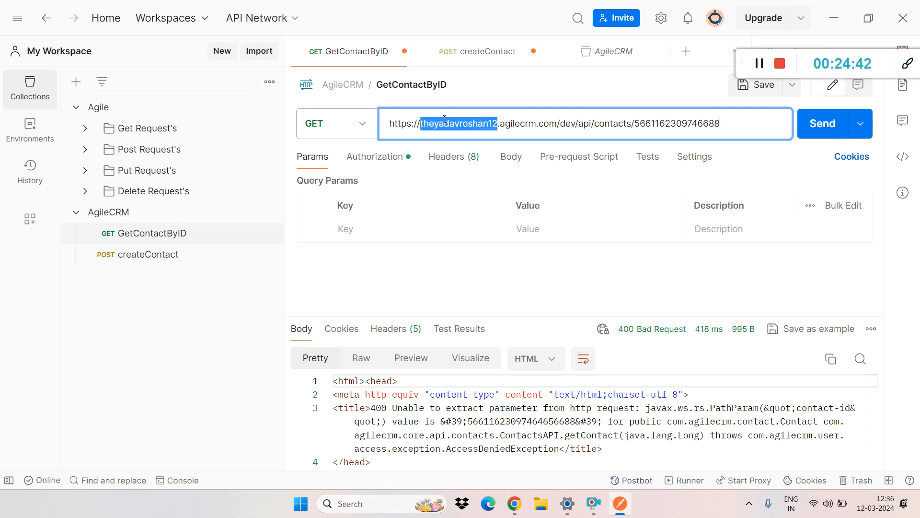
pyautogui.tripleClick(444, 120)
pyautogui.click(459, 114)
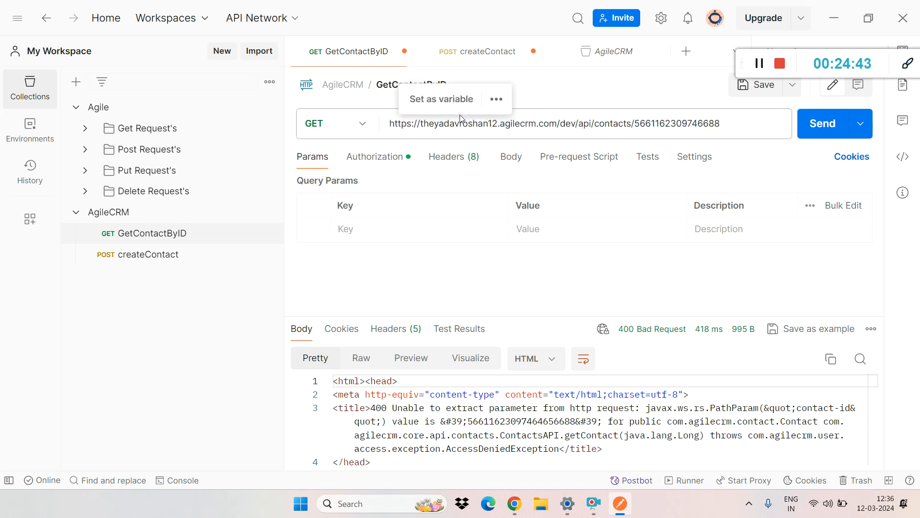
pyautogui.tripleClick(557, 120)
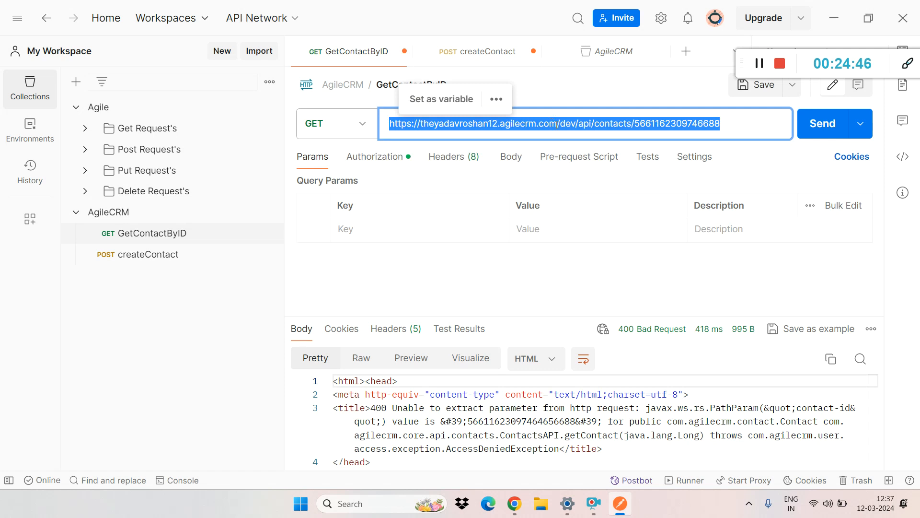
pyautogui.click(557, 124)
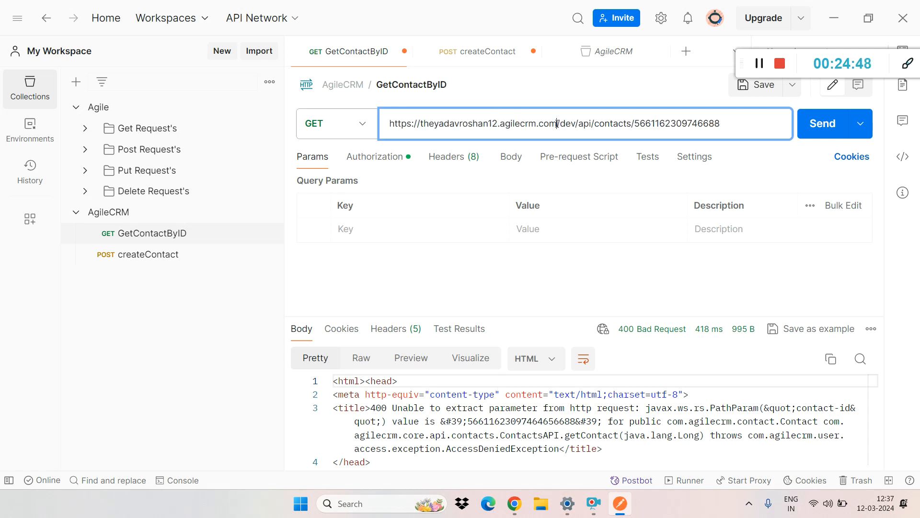
pyautogui.moveTo(558, 124); pyautogui.dragTo(791, 120)
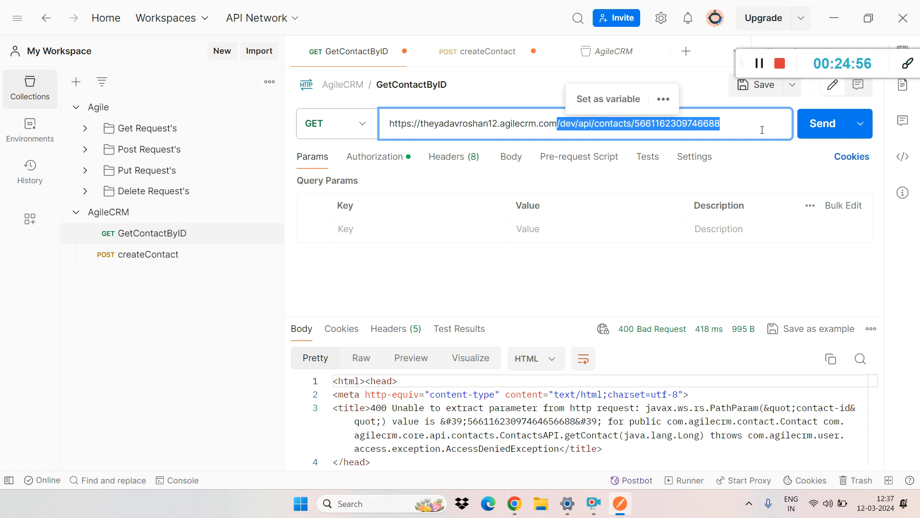
# Step: Append a question mark after the contact id, remove it, and highlight the URL back to the domain's end
pyautogui.click(746, 121)
pyautogui.write('?')
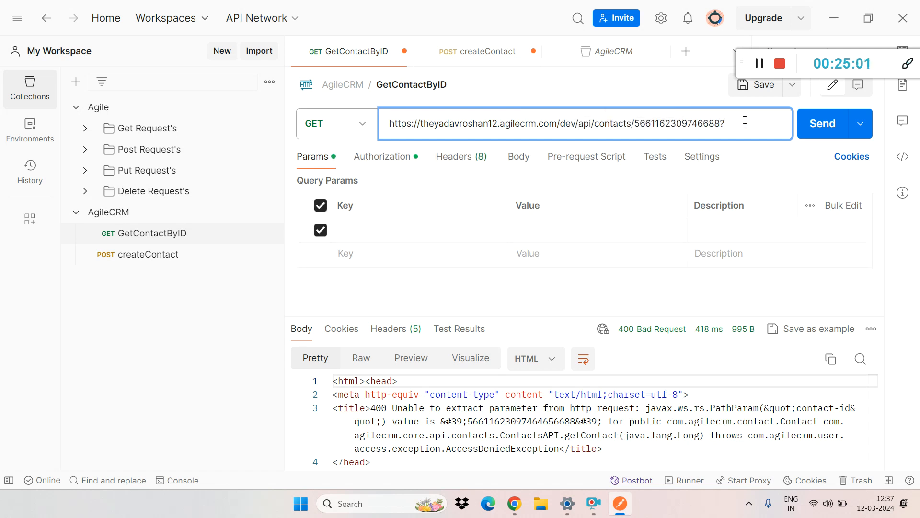
pyautogui.press('BackSpace')
pyautogui.moveTo(745, 120); pyautogui.dragTo(543, 134)
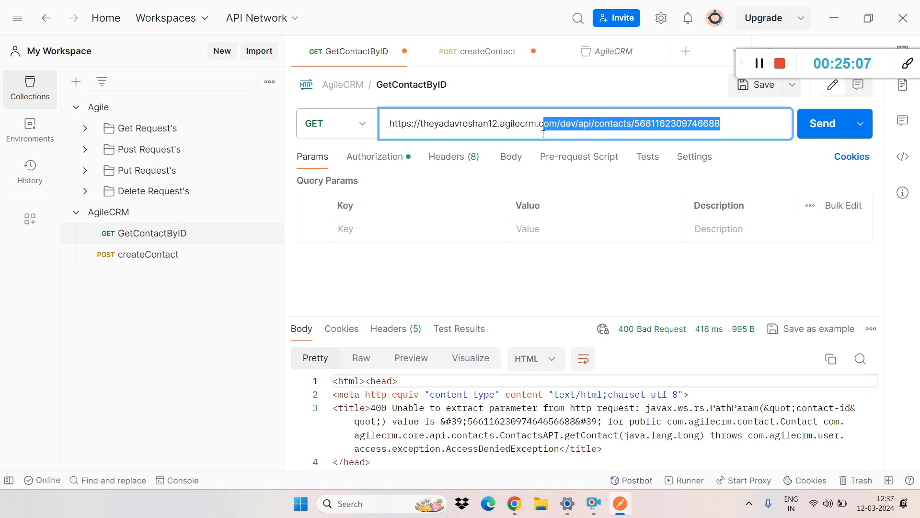
# Step: Replace the contact id in the GetContactByID URL with the placeholder {id} and highlight it
pyautogui.moveTo(643, 123)
pyautogui.doubleClick(675, 124)
pyautogui.hotkey('ctrl', 'c')
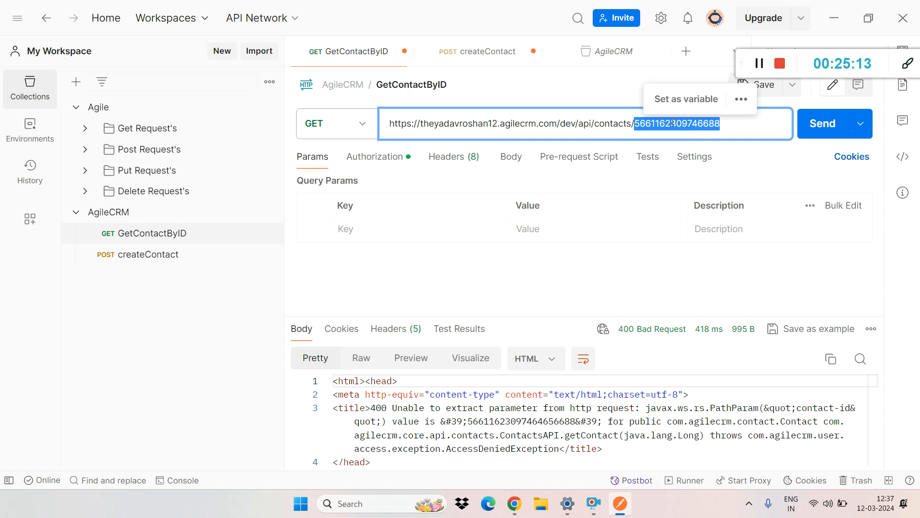
pyautogui.press('BackSpace')
pyautogui.write('{')
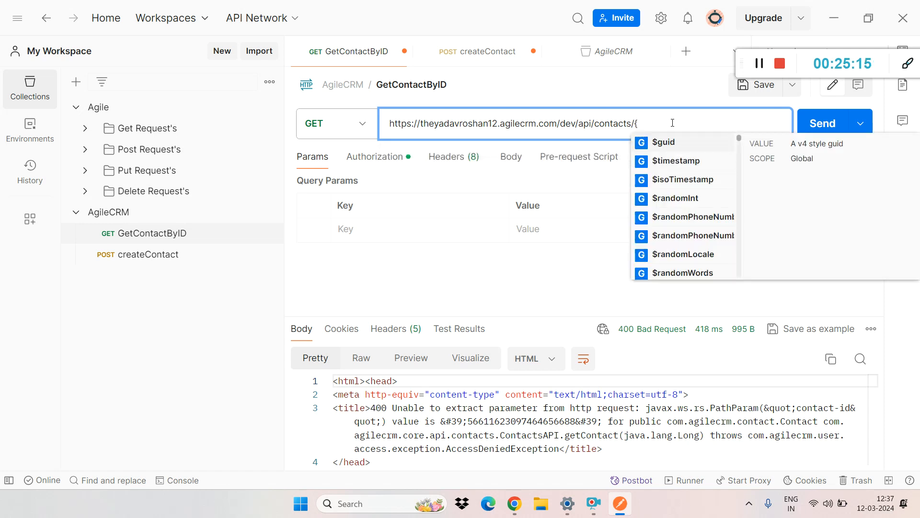
pyautogui.write('}')
pyautogui.press('Left')
pyautogui.write('id')
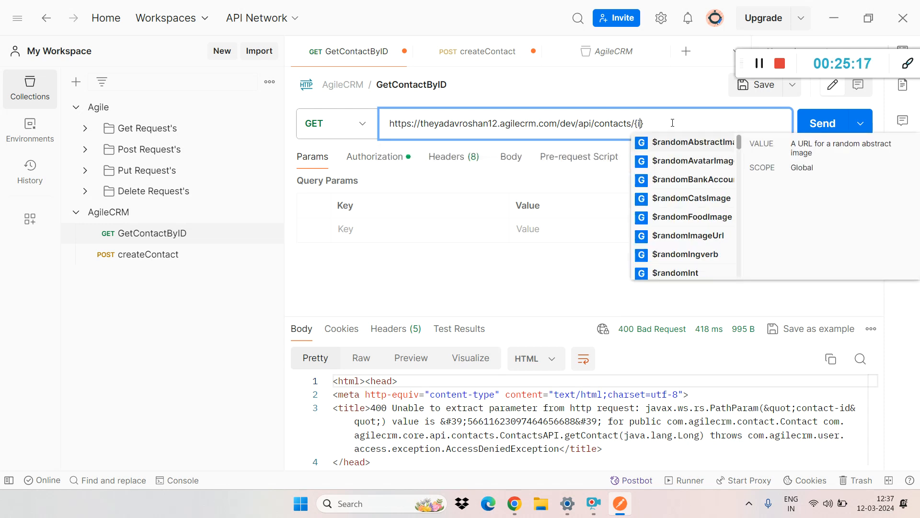
pyautogui.press('Escape')
pyautogui.moveTo(672, 123); pyautogui.dragTo(638, 129)
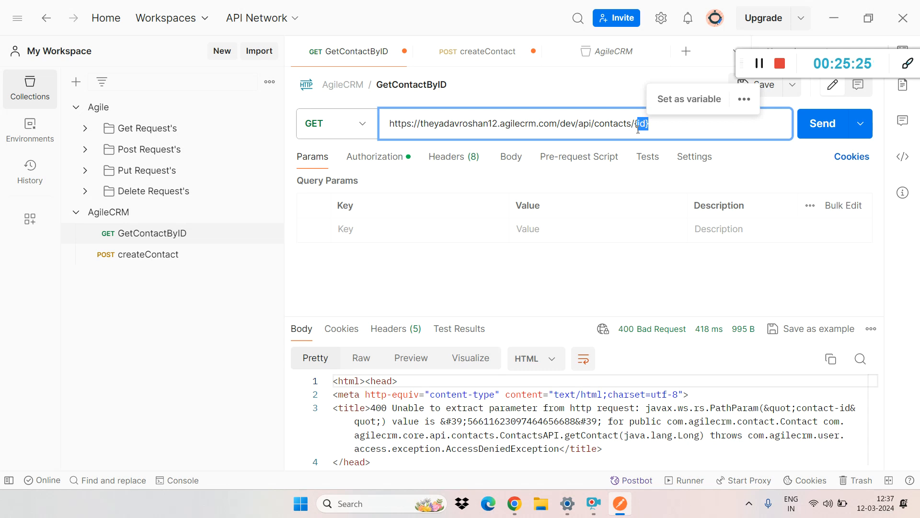
pyautogui.click(659, 126)
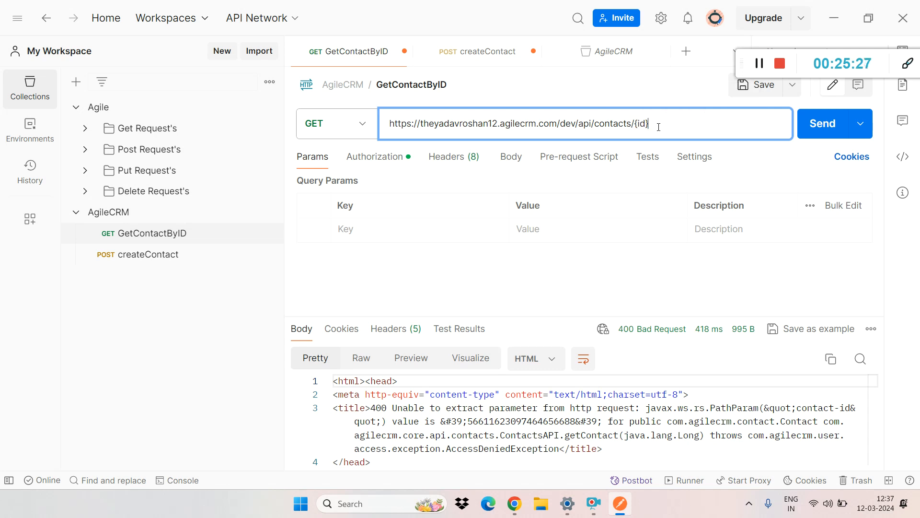
# Step: Paste the contact id over the {id} placeholder, and highlight the id and the /dev/api/contacts path before it
pyautogui.moveTo(649, 125); pyautogui.dragTo(636, 128)
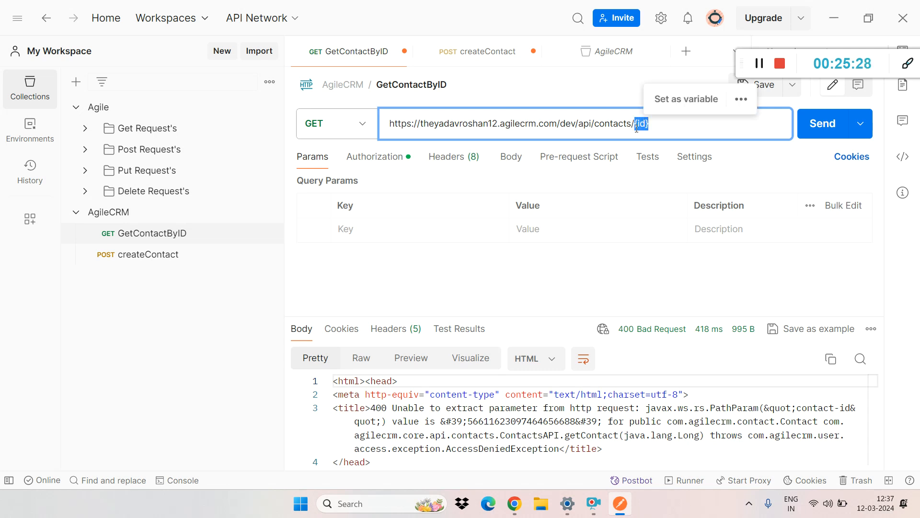
pyautogui.hotkey('ctrl', 'v')
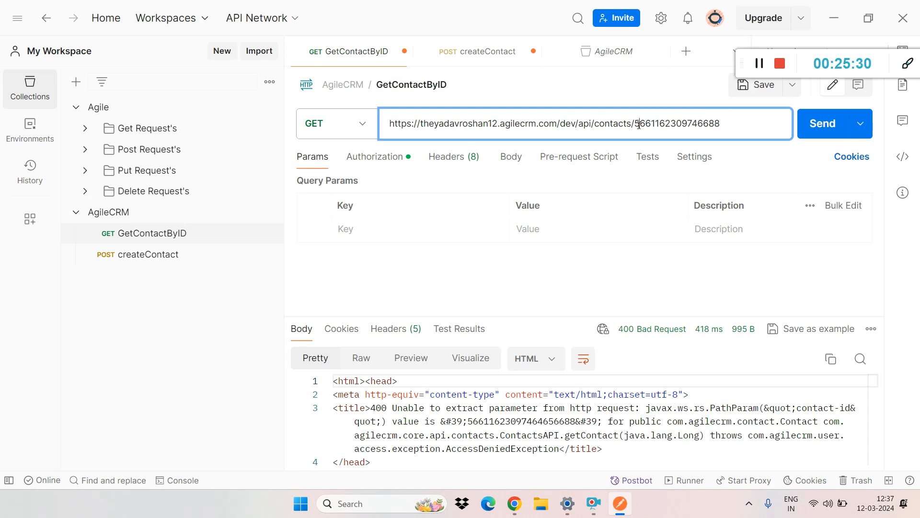
pyautogui.doubleClick(637, 125)
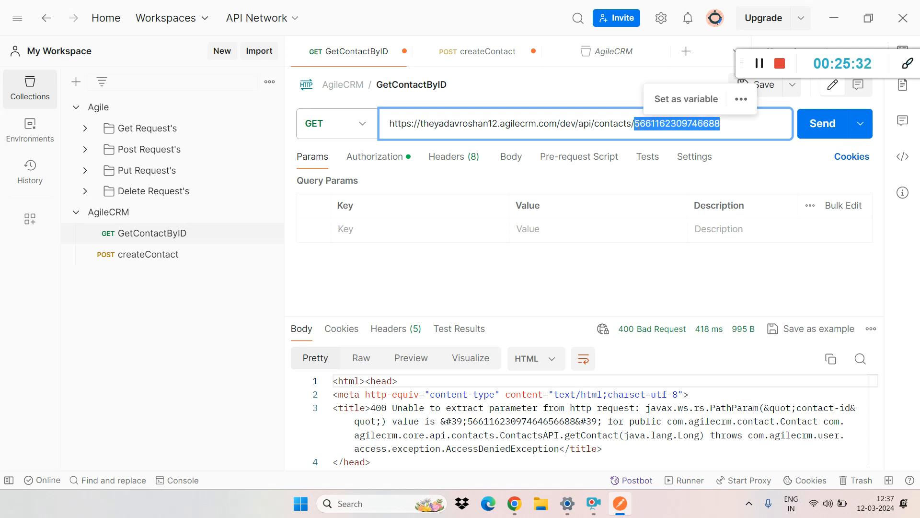
pyautogui.doubleClick(635, 126)
pyautogui.moveTo(556, 124); pyautogui.dragTo(632, 123)
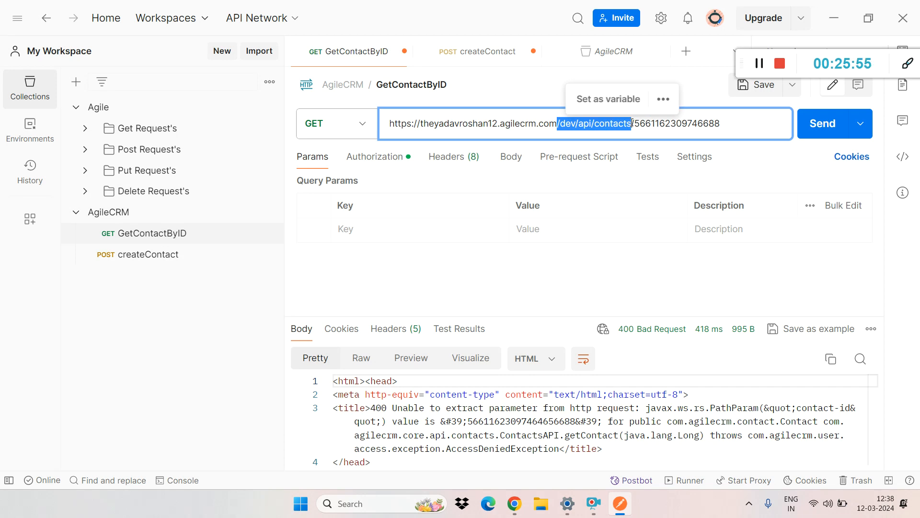
pyautogui.doubleClick(622, 124)
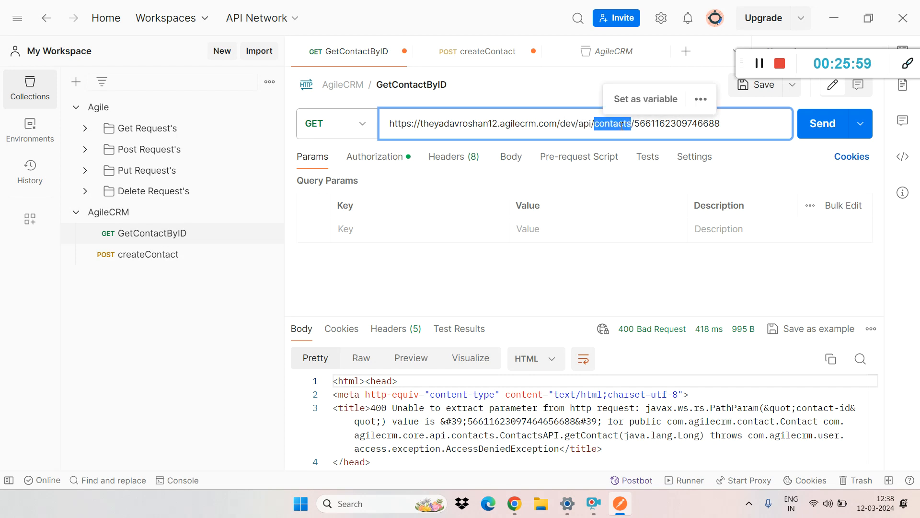
# Step: Switch to the Agile CRM dashboard in Chrome and highlight the word contact in the contact page's address
pyautogui.hotkey('alt', 'Tab')
pyautogui.click(58, 3)
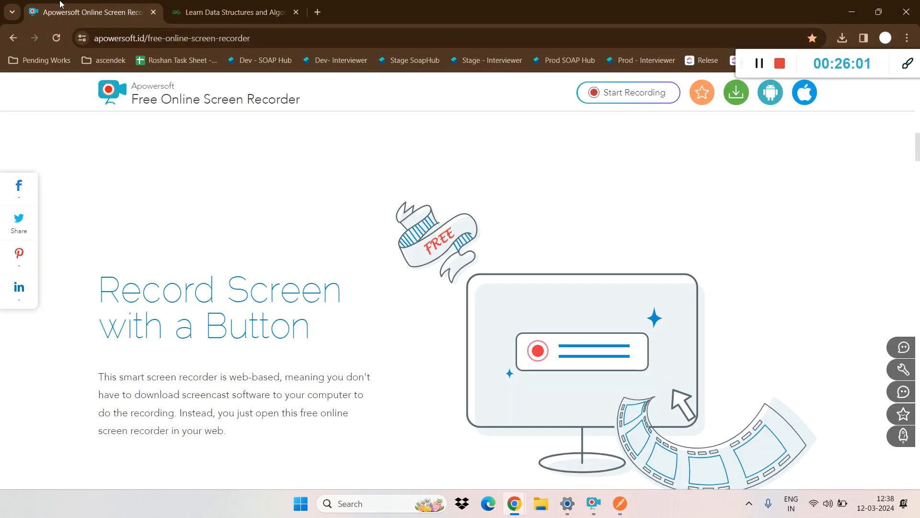
pyautogui.hotkey('alt', 'Tab')
pyautogui.hotkey('alt', 'Tab')
pyautogui.hotkey('alt', 'Tab')
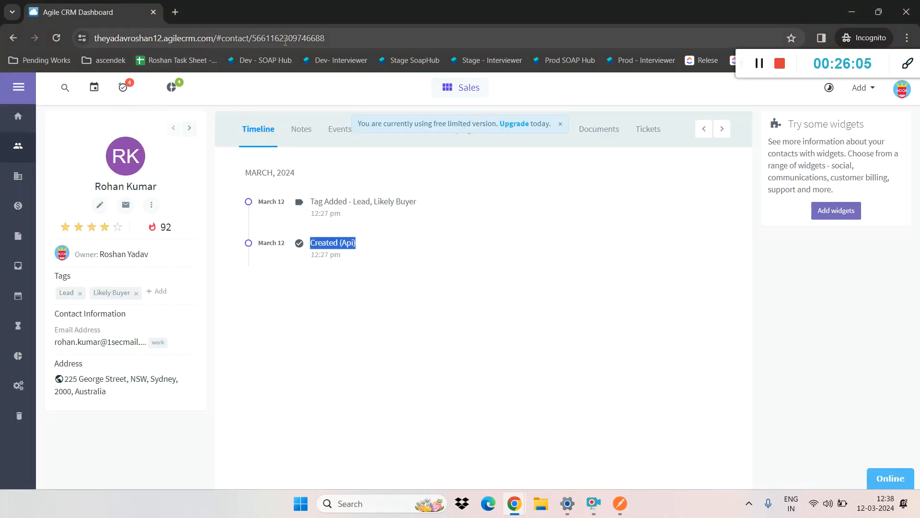
pyautogui.doubleClick(236, 38)
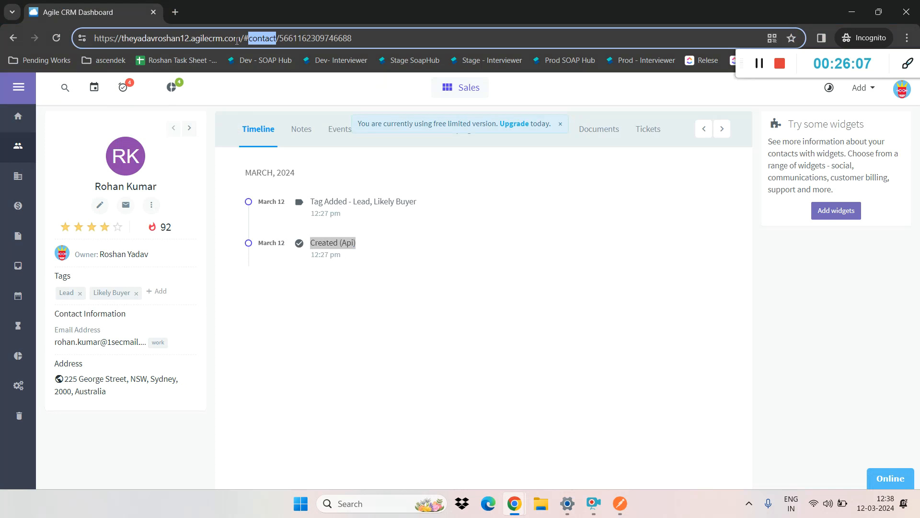
# Step: View the Companies and Deals pages of Agile CRM and highlight /#deals in the page address
pyautogui.click(10, 184)
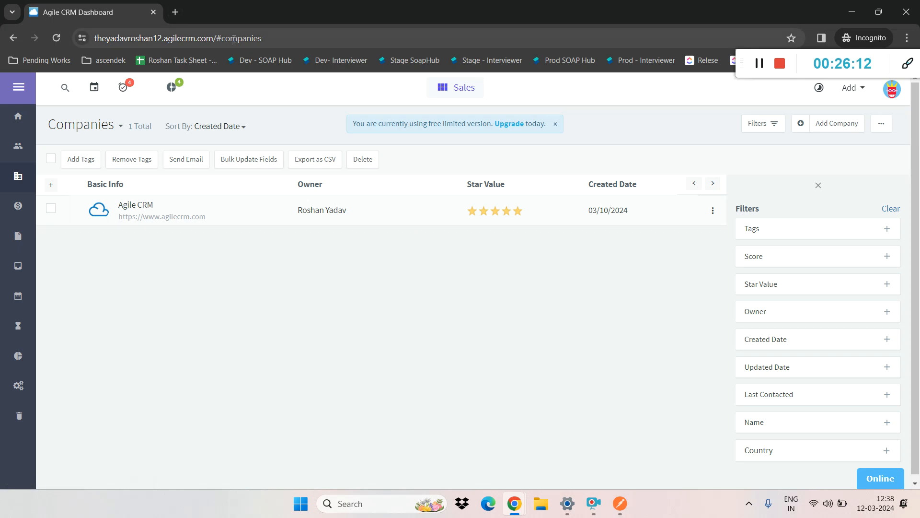
pyautogui.click(18, 207)
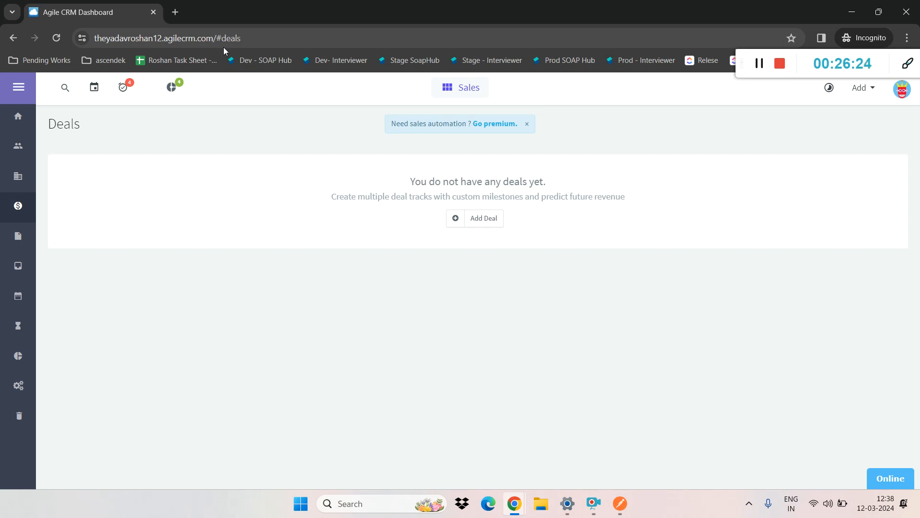
pyautogui.moveTo(241, 40); pyautogui.dragTo(215, 41)
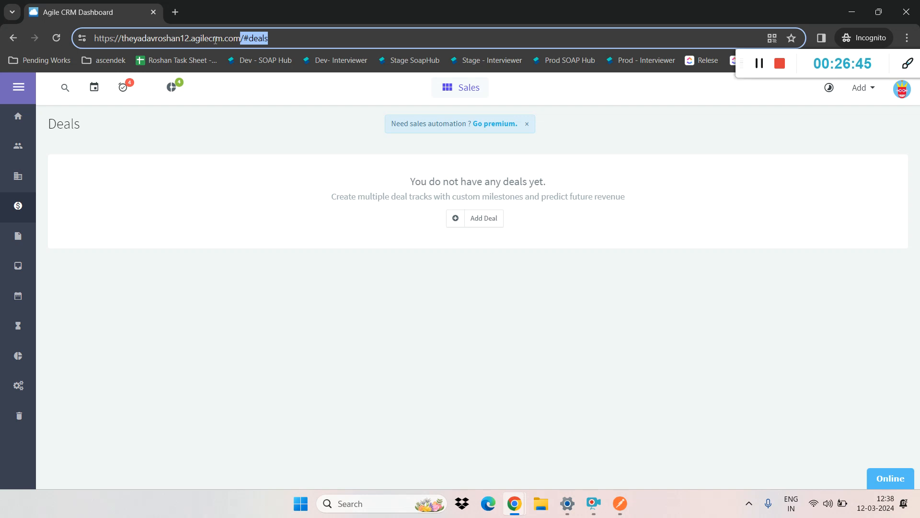
# Step: Switch back to Postman and highlight the GetContactByID path from /dev/api/contacts through the contact id
pyautogui.hotkey('alt', 'Tab')
pyautogui.hotkey('alt', 'Tab')
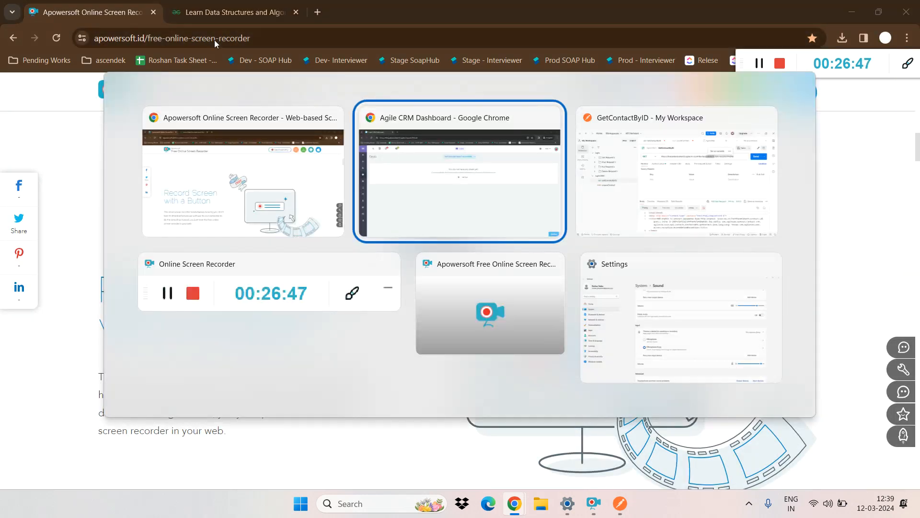
pyautogui.hotkey('alt', 'Tab')
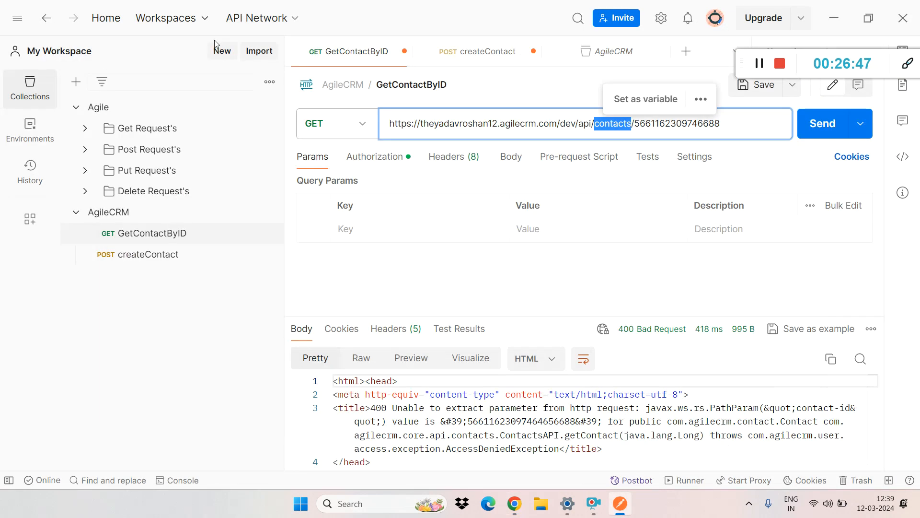
pyautogui.click(653, 124)
pyautogui.moveTo(721, 124); pyautogui.dragTo(558, 128)
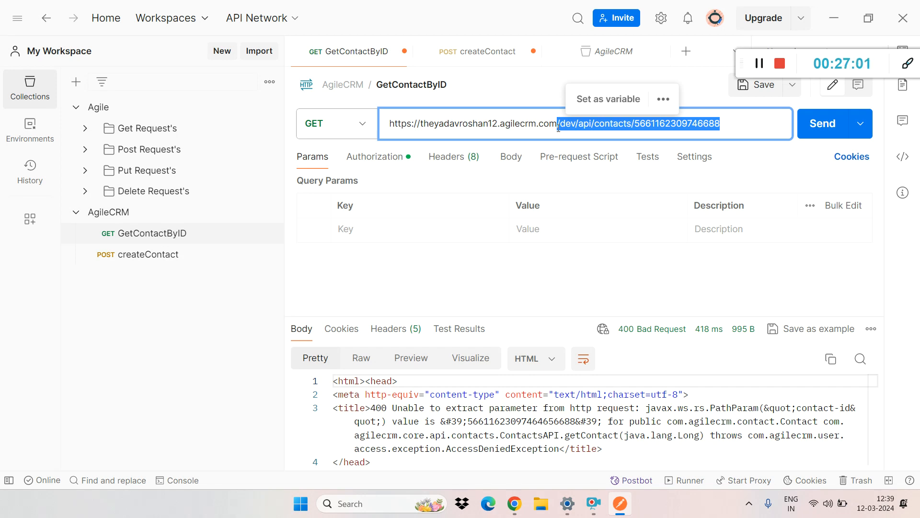
# Step: Delete the slash and contact id from the end of the GetContactByID URL, and undo the deletion
pyautogui.click(733, 118)
pyautogui.moveTo(733, 118); pyautogui.dragTo(634, 124)
pyautogui.press('BackSpace')
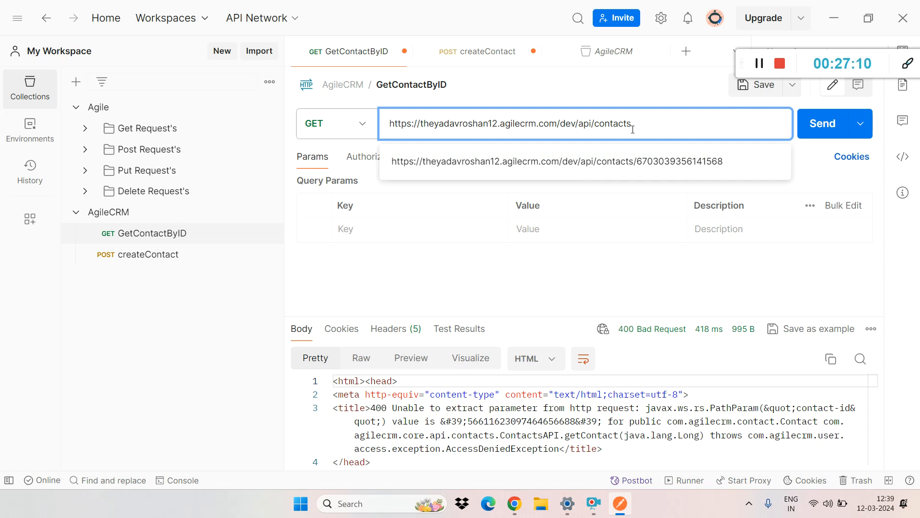
pyautogui.hotkey('ctrl', 'z')
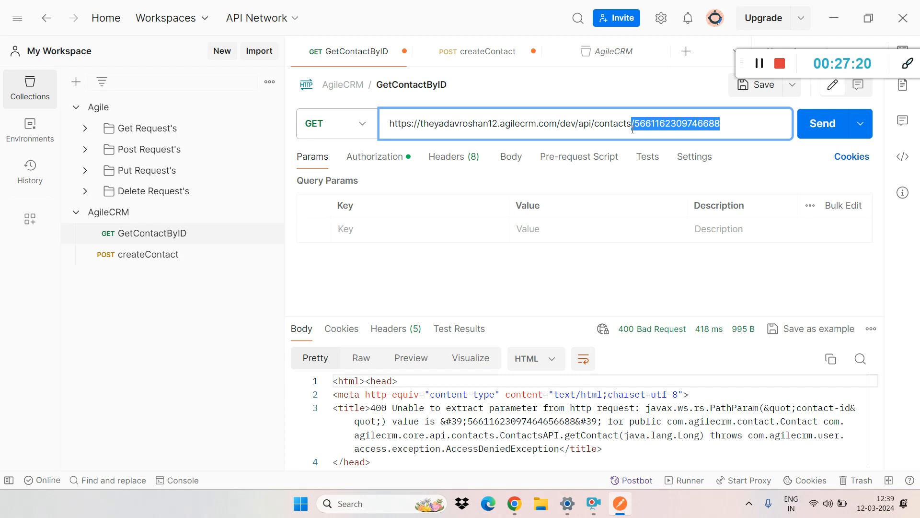
# Step: Highlight the contact id and the full URL of the GetContactByID request, and view the request's authorization settings
pyautogui.moveTo(634, 123); pyautogui.dragTo(720, 124)
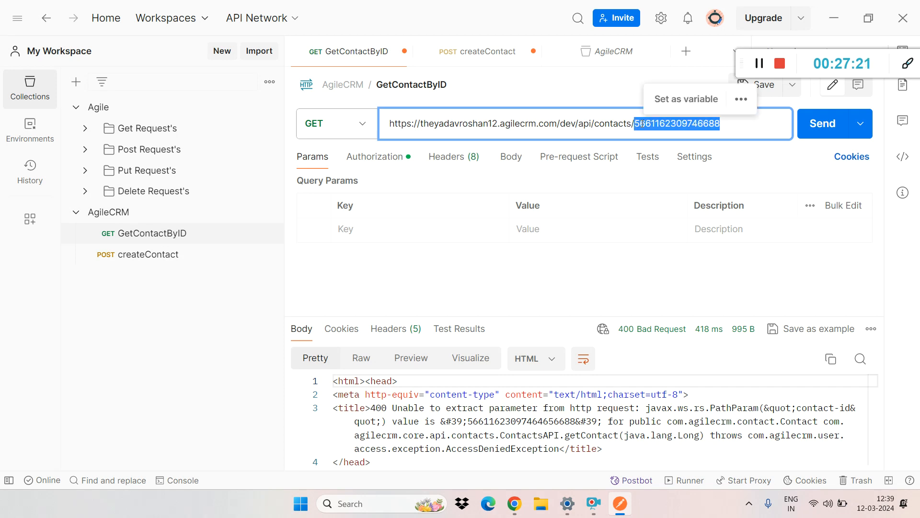
pyautogui.click(721, 125)
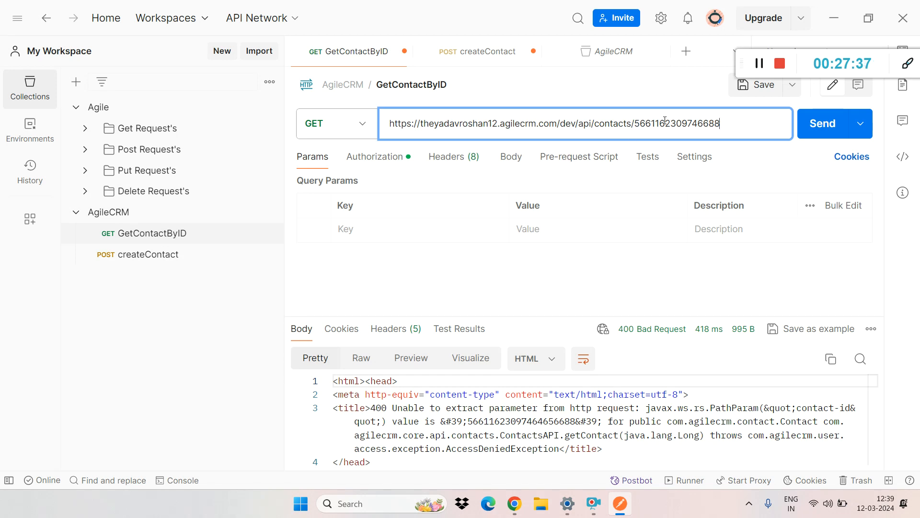
pyautogui.moveTo(723, 125); pyautogui.dragTo(349, 159)
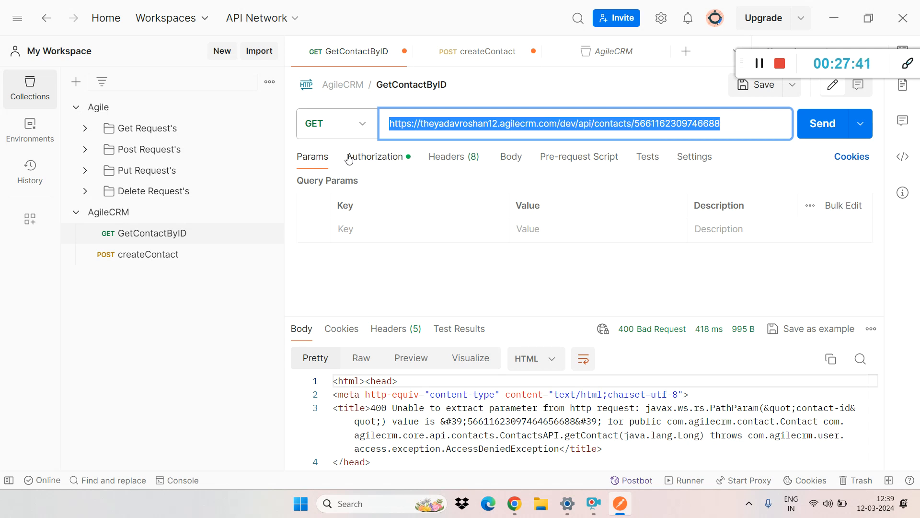
pyautogui.click(372, 166)
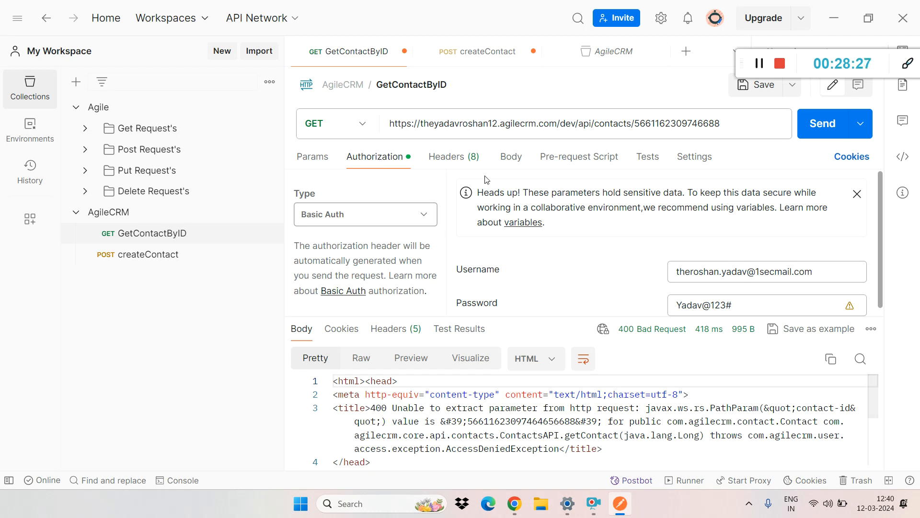
# Step: Switch to the Agile CRM dashboard in Chrome and expand its navigation menu
pyautogui.moveTo(514, 503)
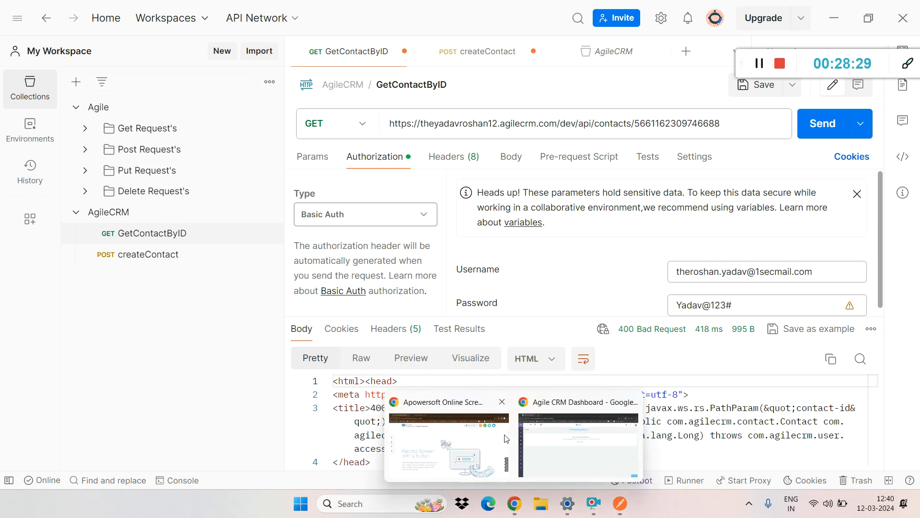
pyautogui.click(572, 445)
pyautogui.click(22, 89)
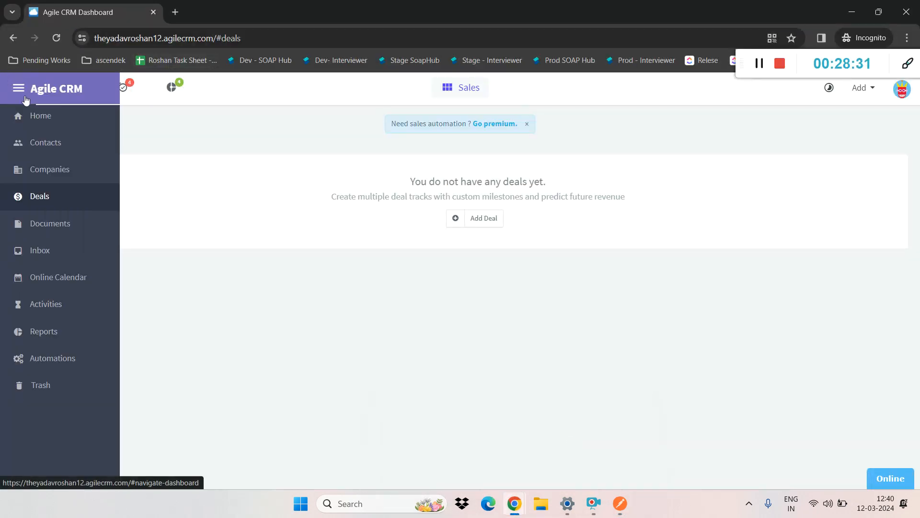
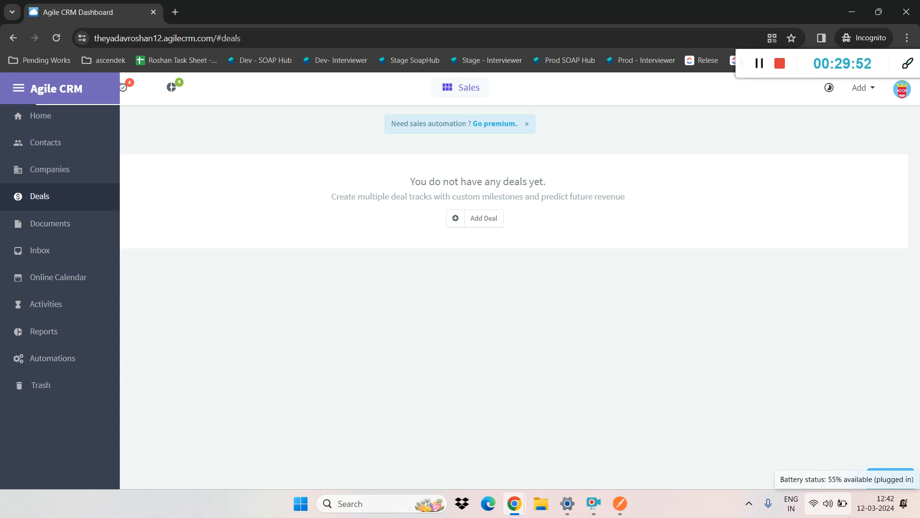
# Step: Switch back to Postman and change the GetContactByID request's authorization type to OAuth 2.0
pyautogui.hotkey('alt', 'Tab')
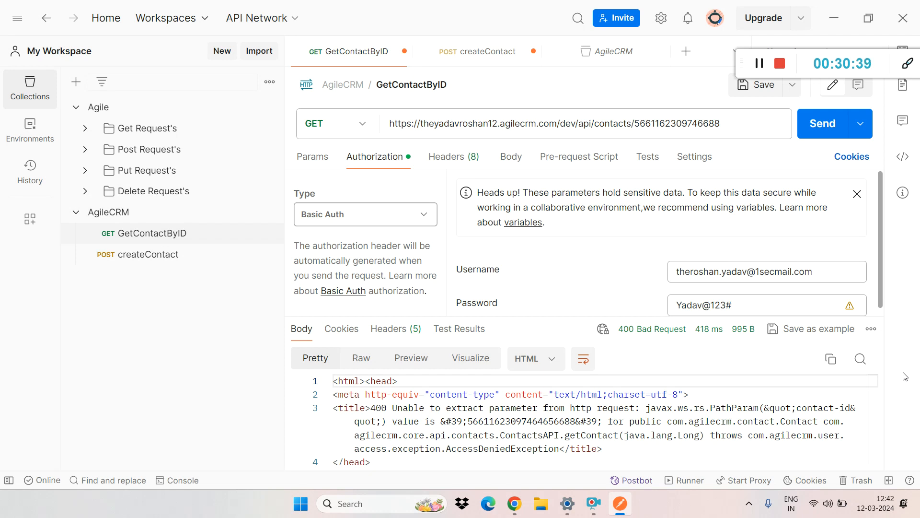
pyautogui.hotkey('alt', 'Tab')
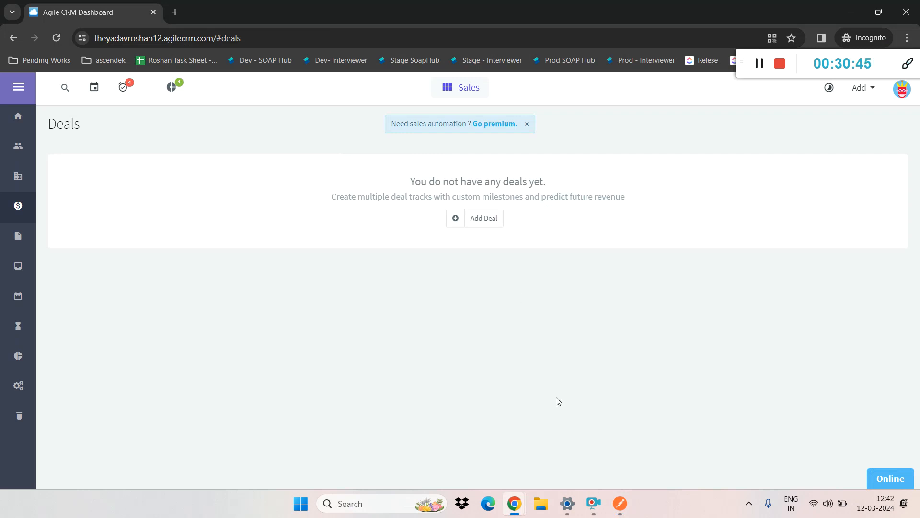
pyautogui.click(620, 503)
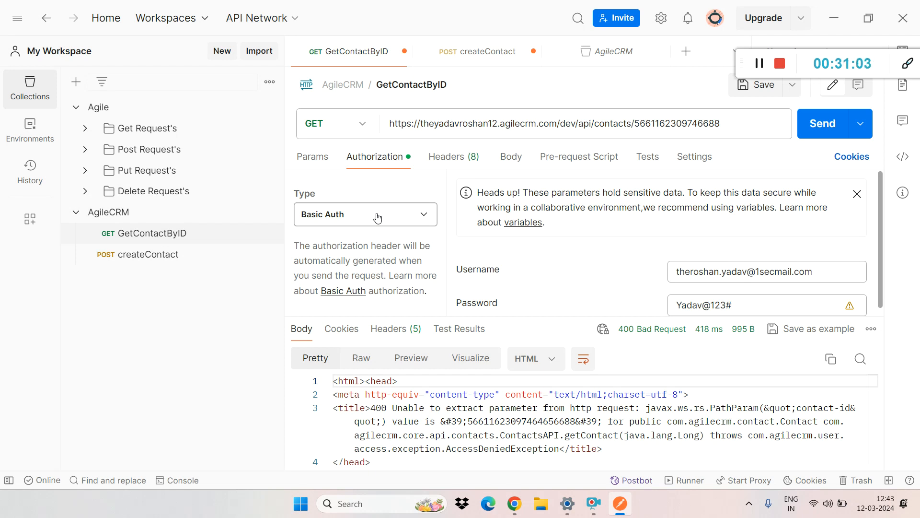
pyautogui.click(375, 220)
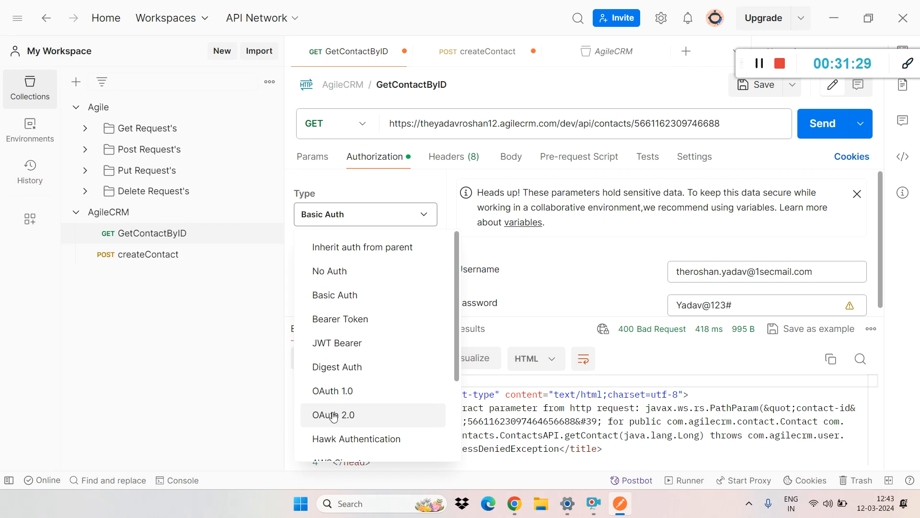
pyautogui.click(335, 415)
pyautogui.moveTo(879, 179); pyautogui.dragTo(880, 185)
pyautogui.click(781, 225)
pyautogui.click(779, 206)
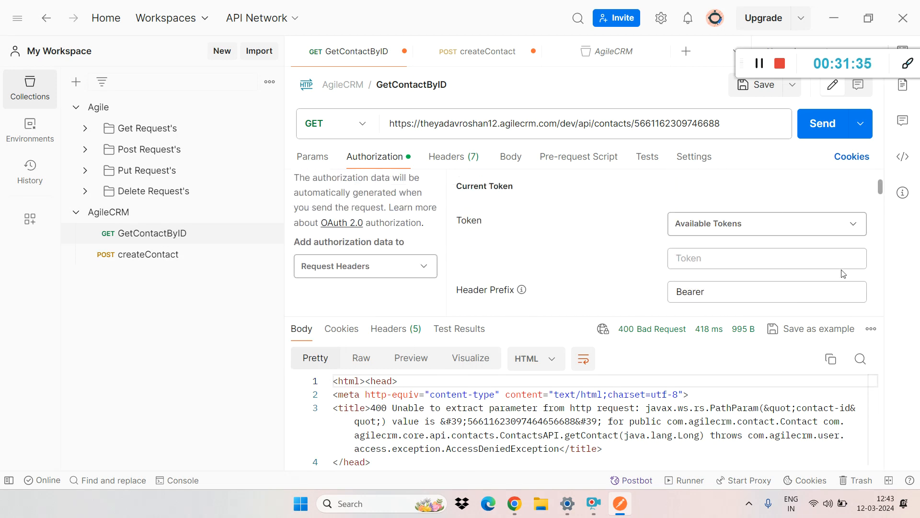
# Step: Enlarge the request area and examine the OAuth 2.0 token settings, including grant type, callback URL, auth URL, client ID and client secret
pyautogui.moveTo(663, 316); pyautogui.dragTo(683, 406)
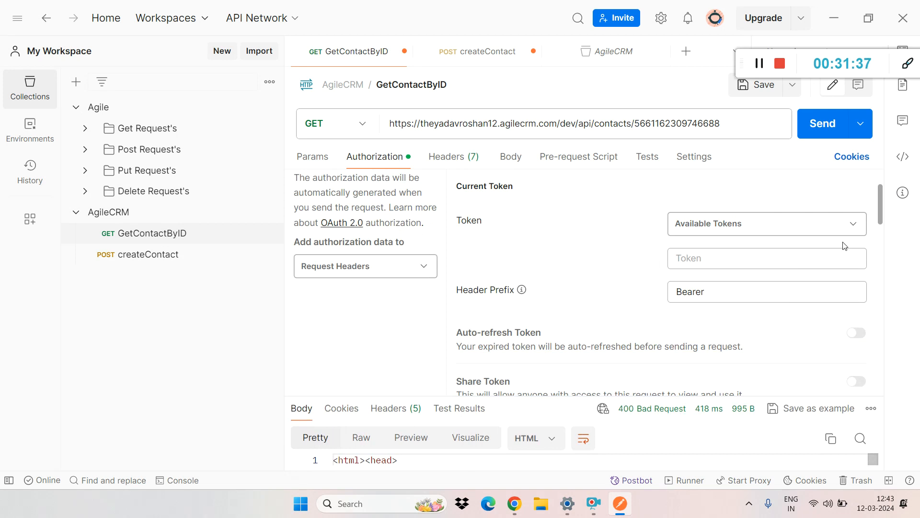
pyautogui.moveTo(879, 203); pyautogui.dragTo(879, 247)
pyautogui.click(699, 229)
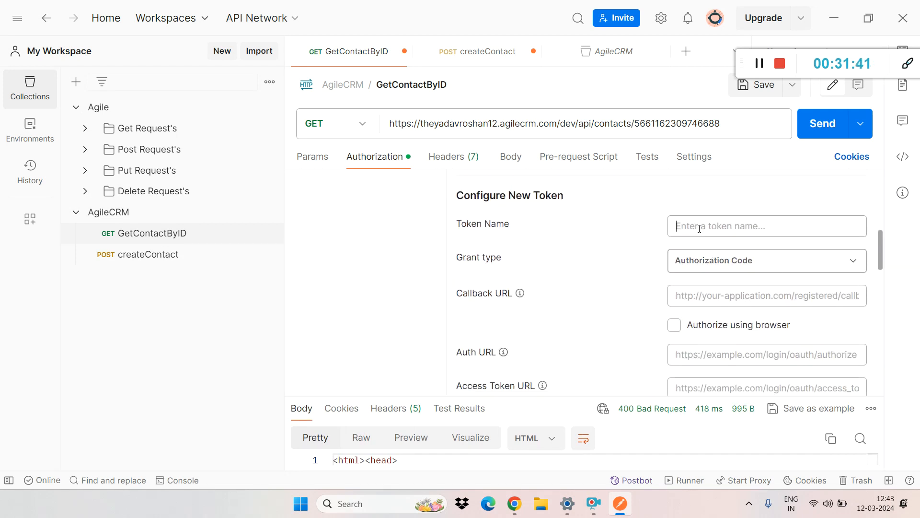
pyautogui.click(726, 264)
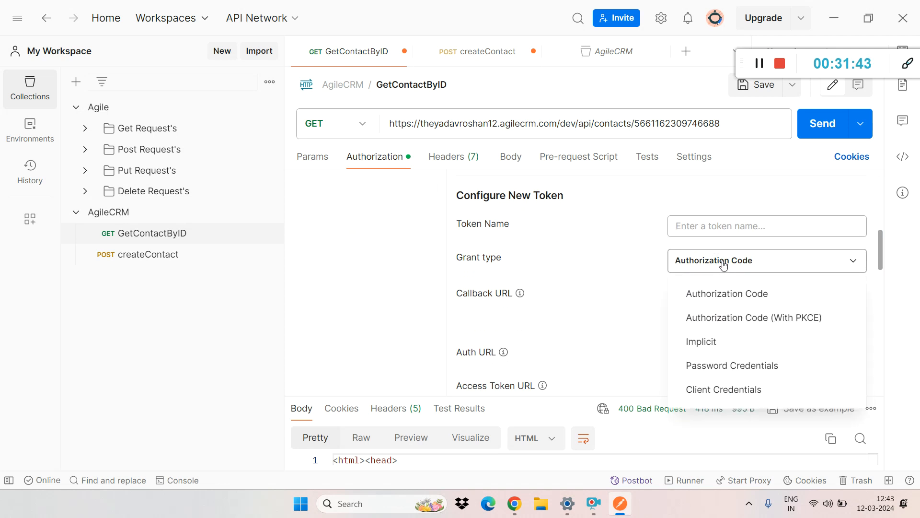
pyautogui.click(630, 282)
pyautogui.click(718, 295)
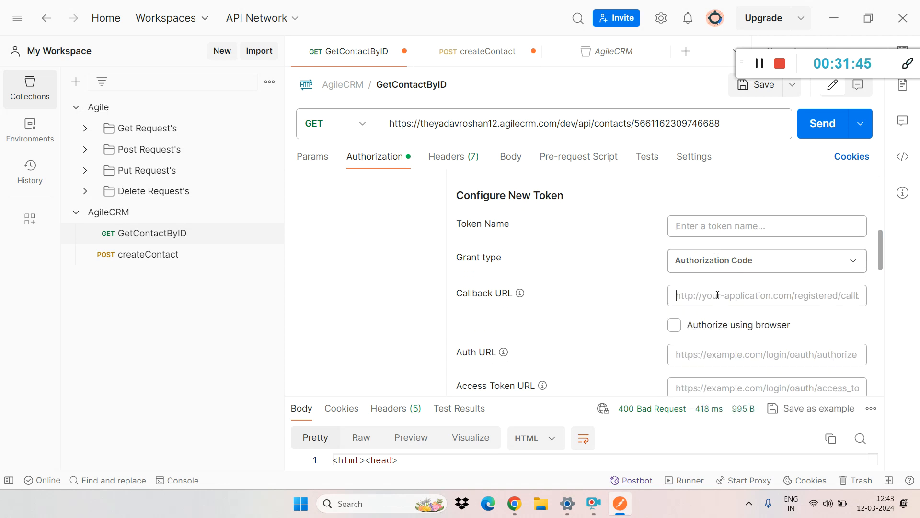
pyautogui.click(698, 354)
pyautogui.moveTo(879, 248); pyautogui.dragTo(884, 291)
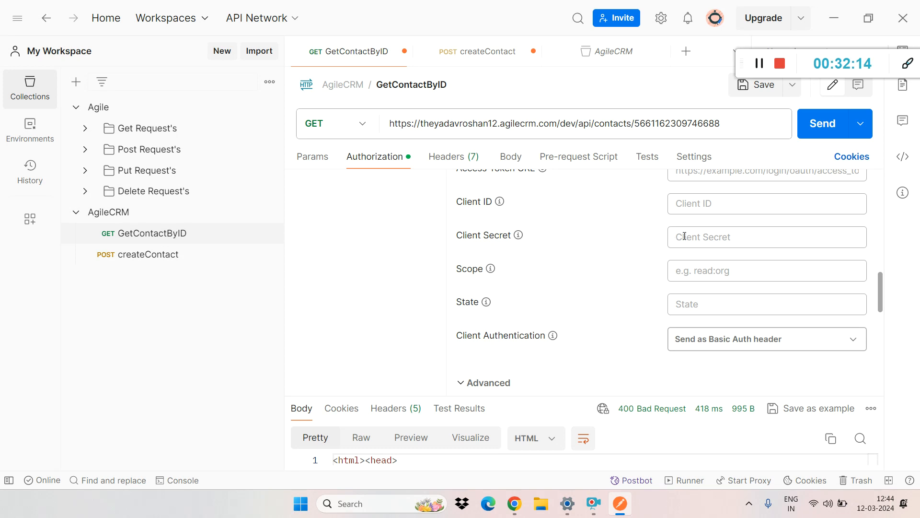
pyautogui.click(703, 204)
pyautogui.moveTo(879, 292); pyautogui.dragTo(875, 167)
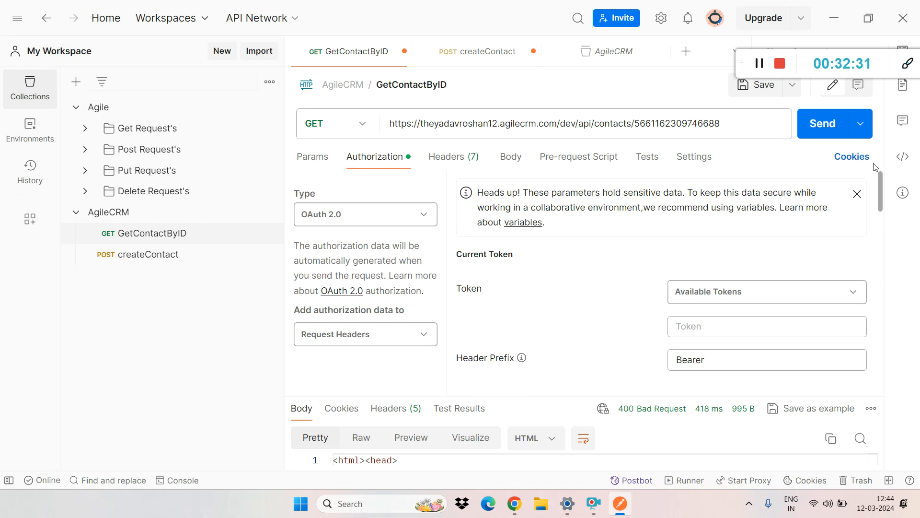
# Step: Set the GetContactByID request's authorization type back to Basic Auth
pyautogui.click(362, 216)
pyautogui.click(345, 294)
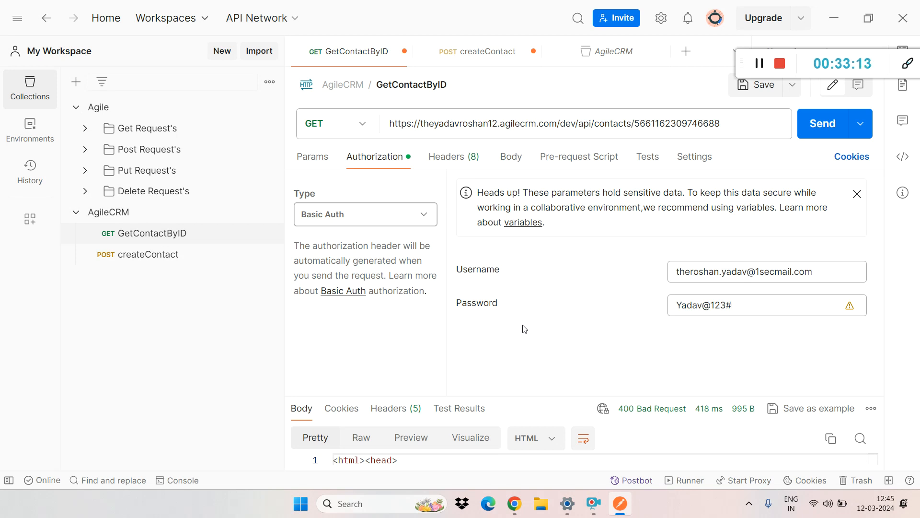
# Step: View the request's headers and highlight the Accept key and both parts of its application/json value
pyautogui.click(433, 166)
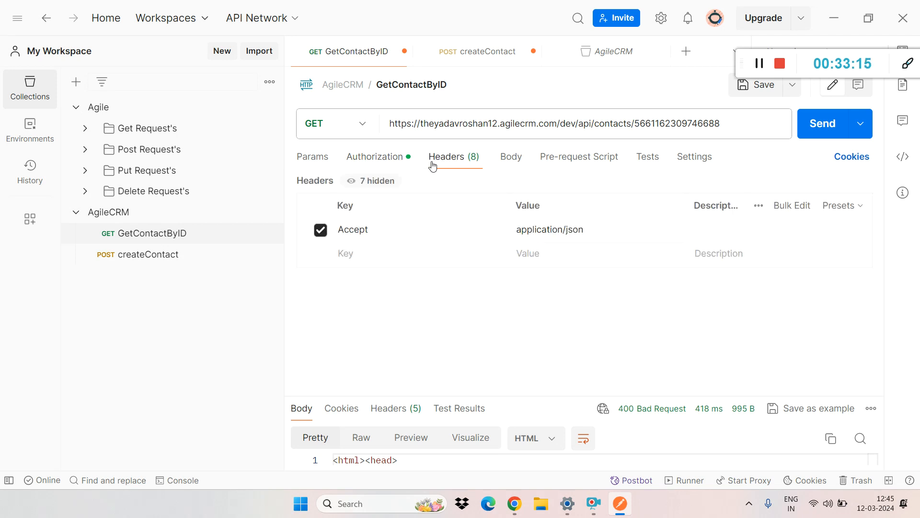
pyautogui.click(341, 253)
pyautogui.doubleClick(544, 230)
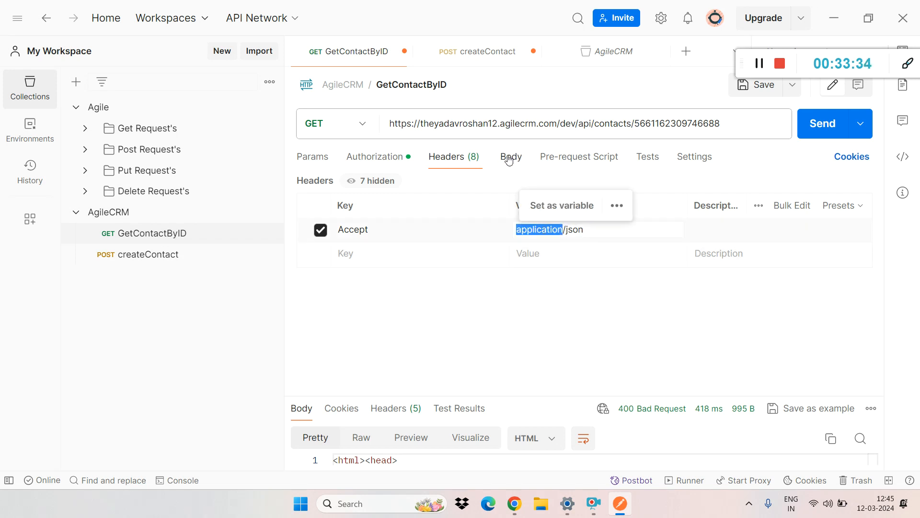
pyautogui.doubleClick(570, 230)
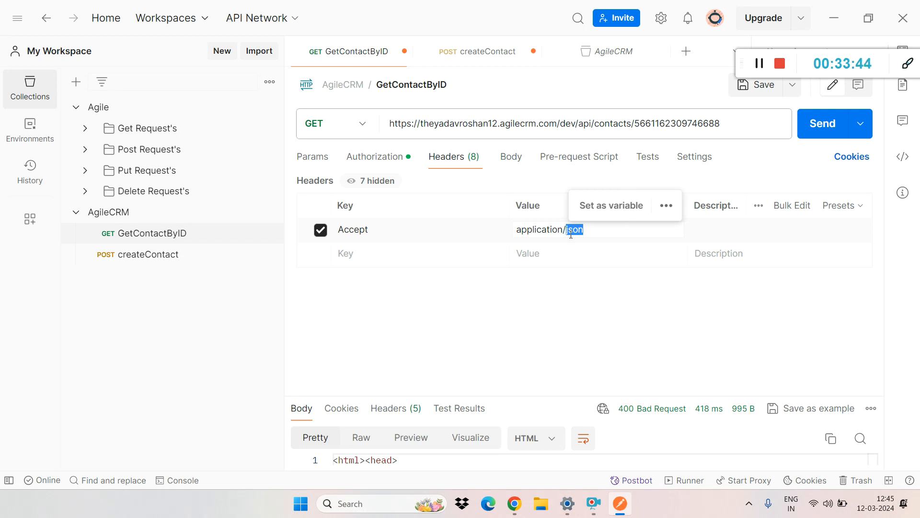
pyautogui.doubleClick(364, 229)
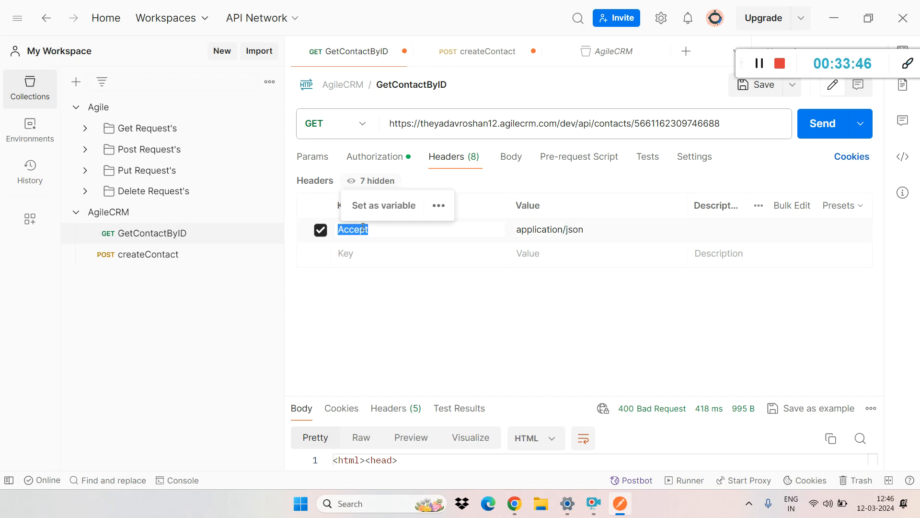
# Step: Add a Content-Type header, copy application/json from the Accept header as its value, and highlight its json part
pyautogui.click(364, 254)
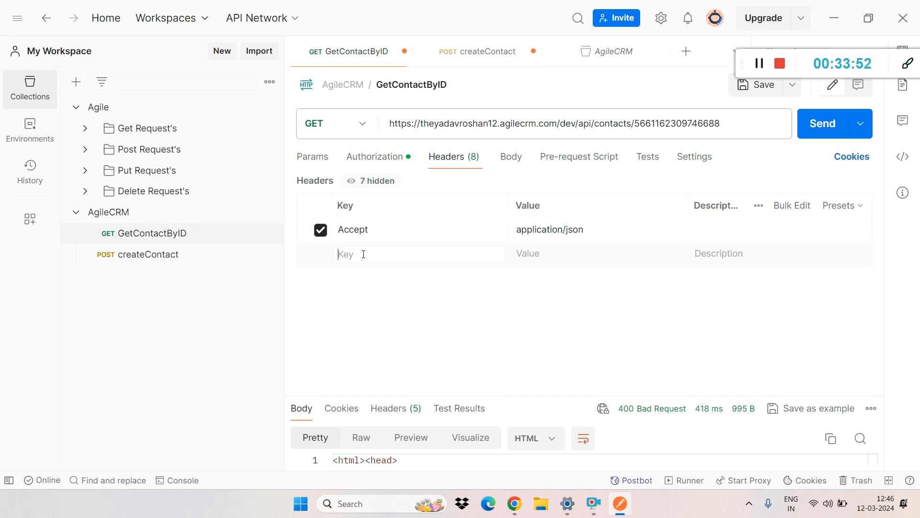
pyautogui.write('conte')
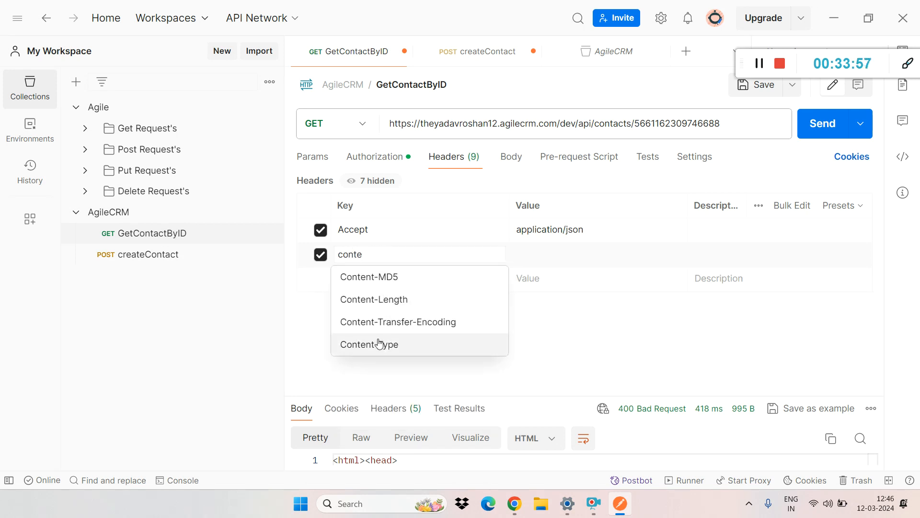
pyautogui.click(379, 344)
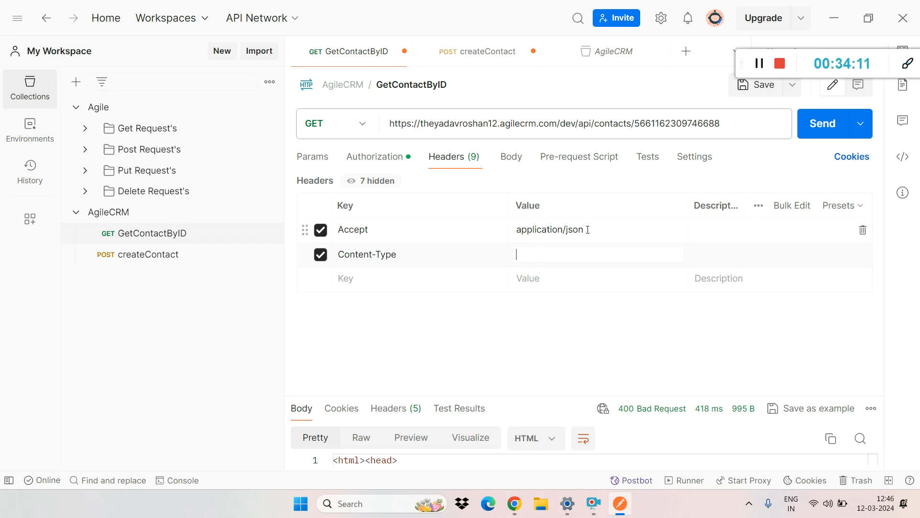
pyautogui.tripleClick(574, 229)
pyautogui.hotkey('ctrl', 'c')
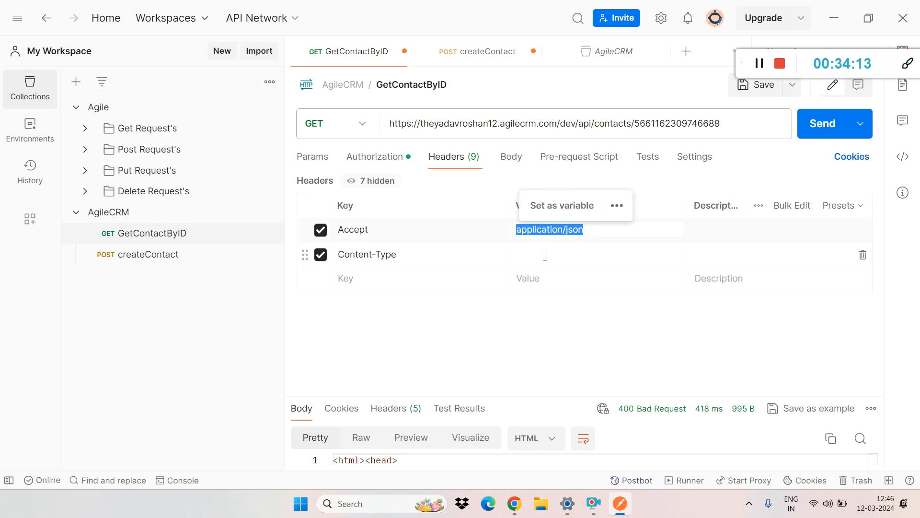
pyautogui.click(544, 254)
pyautogui.hotkey('ctrl', 'v')
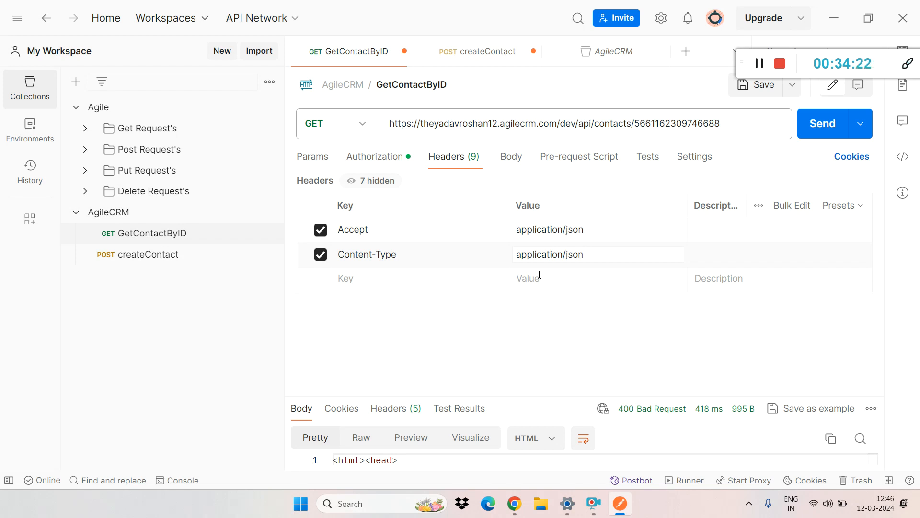
pyautogui.doubleClick(570, 253)
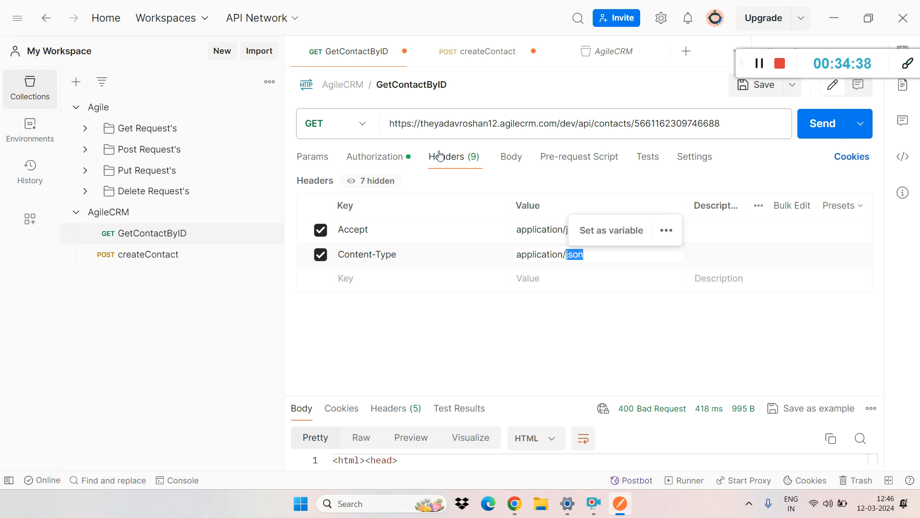
# Step: Change the GetContactByID request's authorization type to Bearer Token
pyautogui.click(348, 162)
pyautogui.click(397, 216)
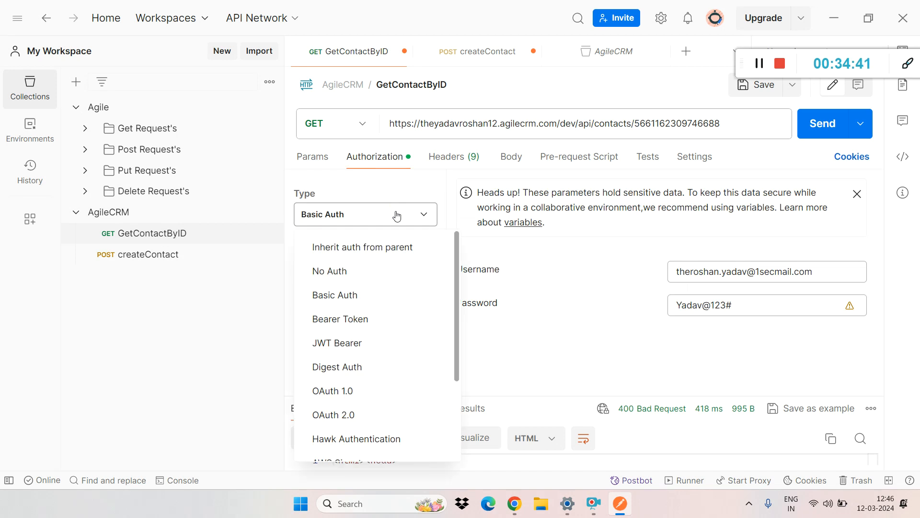
pyautogui.click(380, 321)
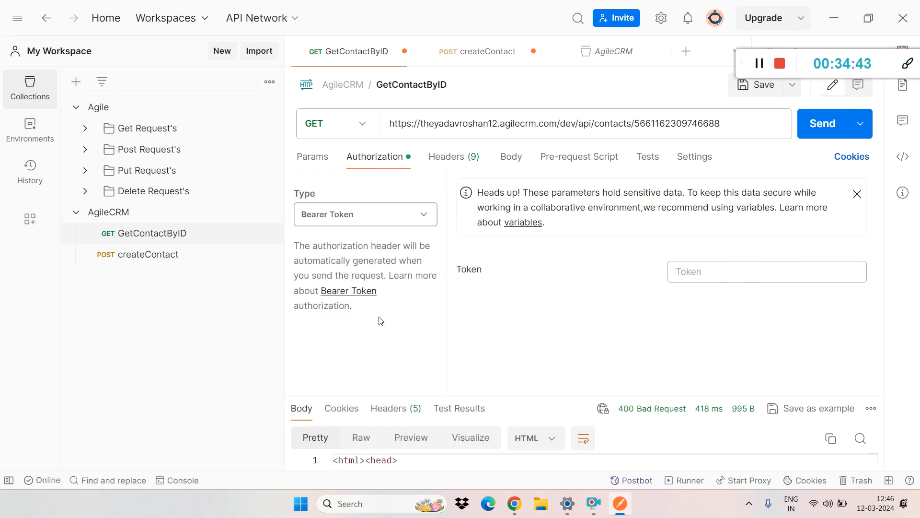
# Step: Add an Authorization header with the value "Bearer application/json" and highlight the Bearer prefix and the placeholder following it
pyautogui.click(443, 161)
pyautogui.click(349, 279)
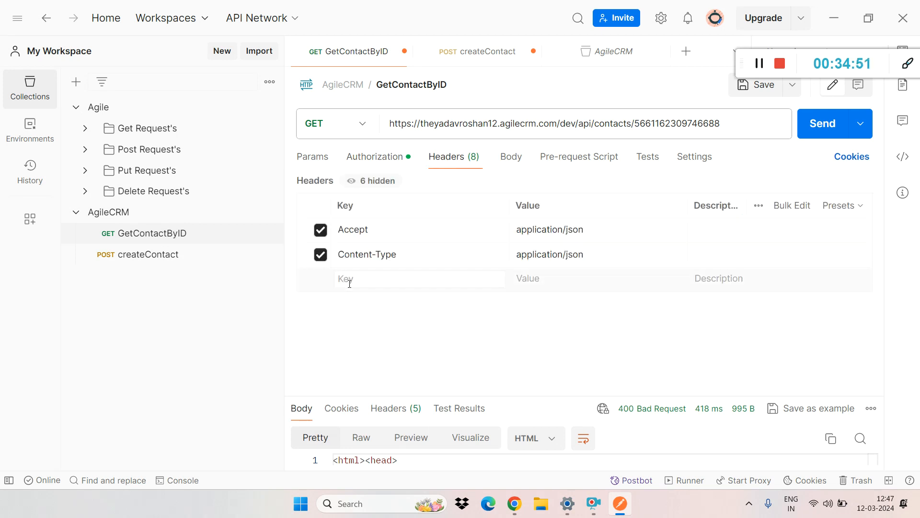
pyautogui.write('au')
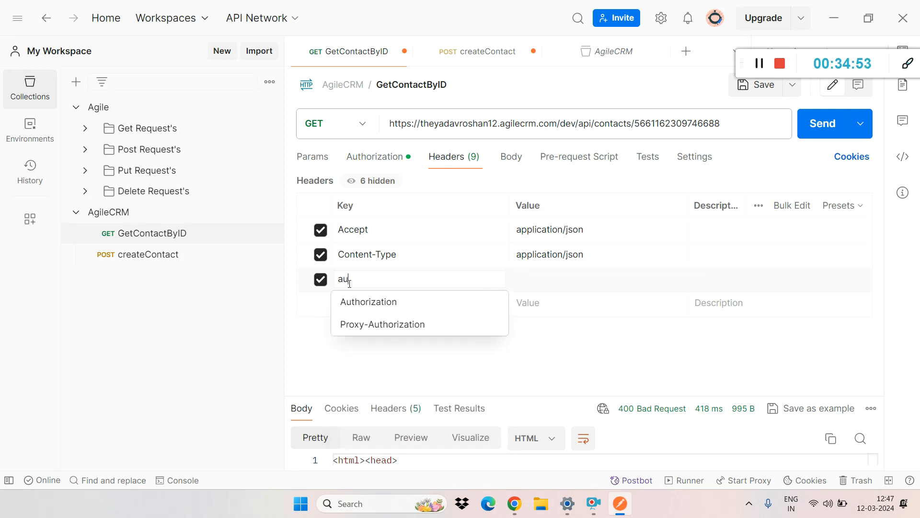
pyautogui.click(366, 302)
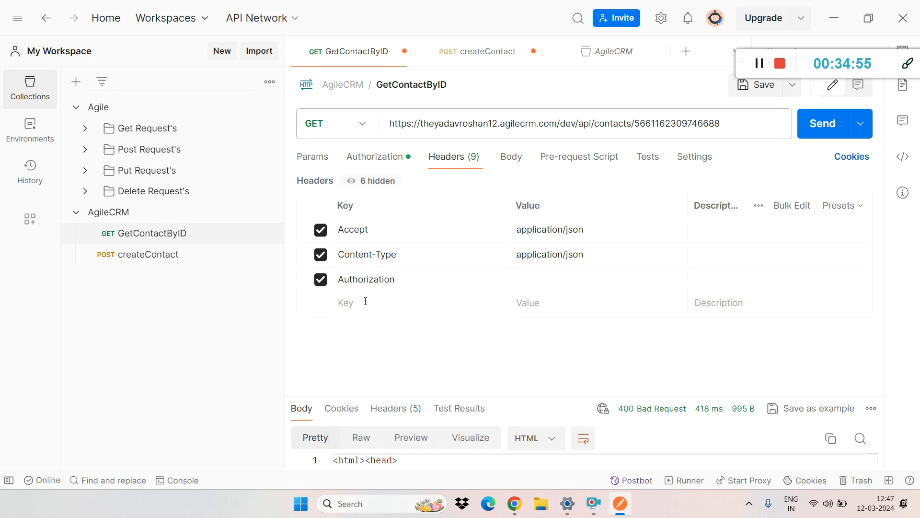
pyautogui.click(529, 277)
pyautogui.write('Bearer')
pyautogui.hotkey('ctrl', 'v')
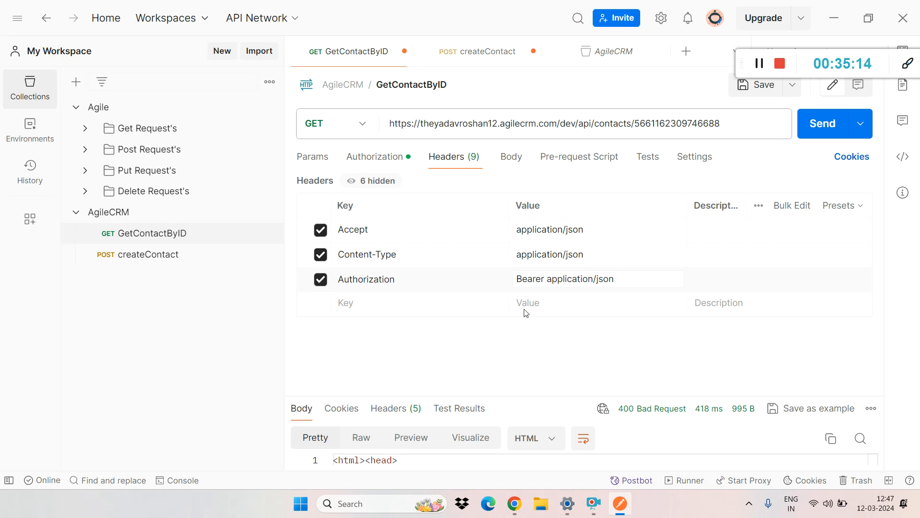
pyautogui.doubleClick(528, 279)
pyautogui.moveTo(616, 279); pyautogui.dragTo(549, 279)
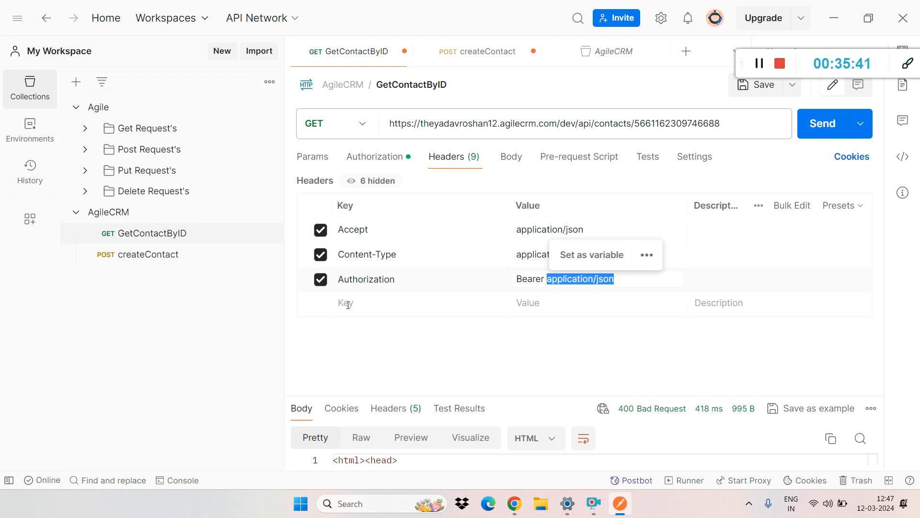
# Step: Add a Cache-Control header with no value below the Authorization header
pyautogui.click(363, 302)
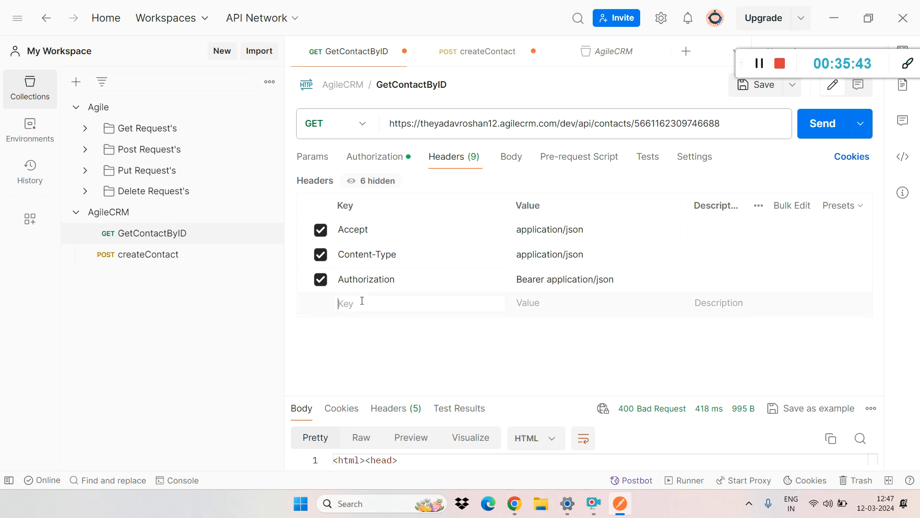
pyautogui.write('e')
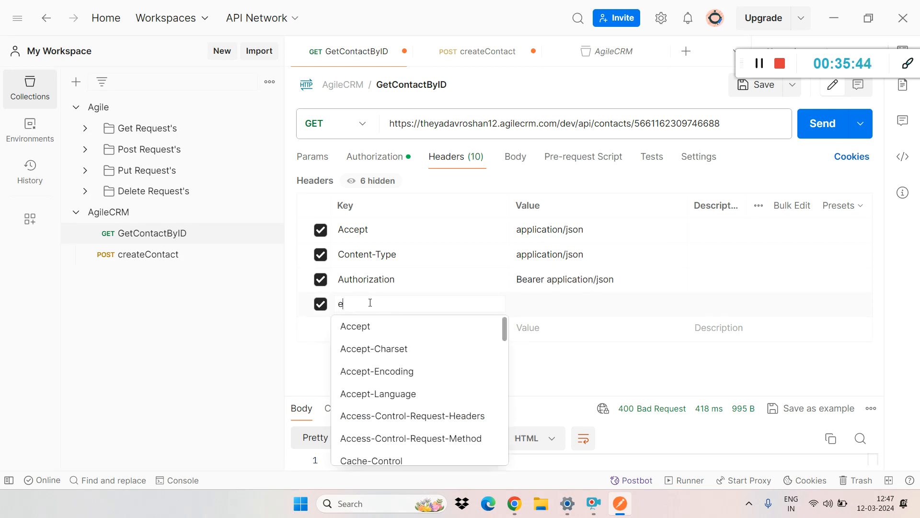
pyautogui.click(507, 327)
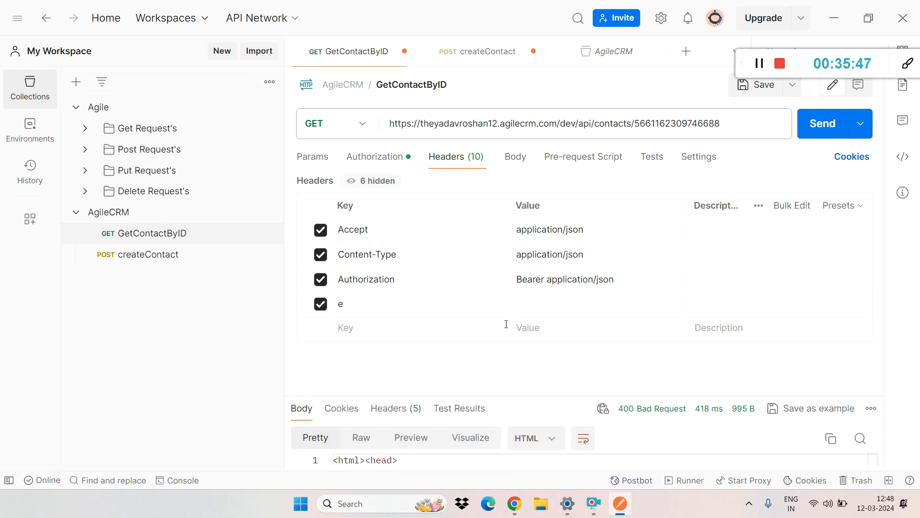
pyautogui.click(364, 307)
pyautogui.press('BackSpace')
pyautogui.write('ca')
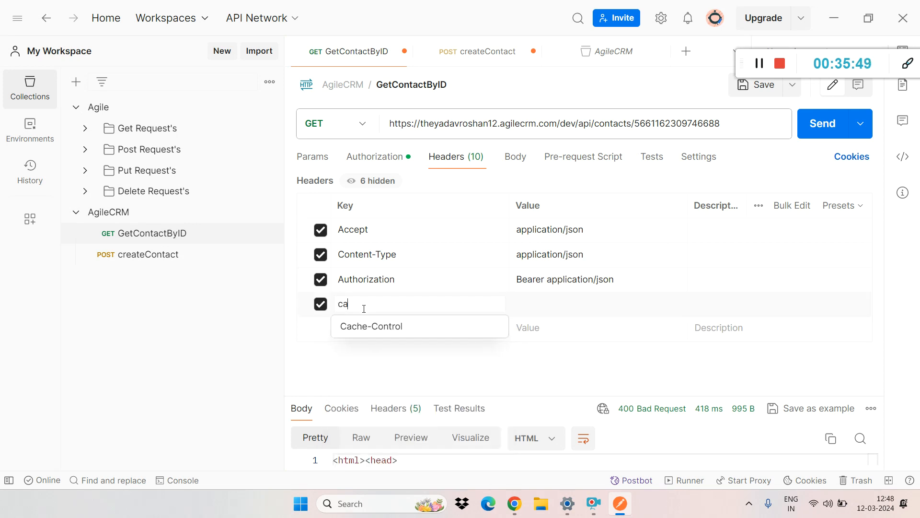
pyautogui.click(367, 324)
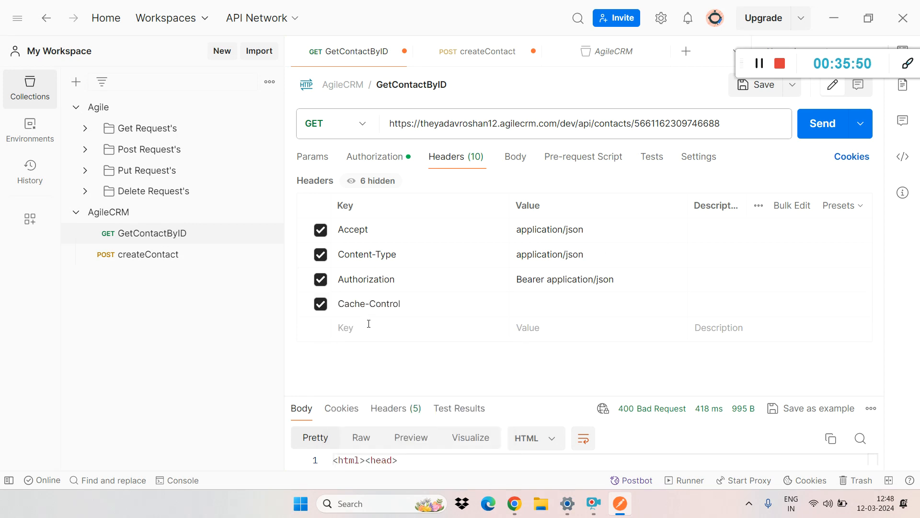
# Step: Disable the Cache-Control and Authorization headers of the GetContactByID request
pyautogui.doubleClick(446, 278)
pyautogui.click(417, 298)
pyautogui.click(320, 304)
pyautogui.click(320, 280)
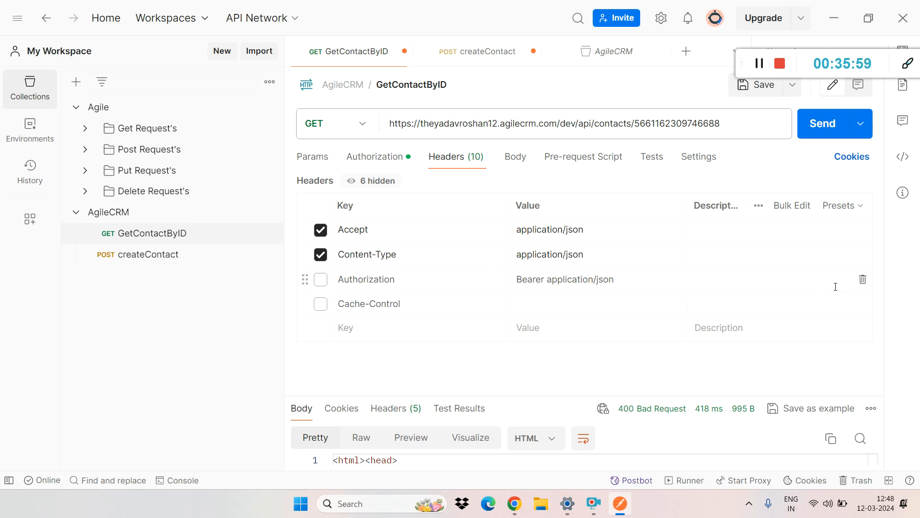
# Step: Delete the disabled Authorization and Cache-Control headers from the GetContactByID request
pyautogui.click(858, 283)
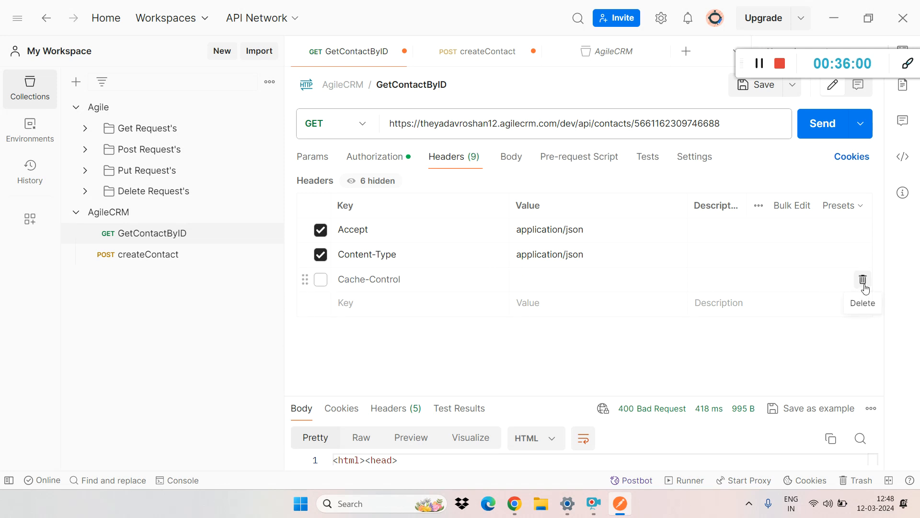
pyautogui.click(861, 283)
# Step: Add the description "It use to tell which type content it will accept" to the Accept header
pyautogui.click(721, 229)
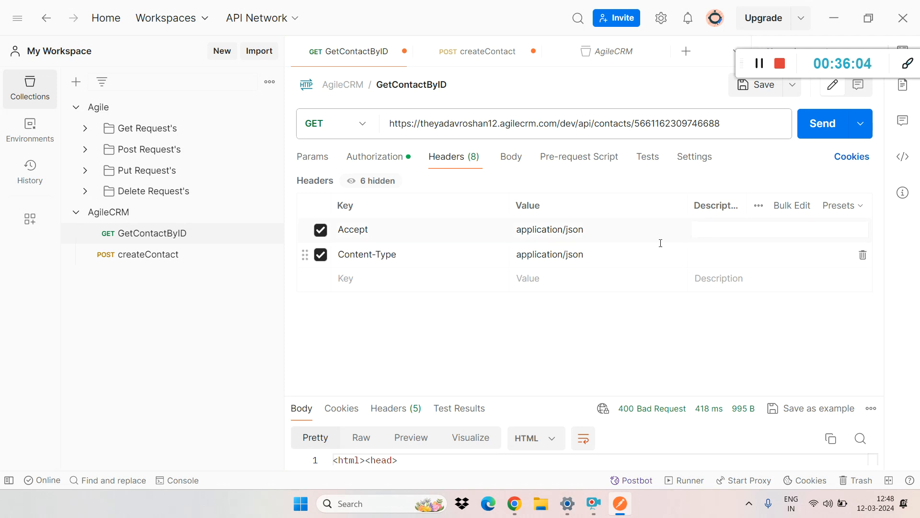
pyautogui.write('It use to tell which y')
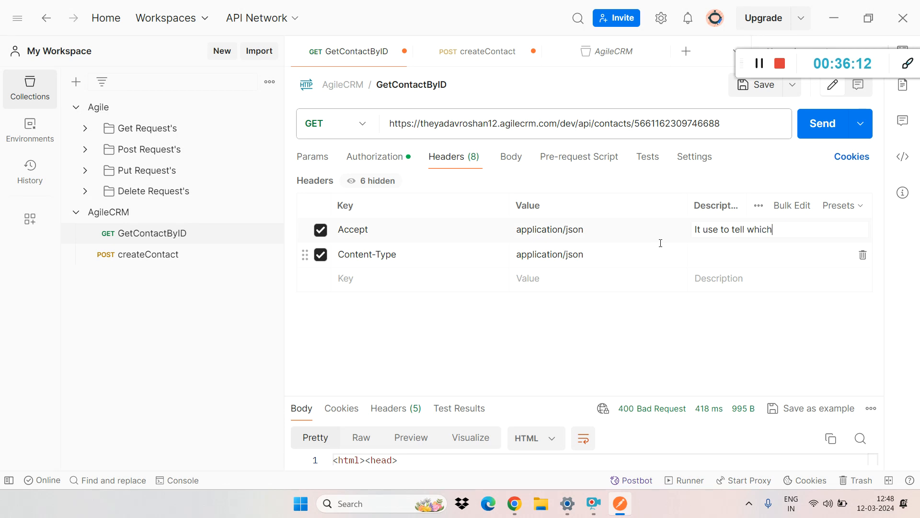
pyautogui.press('BackSpace')
pyautogui.write('typr')
pyautogui.press('BackSpace')
pyautogui.write('e content it will ce')
pyautogui.press('BackSpace')
pyautogui.press('BackSpace')
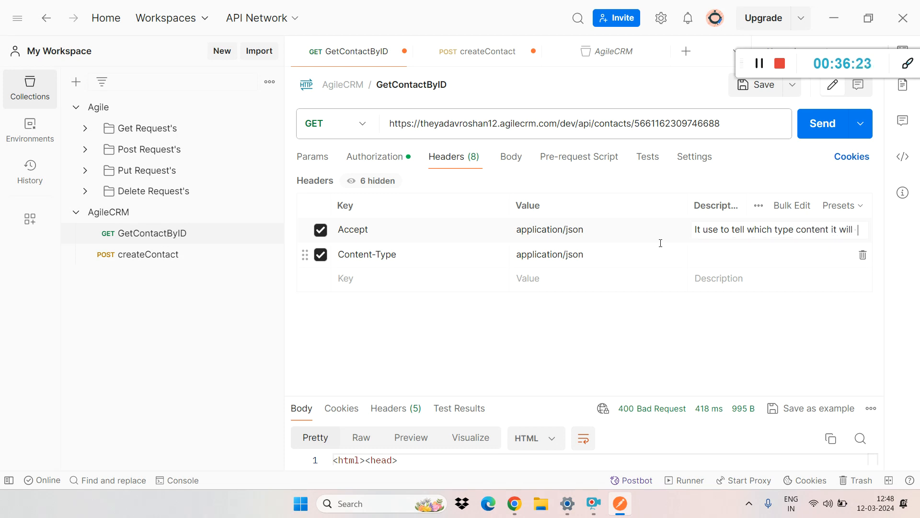
pyautogui.write('accept')
pyautogui.moveTo(723, 231); pyautogui.dragTo(688, 227)
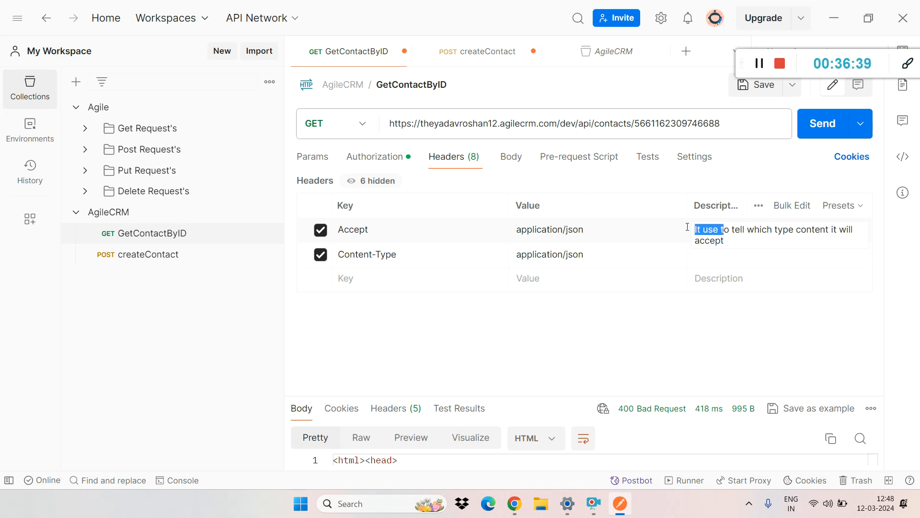
# Step: Show the form-data body type of the GetContactByID request, and set its body to raw
pyautogui.click(510, 160)
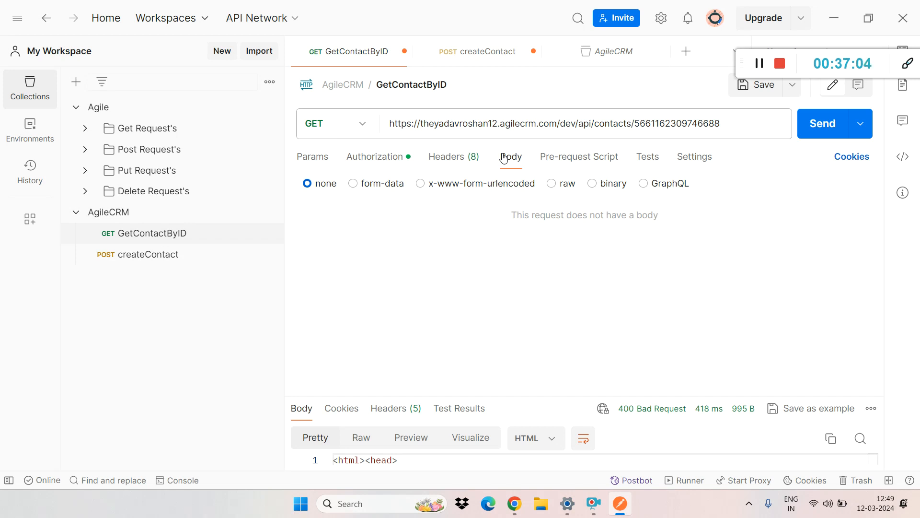
pyautogui.click(354, 185)
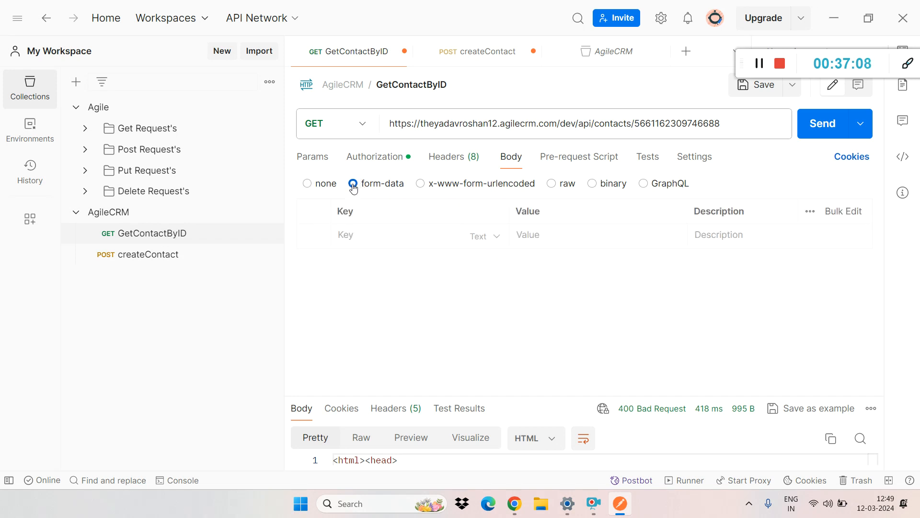
pyautogui.click(551, 185)
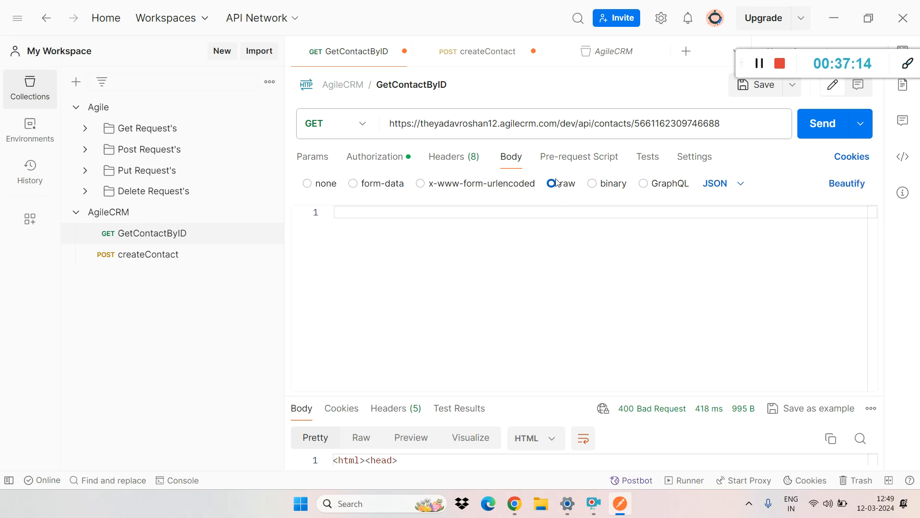
# Step: Try the Text and JavaScript formats for the raw body and return it to JSON
pyautogui.click(739, 188)
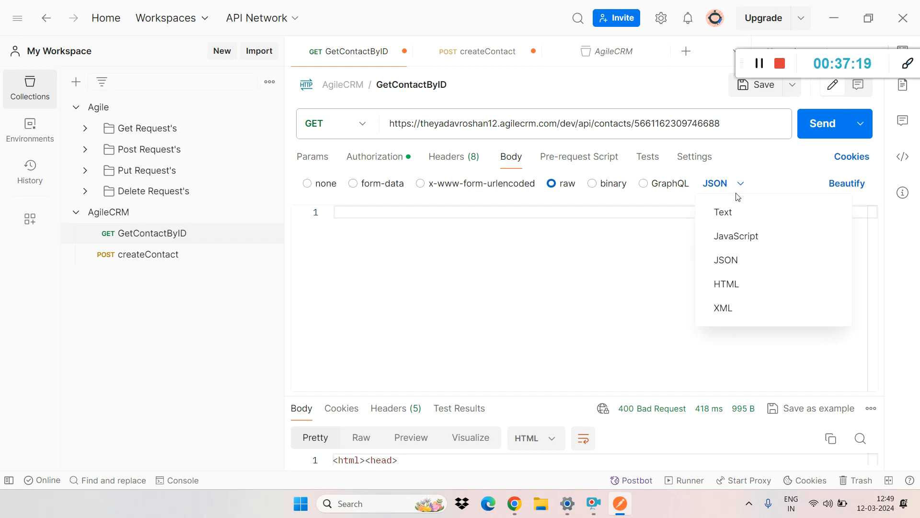
pyautogui.click(735, 214)
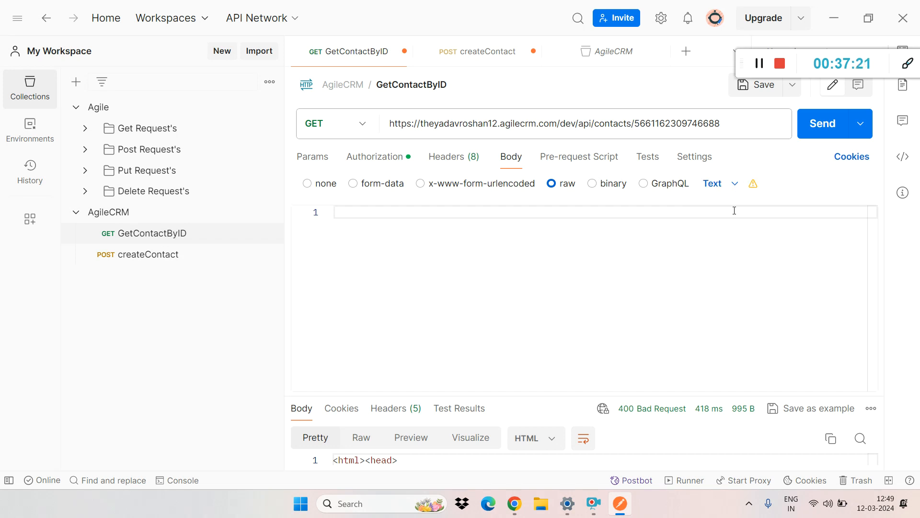
pyautogui.click(730, 185)
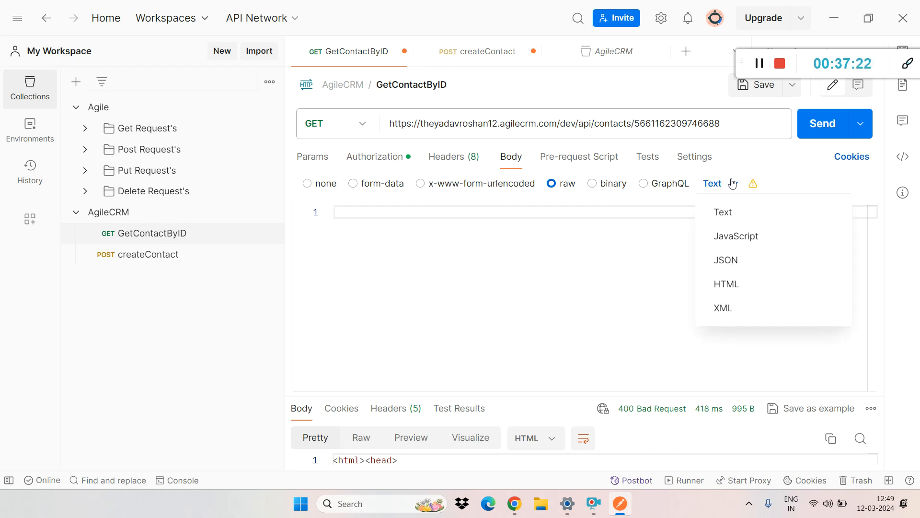
pyautogui.click(732, 240)
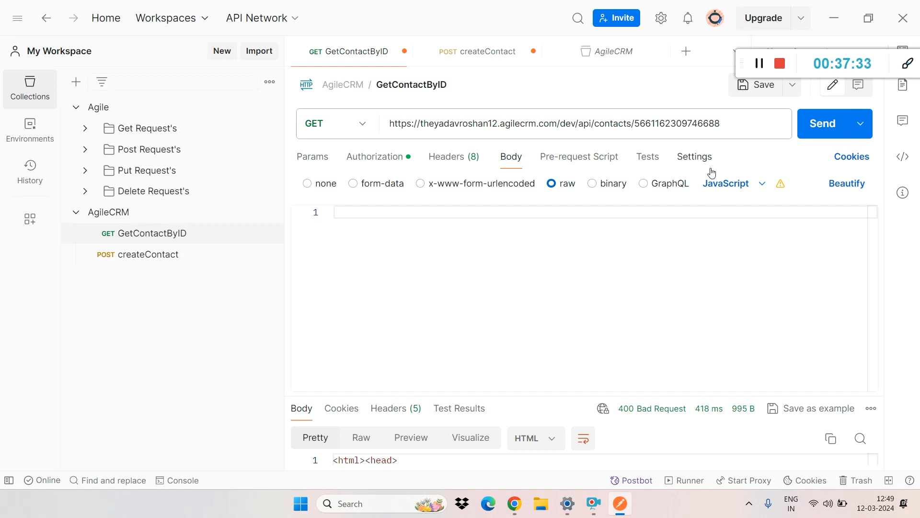
pyautogui.click(743, 188)
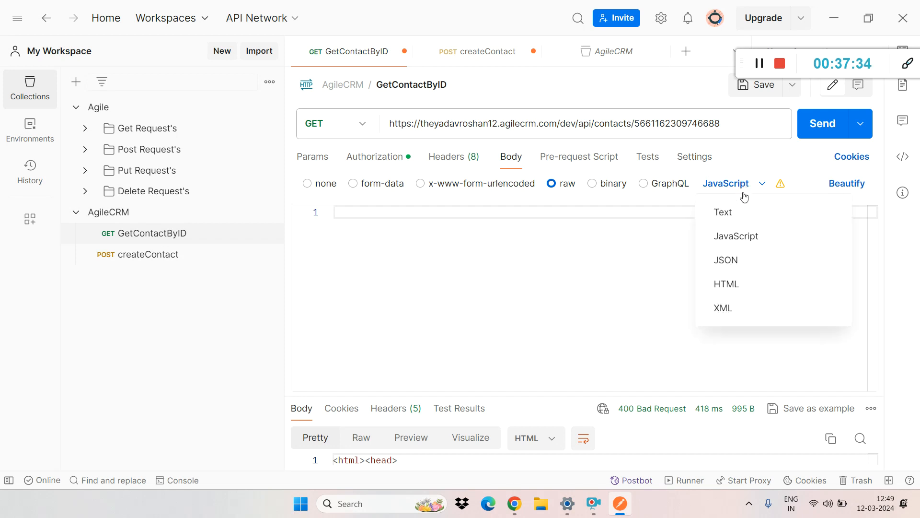
pyautogui.click(742, 259)
pyautogui.click(596, 247)
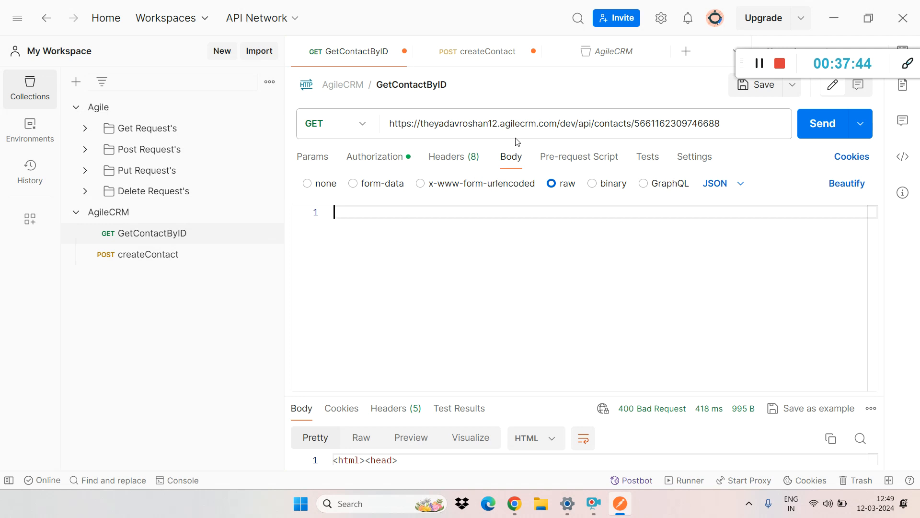
# Step: Open the createContact request and examine the star_value, lead_score, tags and name properties in its JSON body
pyautogui.click(139, 258)
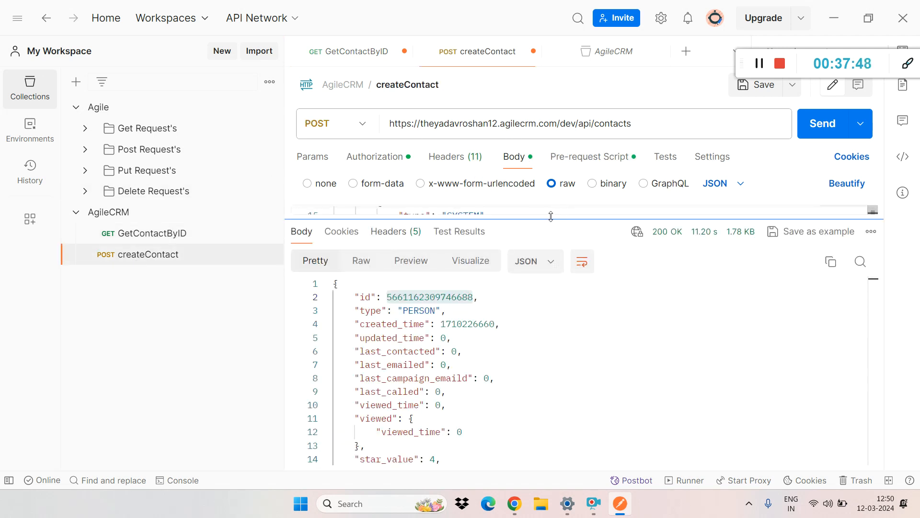
pyautogui.moveTo(551, 217); pyautogui.dragTo(554, 446)
pyautogui.click(627, 308)
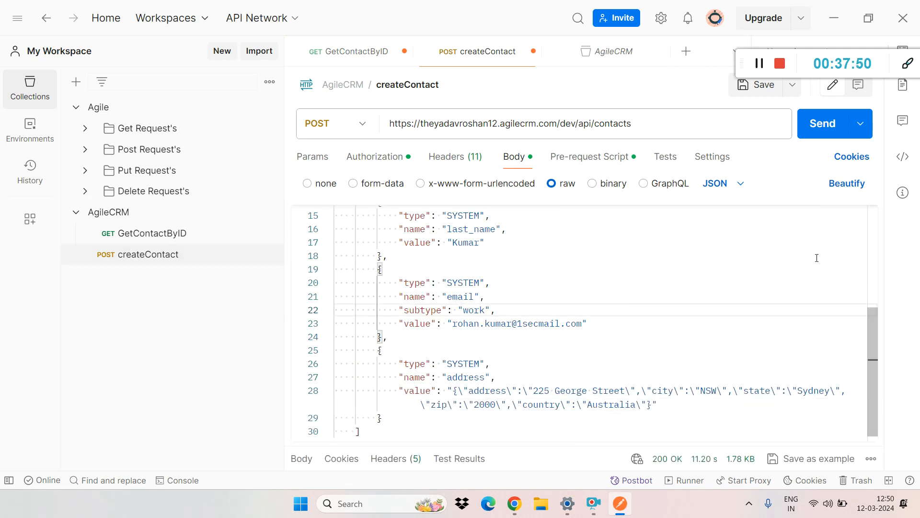
pyautogui.moveTo(873, 332); pyautogui.dragTo(845, 189)
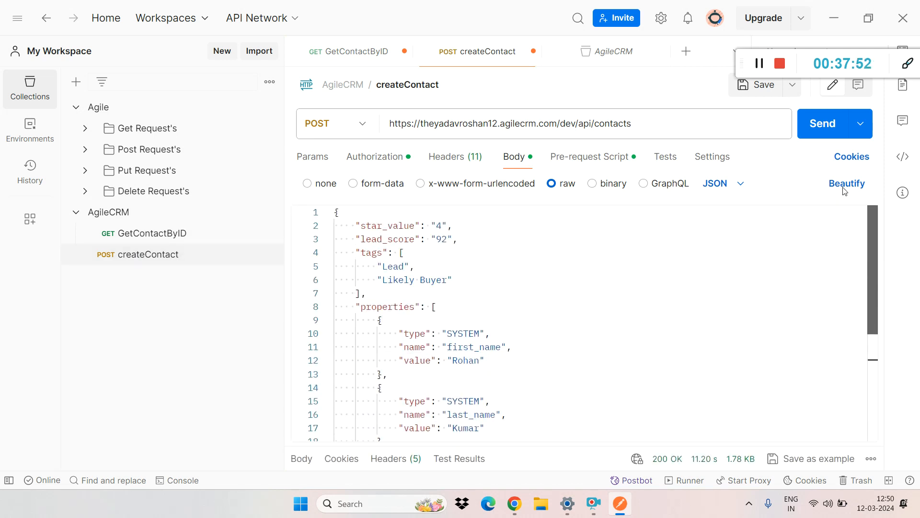
pyautogui.moveTo(453, 225); pyautogui.dragTo(338, 226)
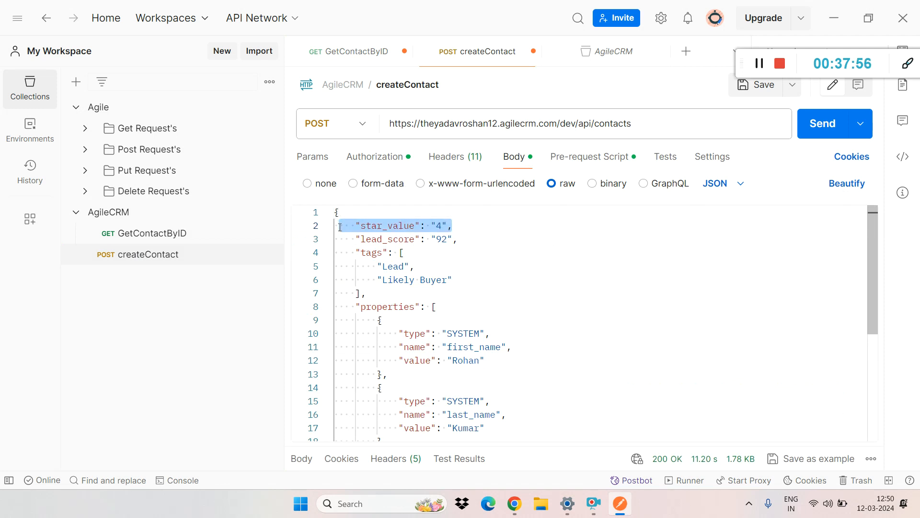
pyautogui.moveTo(461, 239); pyautogui.dragTo(337, 239)
pyautogui.moveTo(366, 293); pyautogui.dragTo(364, 282)
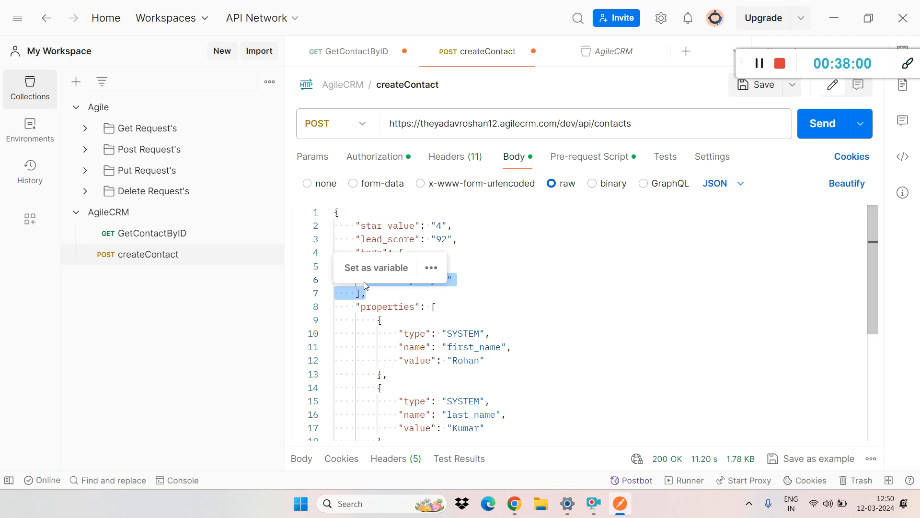
pyautogui.click(473, 347)
pyautogui.click(470, 361)
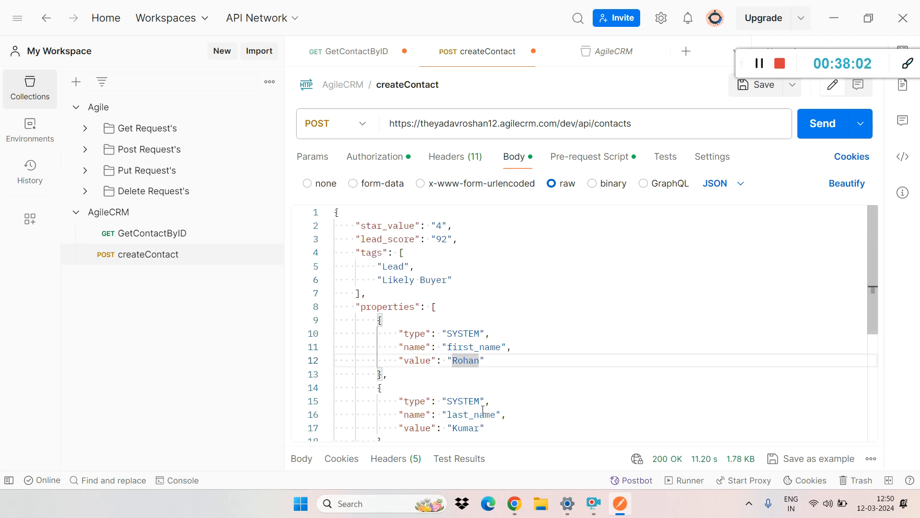
pyautogui.click(480, 414)
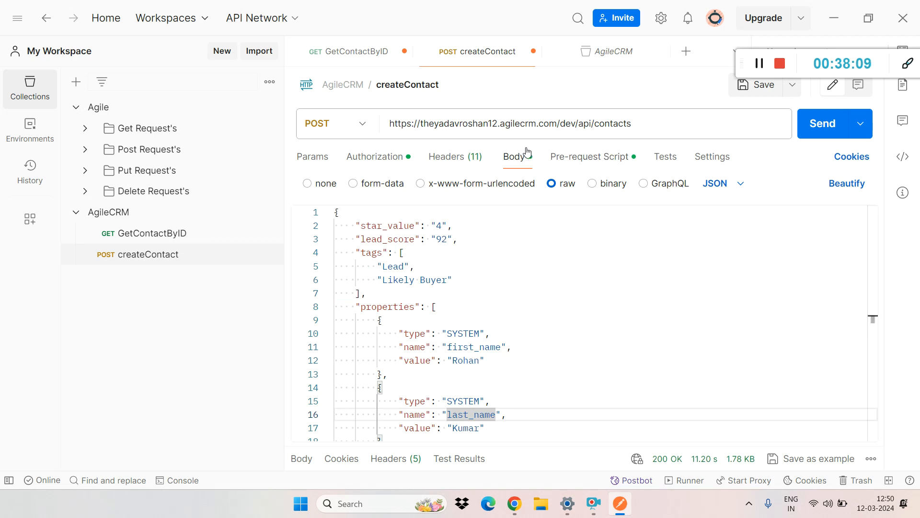
pyautogui.doubleClick(475, 254)
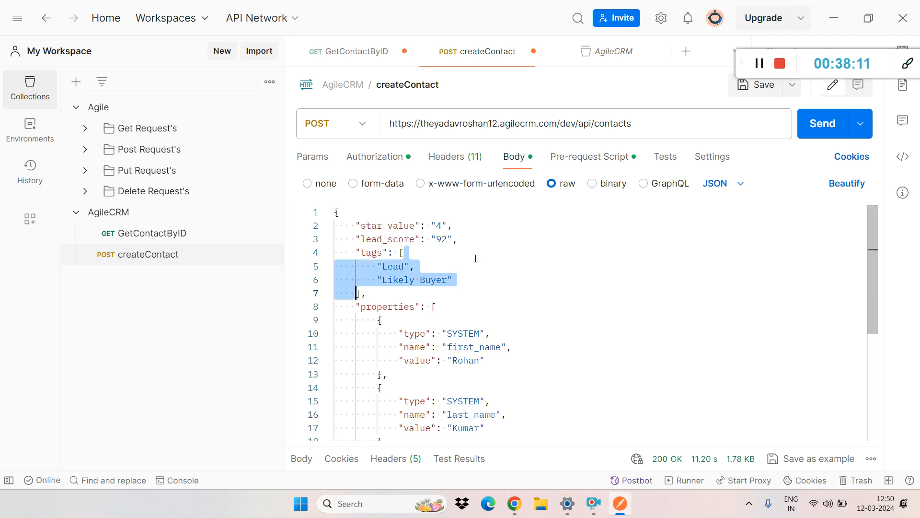
# Step: Highlight the createContact endpoint URL and view the request's pre-request script
pyautogui.tripleClick(512, 124)
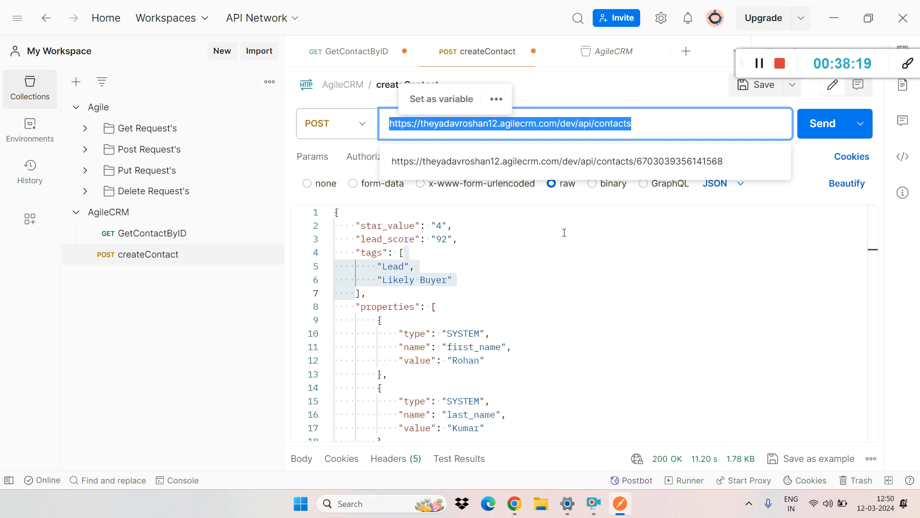
pyautogui.click(563, 298)
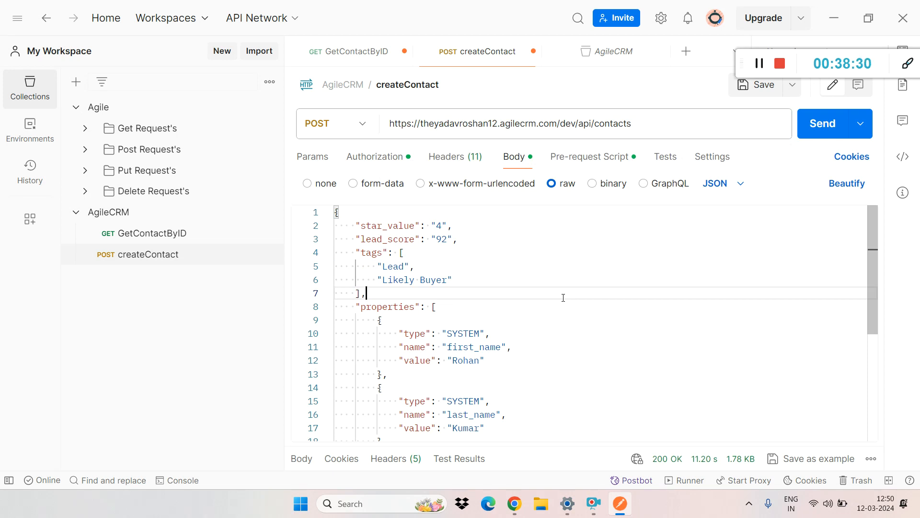
pyautogui.click(606, 163)
pyautogui.click(481, 351)
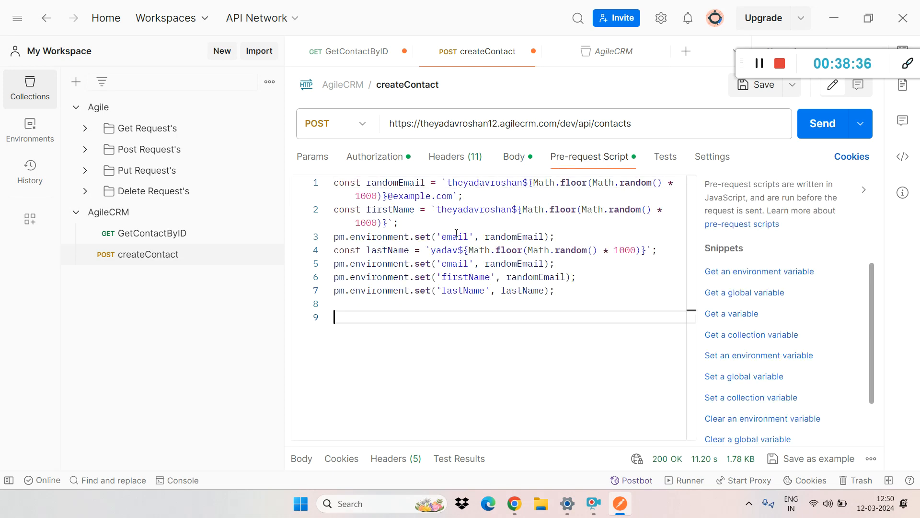
# Step: Return to the createContact JSON body, send the request and show its response
pyautogui.click(518, 161)
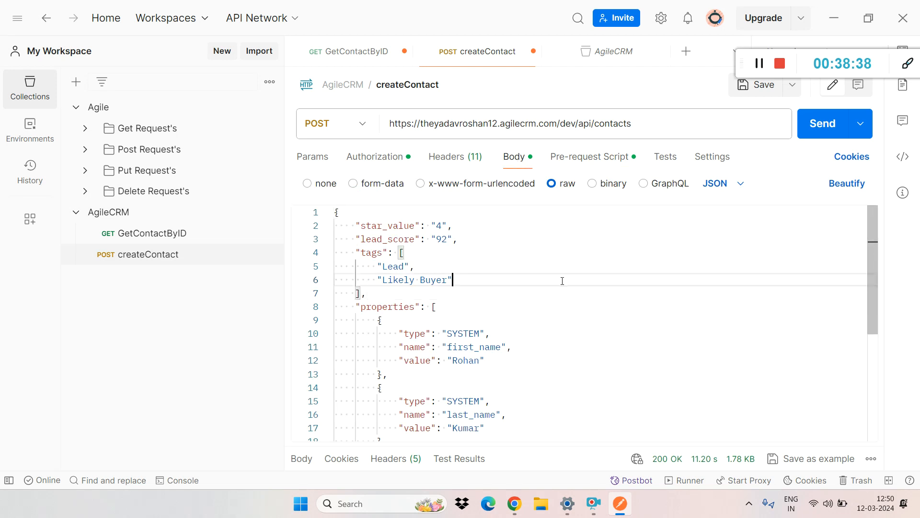
pyautogui.moveTo(870, 269); pyautogui.dragTo(870, 271)
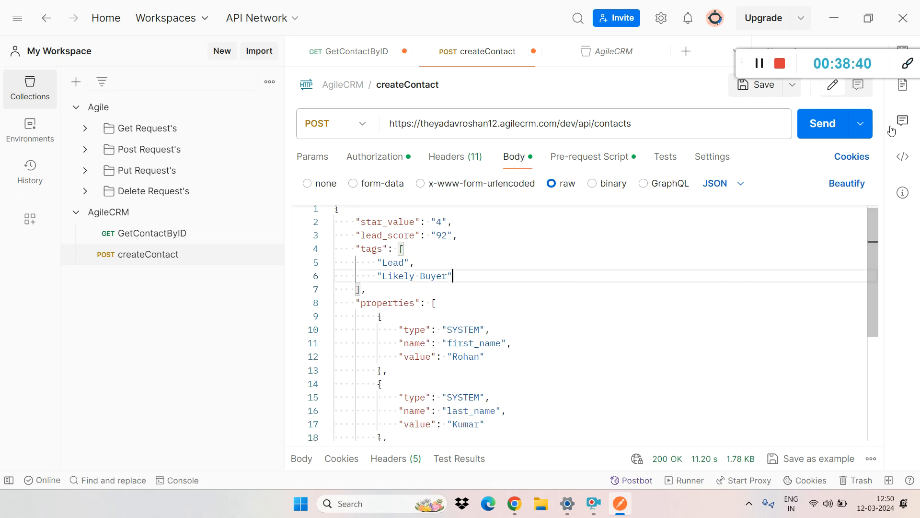
pyautogui.click(816, 127)
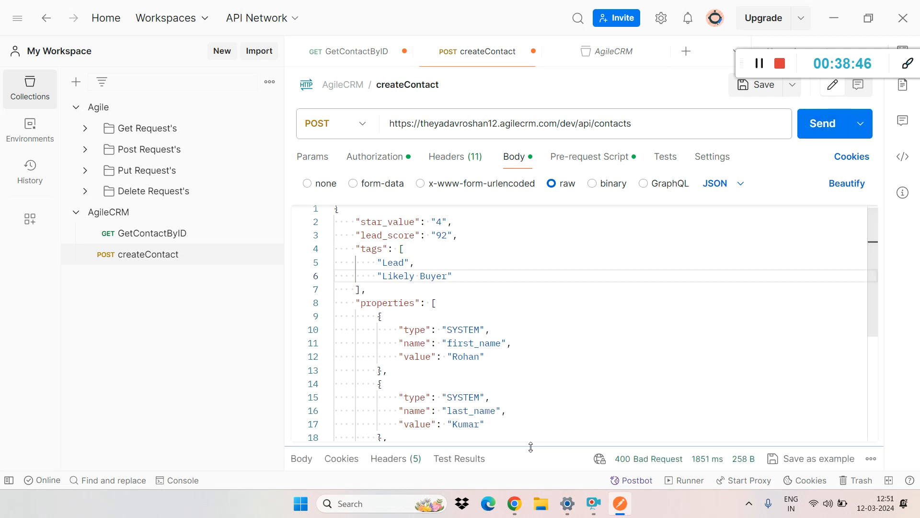
pyautogui.moveTo(530, 438); pyautogui.dragTo(556, 263)
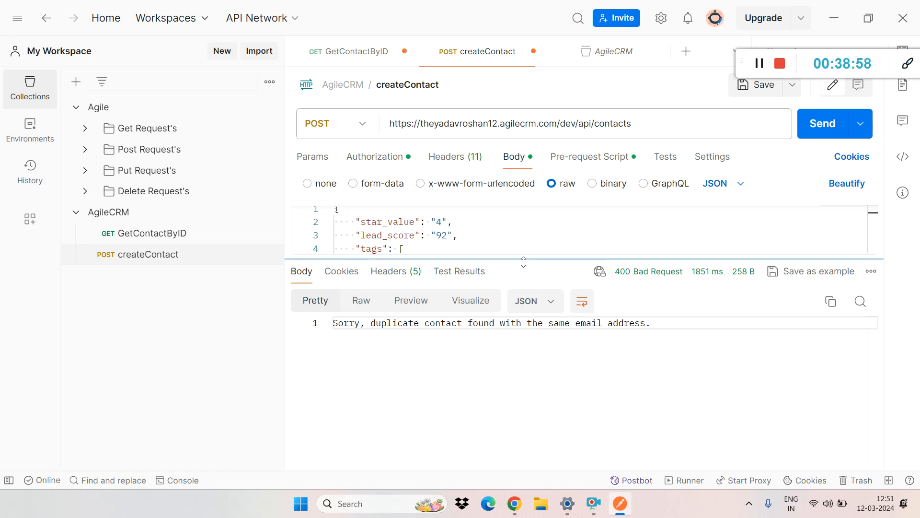
pyautogui.moveTo(524, 262); pyautogui.dragTo(525, 306)
# Step: Insert "gfg" into the domain of the work email value in the JSON body and save the createContact request
pyautogui.moveTo(876, 220); pyautogui.dragTo(881, 282)
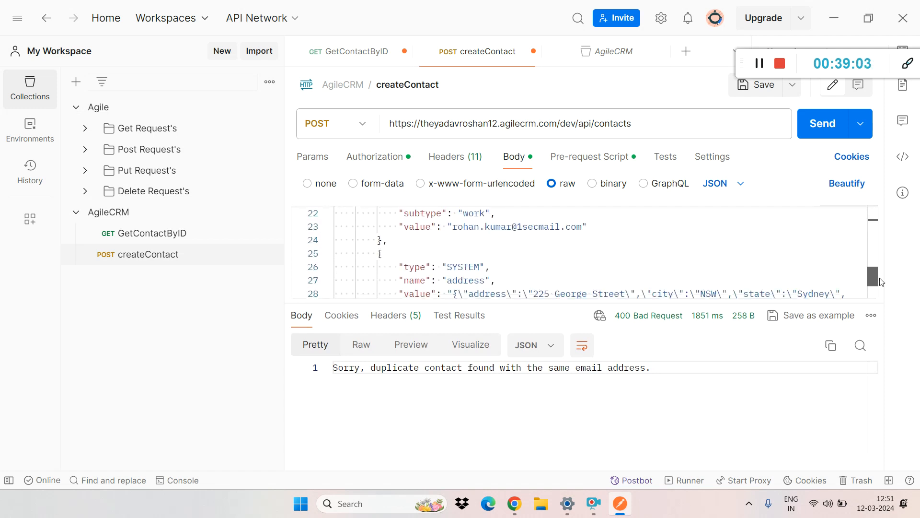
pyautogui.doubleClick(534, 224)
pyautogui.click(534, 224)
pyautogui.write('gfg')
pyautogui.hotkey('ctrl', 's')
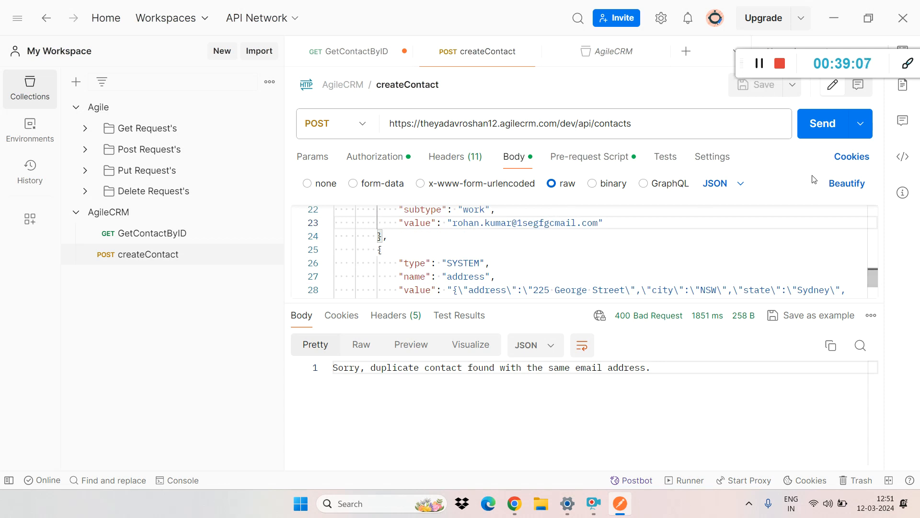
# Step: Send the createContact request again and highlight the edited email domain in its body
pyautogui.click(827, 135)
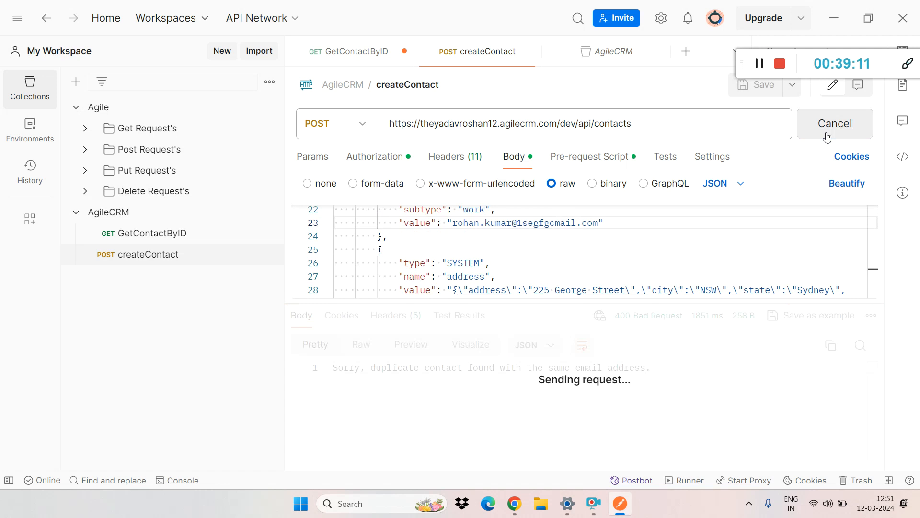
pyautogui.click(821, 124)
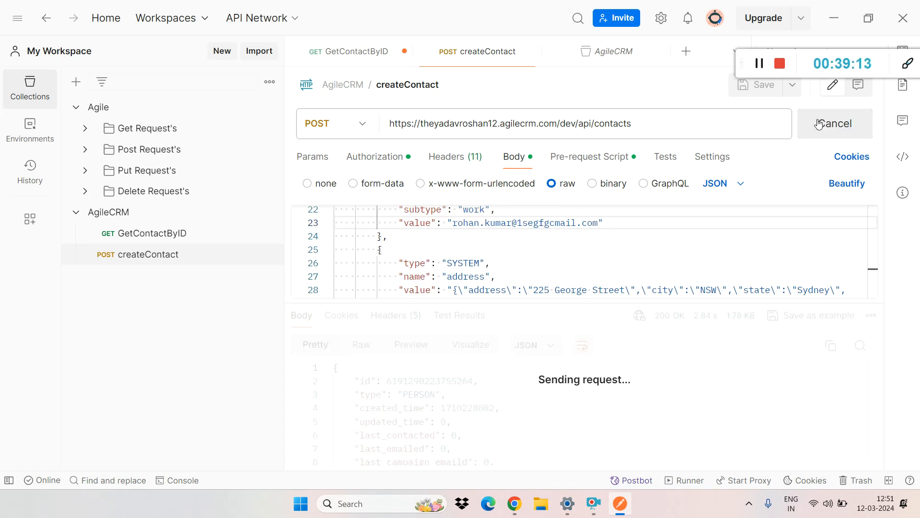
pyautogui.click(485, 244)
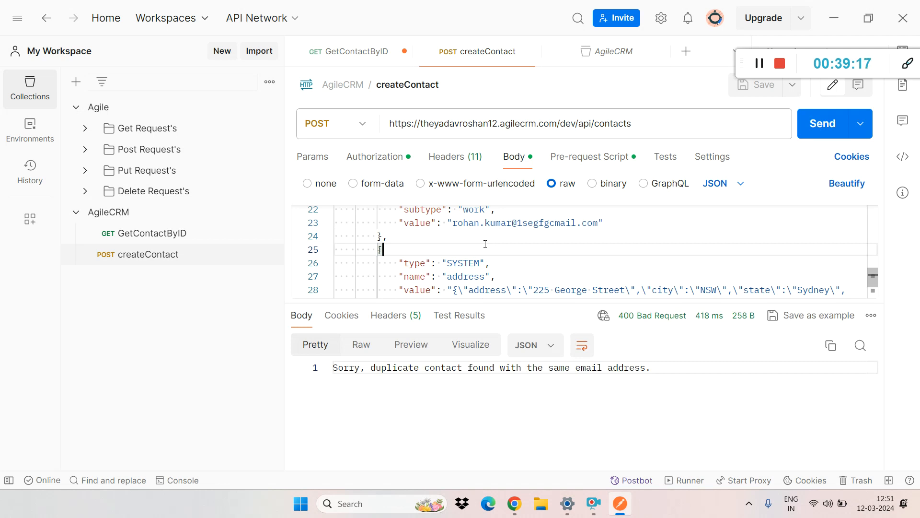
pyautogui.doubleClick(522, 223)
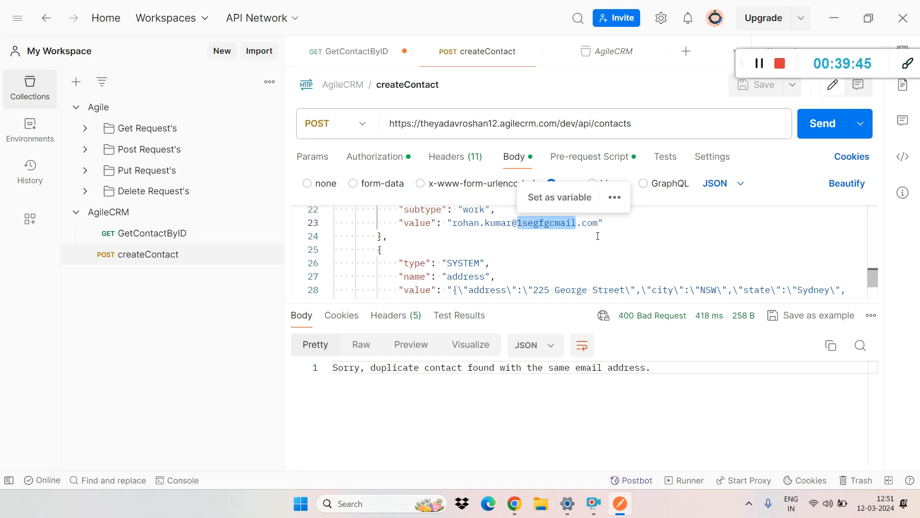
pyautogui.click(386, 236)
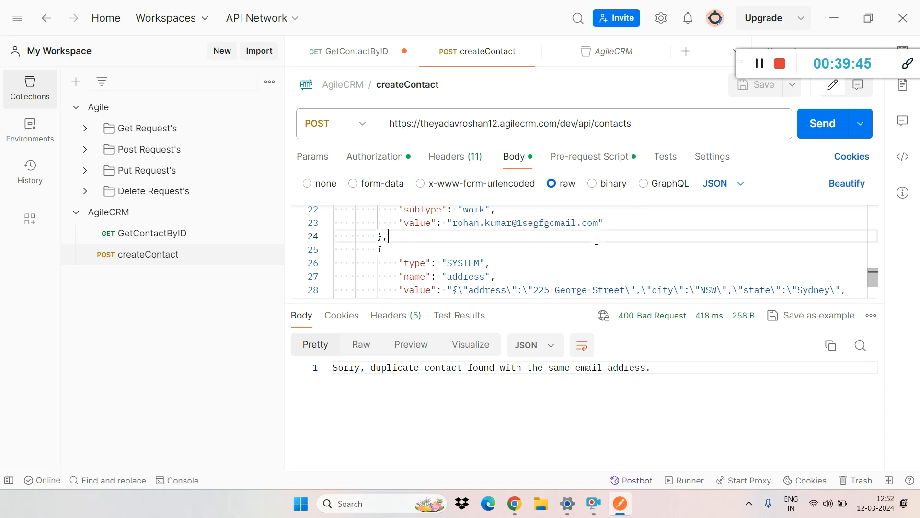
# Step: In the pre-request script, add a blank line after the randomEmail declaration and highlight the randomEmail and firstName declarations
pyautogui.click(590, 158)
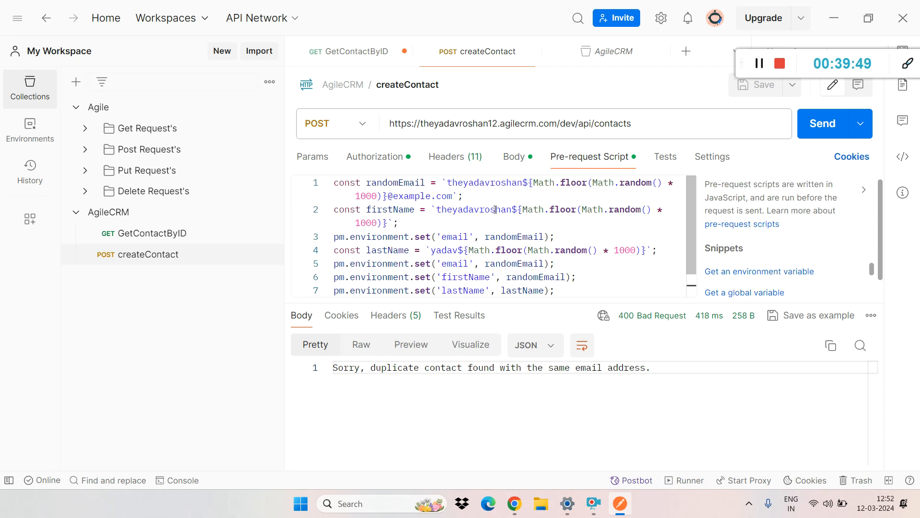
pyautogui.click(468, 194)
pyautogui.press('Return')
pyautogui.moveTo(466, 194); pyautogui.dragTo(321, 185)
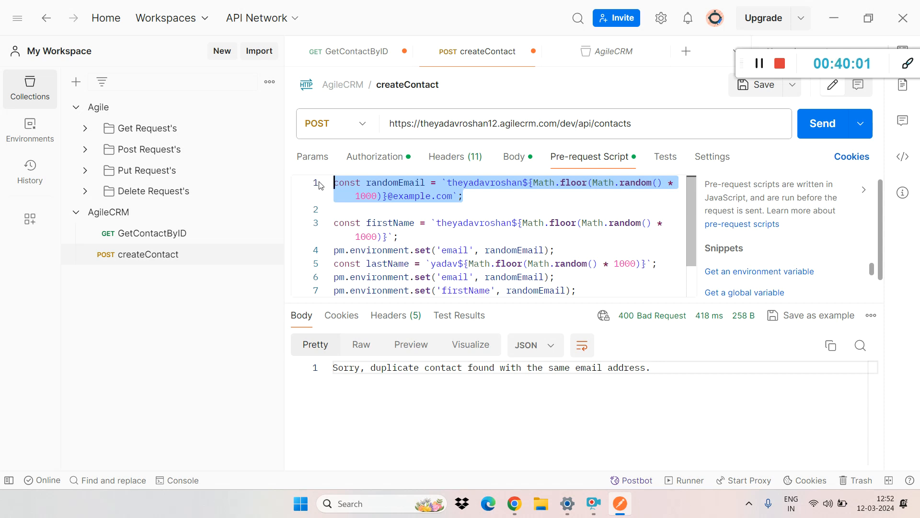
pyautogui.moveTo(400, 235); pyautogui.dragTo(334, 223)
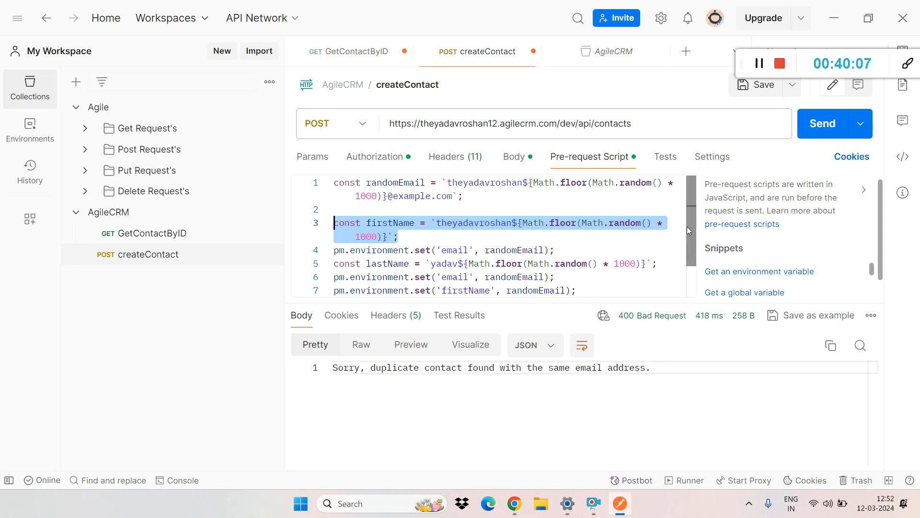
# Step: Add one blank line before and two after the lastName declaration in the pre-request script, and highlight that declaration
pyautogui.moveTo(689, 225); pyautogui.dragTo(688, 237)
pyautogui.click(648, 249)
pyautogui.click(582, 234)
pyautogui.click(661, 260)
pyautogui.press('Return')
pyautogui.press('Return')
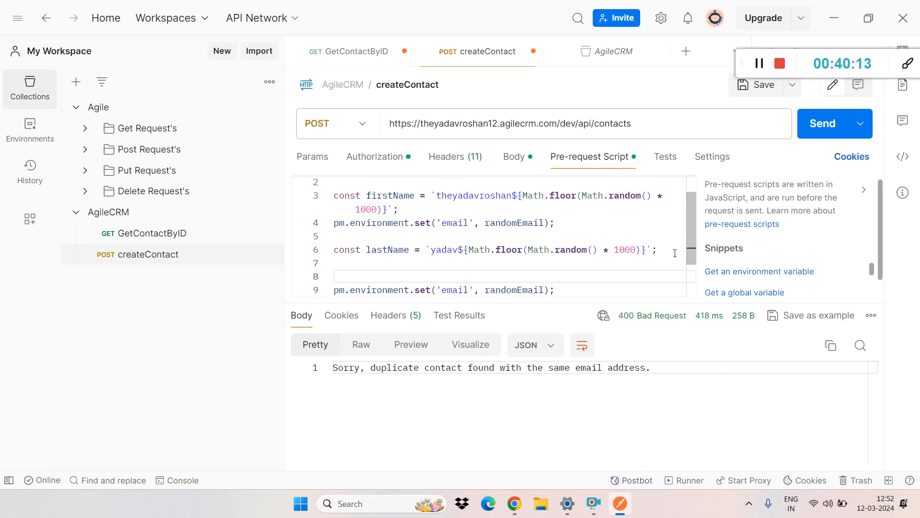
pyautogui.tripleClick(666, 249)
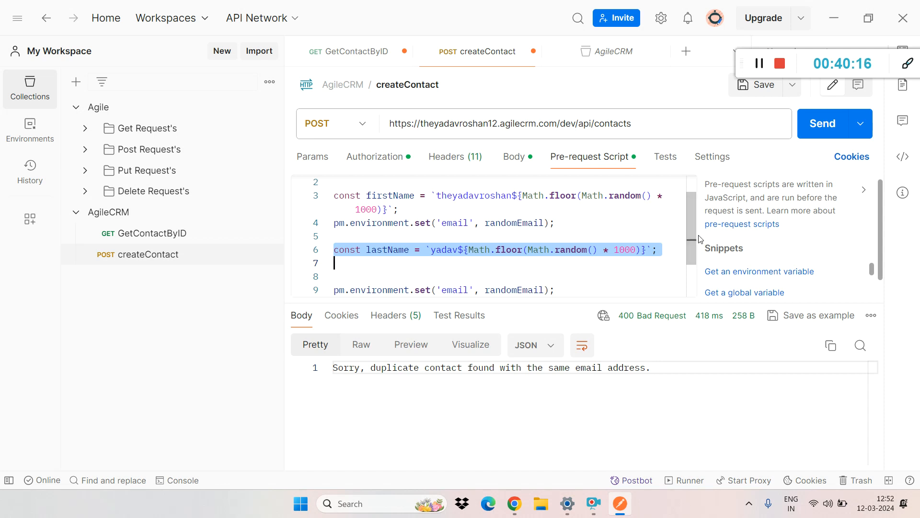
# Step: Highlight the randomEmail constant, the first statement setting the email environment variable, and that variable's name
pyautogui.scroll(-1, 694, 235)
pyautogui.scroll(3, 688, 220)
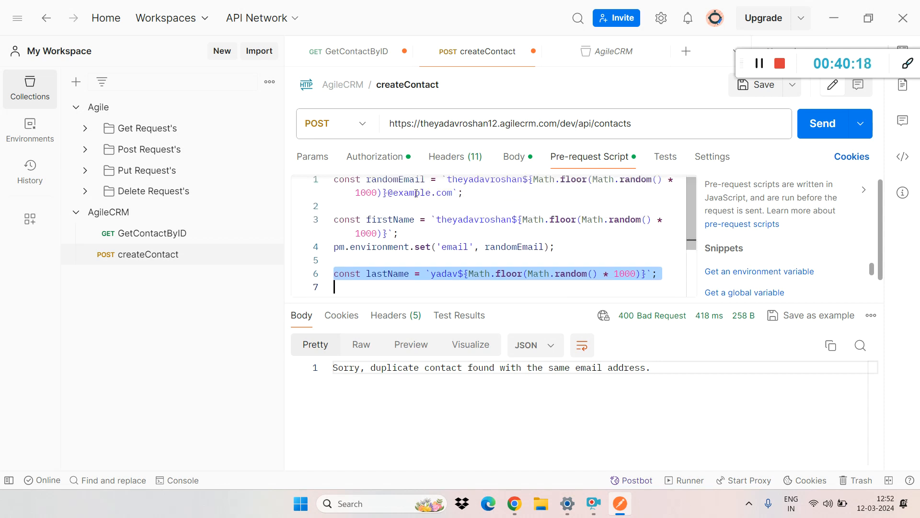
pyautogui.doubleClick(387, 181)
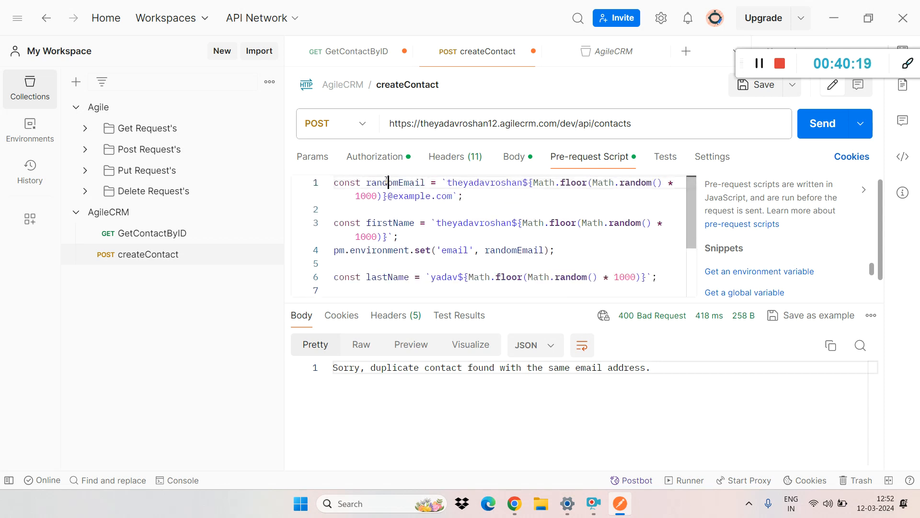
pyautogui.tripleClick(511, 249)
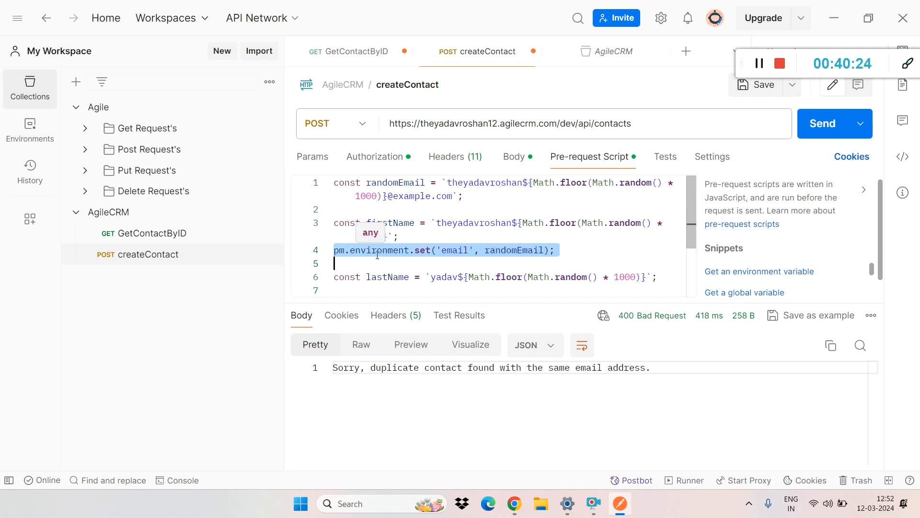
pyautogui.doubleClick(452, 251)
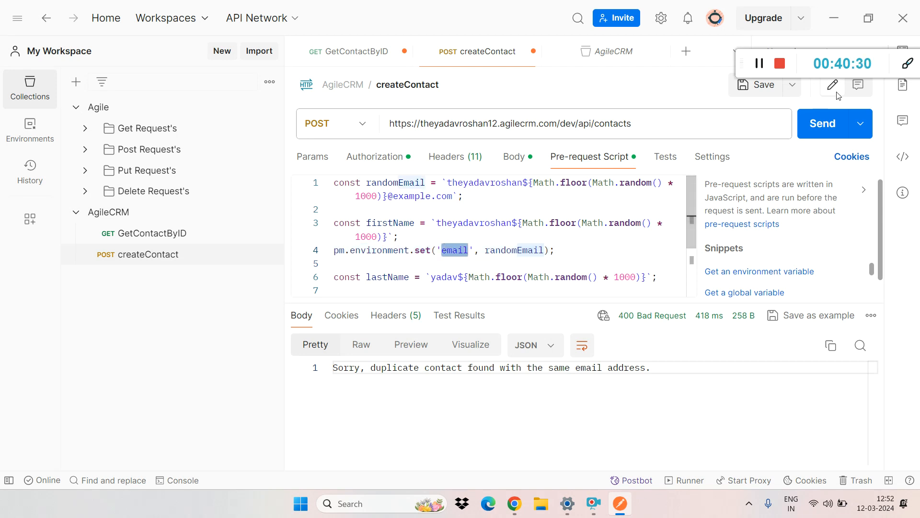
pyautogui.click(747, 63)
pyautogui.moveTo(747, 64); pyautogui.dragTo(771, 202)
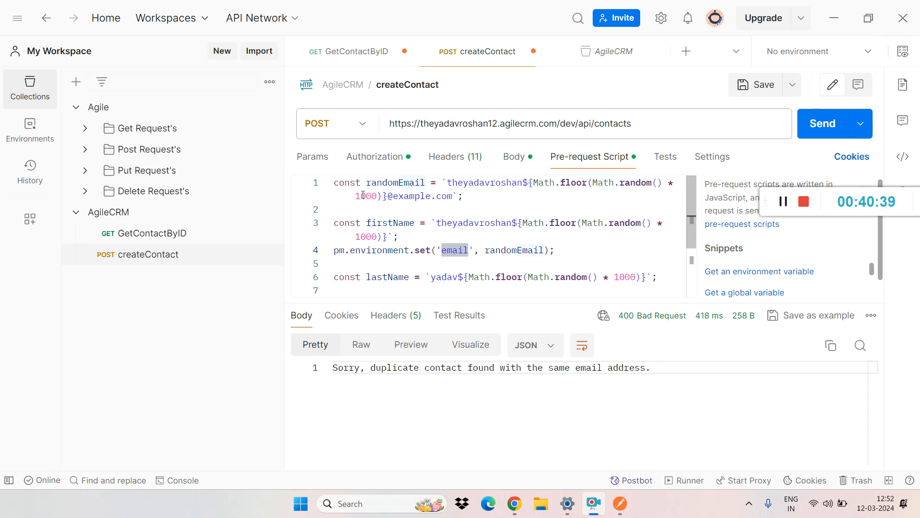
# Step: Highlight the randomEmail declaration, the email variable name, the firstName constant and the second email environment statement in the script
pyautogui.moveTo(475, 195); pyautogui.dragTo(327, 187)
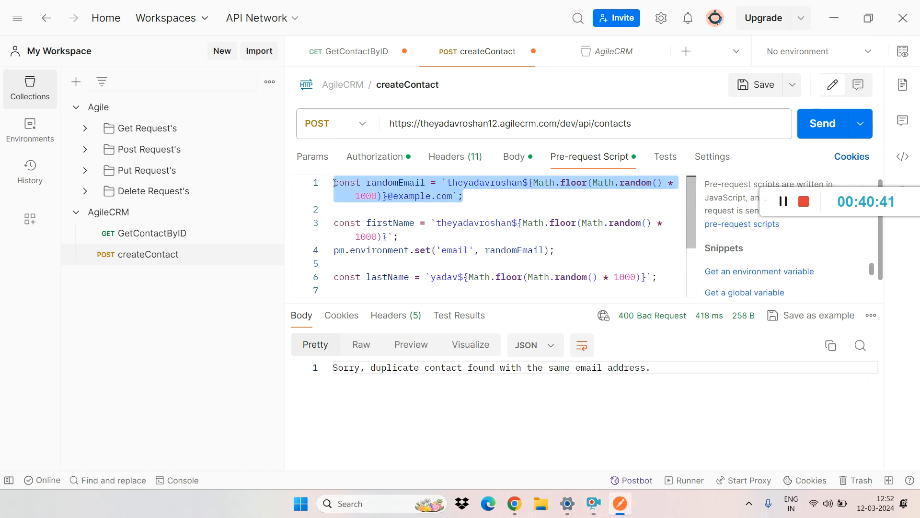
pyautogui.doubleClick(373, 183)
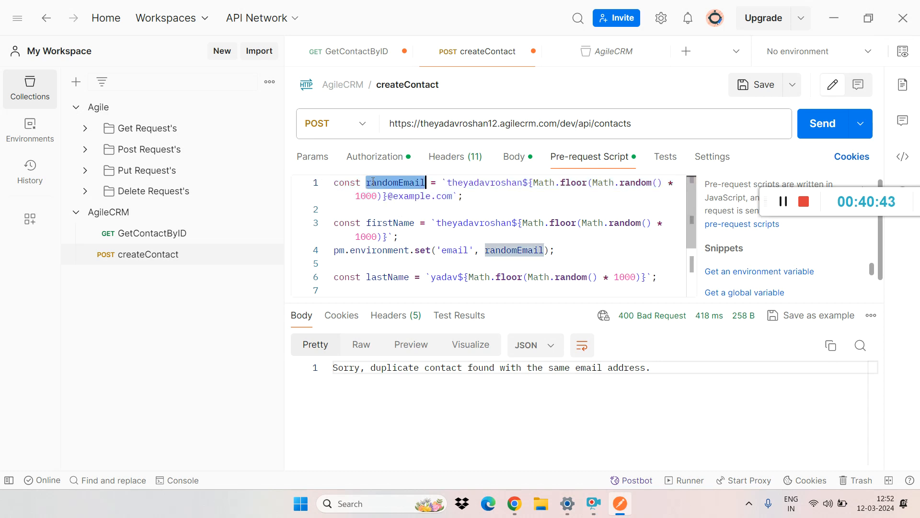
pyautogui.doubleClick(452, 250)
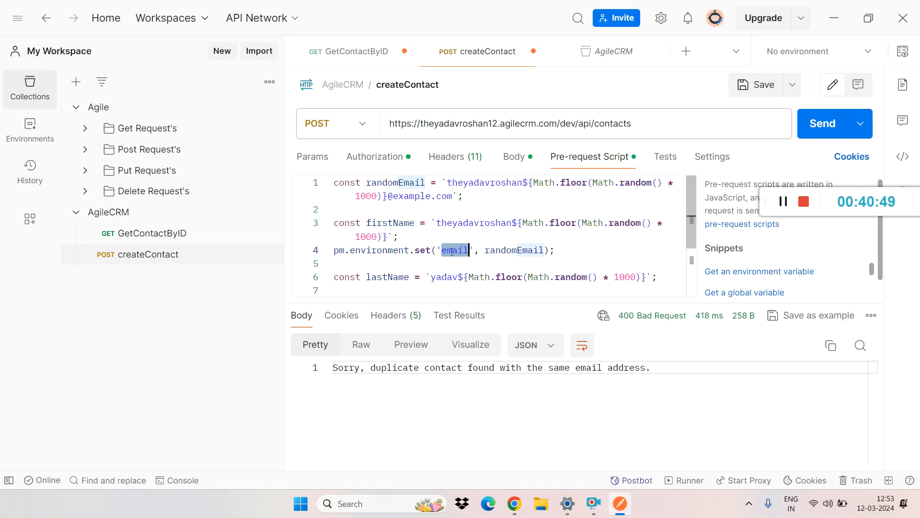
pyautogui.click(530, 237)
pyautogui.doubleClick(382, 223)
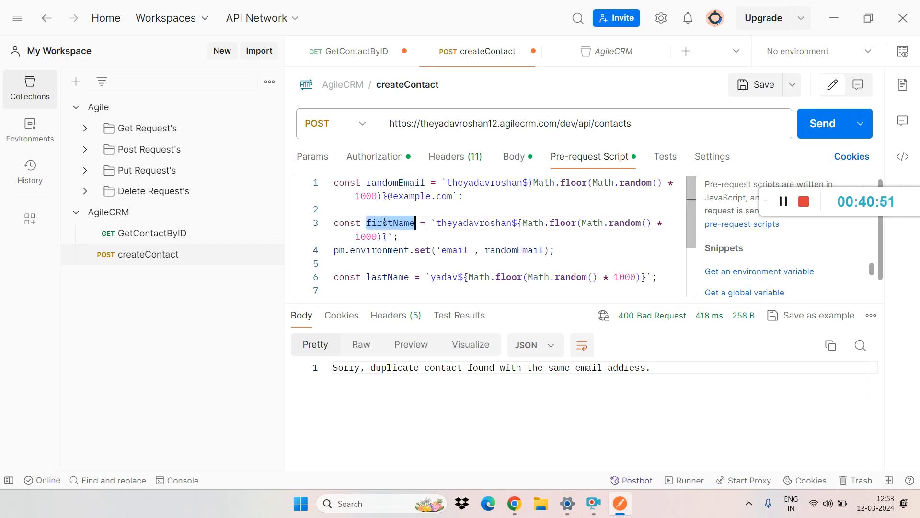
pyautogui.moveTo(691, 208); pyautogui.dragTo(692, 242)
pyautogui.tripleClick(448, 261)
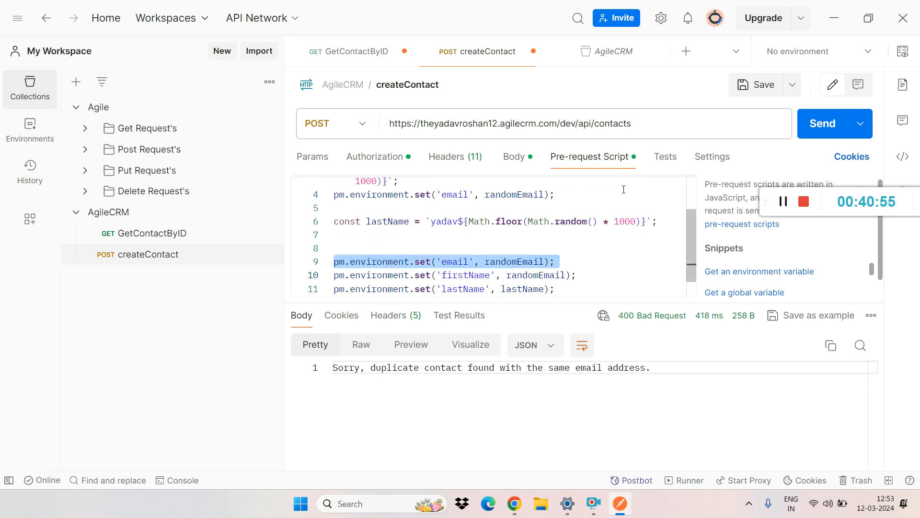
# Step: Delete the duplicate pm.environment.set('email', randomEmail) line above the lastName declaration
pyautogui.tripleClick(598, 195)
pyautogui.press('BackSpace')
pyautogui.click(565, 271)
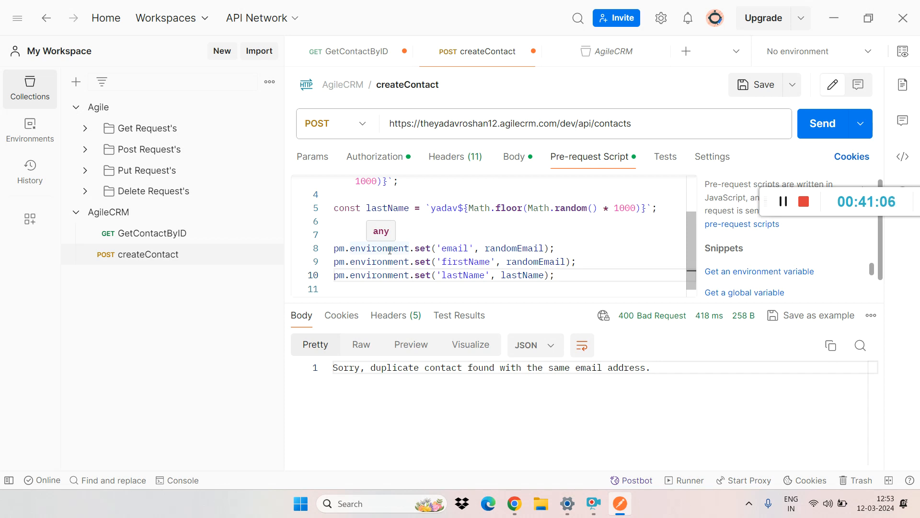
# Step: Replace the first_name value in the createContact JSON body with the variable reference {{user}}
pyautogui.click(514, 158)
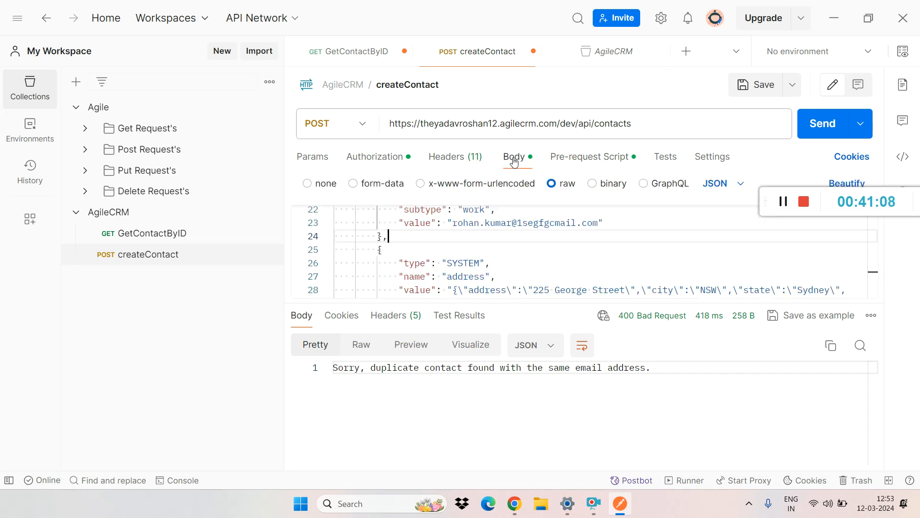
pyautogui.scroll(1, 871, 278)
pyautogui.moveTo(872, 280); pyautogui.dragTo(874, 245)
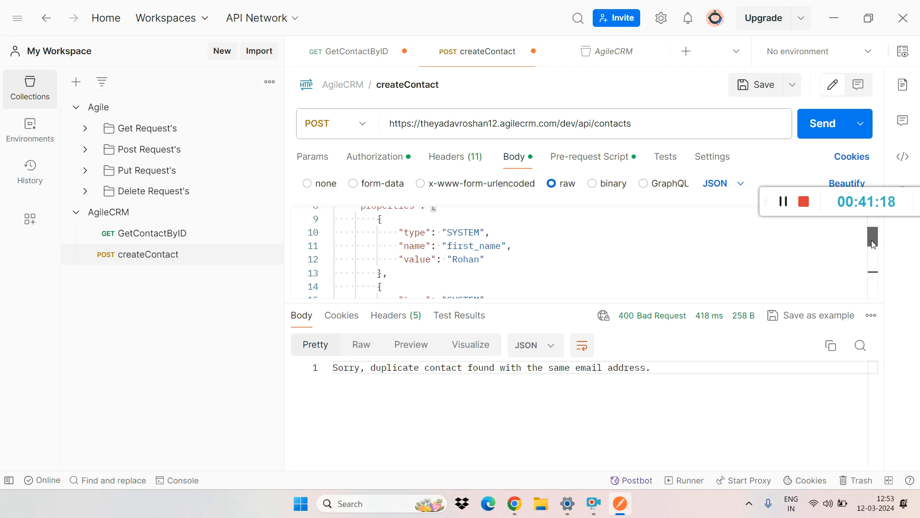
pyautogui.moveTo(872, 240)
pyautogui.mouseDown()
pyautogui.moveTo(872, 250)
pyautogui.moveTo(867, 228)
pyautogui.mouseUp()
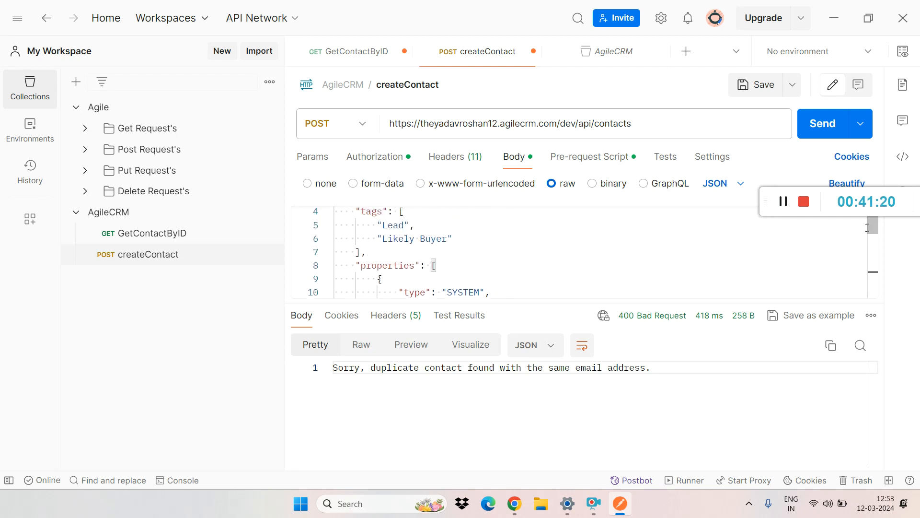
pyautogui.scroll(-1, 458, 277)
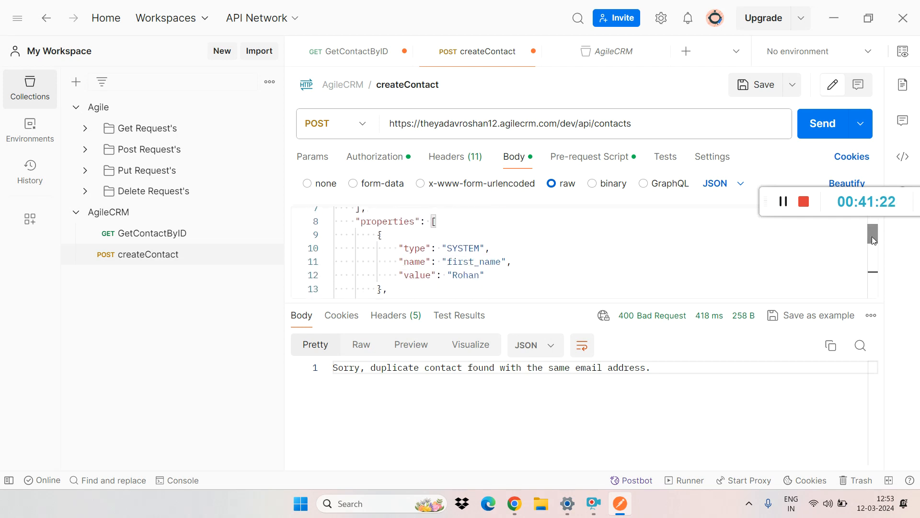
pyautogui.doubleClick(458, 277)
pyautogui.press('BackSpace')
pyautogui.write('{{')
pyautogui.write('{')
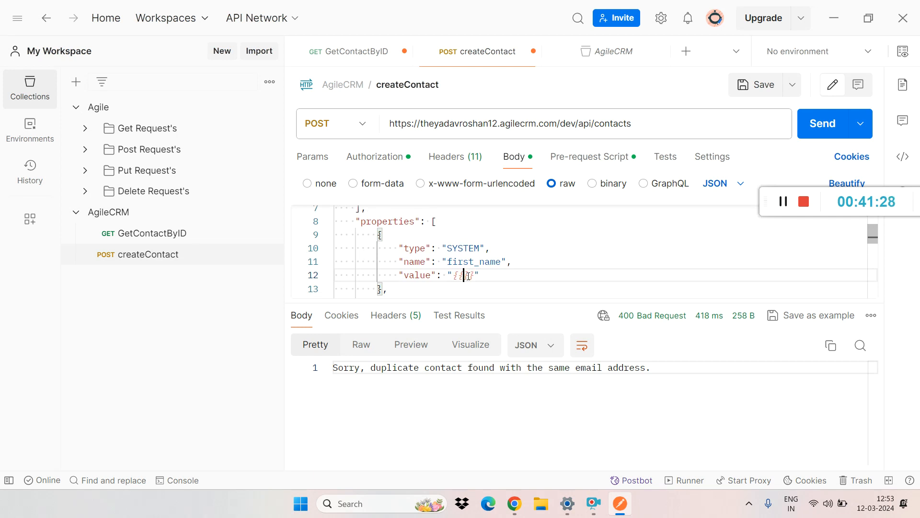
pyautogui.write('user')
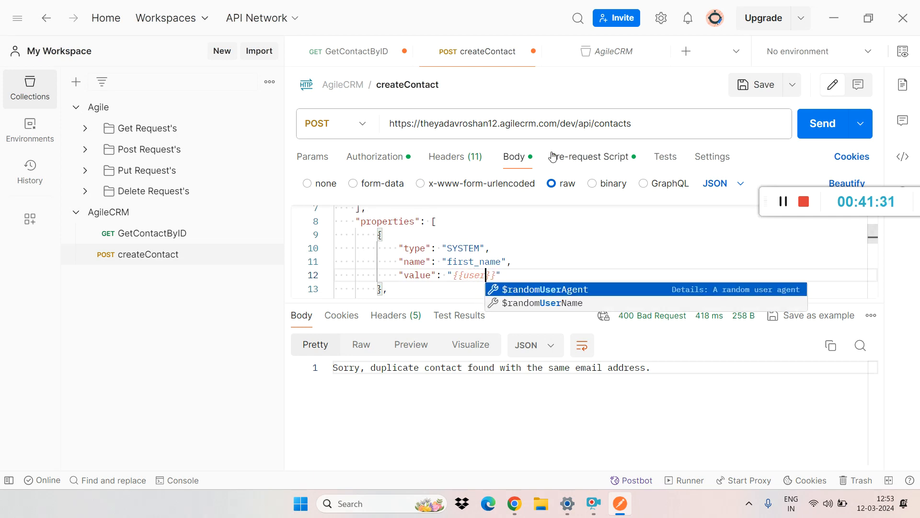
# Step: Examine the randomEmail declaration in the pre-request script and highlight the email environment variable it is assigned to
pyautogui.click(587, 157)
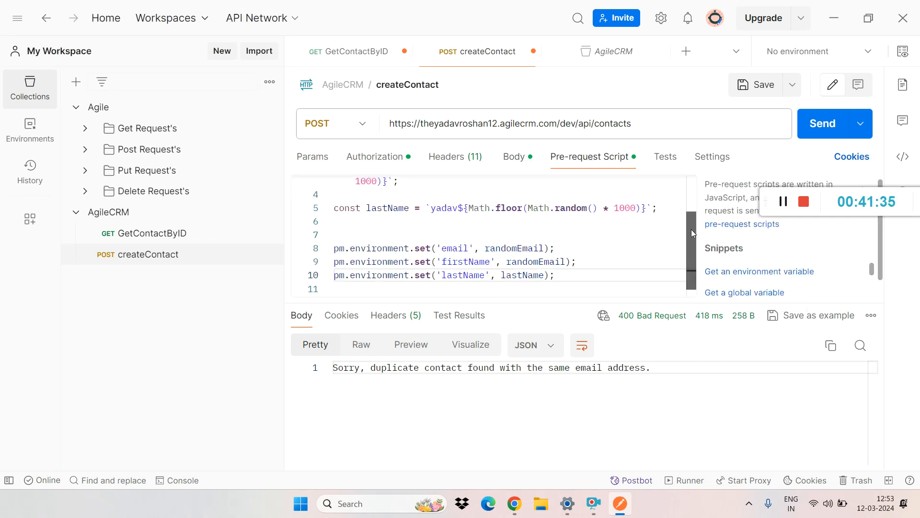
pyautogui.scroll(3, 691, 229)
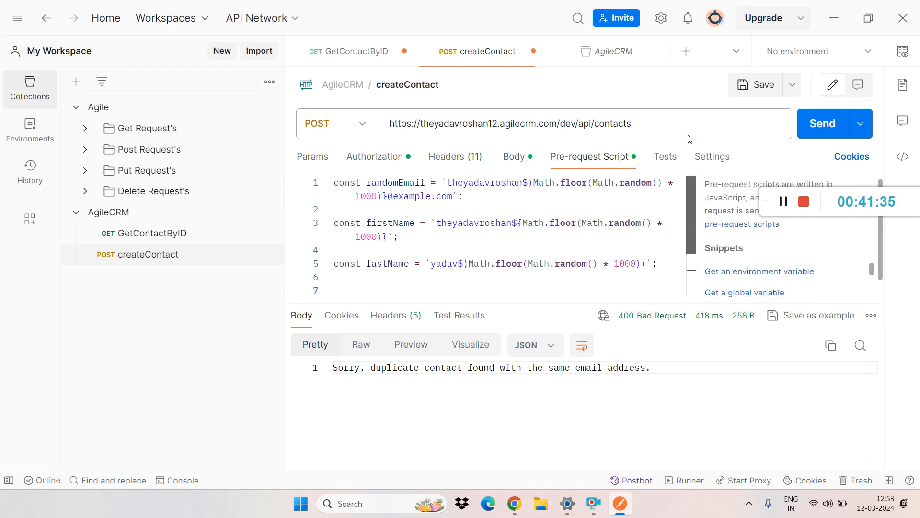
pyautogui.tripleClick(393, 184)
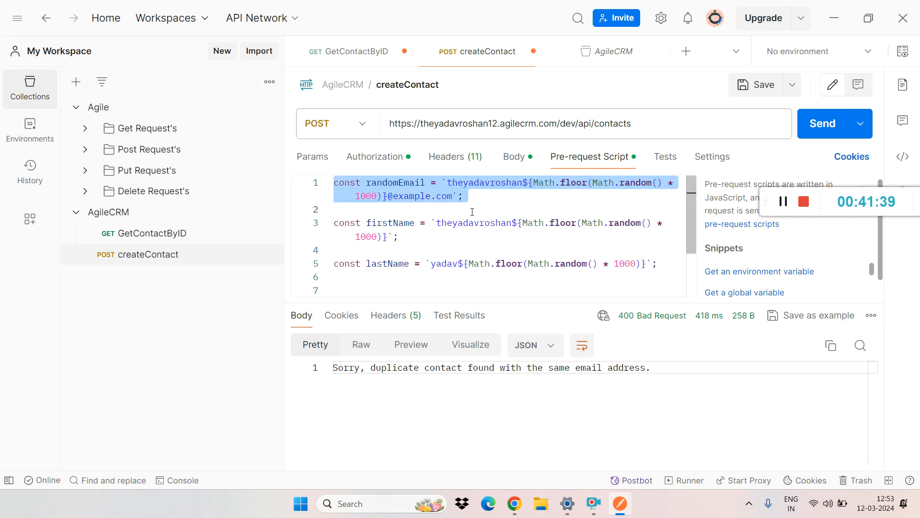
pyautogui.click(412, 185)
pyautogui.doubleClick(412, 184)
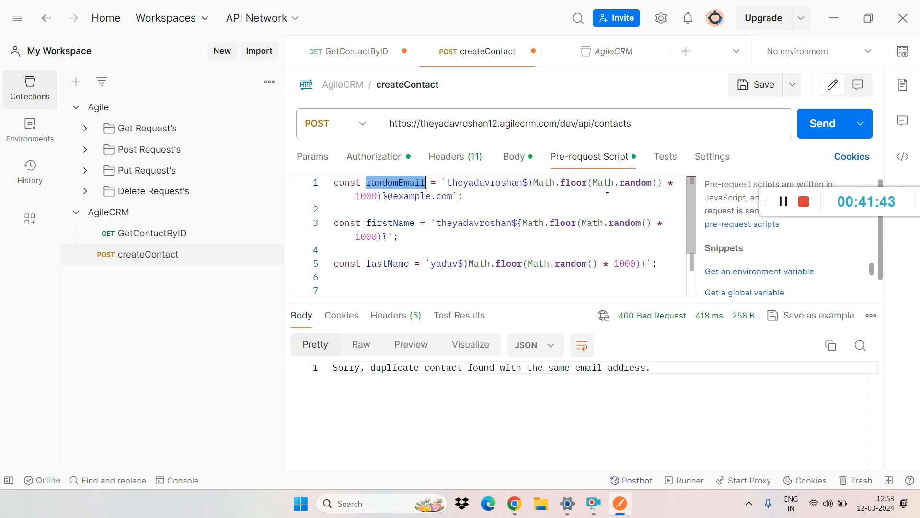
pyautogui.scroll(-3, 691, 194)
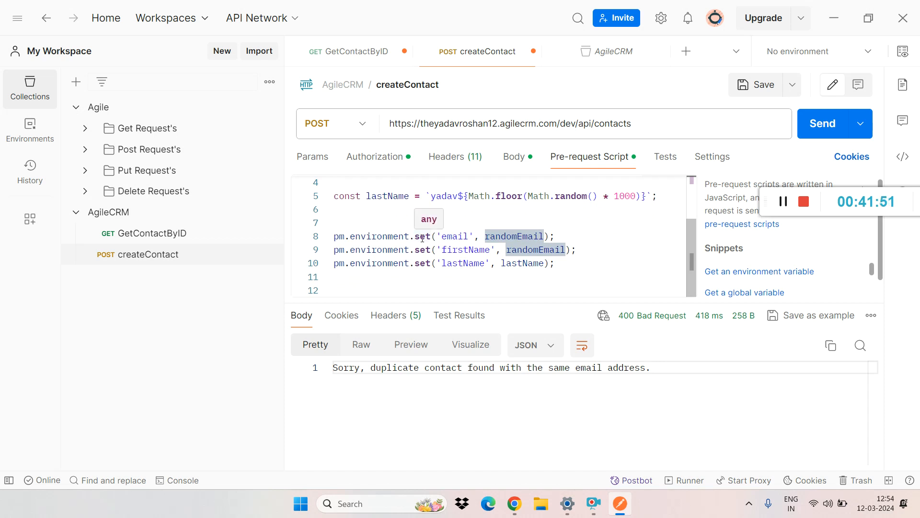
pyautogui.doubleClick(447, 236)
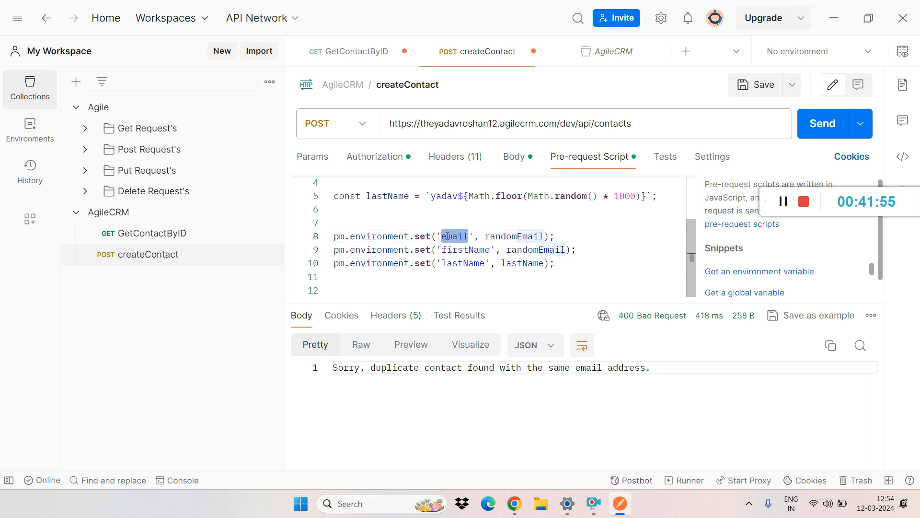
# Step: Copy the firstName variable name from the pre-request script and change the body's first_name value to {{firstName}}
pyautogui.click(513, 157)
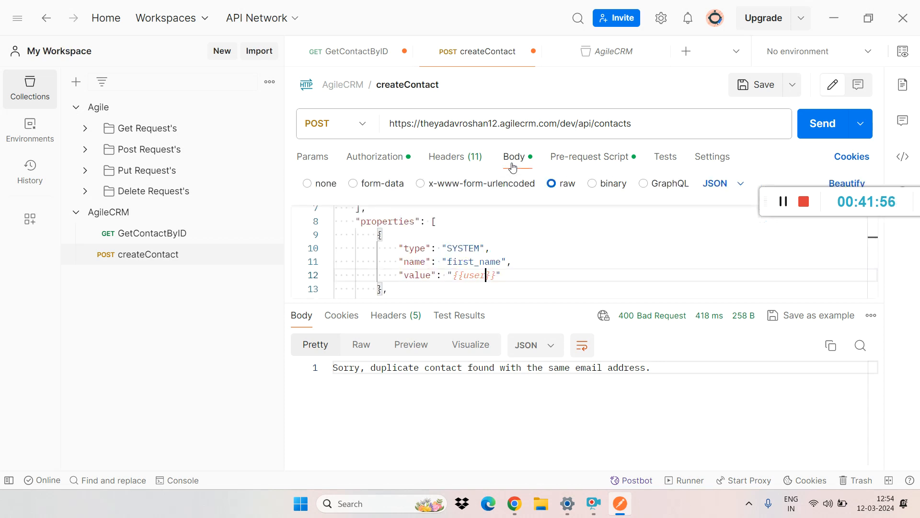
pyautogui.doubleClick(474, 274)
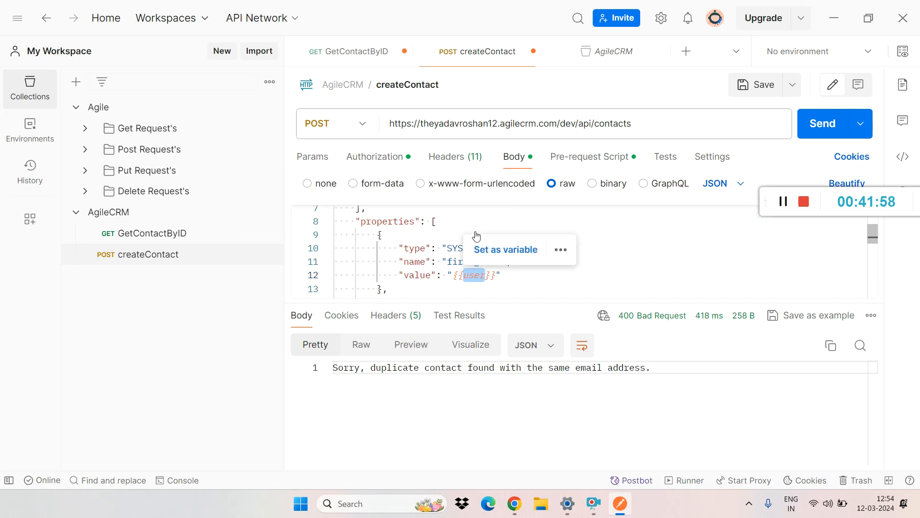
pyautogui.click(570, 158)
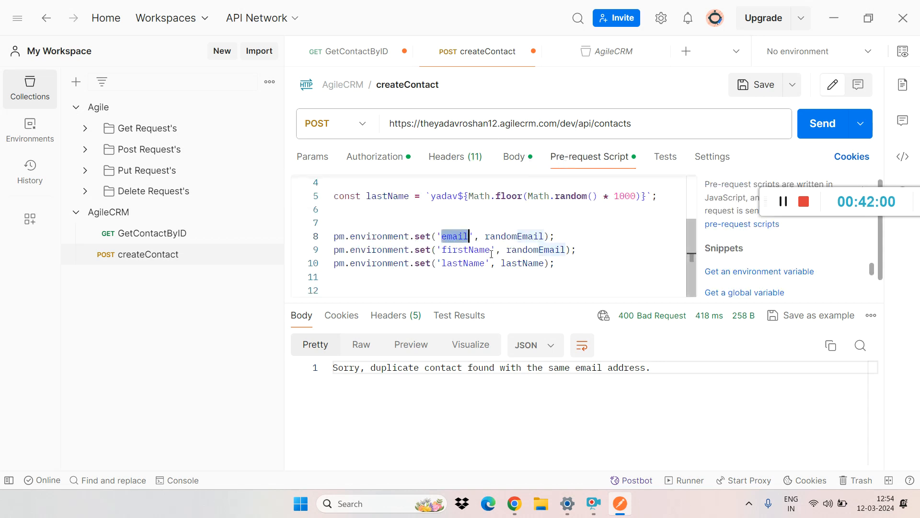
pyautogui.doubleClick(469, 251)
pyautogui.hotkey('ctrl', 'c')
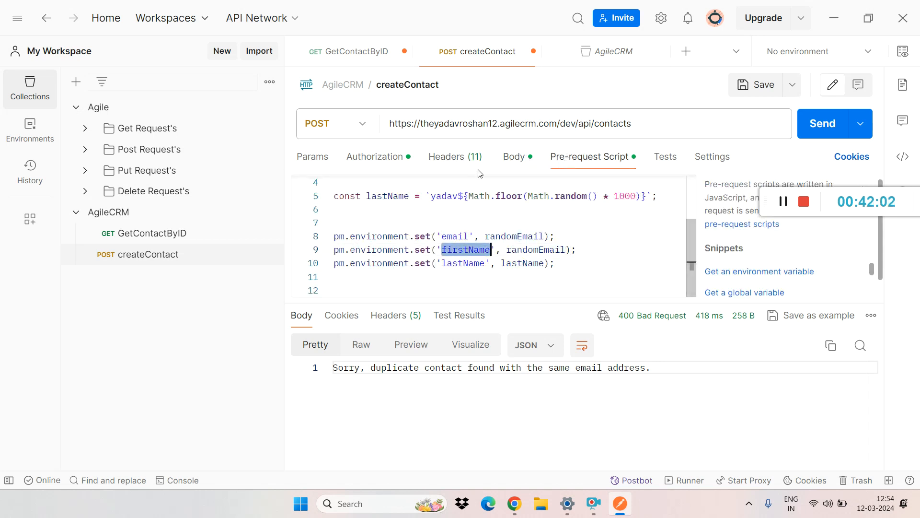
pyautogui.click(517, 157)
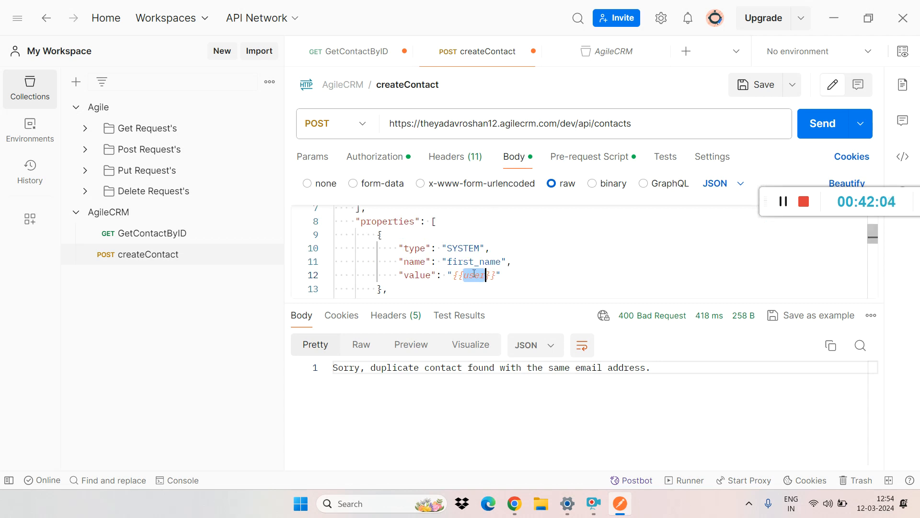
pyautogui.hotkey('ctrl', 'v')
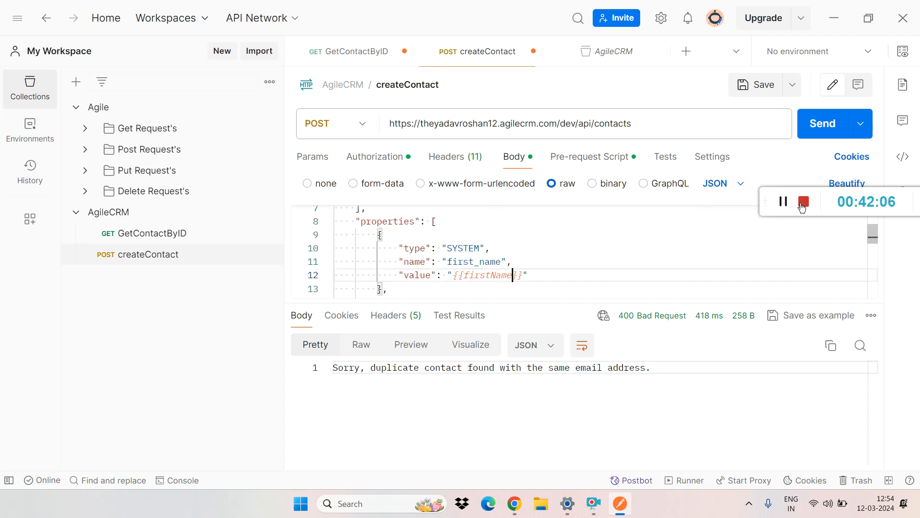
pyautogui.moveTo(875, 238); pyautogui.dragTo(872, 264)
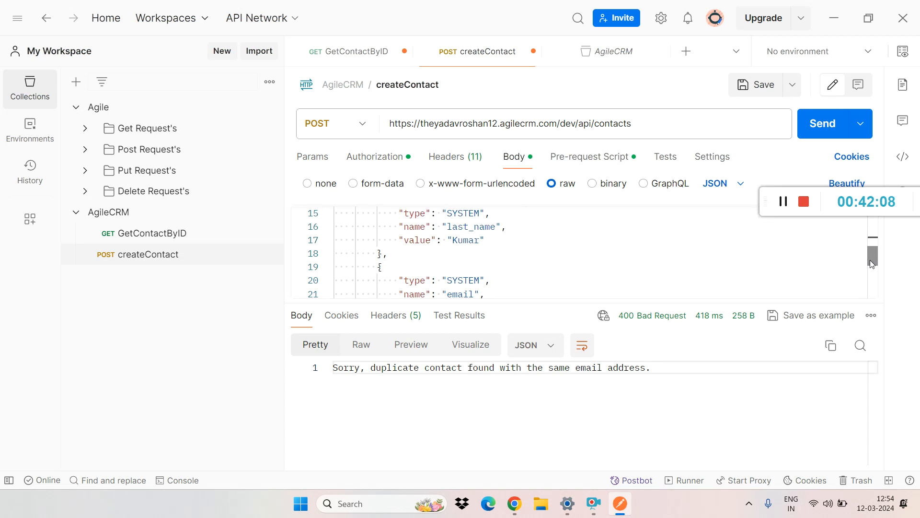
# Step: Replace the last_name value in the createContact JSON body with an empty quoted variable placeholder, "{{}}", on the same line
pyautogui.moveTo(485, 240); pyautogui.dragTo(448, 240)
pyautogui.press('BackSpace')
pyautogui.write('{{')
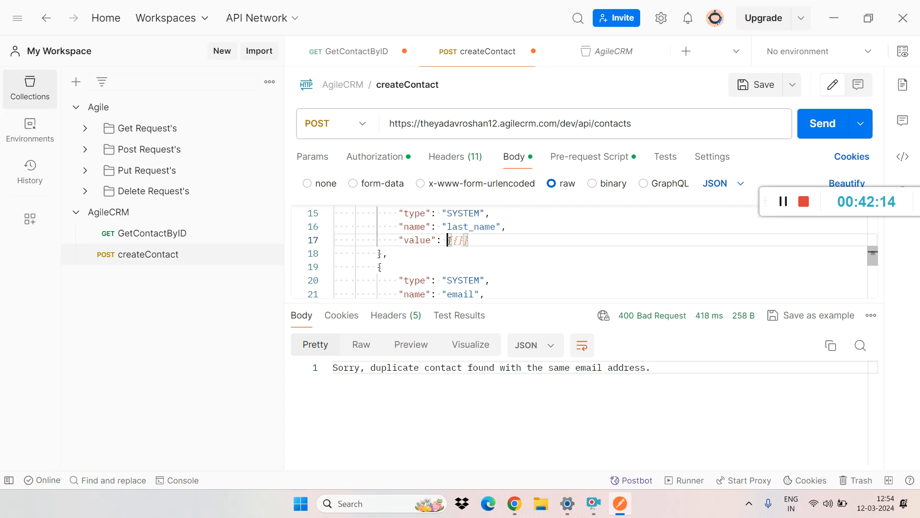
pyautogui.press('Return')
pyautogui.write('"')
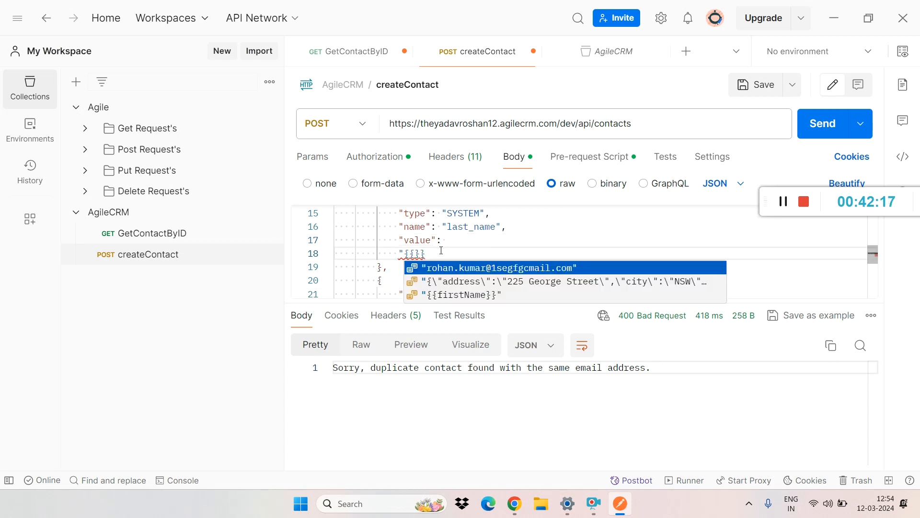
pyautogui.click(441, 250)
pyautogui.write('"')
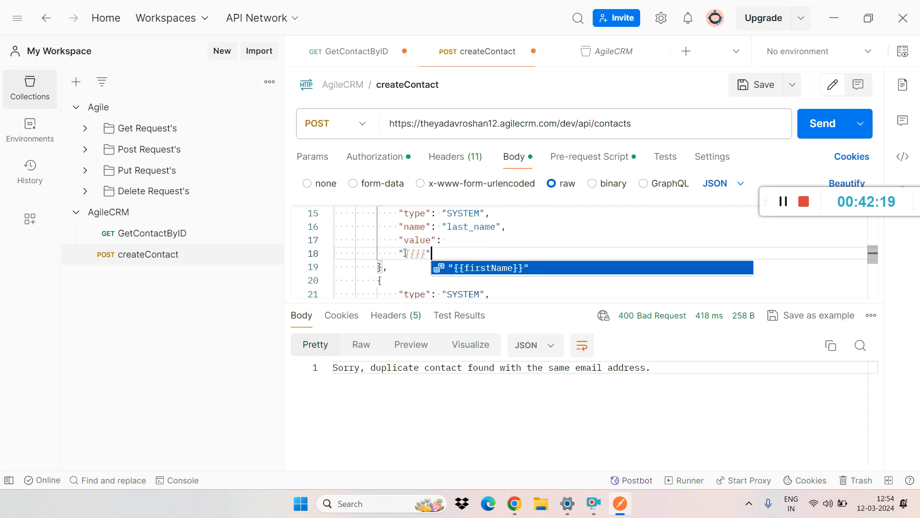
pyautogui.click(399, 252)
pyautogui.press('BackSpace')
pyautogui.press('BackSpace')
pyautogui.press('BackSpace')
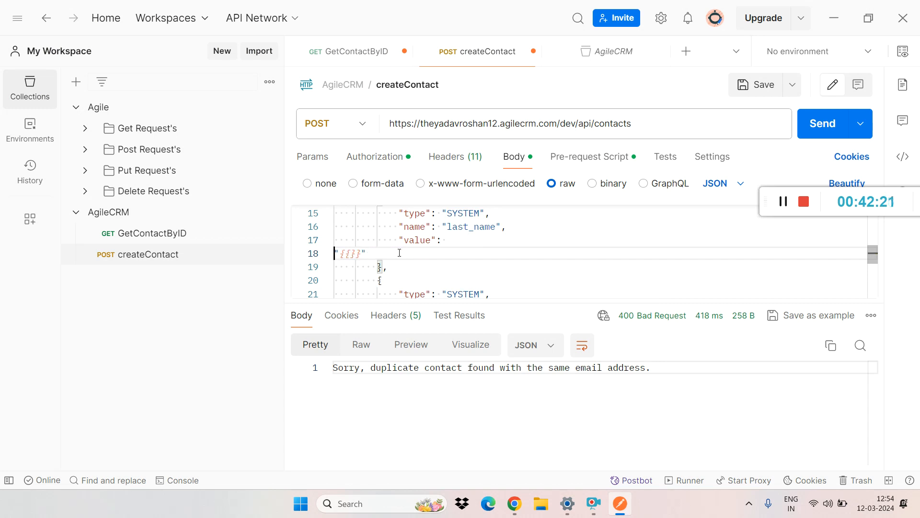
pyautogui.press('BackSpace')
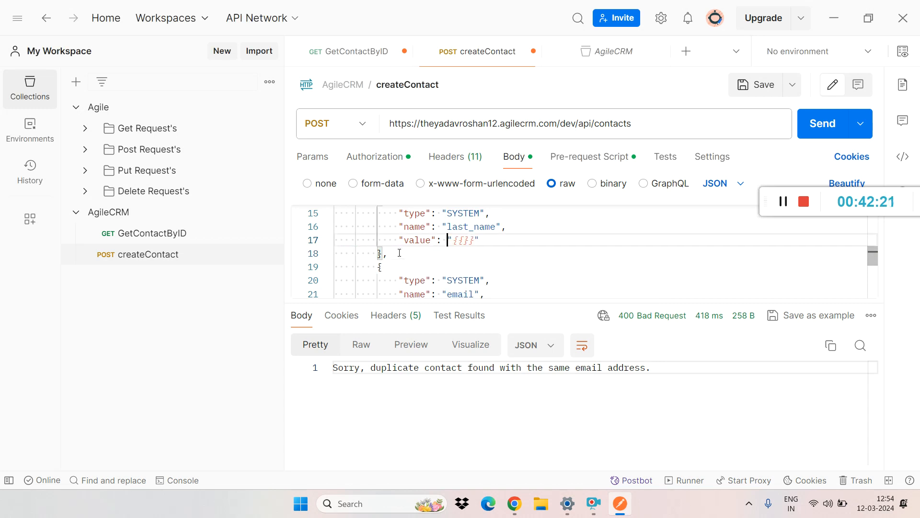
# Step: Copy the lastName variable name from the pre-request script into the body's last_name placeholder, making it {{lastName}}
pyautogui.click(582, 161)
pyautogui.doubleClick(465, 263)
pyautogui.hotkey('ctrl', 'c')
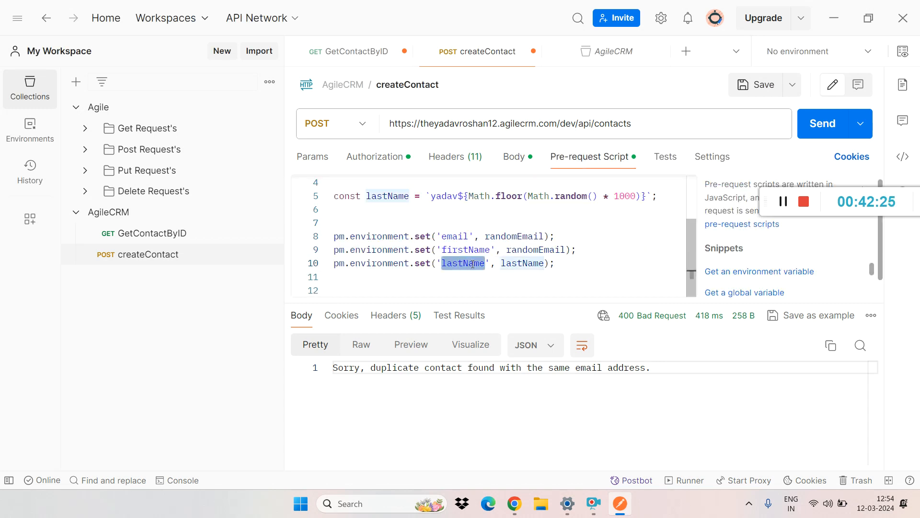
pyautogui.click(514, 157)
pyautogui.click(464, 240)
pyautogui.hotkey('ctrl', 'v')
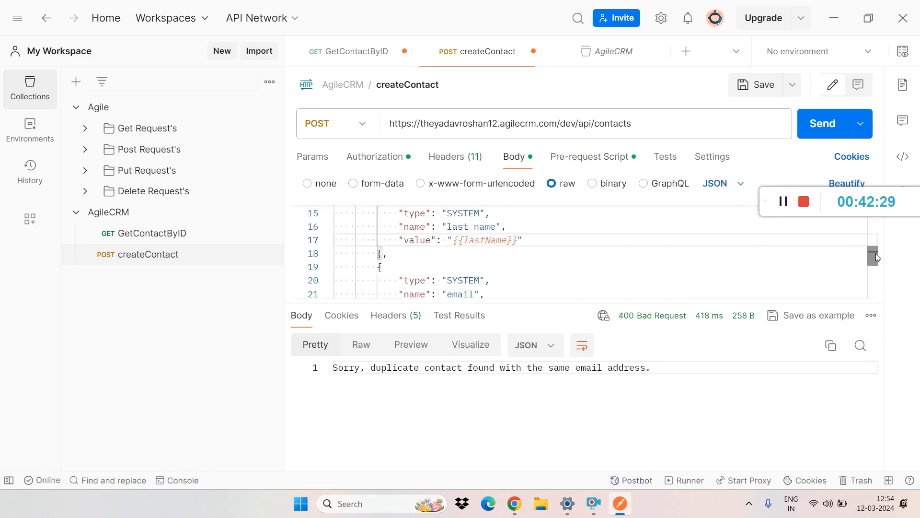
# Step: Replace the work email value in the createContact JSON body with the quoted variable reference "{{email}}"
pyautogui.scroll(-2, 454, 248)
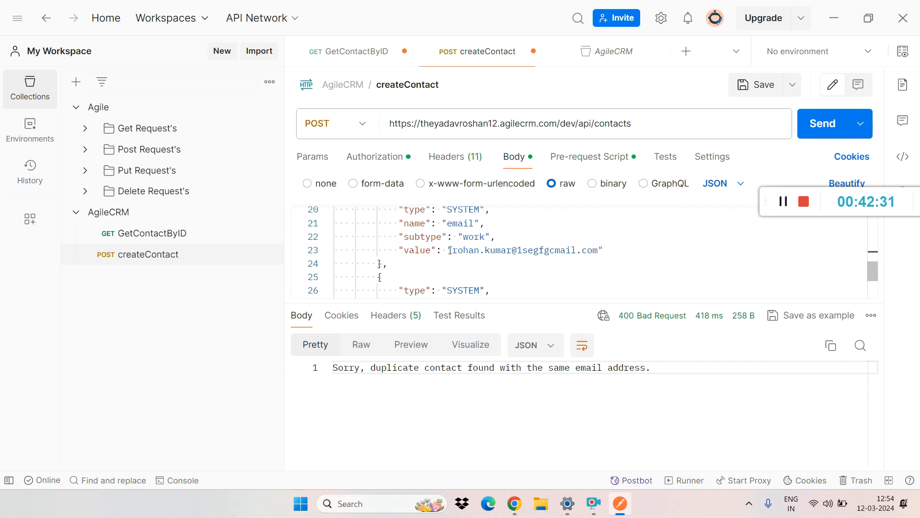
pyautogui.moveTo(448, 248); pyautogui.dragTo(603, 247)
pyautogui.press('BackSpace')
pyautogui.write('"value":')
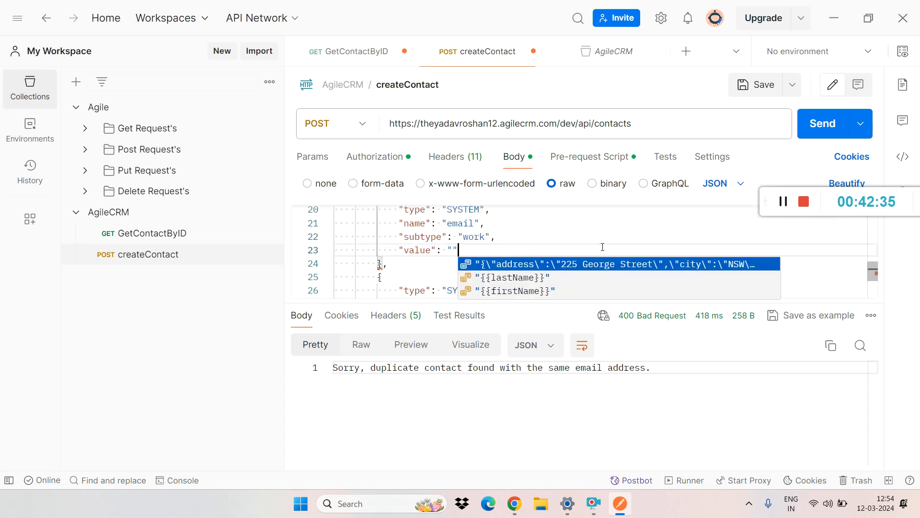
pyautogui.write('{{}}')
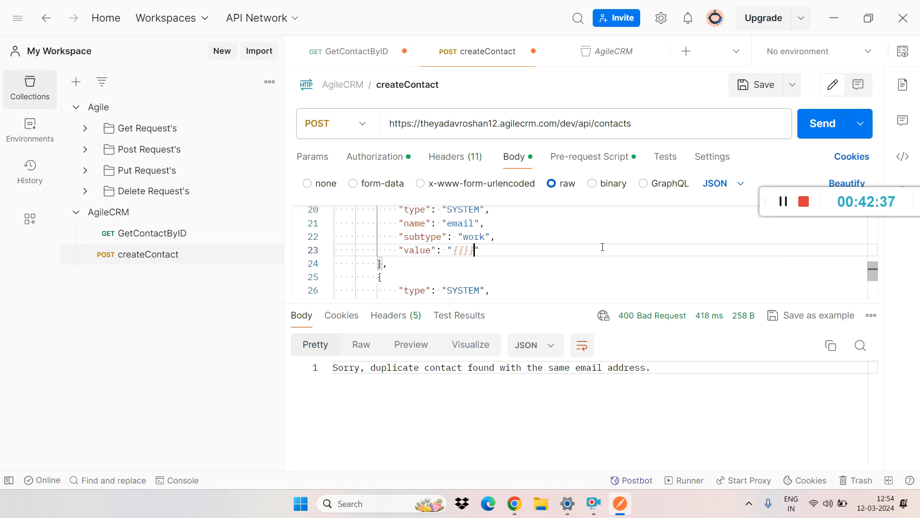
pyautogui.click(464, 250)
pyautogui.write('emai')
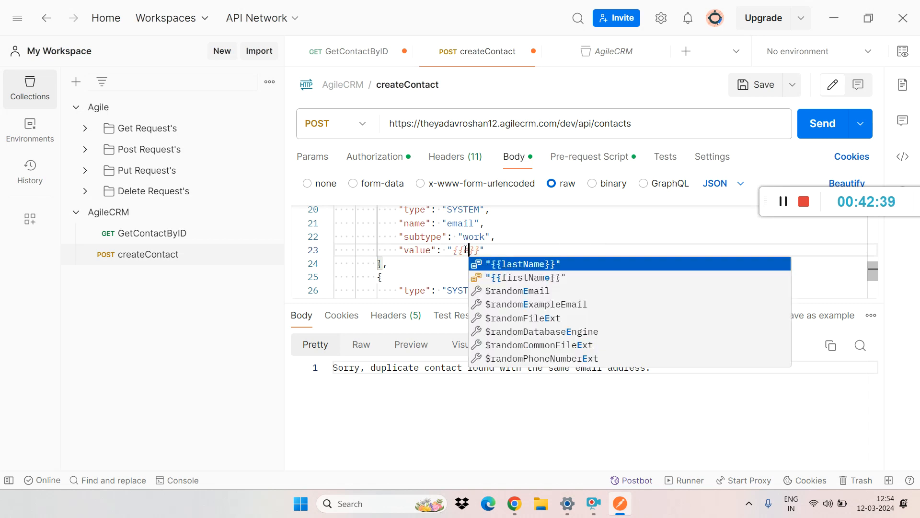
pyautogui.write('l')
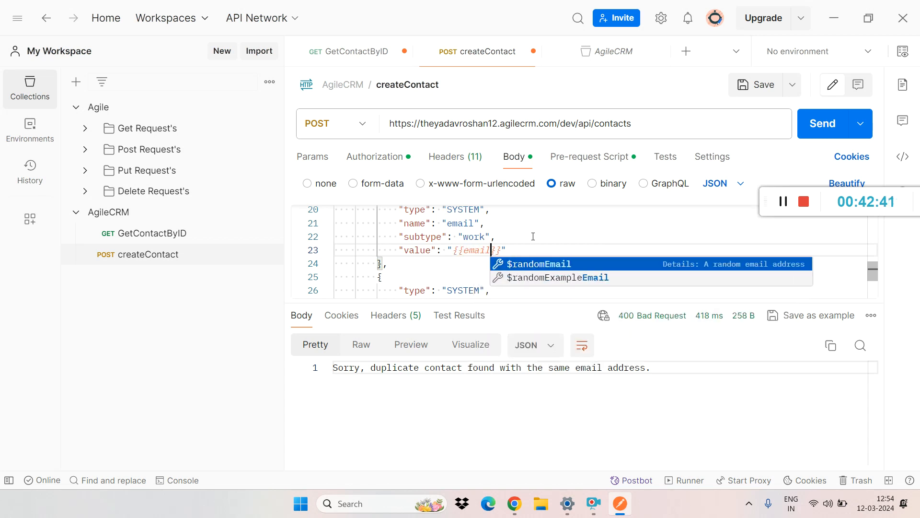
# Step: Save and send the createContact request, and examine the first_name, last_name and email values in the enlarged response
pyautogui.click(522, 240)
pyautogui.hotkey('ctrl', 's')
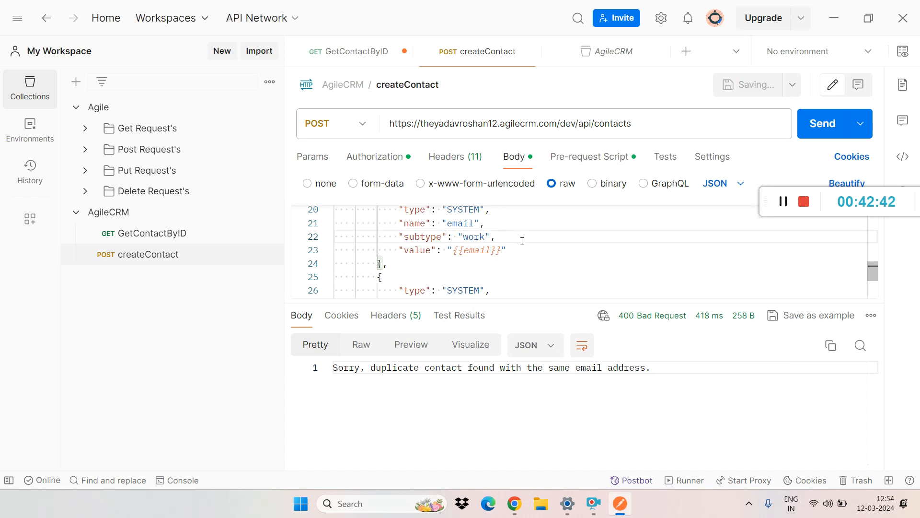
pyautogui.click(817, 123)
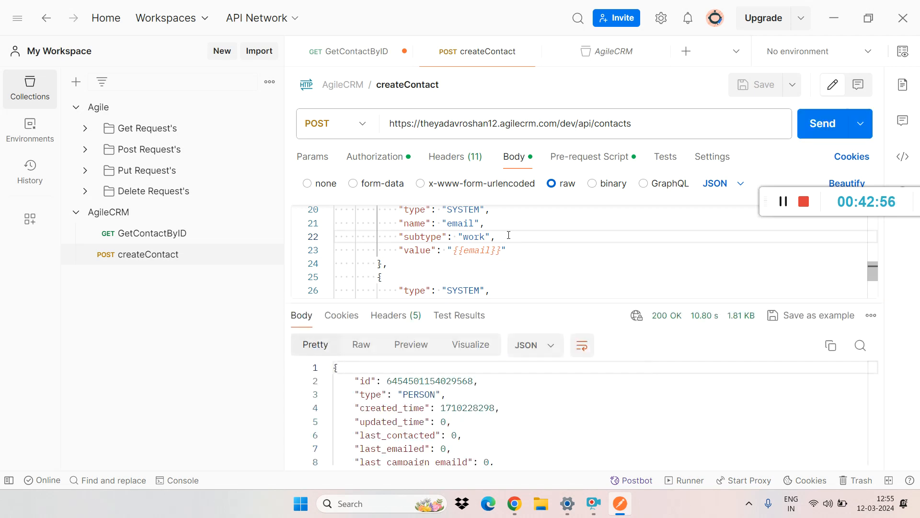
pyautogui.moveTo(623, 302); pyautogui.dragTo(618, 169)
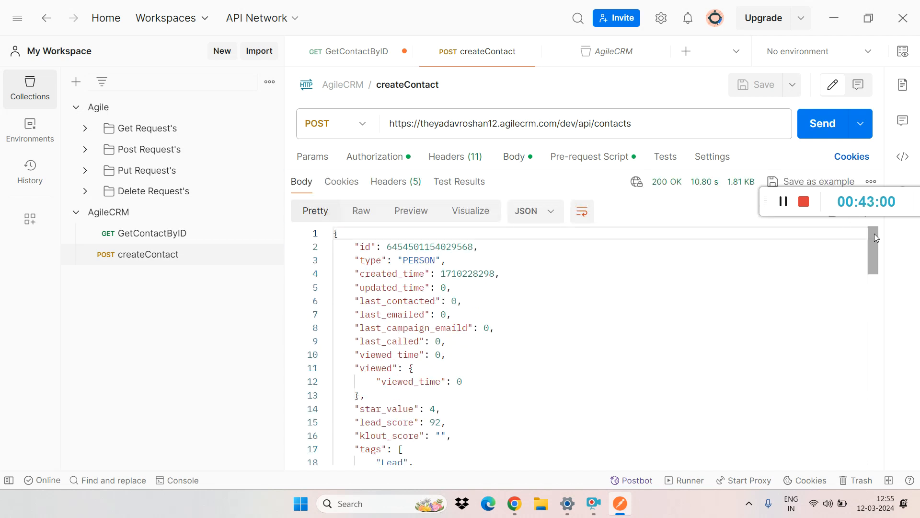
pyautogui.moveTo(872, 238); pyautogui.dragTo(894, 335)
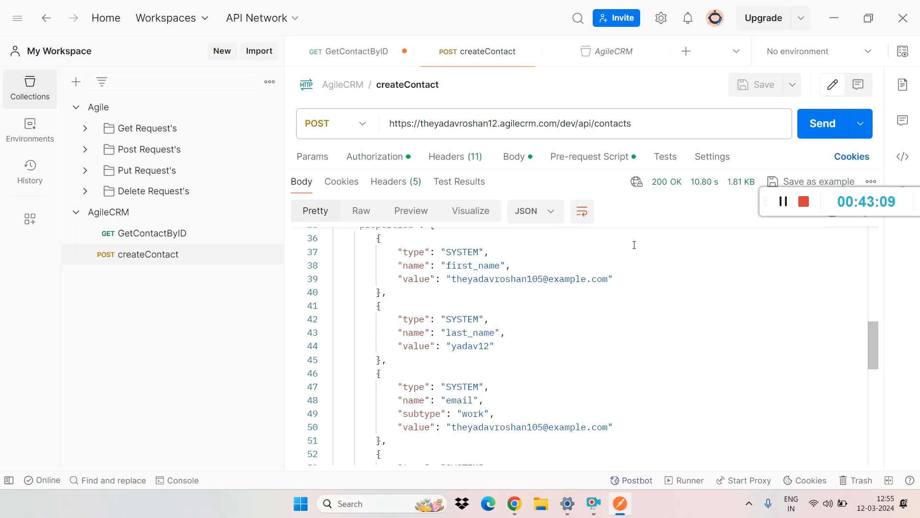
# Step: Send the createContact request again and highlight the generated part of the email value in the new response
pyautogui.click(815, 137)
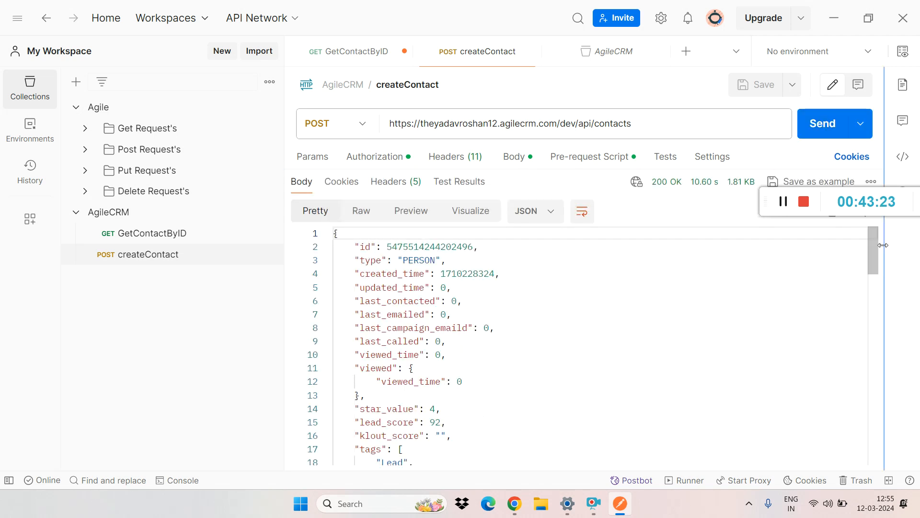
pyautogui.moveTo(875, 267); pyautogui.dragTo(880, 374)
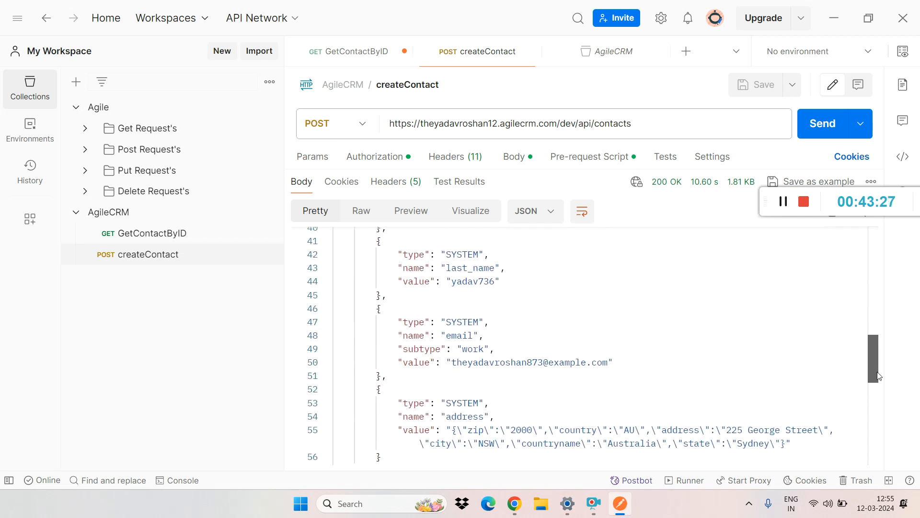
pyautogui.doubleClick(527, 363)
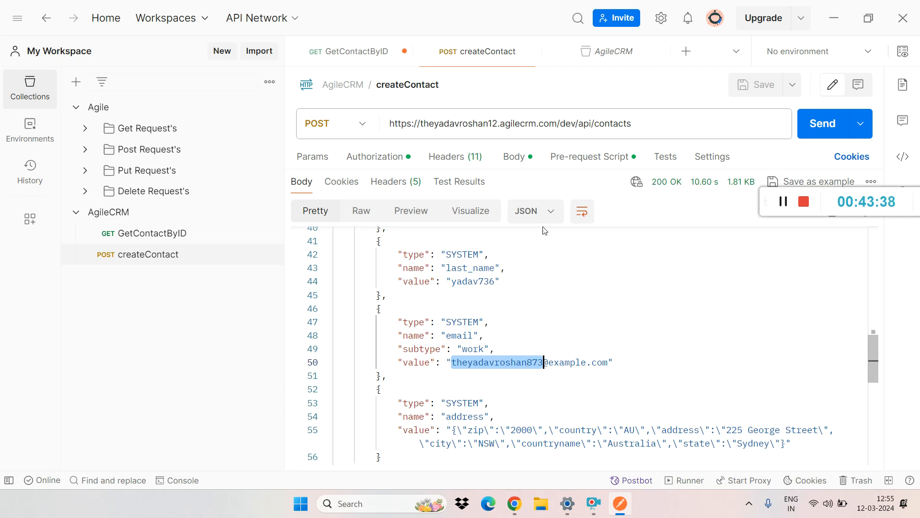
pyautogui.moveTo(575, 169); pyautogui.dragTo(576, 376)
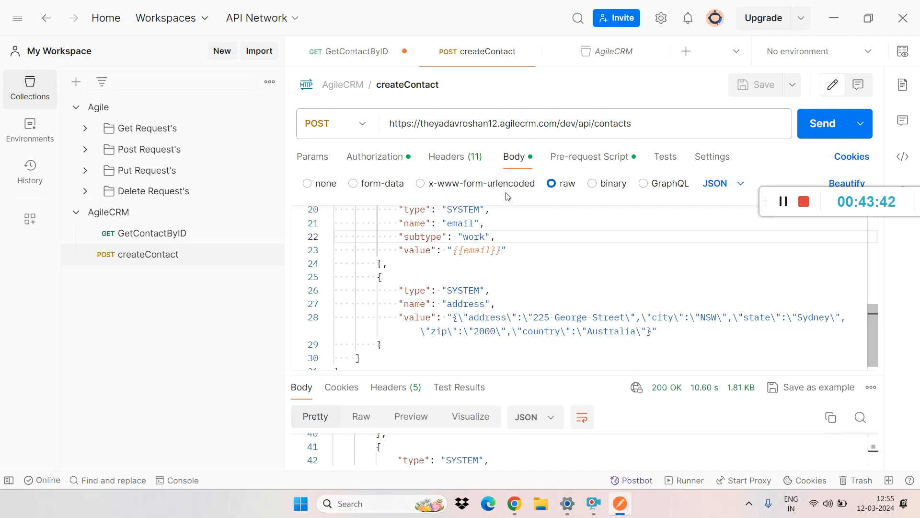
pyautogui.click(582, 156)
pyautogui.click(563, 241)
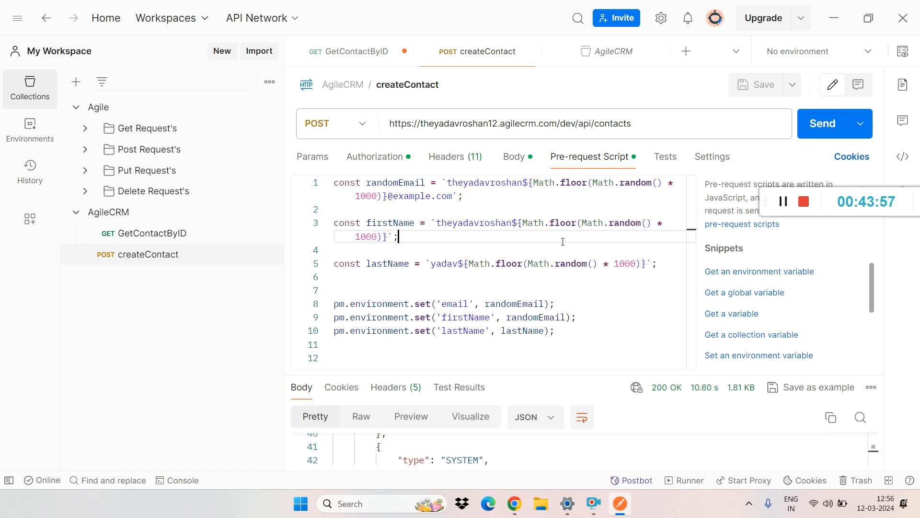
pyautogui.click(497, 247)
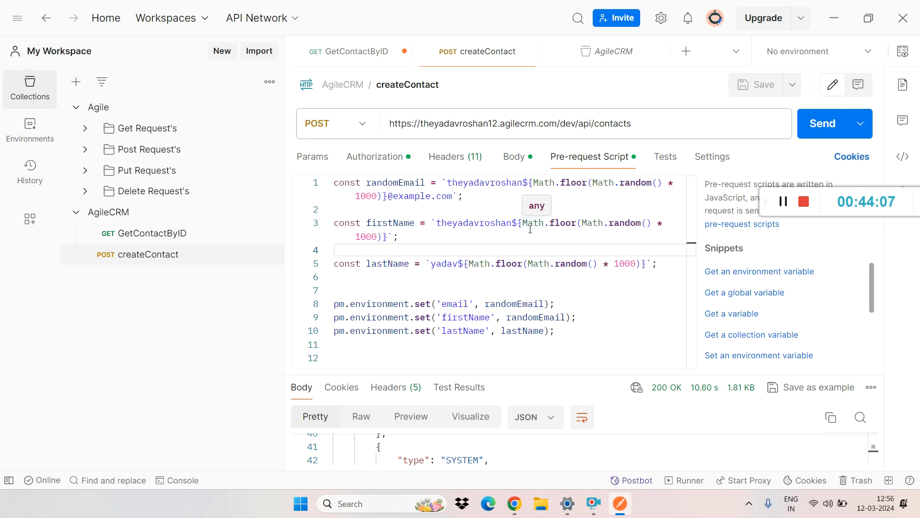
pyautogui.click(448, 206)
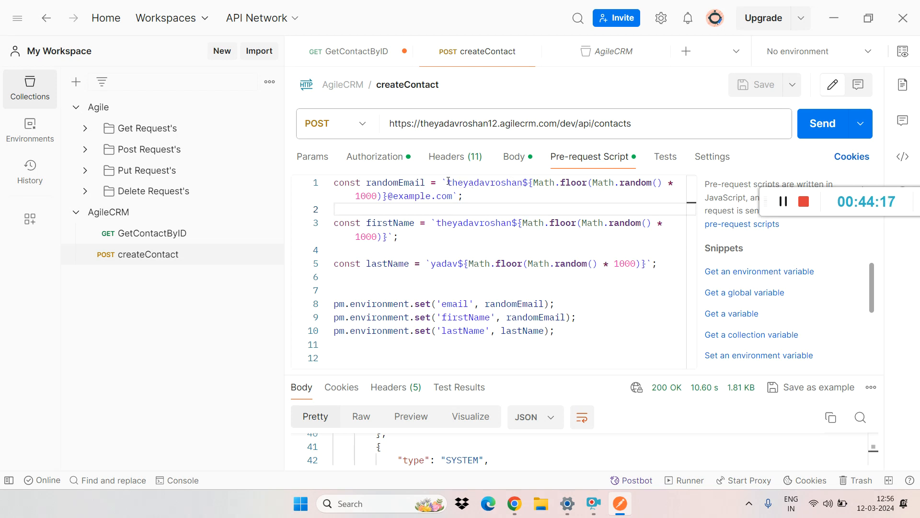
pyautogui.moveTo(447, 182); pyautogui.dragTo(523, 182)
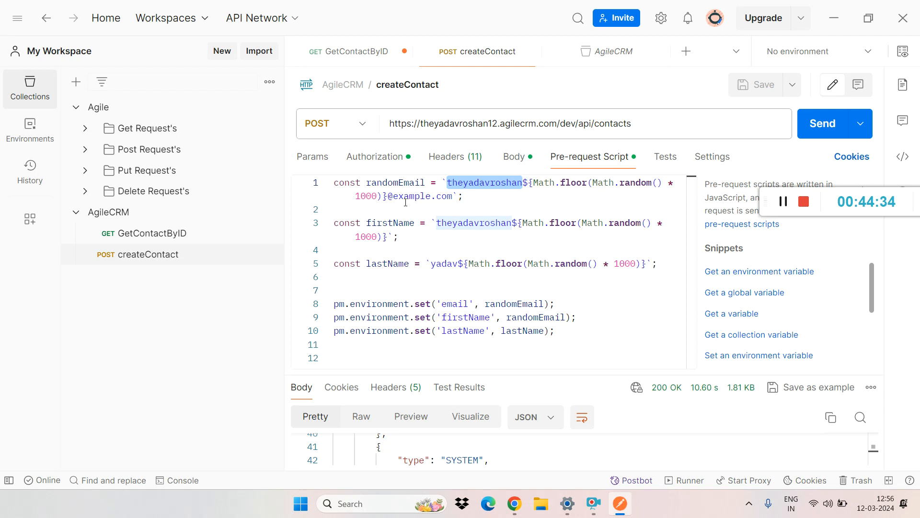
pyautogui.moveTo(388, 196); pyautogui.dragTo(453, 195)
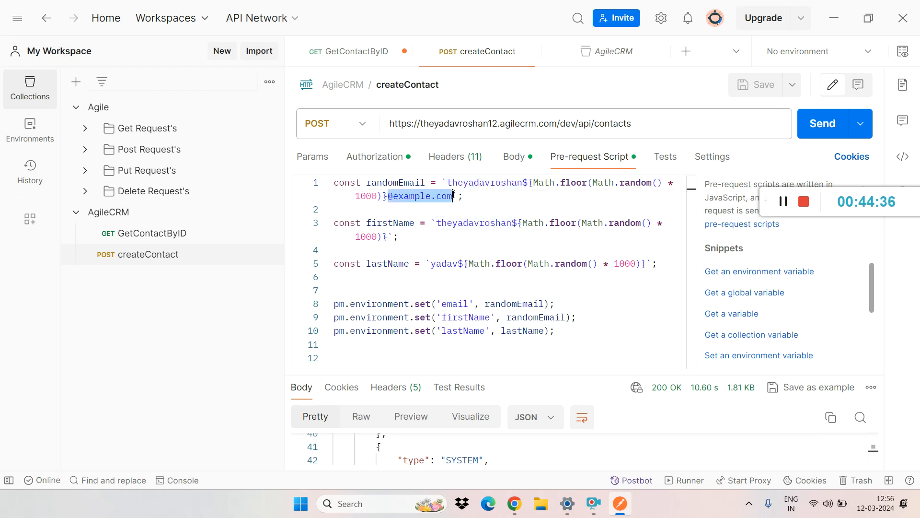
# Step: Change the randomEmail domain in the pre-request script from example to gmail and save the createContact request
pyautogui.doubleClick(410, 197)
pyautogui.write('gmail')
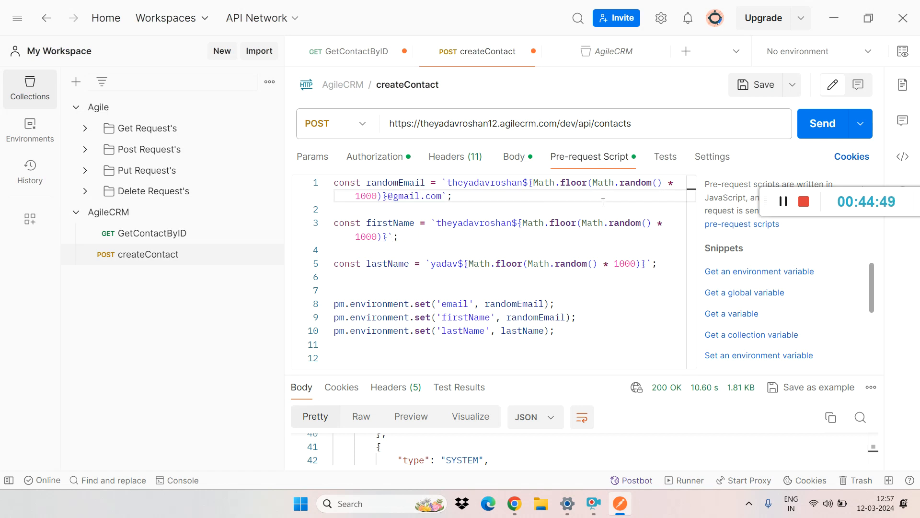
pyautogui.click(527, 239)
pyautogui.write(';')
pyautogui.hotkey('ctrl', 's')
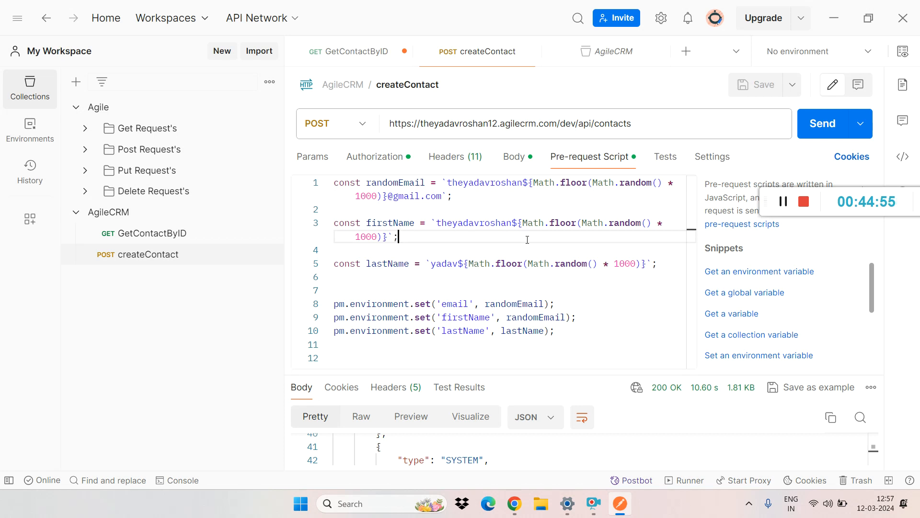
# Step: Open the GetContactByID request, highlight the contact ID at the end of its URL and view its pre-request script
pyautogui.moveTo(543, 225)
pyautogui.click(171, 235)
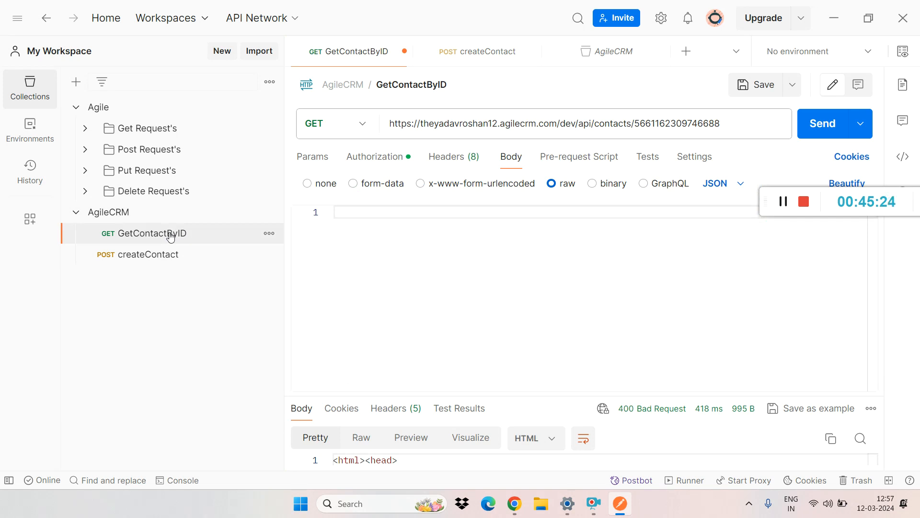
pyautogui.tripleClick(663, 123)
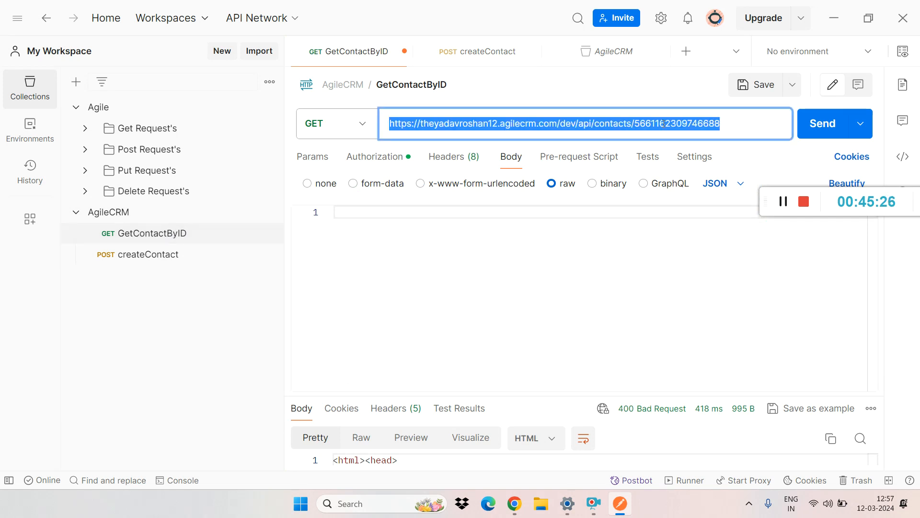
pyautogui.doubleClick(664, 123)
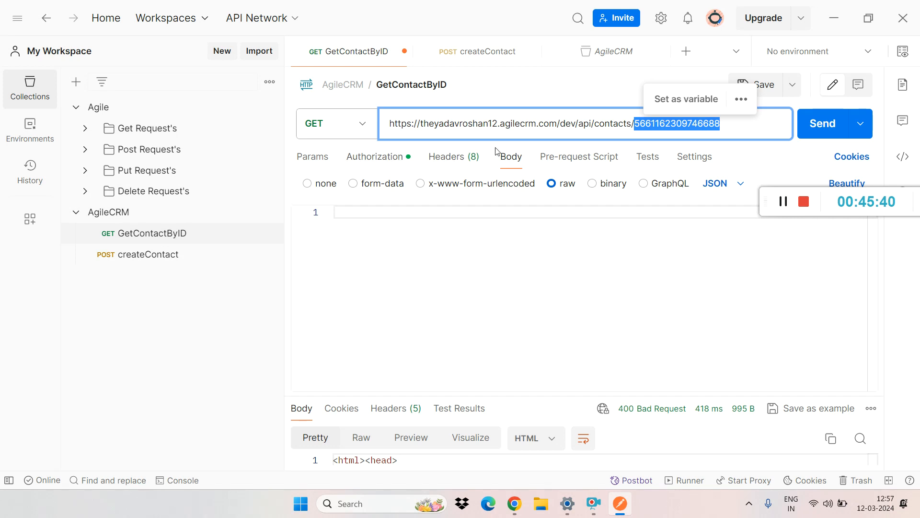
pyautogui.click(570, 158)
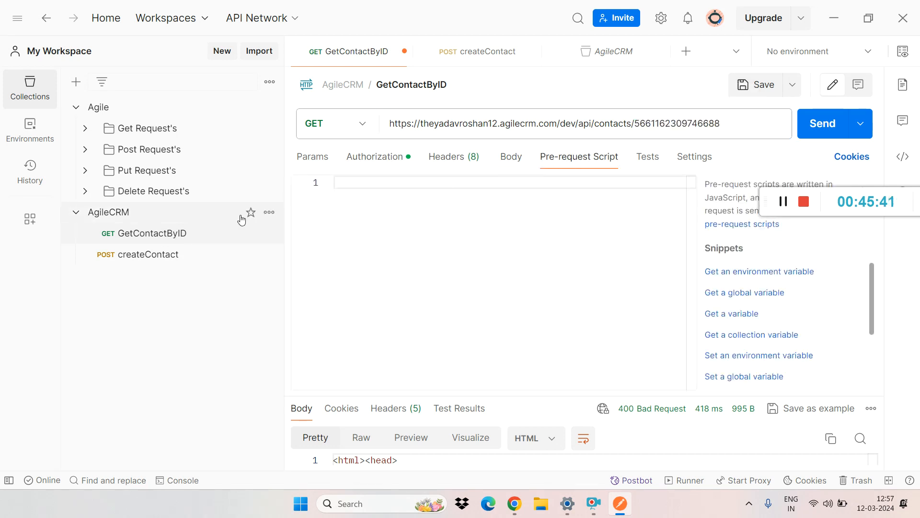
# Step: Look back at the createContact pre-request script, then return to GetContactByID and examine the contact ID in its URL
pyautogui.click(148, 256)
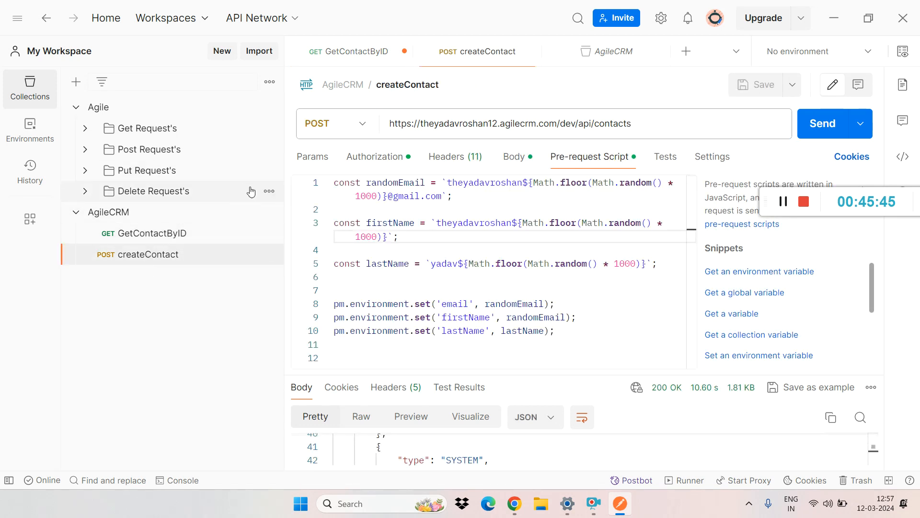
pyautogui.click(177, 233)
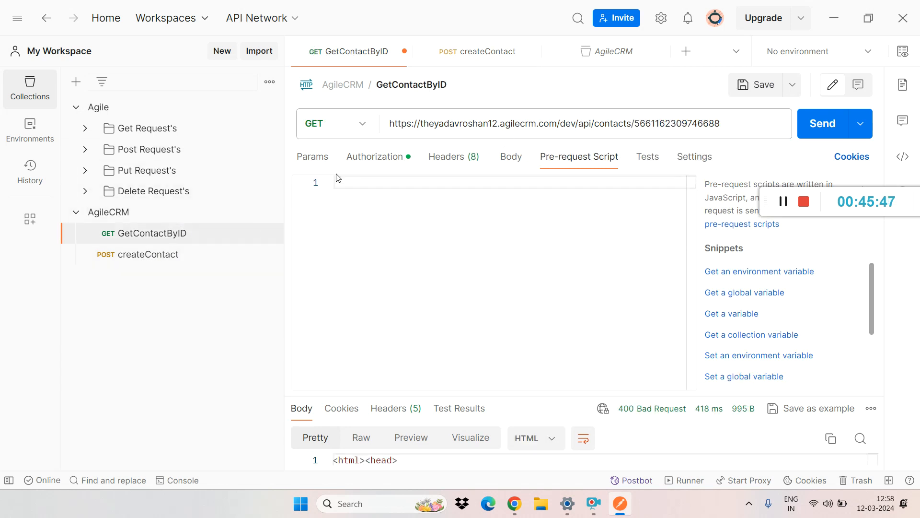
pyautogui.click(528, 214)
pyautogui.doubleClick(696, 124)
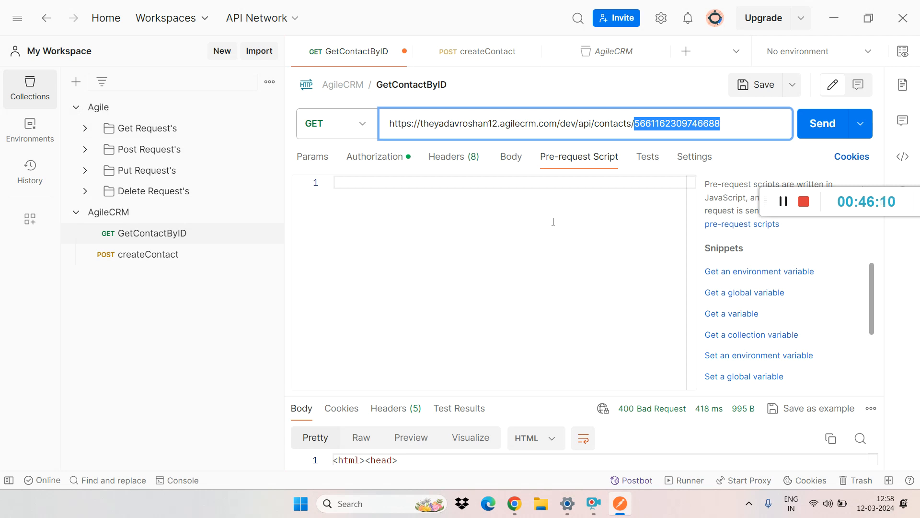
pyautogui.click(652, 124)
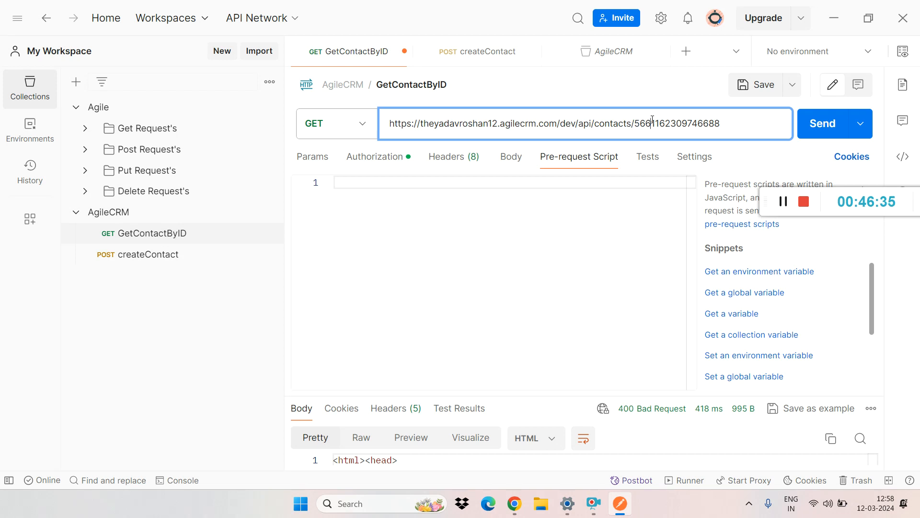
# Step: Open the empty tests script of GetContactByID, look over the response area and browse the available test snippets
pyautogui.click(655, 163)
pyautogui.click(506, 251)
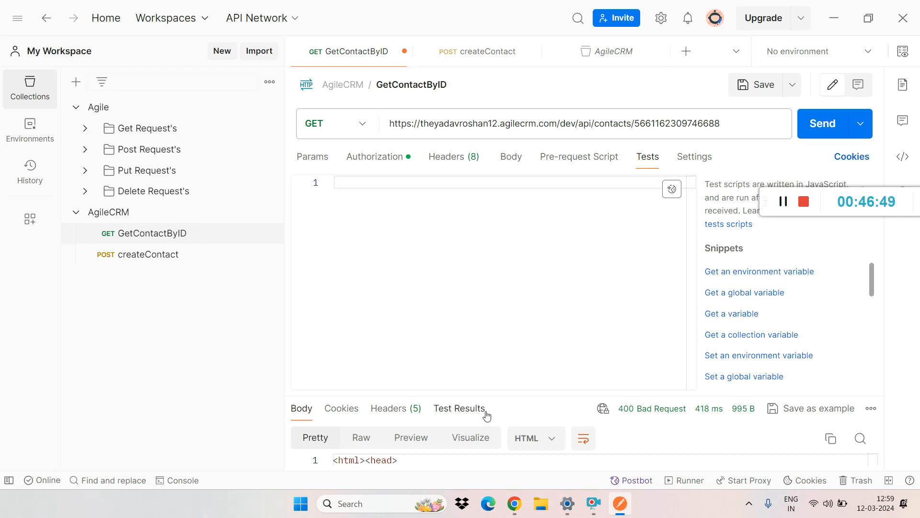
pyautogui.moveTo(520, 397); pyautogui.dragTo(546, 180)
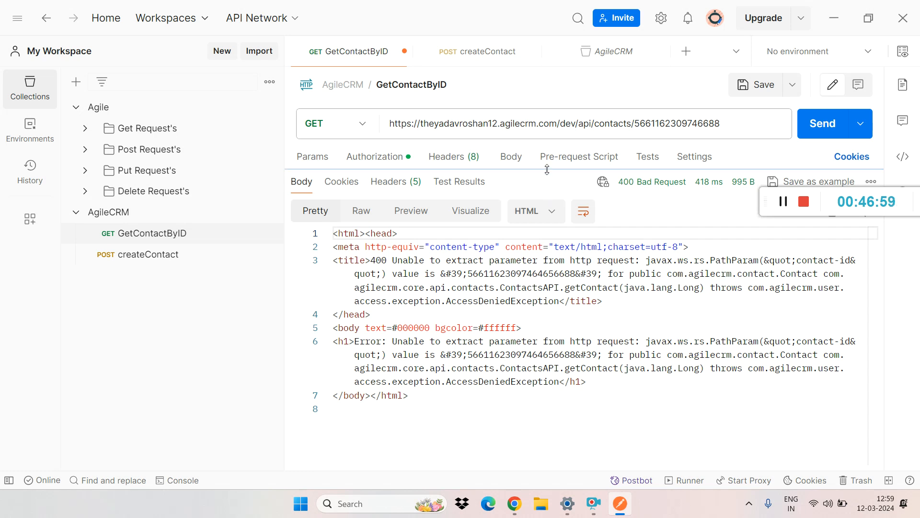
pyautogui.moveTo(548, 190); pyautogui.dragTo(548, 336)
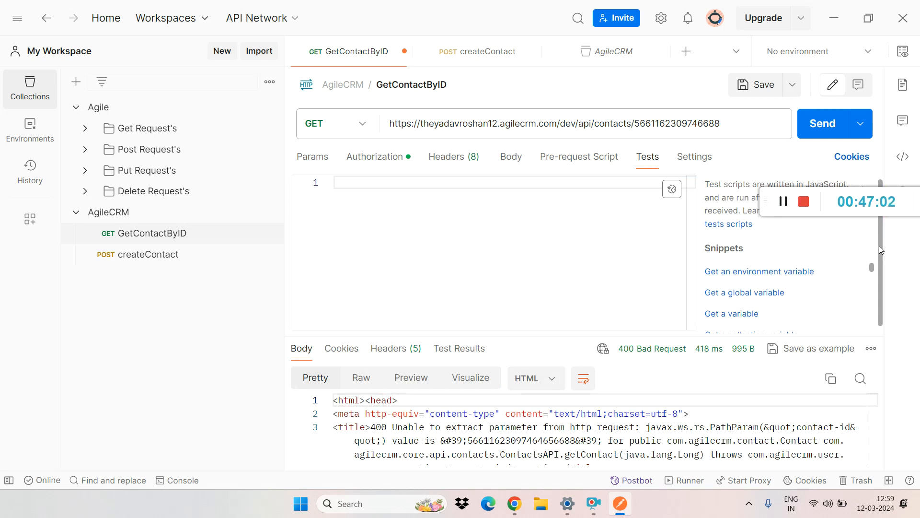
pyautogui.scroll(-1, 879, 245)
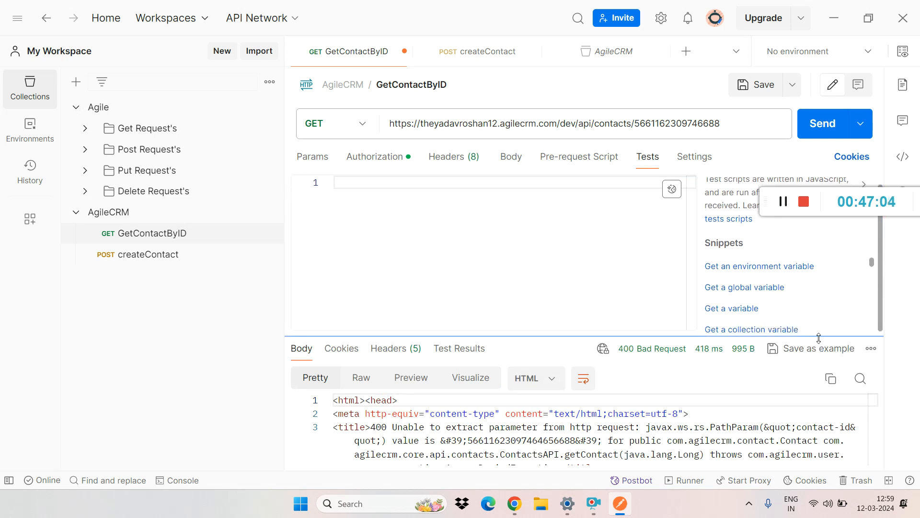
pyautogui.moveTo(818, 338); pyautogui.dragTo(819, 398)
pyautogui.moveTo(873, 288); pyautogui.dragTo(870, 345)
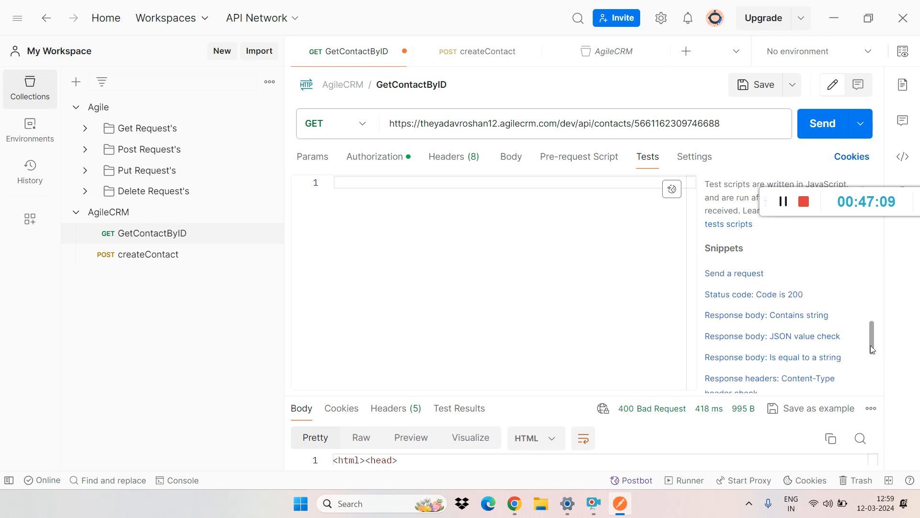
# Step: Insert the "Status code: Code is 200" and "Response body: JSON value check" test snippets, highlighting the expected values 200 and 100
pyautogui.click(744, 295)
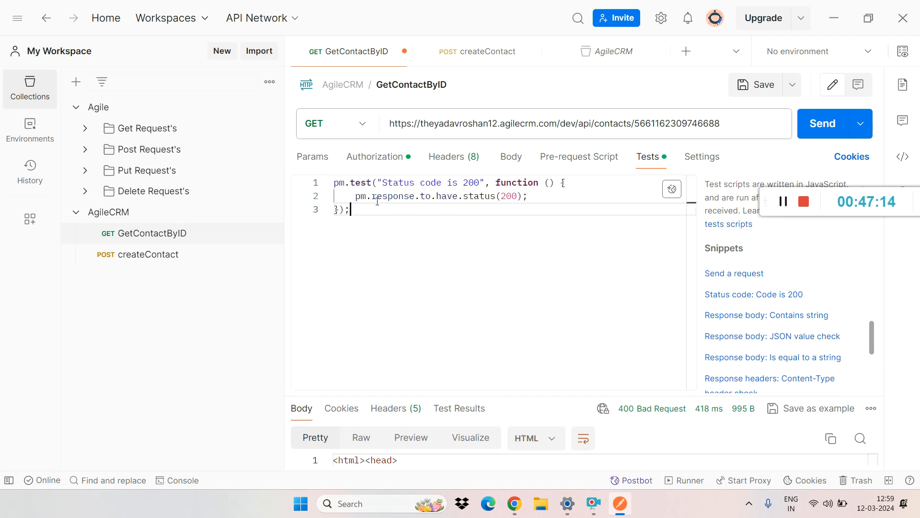
pyautogui.doubleClick(511, 197)
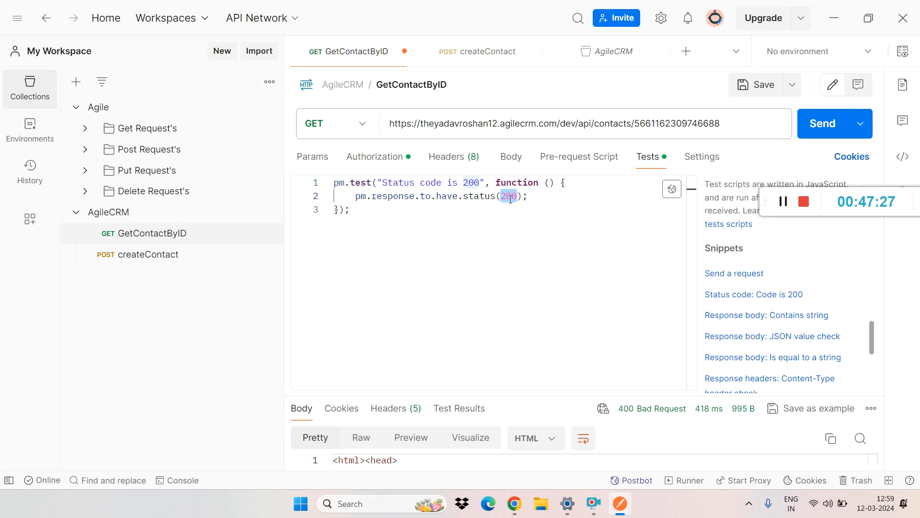
pyautogui.click(786, 341)
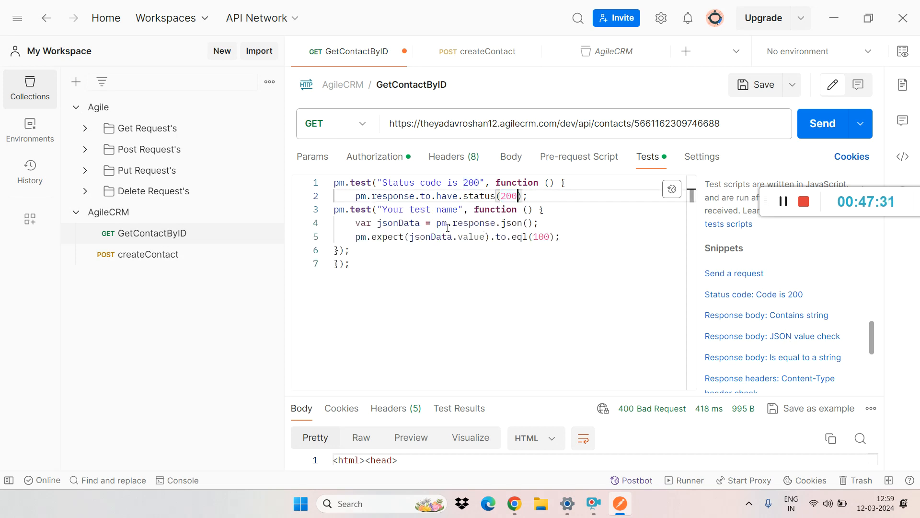
pyautogui.click(437, 236)
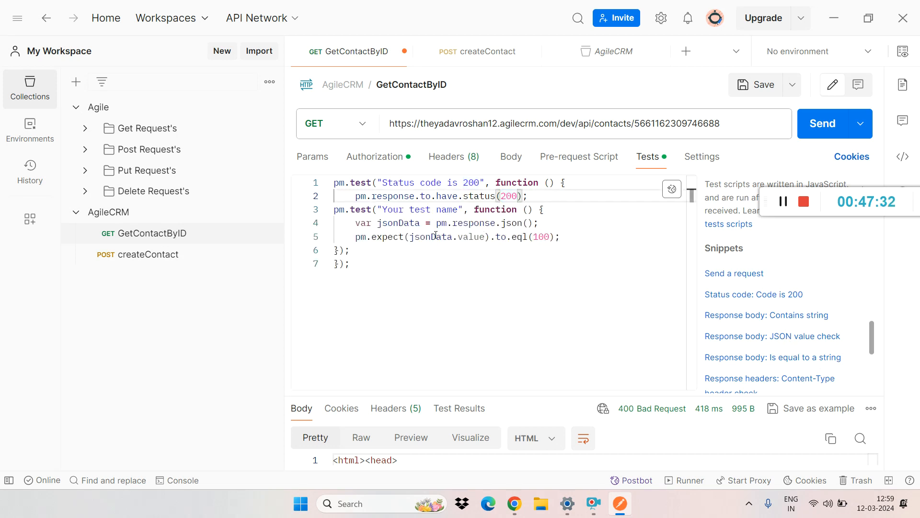
pyautogui.doubleClick(541, 237)
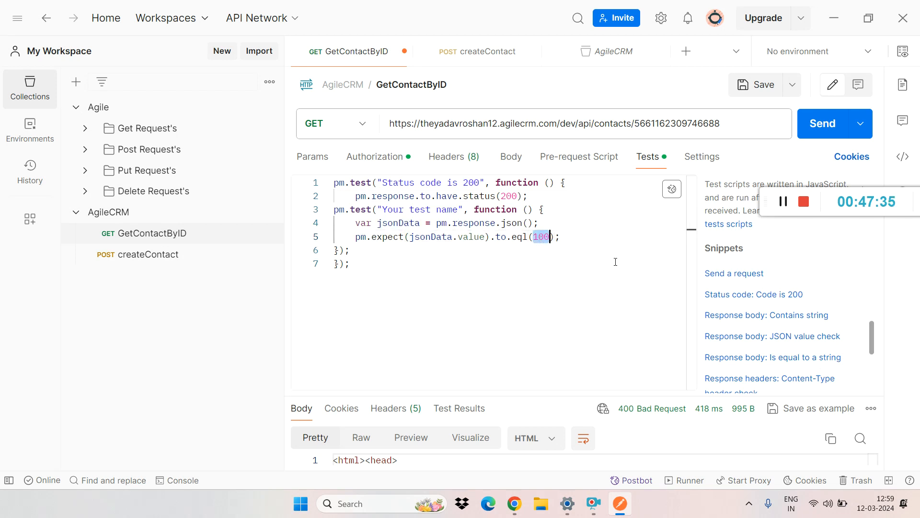
# Step: Insert the "Response body: Is equal to a string" test snippet and replace its expected string with wertyu
pyautogui.click(786, 360)
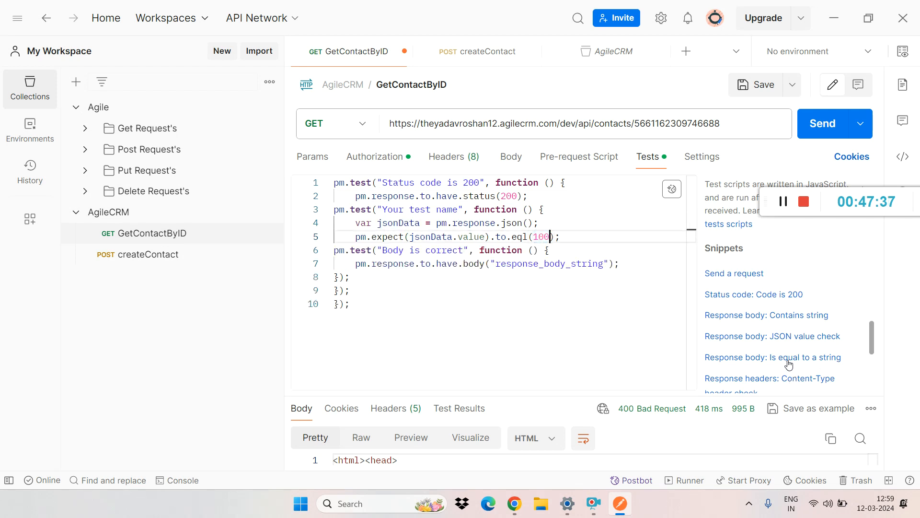
pyautogui.moveTo(498, 265); pyautogui.dragTo(602, 266)
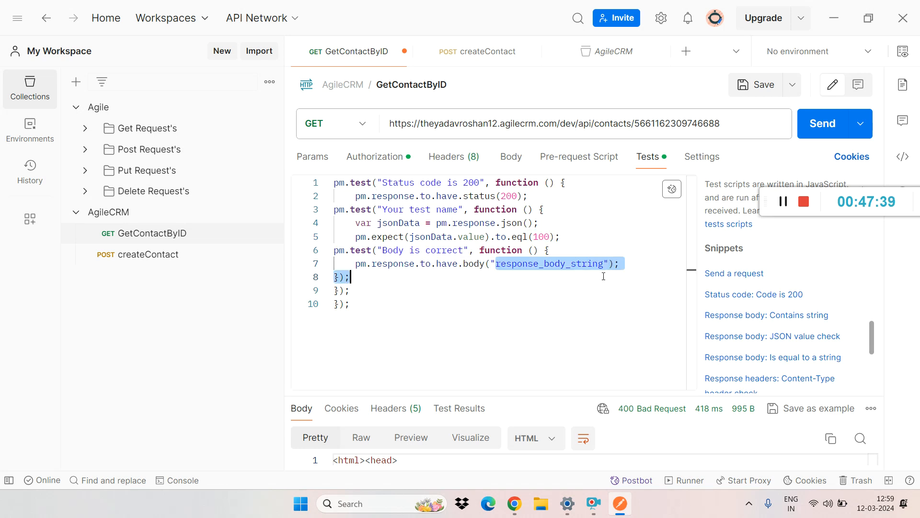
pyautogui.write('wertyu')
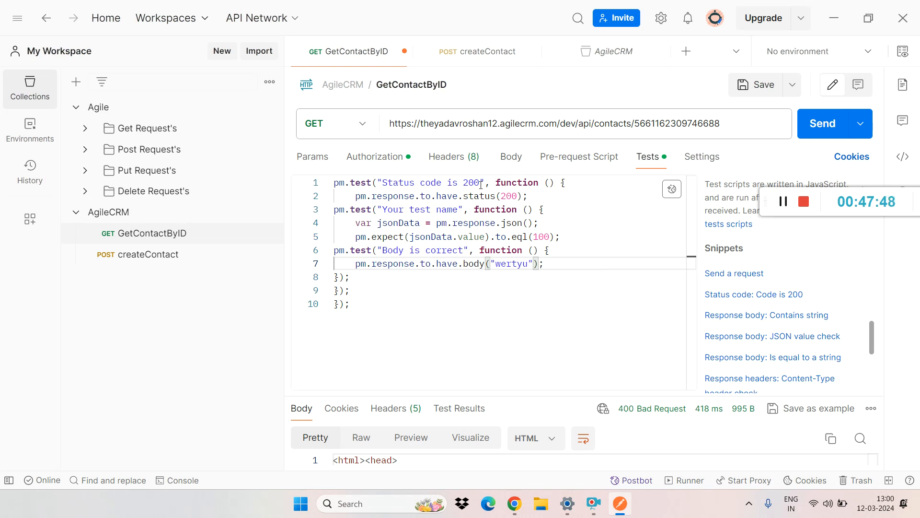
# Step: Look through the GetContactByID request settings, such as SSL verification and redirects, and return to its tests script
pyautogui.click(702, 157)
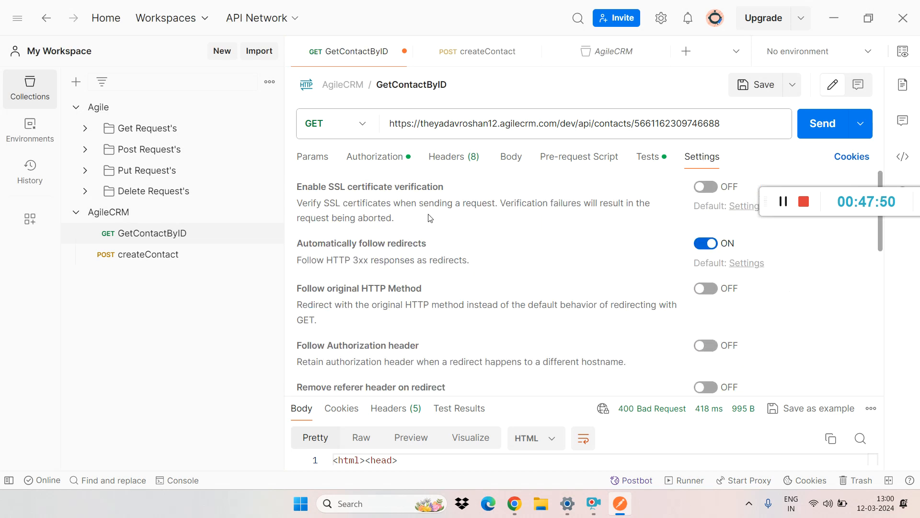
pyautogui.moveTo(879, 223); pyautogui.dragTo(890, 201)
pyautogui.click(642, 160)
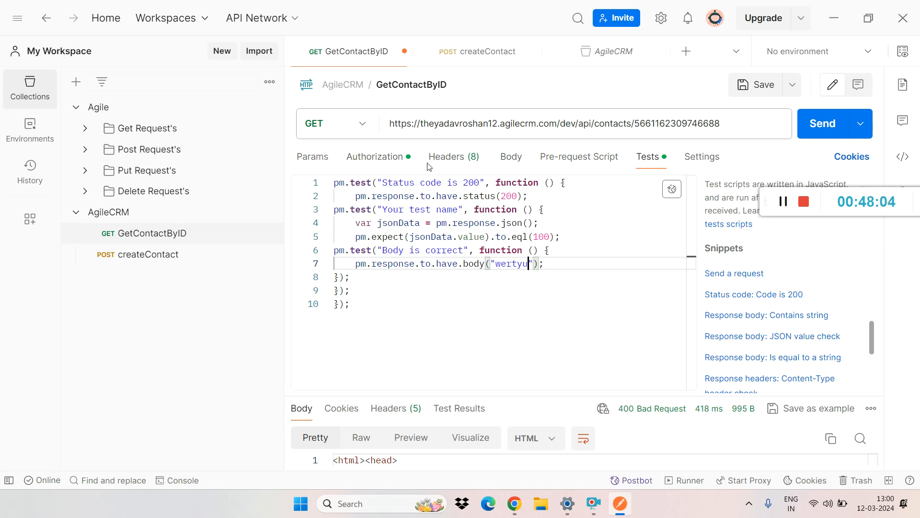
# Step: Send the GetContactByID request, view its test results and highlight the expected status code 200 in the script
pyautogui.click(624, 236)
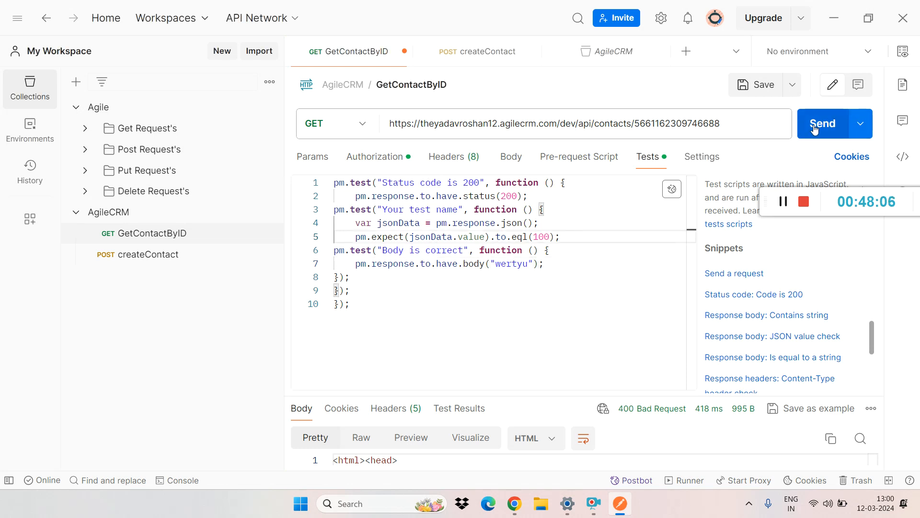
pyautogui.click(823, 124)
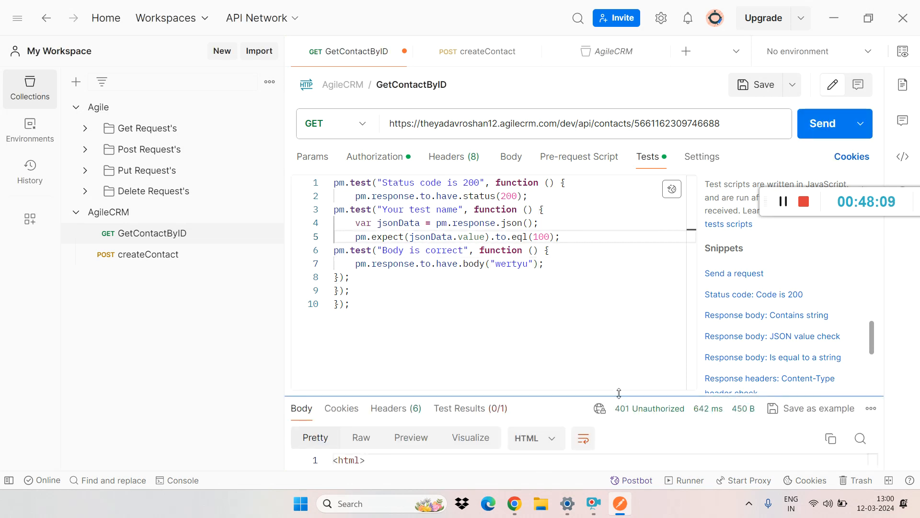
pyautogui.moveTo(619, 393); pyautogui.dragTo(619, 259)
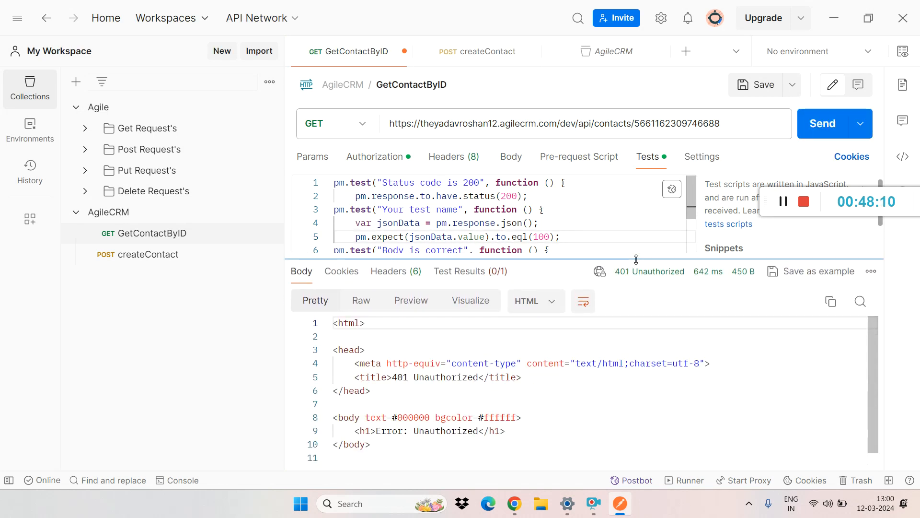
pyautogui.click(472, 271)
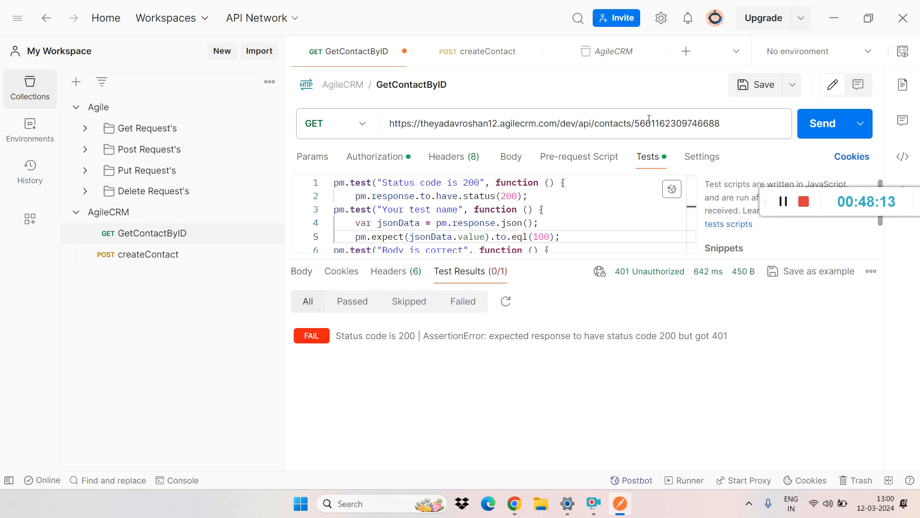
pyautogui.doubleClick(508, 197)
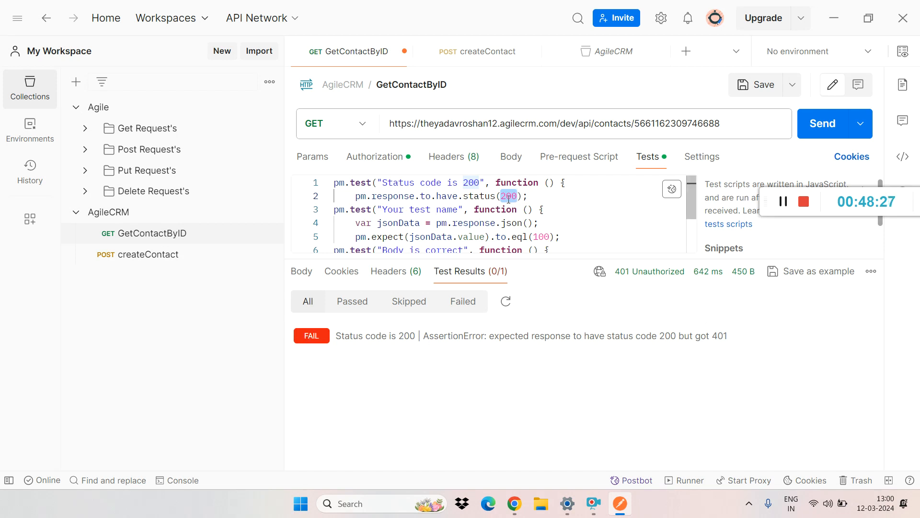
# Step: Open the createContact request and copy the contact ID from the beginning of its response body
pyautogui.rightClick(168, 261)
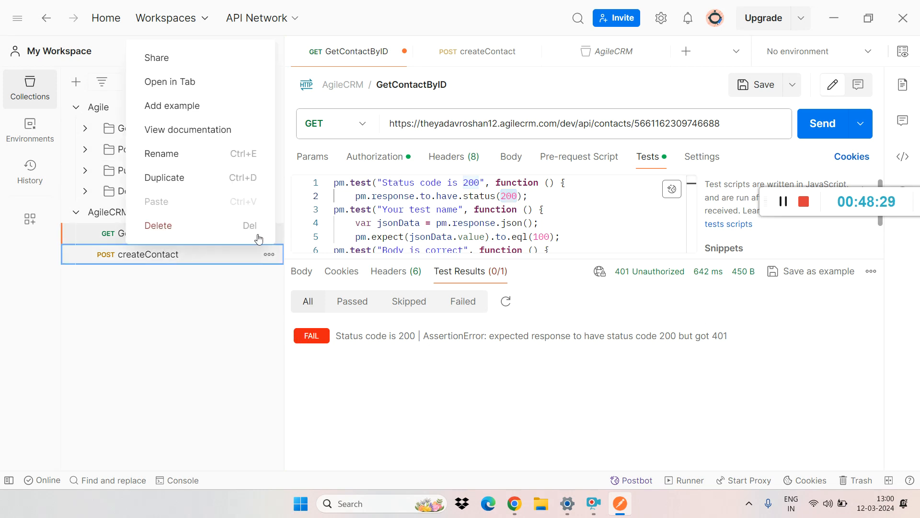
pyautogui.click(219, 256)
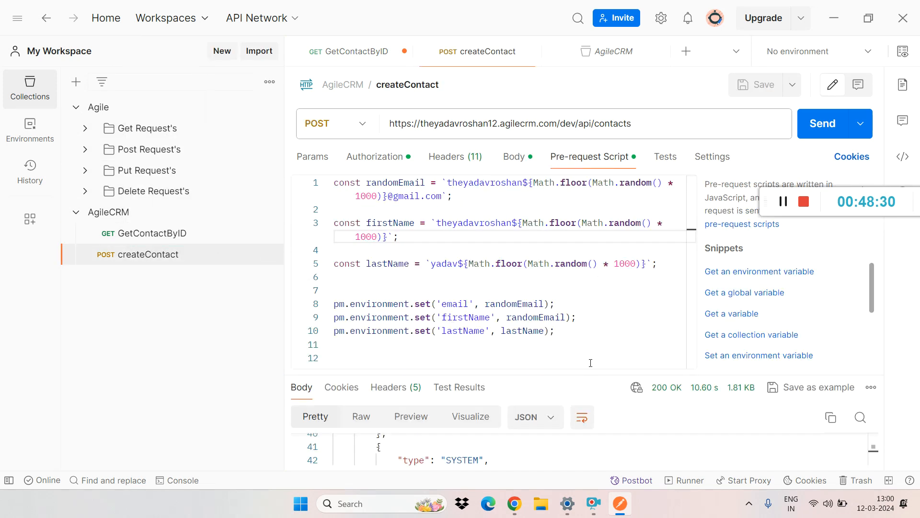
pyautogui.moveTo(582, 375); pyautogui.dragTo(582, 219)
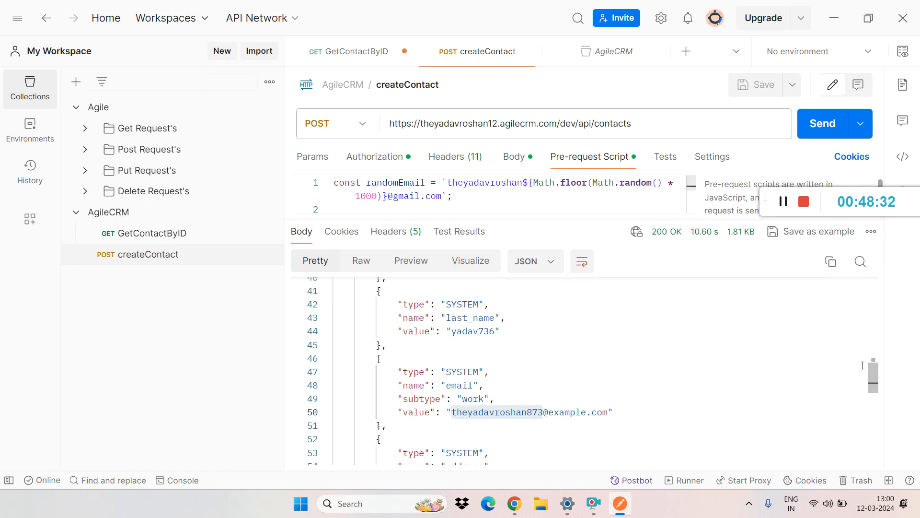
pyautogui.moveTo(874, 382); pyautogui.dragTo(873, 296)
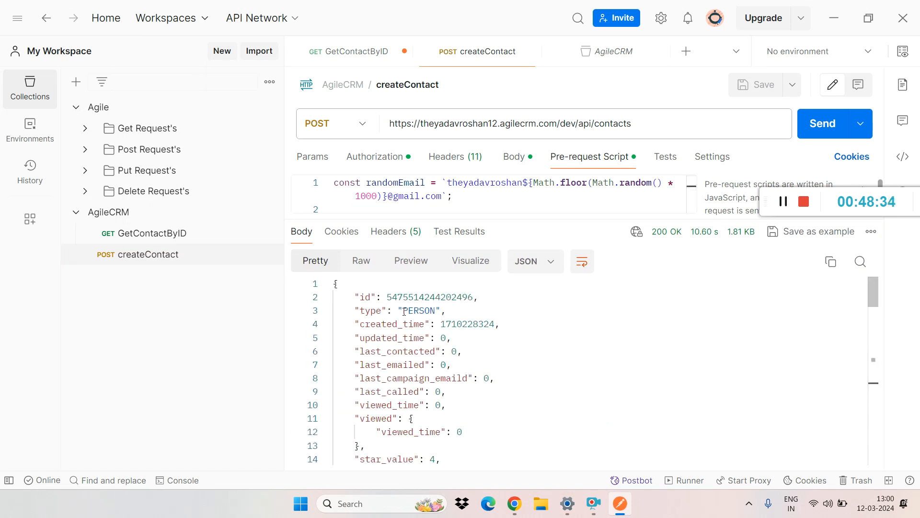
pyautogui.doubleClick(408, 297)
pyautogui.hotkey('ctrl', 'c')
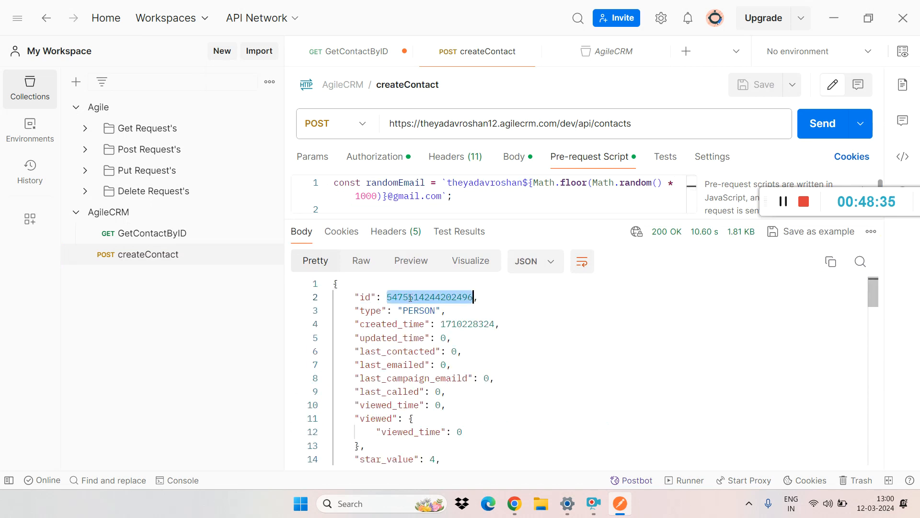
pyautogui.click(636, 120)
pyautogui.click(644, 124)
# Step: Replace the contact ID in the GetContactByID URL with the one copied from the createContact response
pyautogui.click(153, 234)
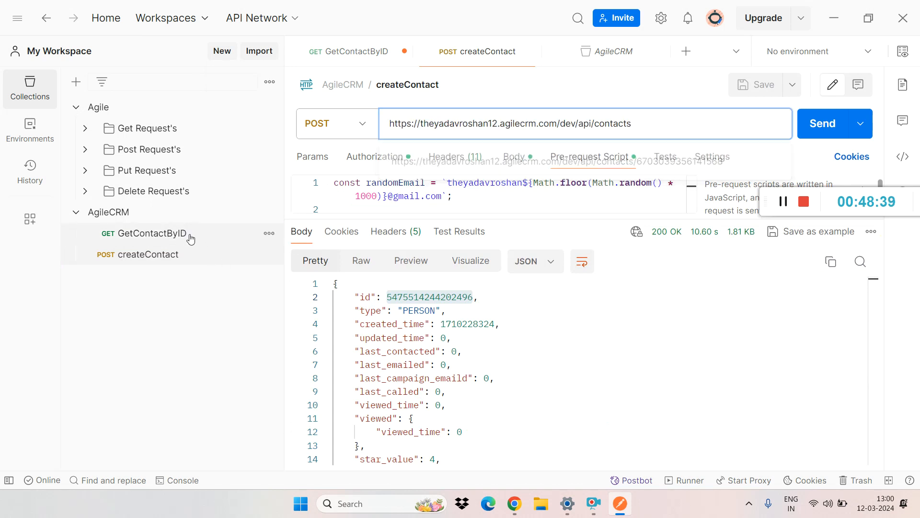
pyautogui.doubleClick(695, 124)
pyautogui.hotkey('ctrl', 'v')
# Step: Delete the JSON value and body tests, and clear the rest of the GetContactByID tests script
pyautogui.click(554, 208)
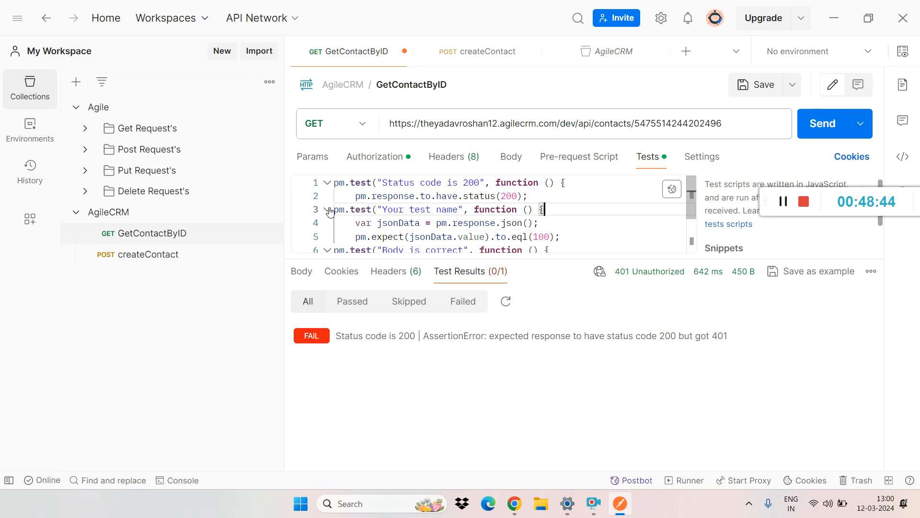
pyautogui.moveTo(335, 212); pyautogui.dragTo(450, 266)
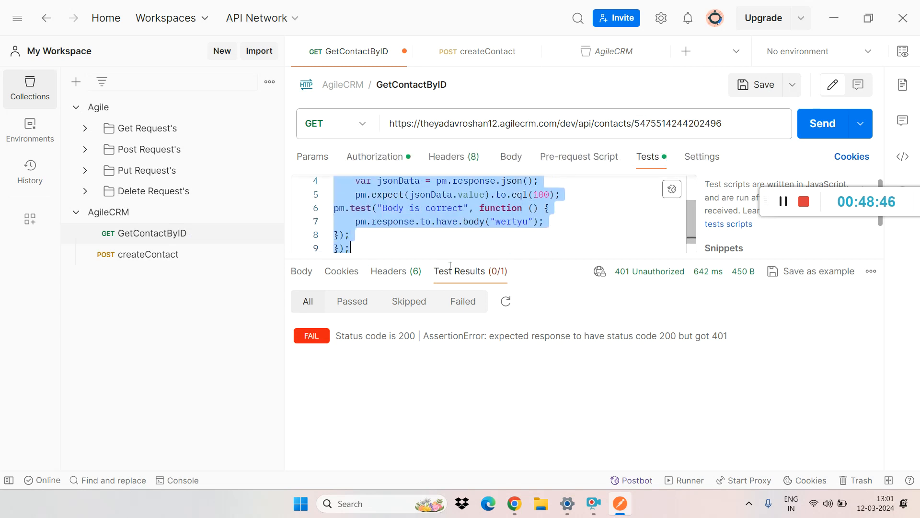
pyautogui.press('BackSpace')
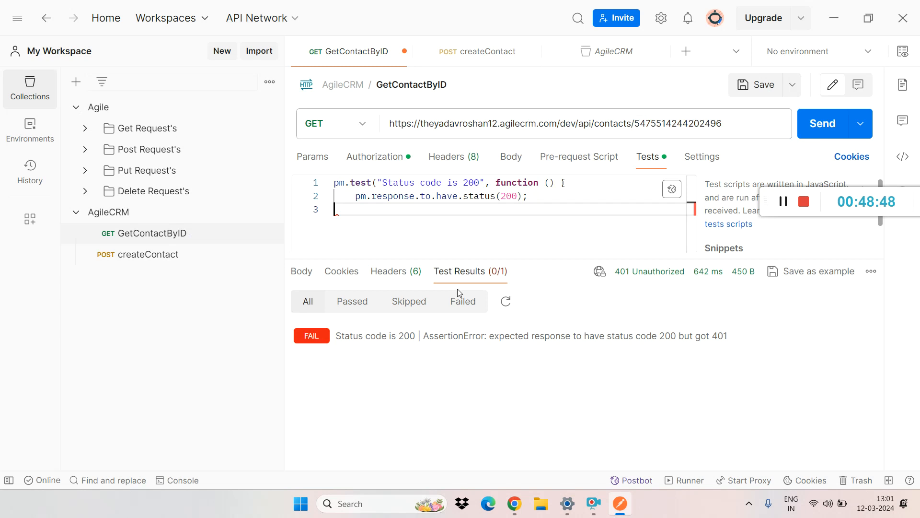
pyautogui.write('}')
pyautogui.hotkey('ctrl', 'a')
pyautogui.press('BackSpace')
pyautogui.click(766, 202)
pyautogui.moveTo(766, 202); pyautogui.dragTo(730, 56)
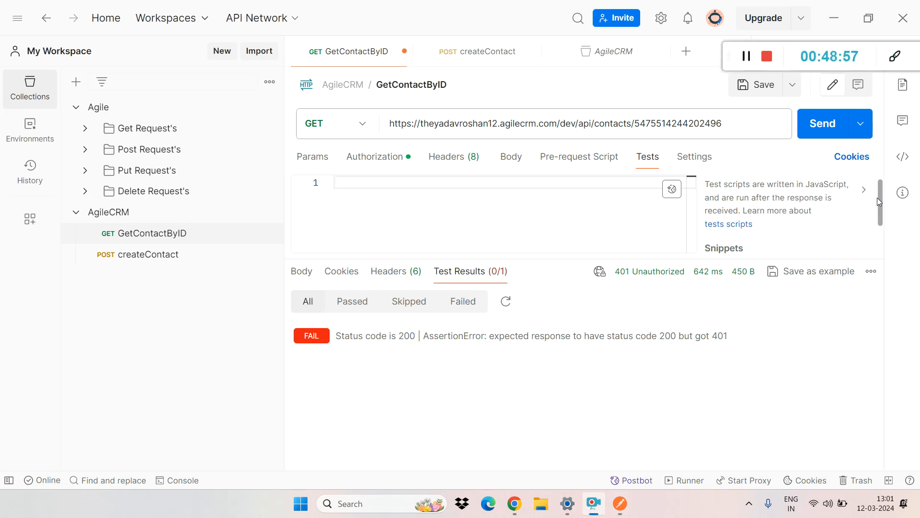
# Step: Insert the "Status code: Code is 200" snippet as the only test, then save and send the GetContactByID request
pyautogui.moveTo(879, 199); pyautogui.dragTo(889, 259)
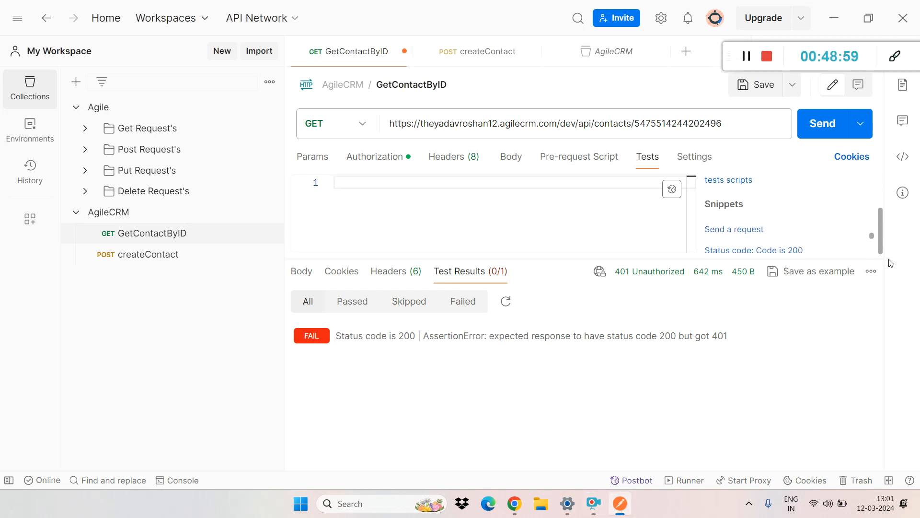
pyautogui.click(791, 250)
pyautogui.click(756, 85)
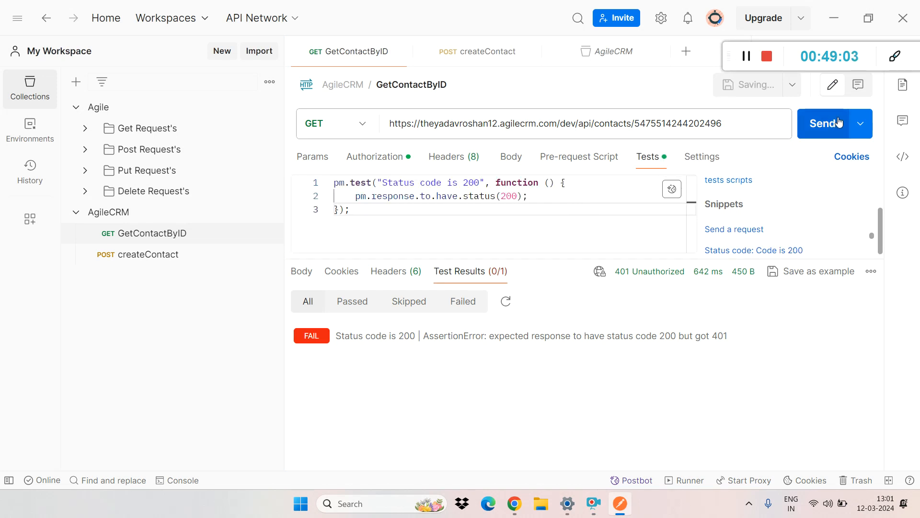
pyautogui.click(823, 124)
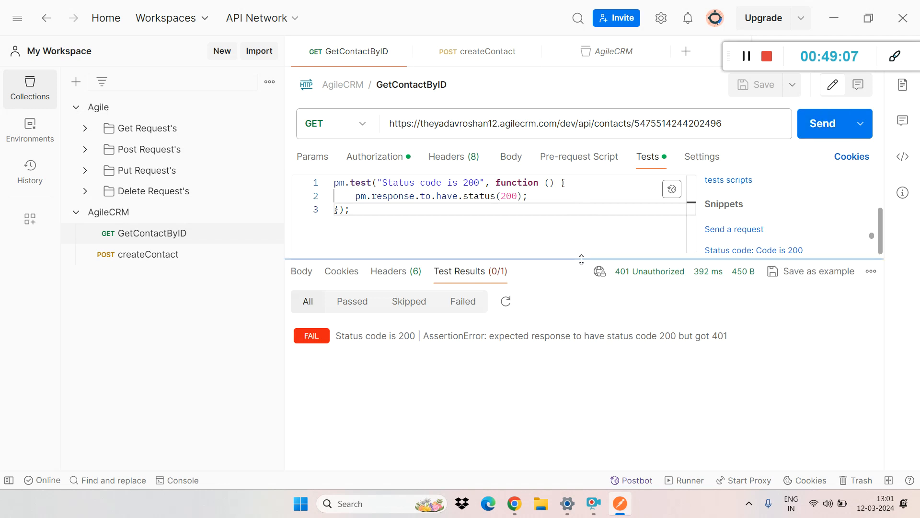
# Step: Change the GetContactByID authorization type to Basic Auth, then save and send the request
pyautogui.moveTo(562, 259); pyautogui.dragTo(561, 362)
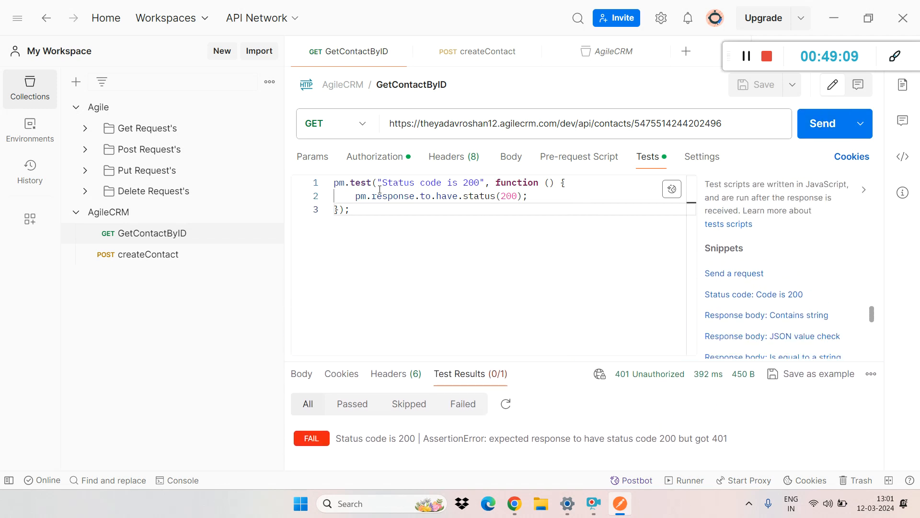
pyautogui.click(366, 158)
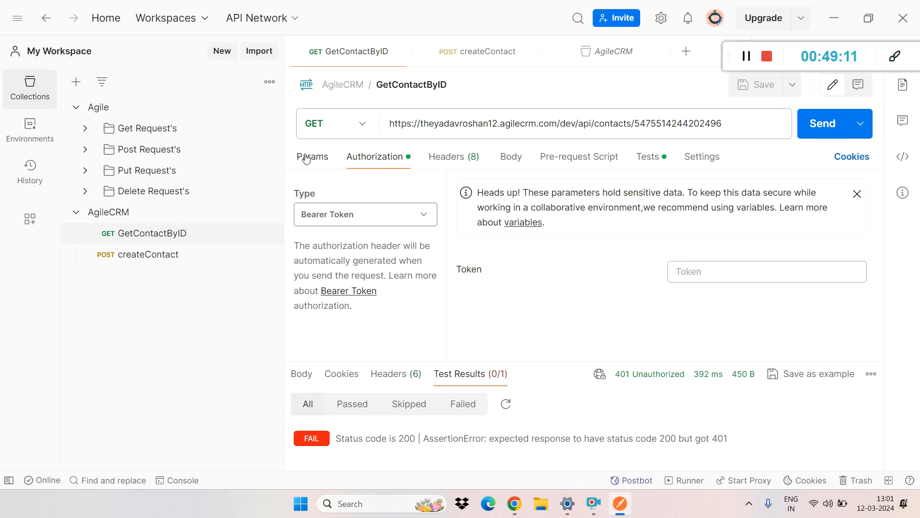
pyautogui.click(317, 214)
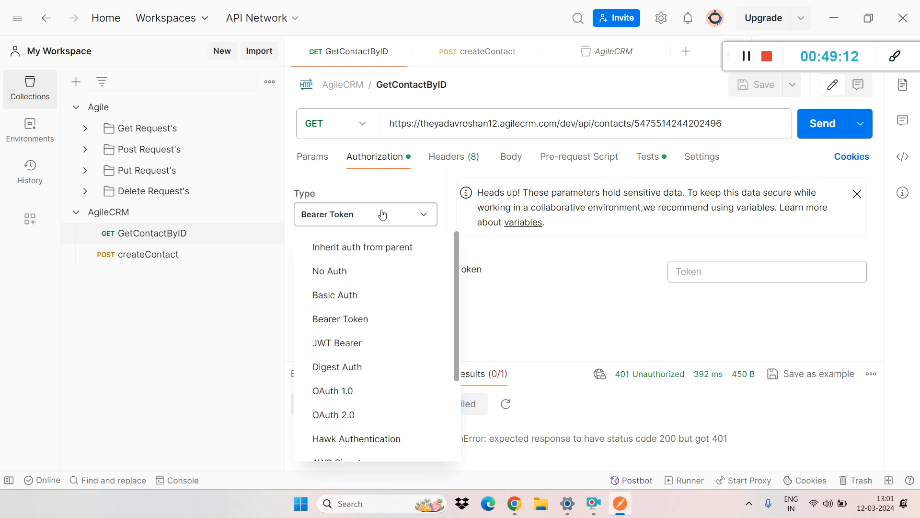
pyautogui.click(350, 295)
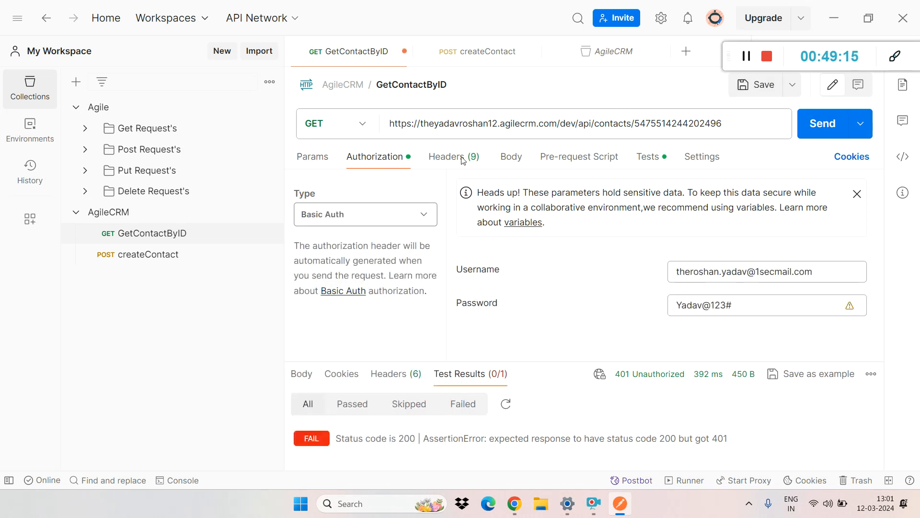
pyautogui.click(760, 86)
pyautogui.click(816, 118)
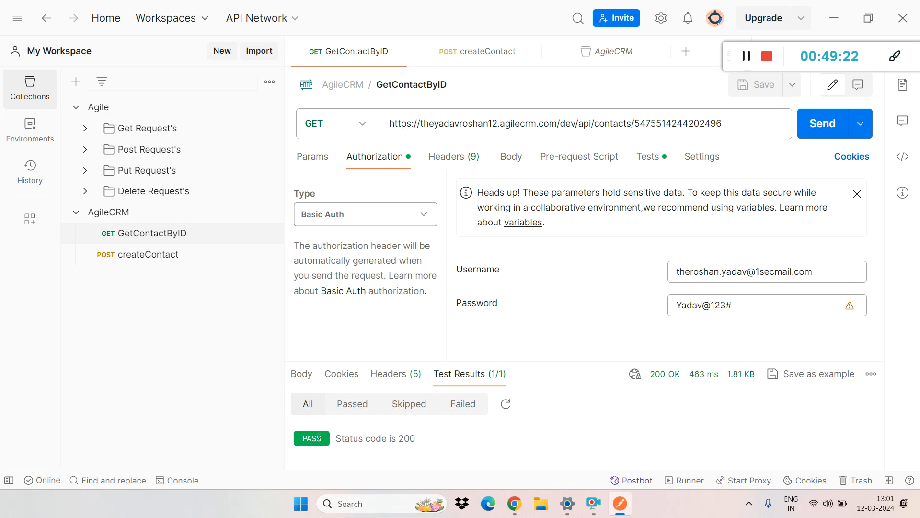
# Step: Change the expected status code in the GetContactByID test to 201, then save and send the request
pyautogui.click(504, 158)
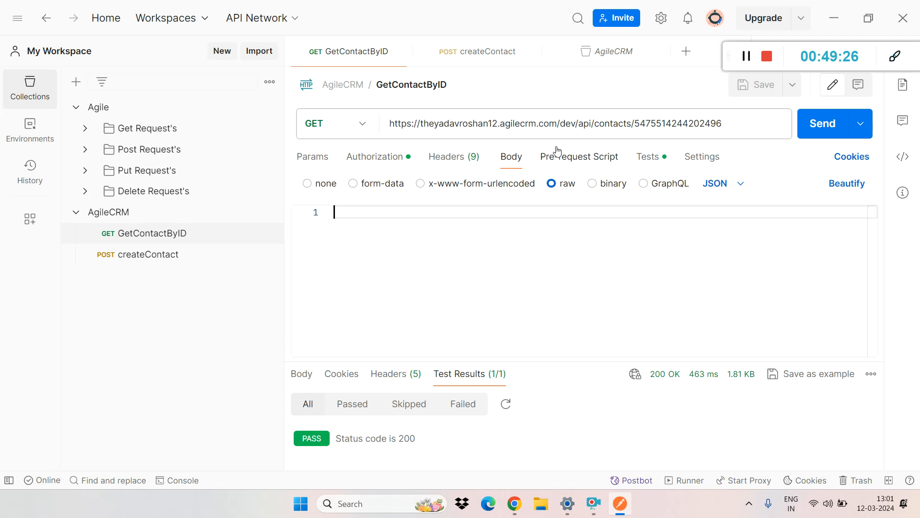
pyautogui.click(645, 158)
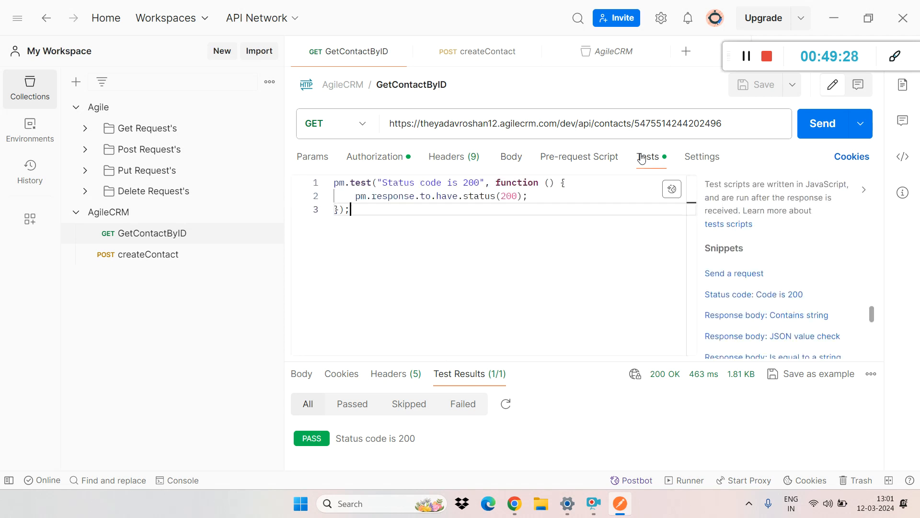
pyautogui.click(518, 195)
pyautogui.press('BackSpace')
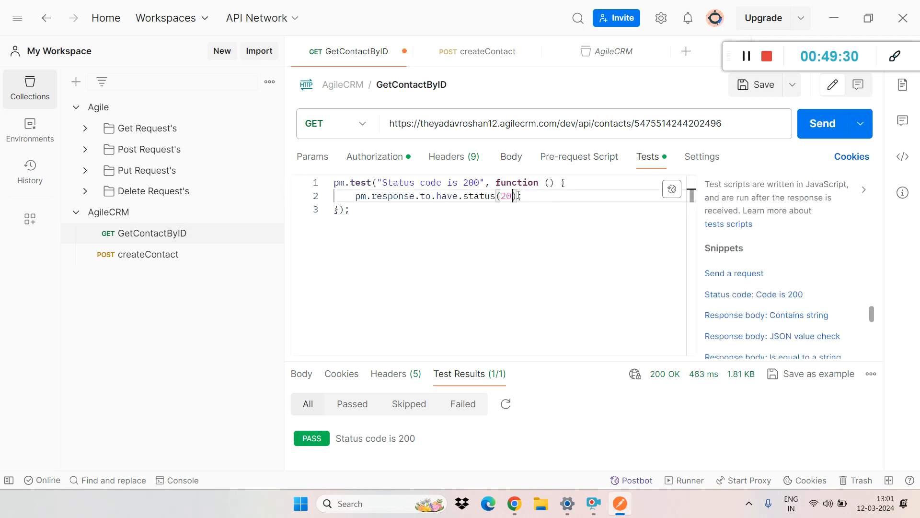
pyautogui.write('1')
pyautogui.hotkey('ctrl', 's')
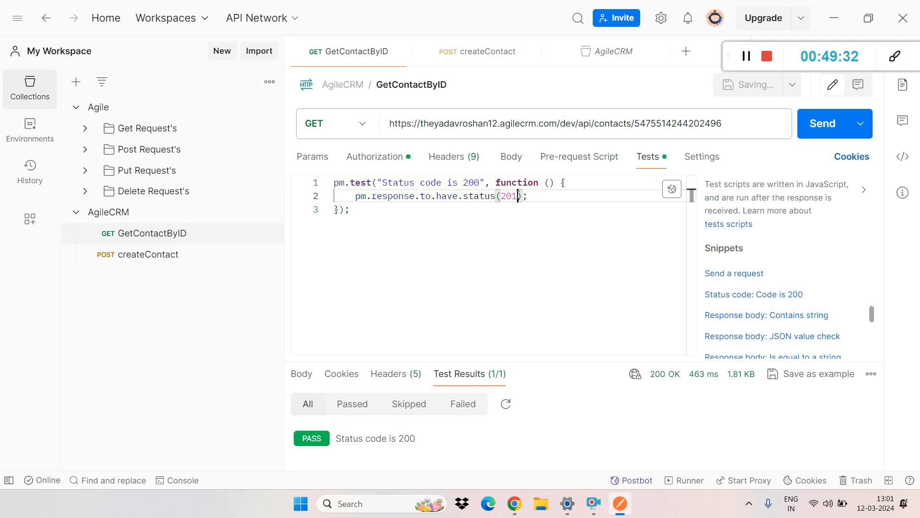
pyautogui.click(825, 125)
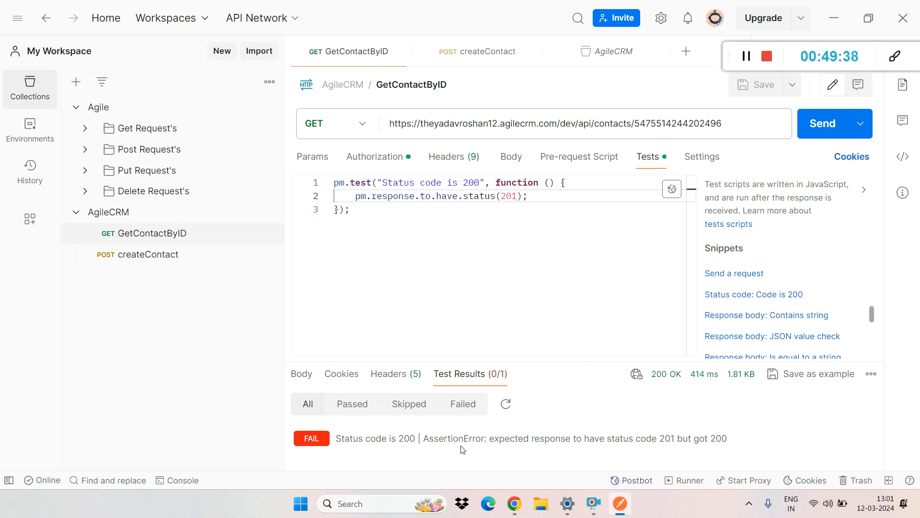
# Step: Add the line console.log("dbshjddfhjdvhfvyd"); below the status code test and save the request
pyautogui.tripleClick(395, 195)
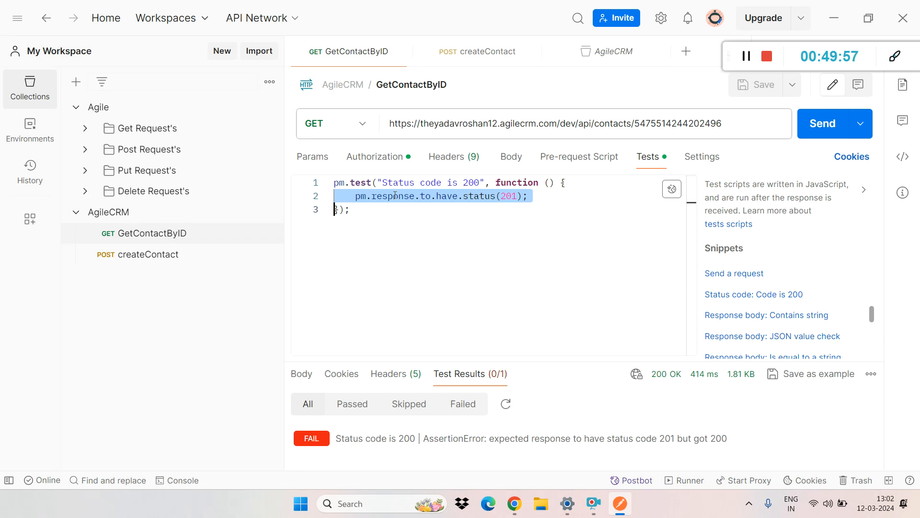
pyautogui.click(364, 211)
pyautogui.press('Return')
pyautogui.write('cons')
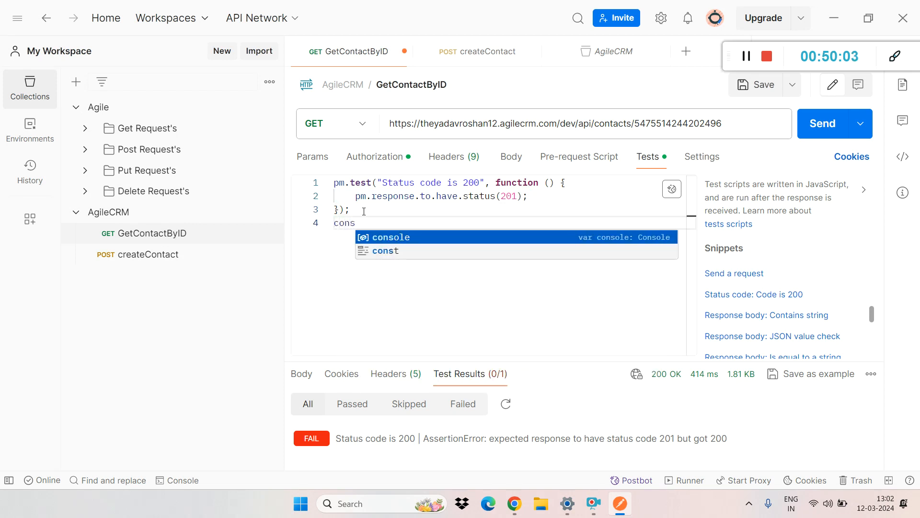
pyautogui.press('Tab')
pyautogui.write('.log')
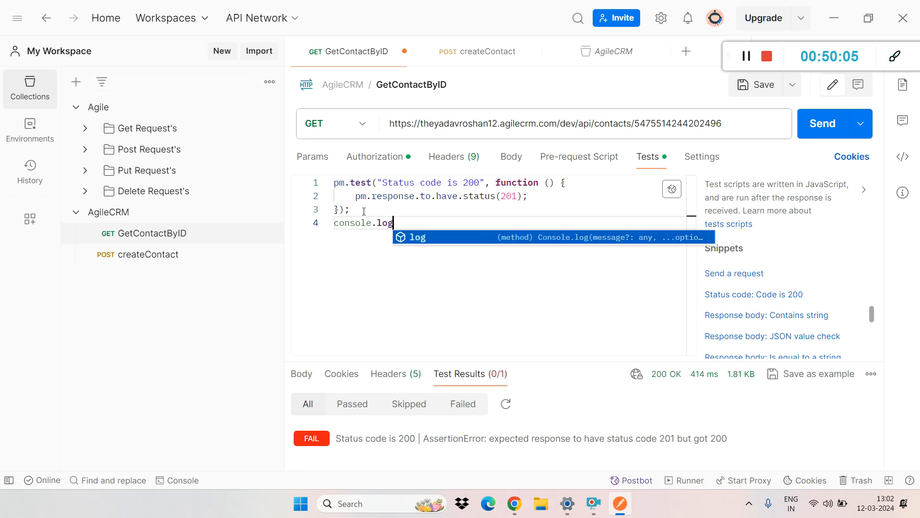
pyautogui.press('Escape')
pyautogui.write('("')
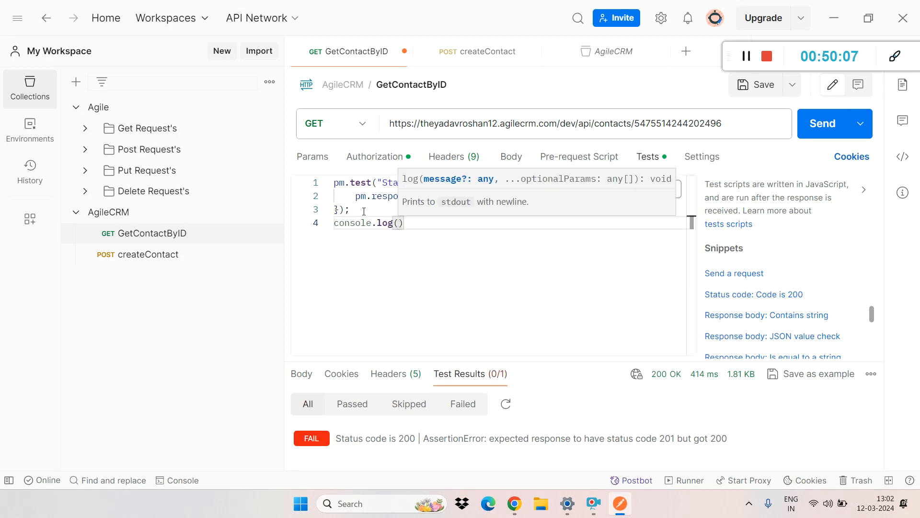
pyautogui.write('dbshjddfhjdvhfvyd')
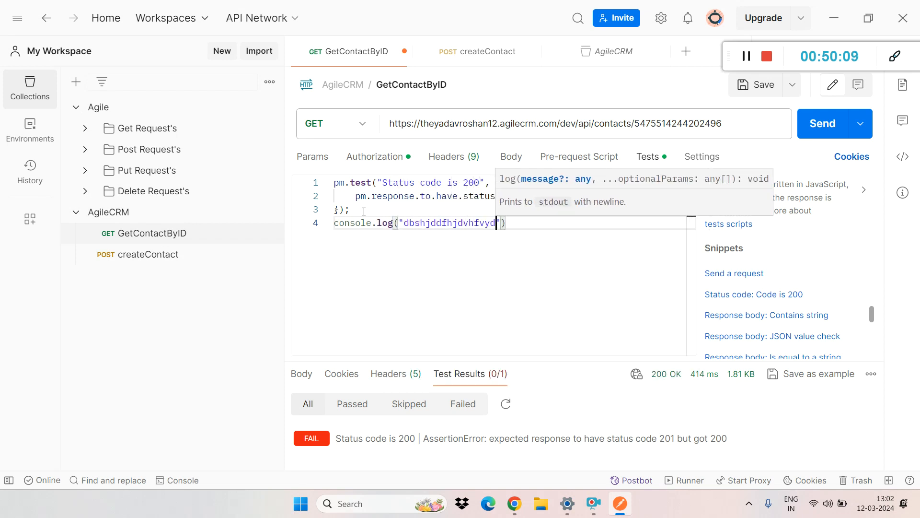
pyautogui.click(524, 222)
pyautogui.write(';')
pyautogui.hotkey('ctrl', 's')
# Step: Set the expected status code in the test to 200, then save and send GetContactByID
pyautogui.click(516, 195)
pyautogui.press('BackSpace')
pyautogui.write('00);')
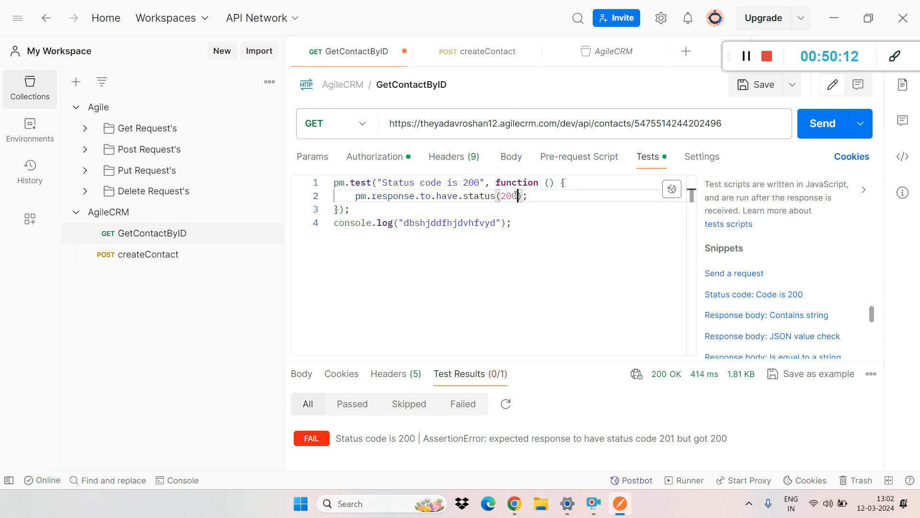
pyautogui.hotkey('ctrl', 's')
pyautogui.click(817, 123)
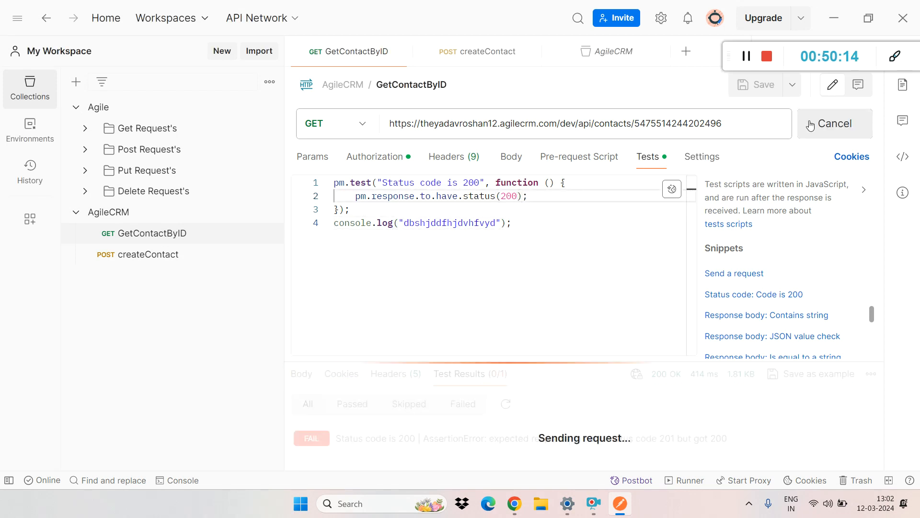
# Step: Open the console, examine the message logged by the test script, and shrink the console pane
pyautogui.moveTo(513, 360); pyautogui.dragTo(421, 225)
pyautogui.click(183, 480)
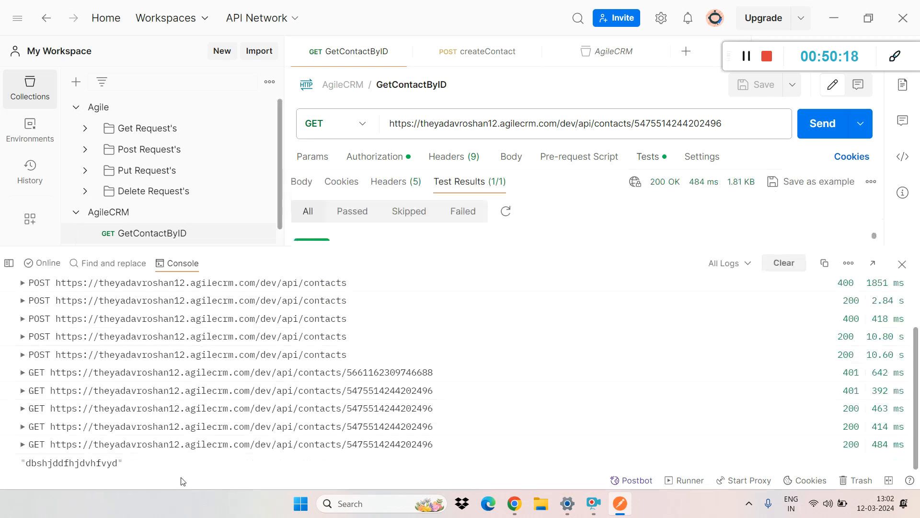
pyautogui.doubleClick(62, 464)
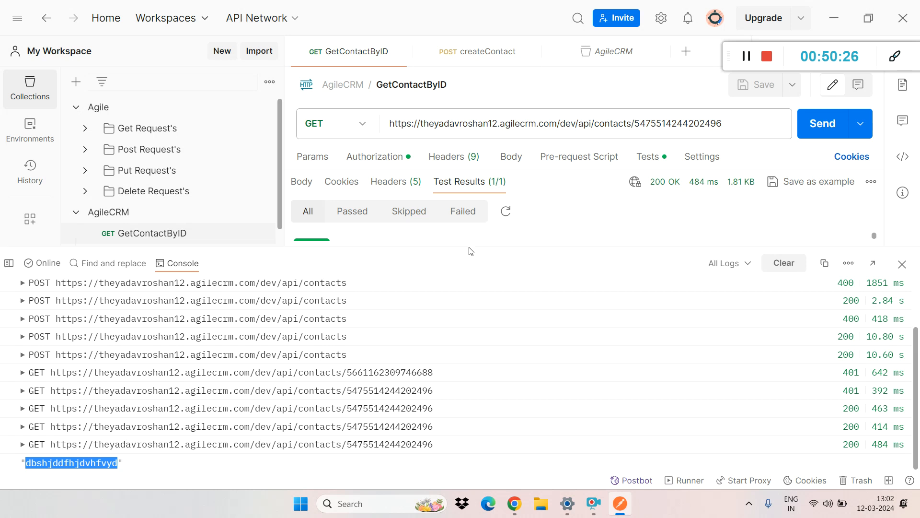
pyautogui.moveTo(469, 250); pyautogui.dragTo(464, 436)
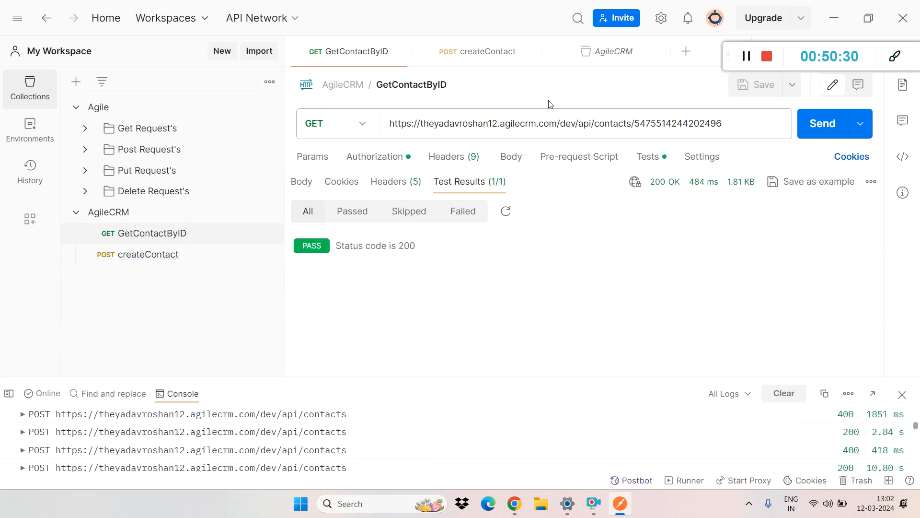
# Step: Compare the base URL of Get contact by ID in the Agile collection with that of GetContactByID in AgileCRM
pyautogui.click(128, 255)
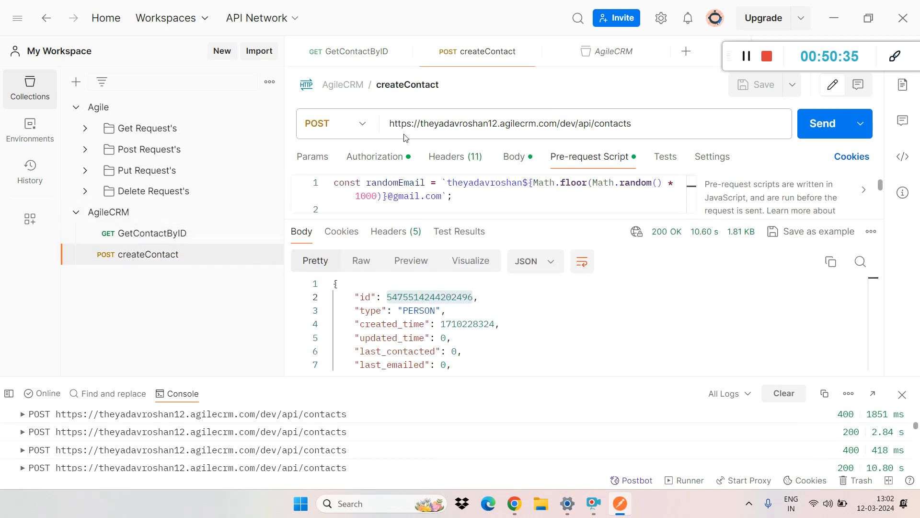
pyautogui.click(87, 130)
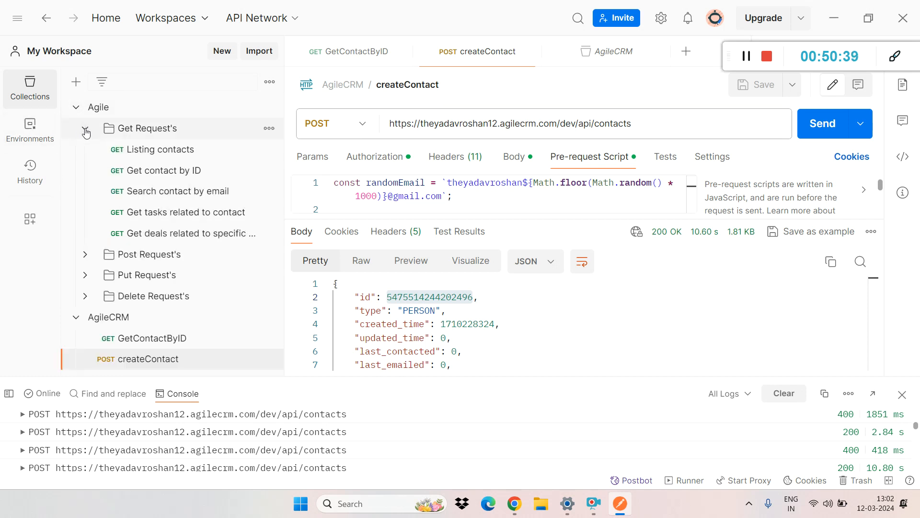
pyautogui.click(156, 181)
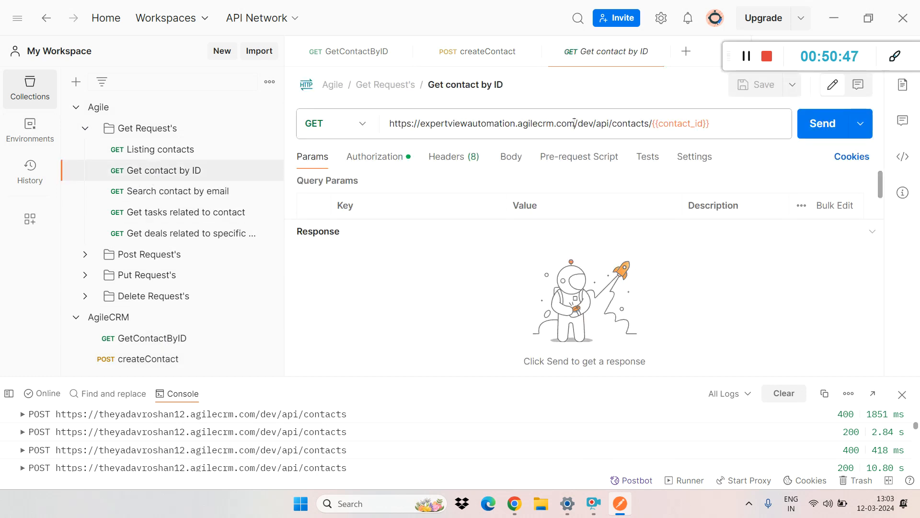
pyautogui.moveTo(574, 124); pyautogui.dragTo(389, 123)
pyautogui.click(165, 338)
pyautogui.moveTo(557, 123); pyautogui.dragTo(405, 144)
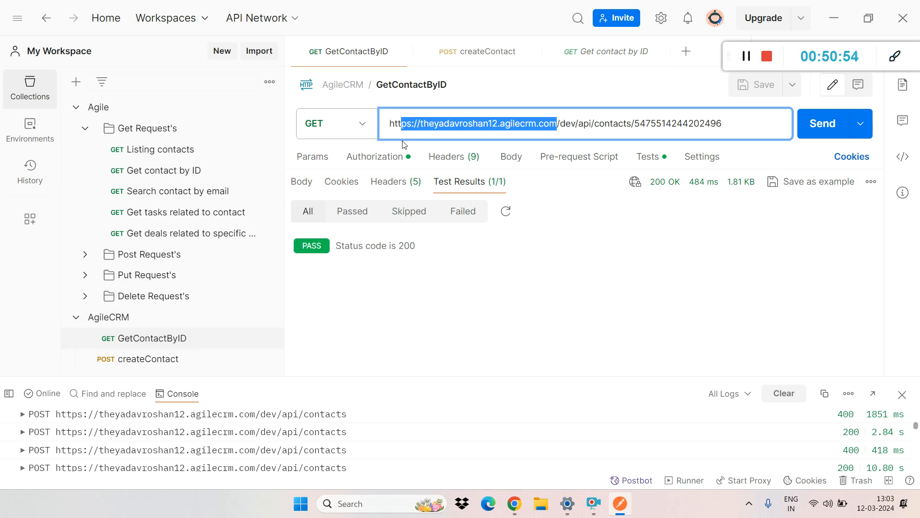
pyautogui.doubleClick(475, 123)
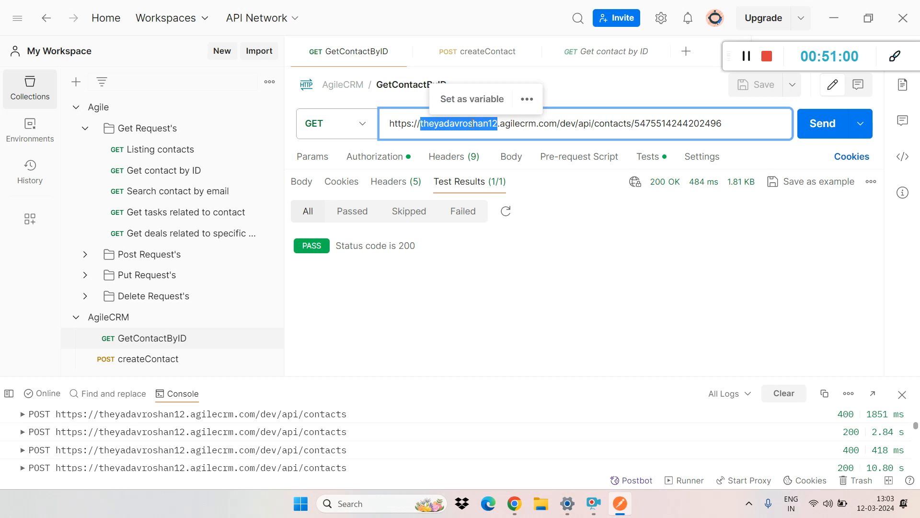
# Step: Compare the Listing contacts URL with the GetContactByID URL, and collapse the Get Request's folder
pyautogui.click(200, 153)
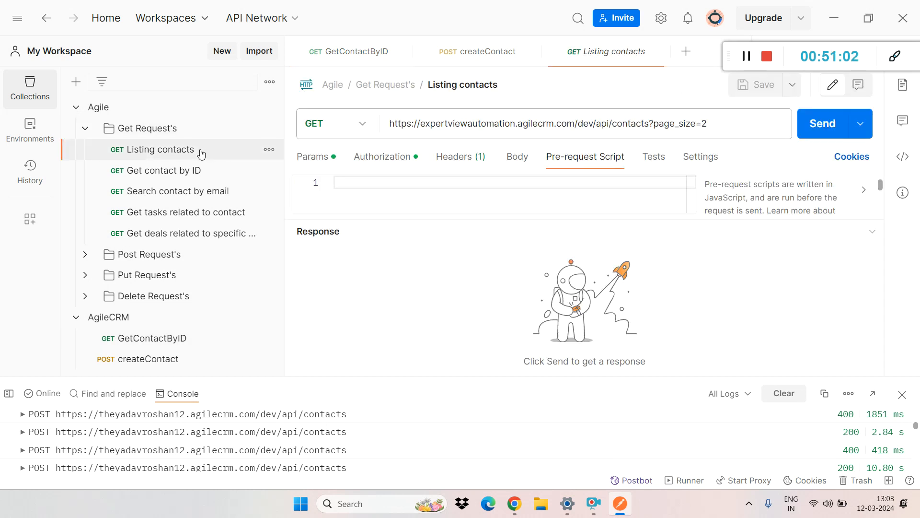
pyautogui.click(155, 341)
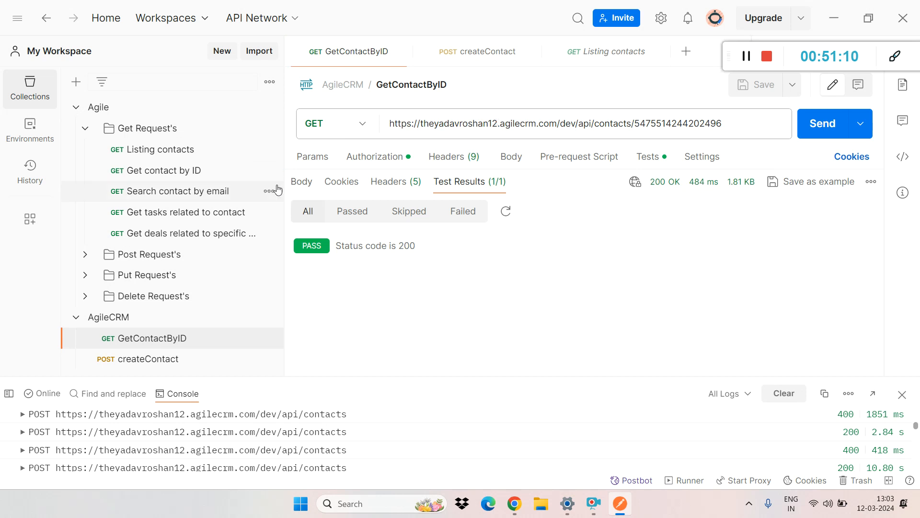
pyautogui.click(196, 153)
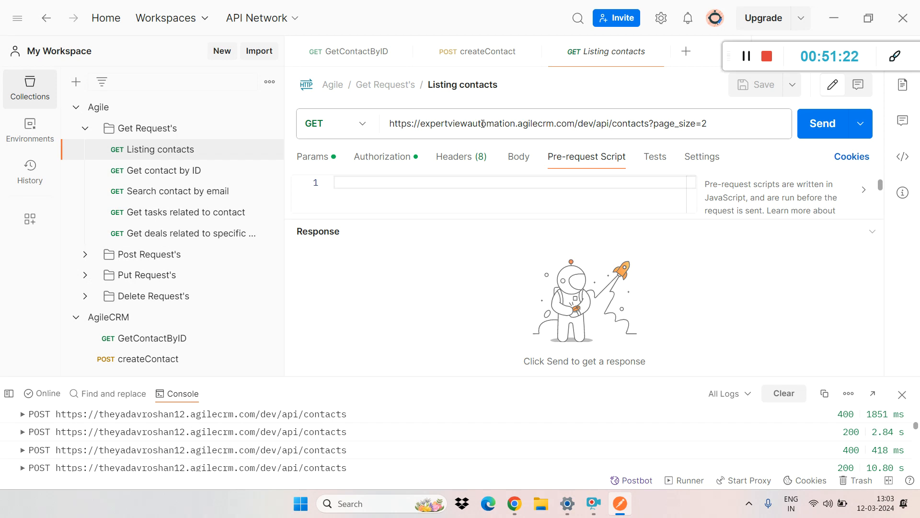
pyautogui.click(84, 130)
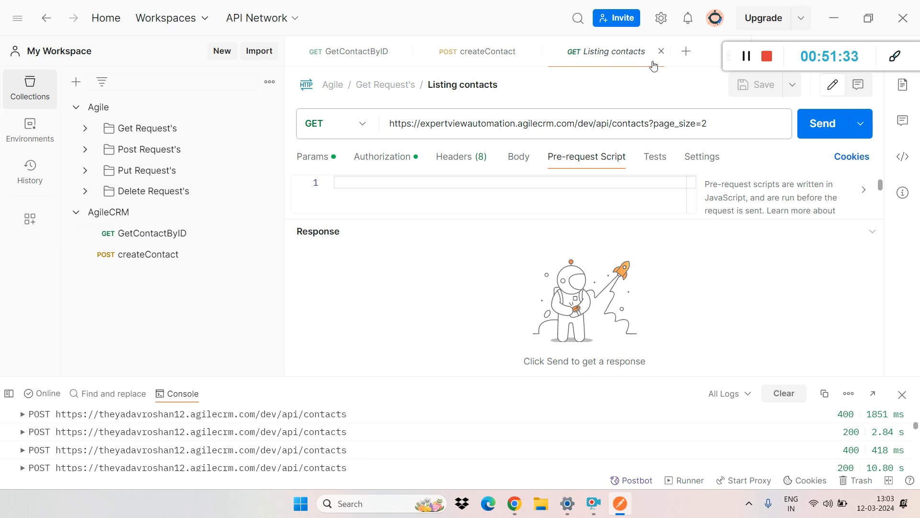
# Step: Open the workspace's global variables for editing
pyautogui.moveTo(734, 59); pyautogui.dragTo(688, 276)
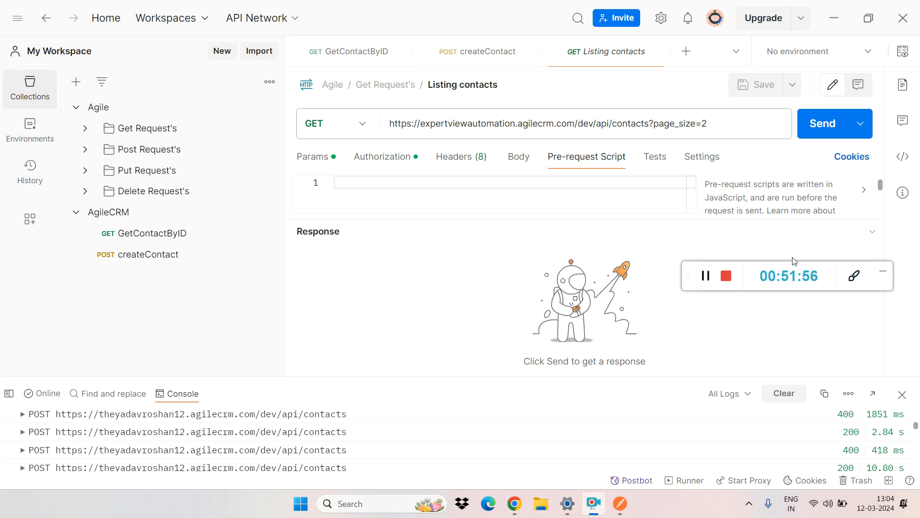
pyautogui.click(903, 51)
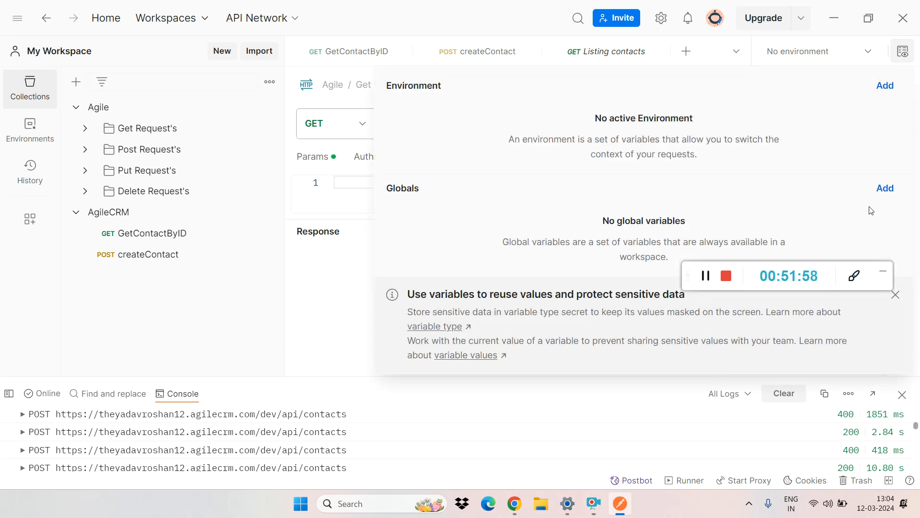
pyautogui.click(885, 191)
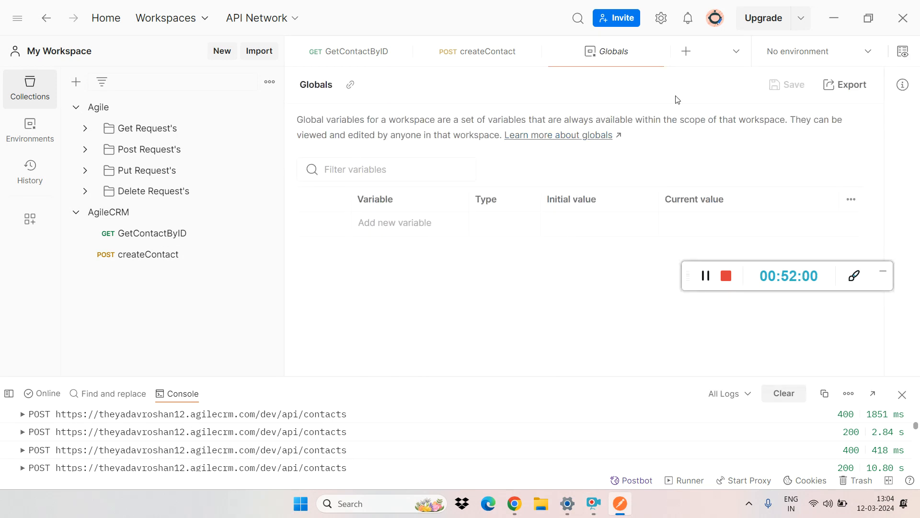
# Step: Create a new environment named stage
pyautogui.click(903, 51)
pyautogui.click(886, 86)
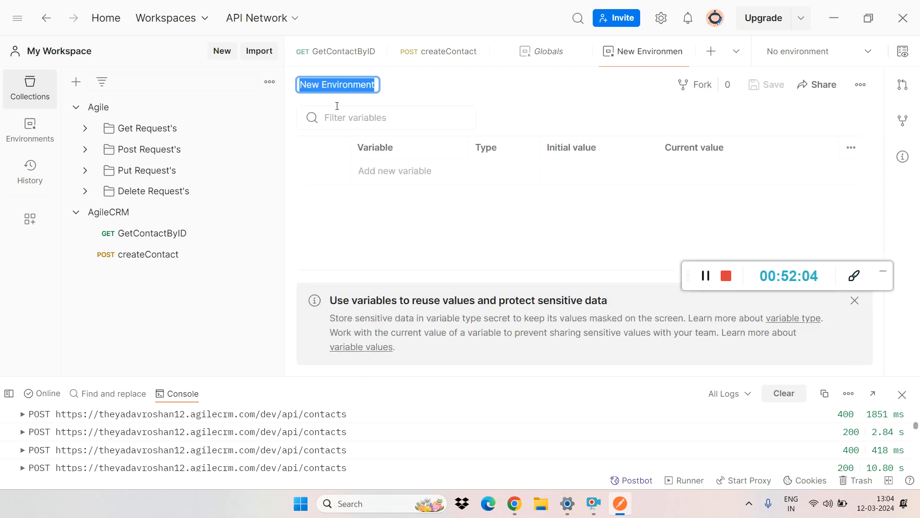
pyautogui.write('stge')
pyautogui.press('BackSpace')
pyautogui.write('age')
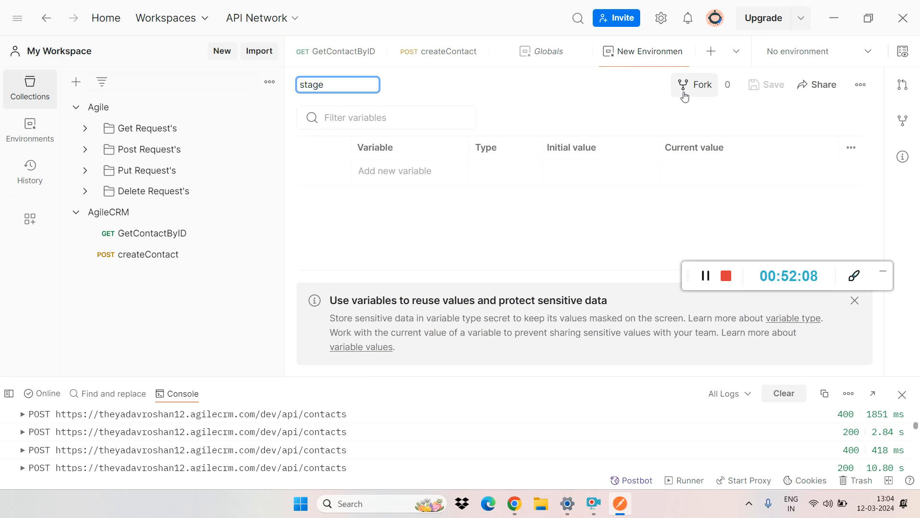
# Step: Add a baseUrl variable with initial value dhsbyhdsyvhsvfgvg to the stage environment and save it
pyautogui.click(408, 168)
pyautogui.write('baseUrl')
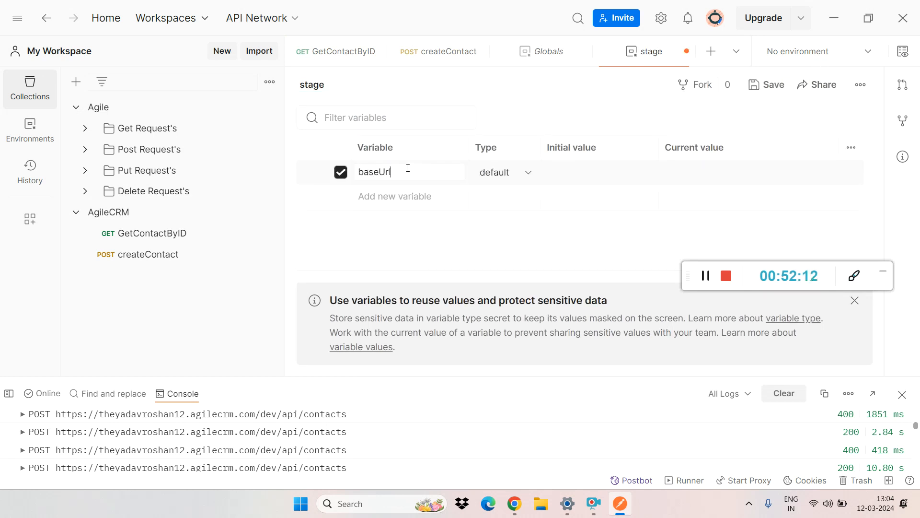
pyautogui.click(589, 168)
pyautogui.write('dhsbyhdsyvhsvfgvg')
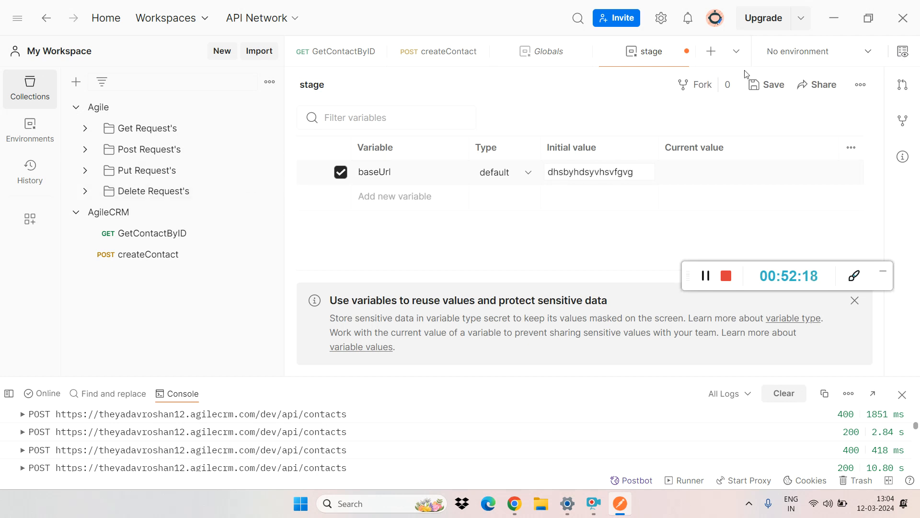
pyautogui.click(767, 85)
# Step: Create a new environment named prod
pyautogui.click(903, 52)
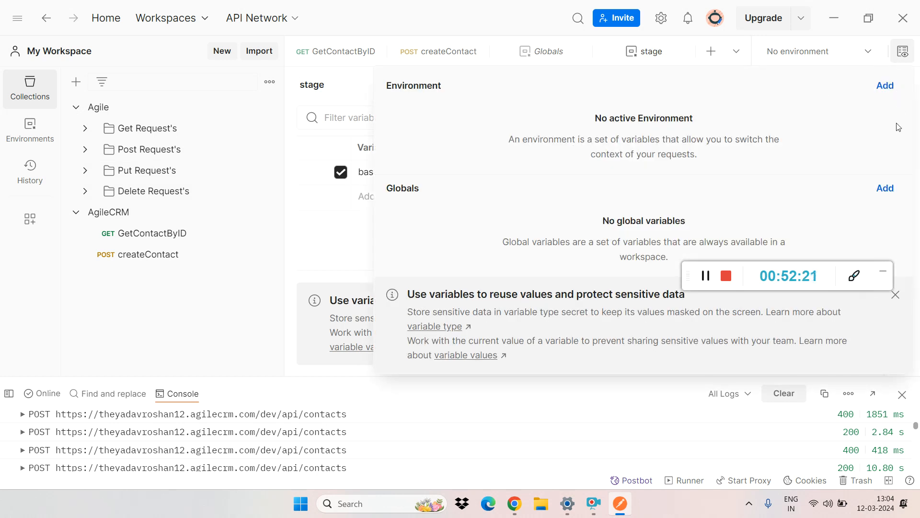
pyautogui.click(886, 85)
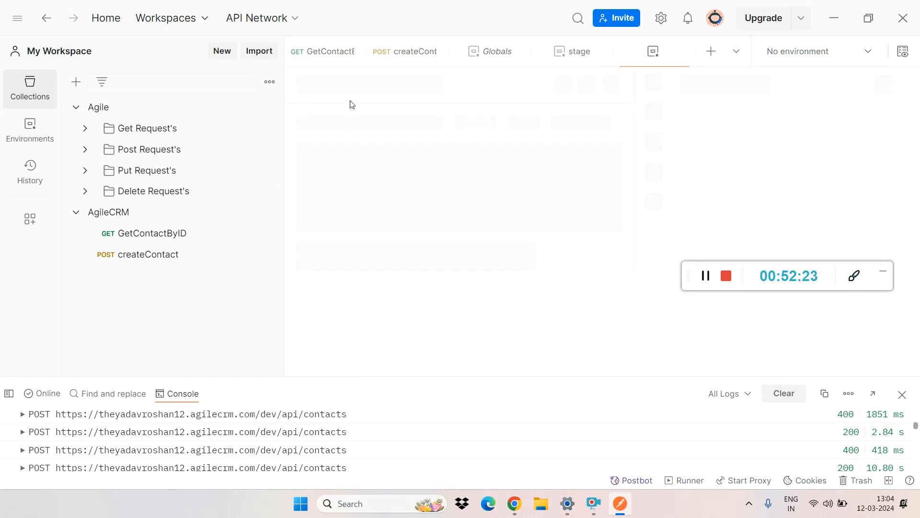
pyautogui.write('pr')
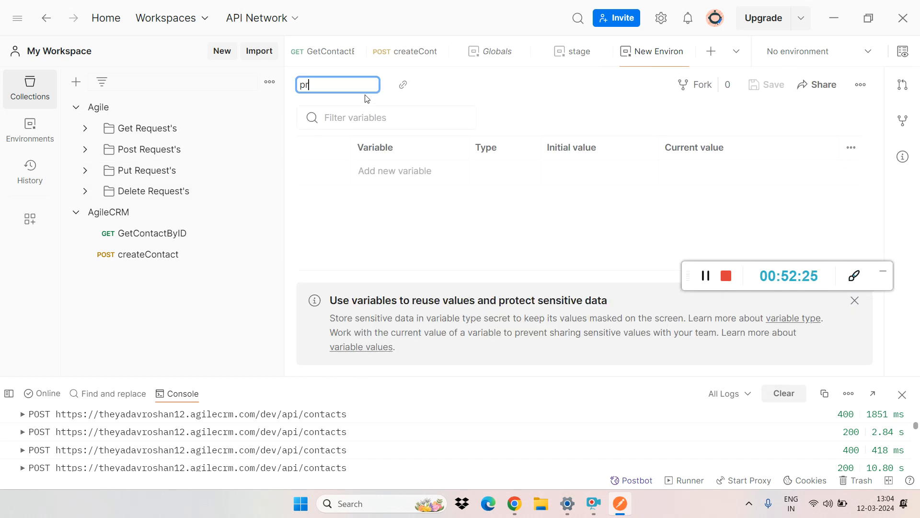
# Step: Add a baseUrl variable with initial value fddfjrehfjkdsgdfjvkgf to the prod environment and save it
pyautogui.click(377, 172)
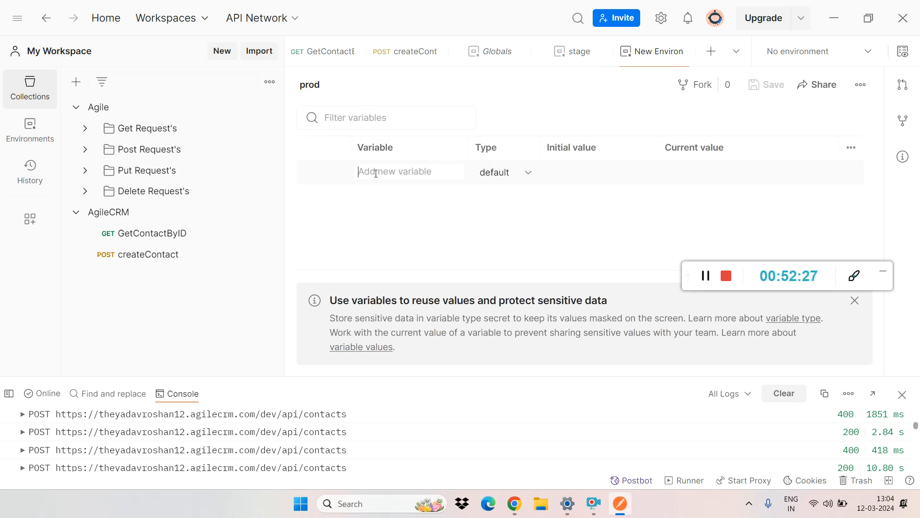
pyautogui.write('b')
pyautogui.press('capslock')
pyautogui.write('ASE')
pyautogui.press('BackSpace')
pyautogui.press('BackSpace')
pyautogui.press('capslock')
pyautogui.press('BackSpace')
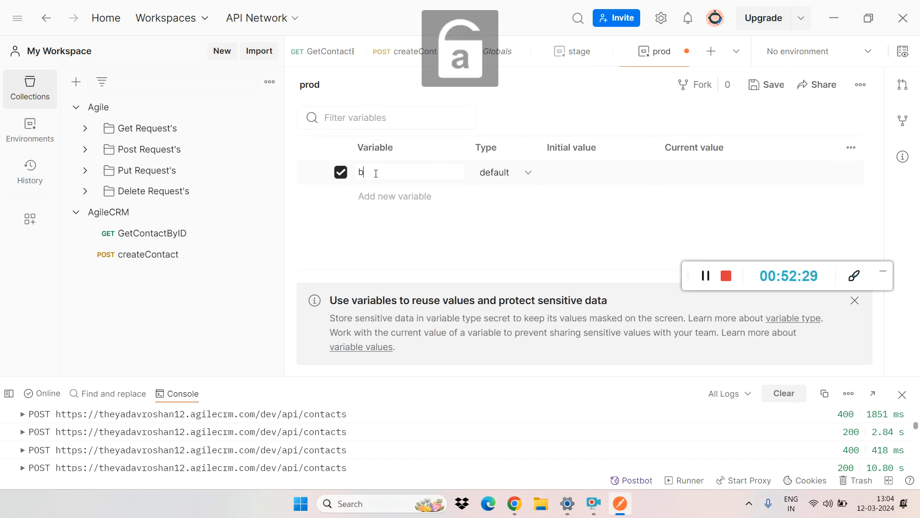
pyautogui.write('aseUrl')
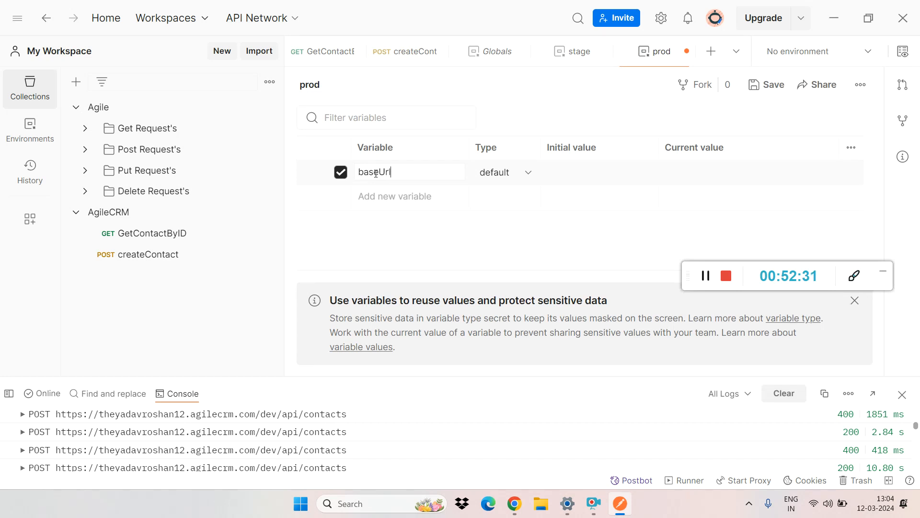
pyautogui.write('fddfjrehfjkdsgdfjvkgf')
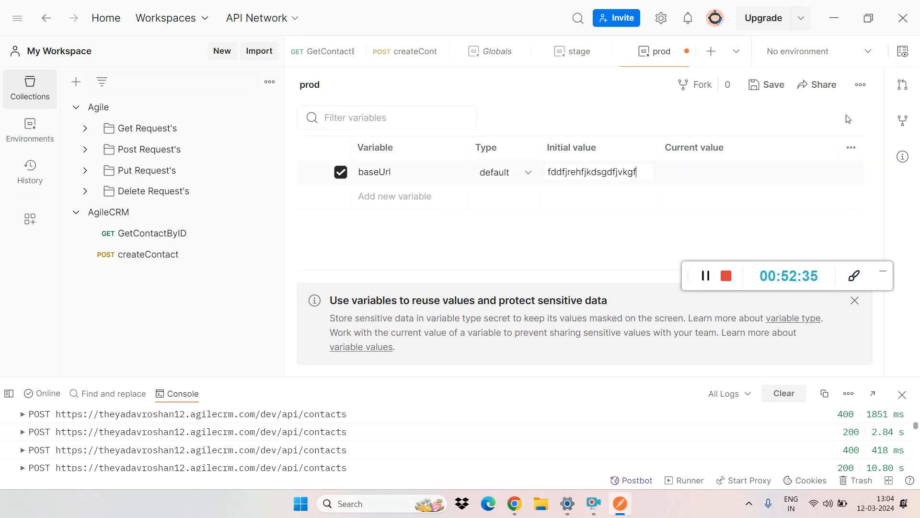
pyautogui.hotkey('ctrl', 's')
# Step: Open the Listing contacts request in the Agile collection's Get Request's folder
pyautogui.click(146, 129)
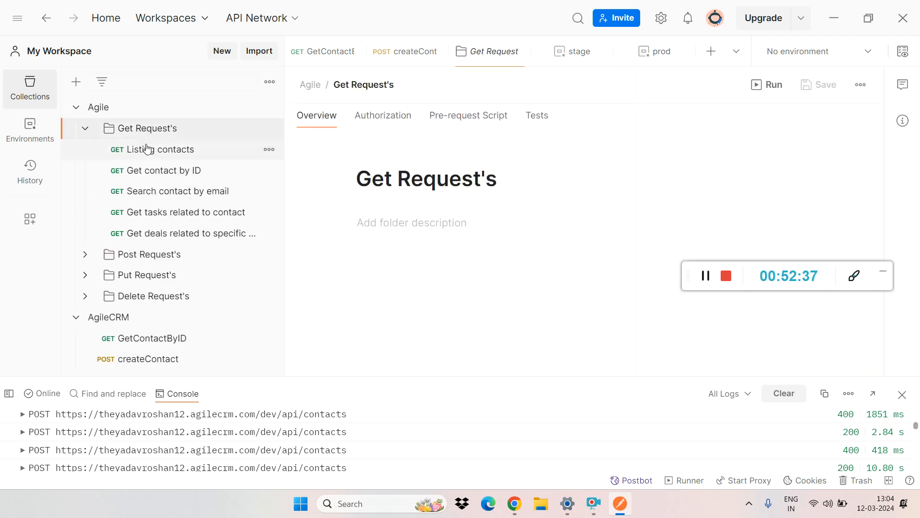
pyautogui.click(144, 149)
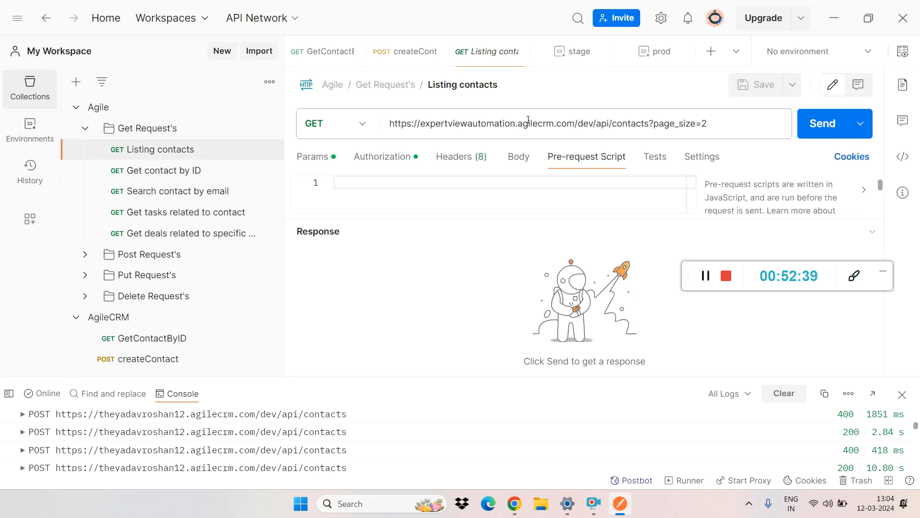
pyautogui.moveTo(577, 123); pyautogui.dragTo(312, 154)
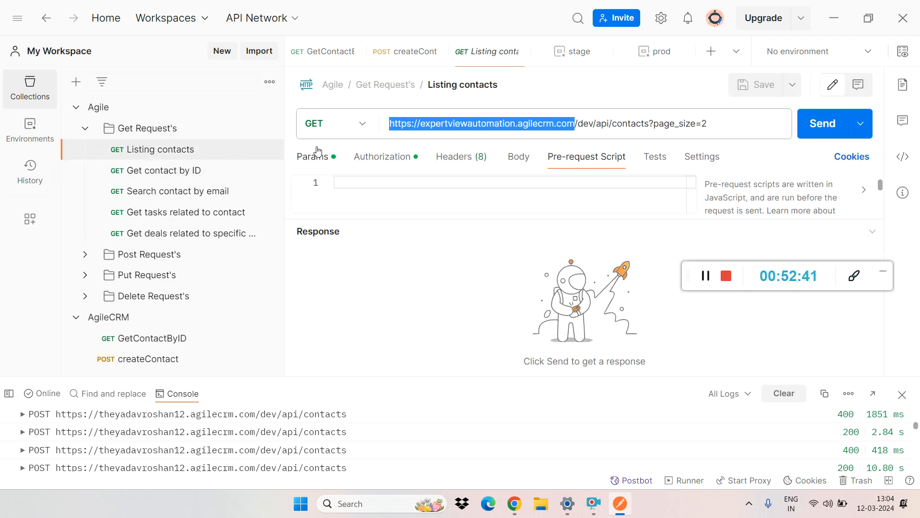
pyautogui.press('BackSpace')
pyautogui.press('End')
pyautogui.write('{{')
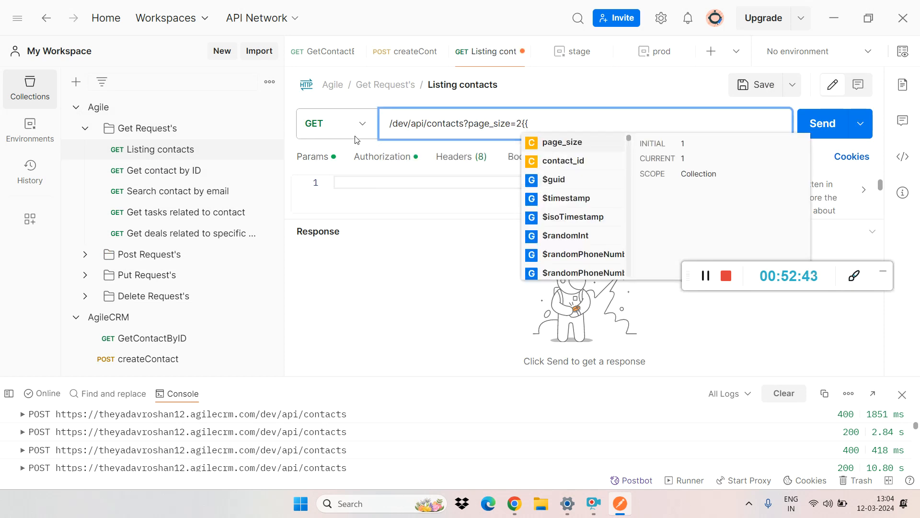
pyautogui.hotkey('ctrl', 'z')
pyautogui.hotkey('ctrl', 'z')
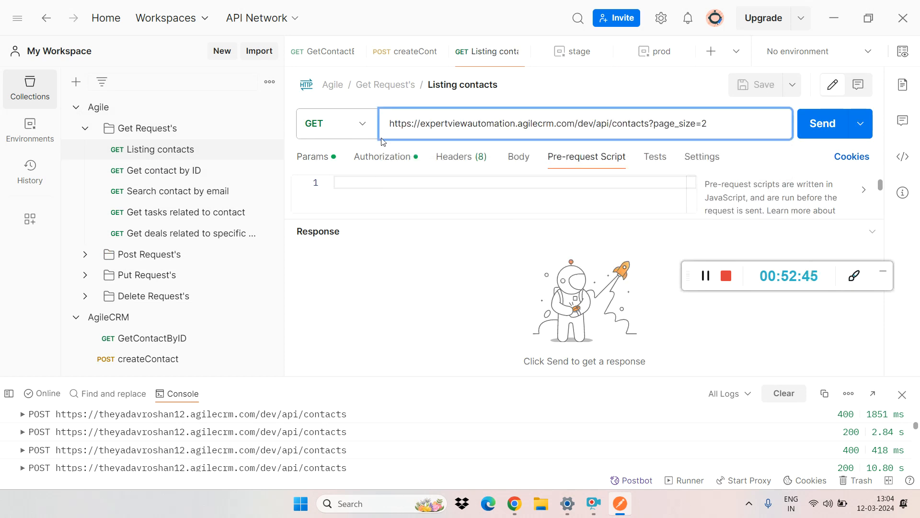
# Step: Replace the protocol and host in the Listing contacts URL with {{ and make prod the active environment
pyautogui.moveTo(577, 123); pyautogui.dragTo(372, 142)
pyautogui.press('BackSpace')
pyautogui.write('{{')
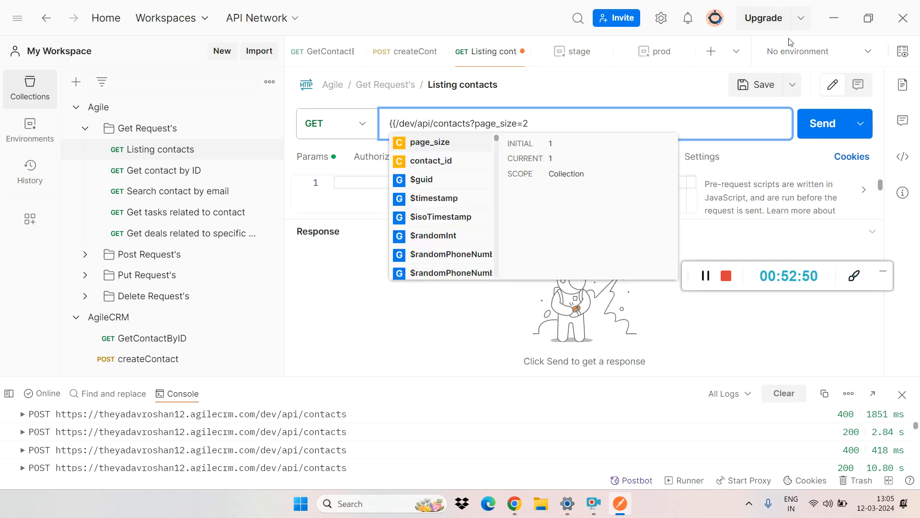
pyautogui.click(861, 51)
pyautogui.click(787, 117)
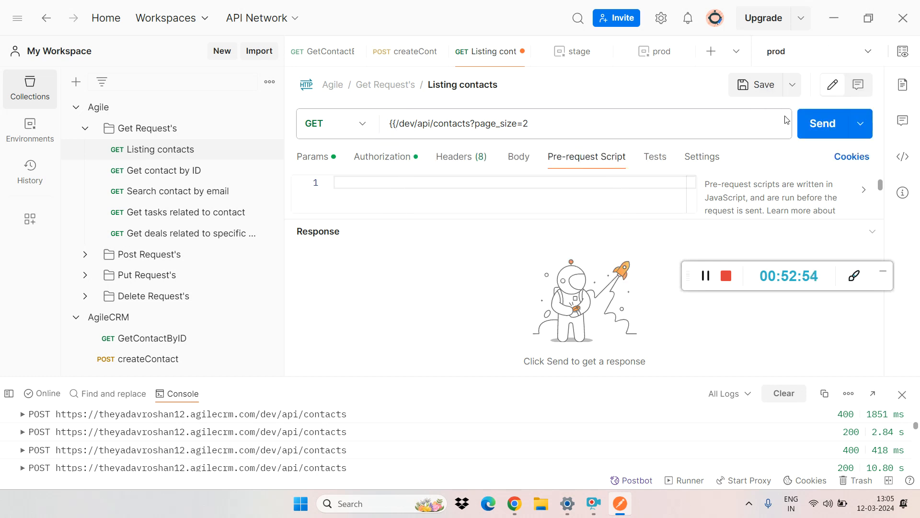
# Step: Complete the URL prefix as the environment variable {{baseUrl}} before /dev/api/contacts and save the request
pyautogui.click(398, 123)
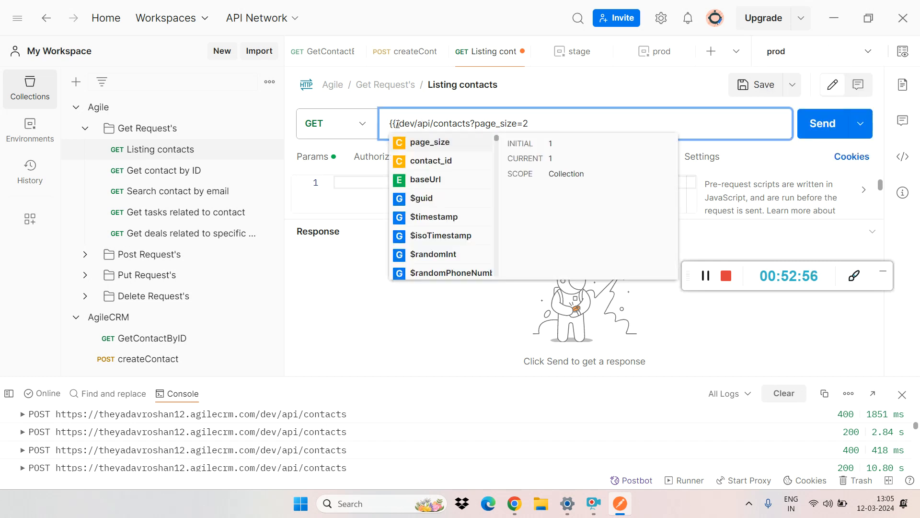
pyautogui.write('base/')
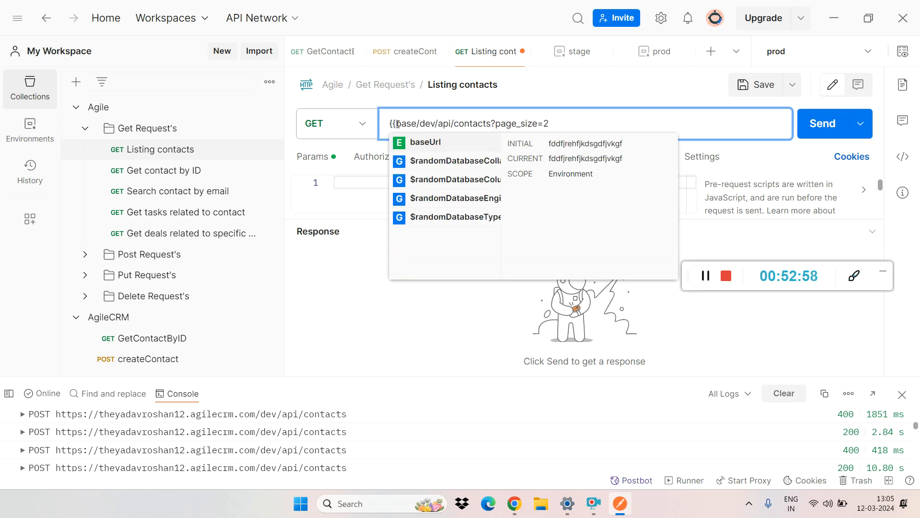
pyautogui.press('Return')
pyautogui.click(586, 122)
pyautogui.hotkey('ctrl', 's')
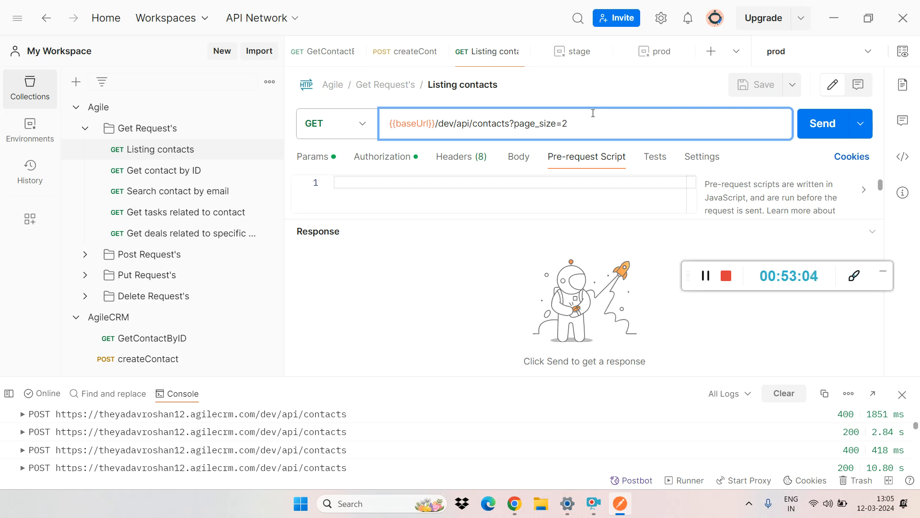
# Step: Send the Listing contacts request with the prod environment, and resend it with the stage environment active
pyautogui.click(821, 140)
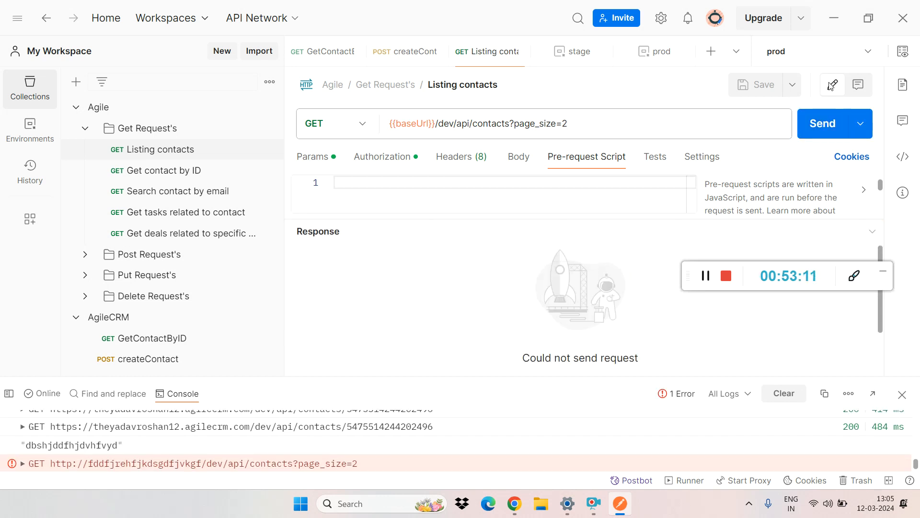
pyautogui.click(861, 51)
pyautogui.click(804, 136)
pyautogui.click(820, 128)
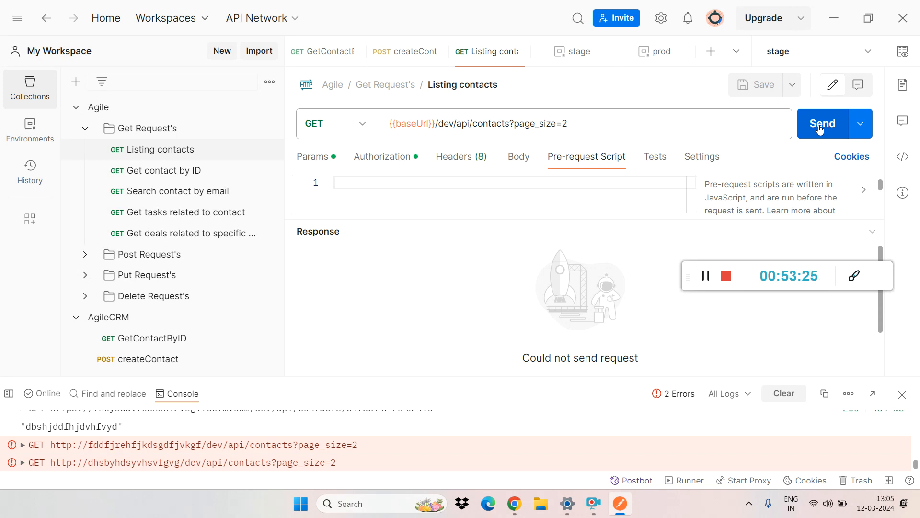
# Step: Review the active stage environment's variables and the workspace globals
pyautogui.click(902, 52)
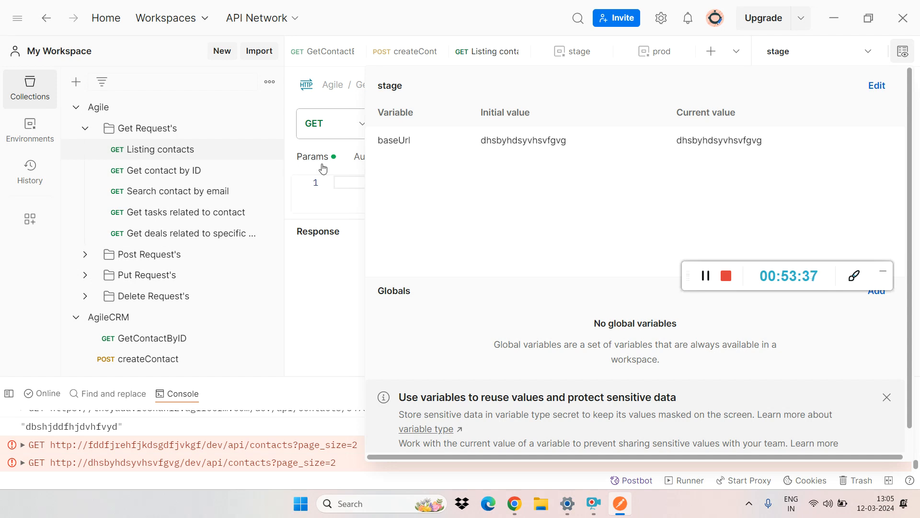
pyautogui.click(340, 189)
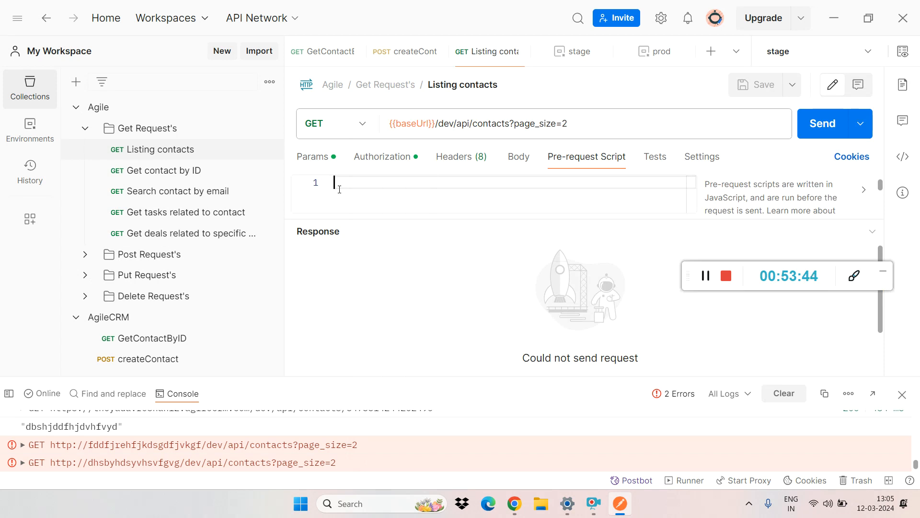
pyautogui.click(902, 51)
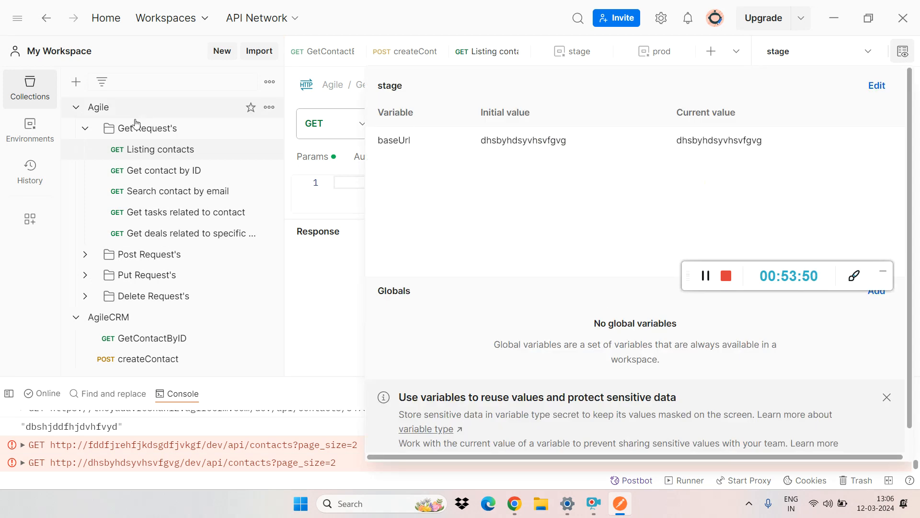
# Step: Collapse the Agile collection and open its collection run configuration
pyautogui.click(75, 108)
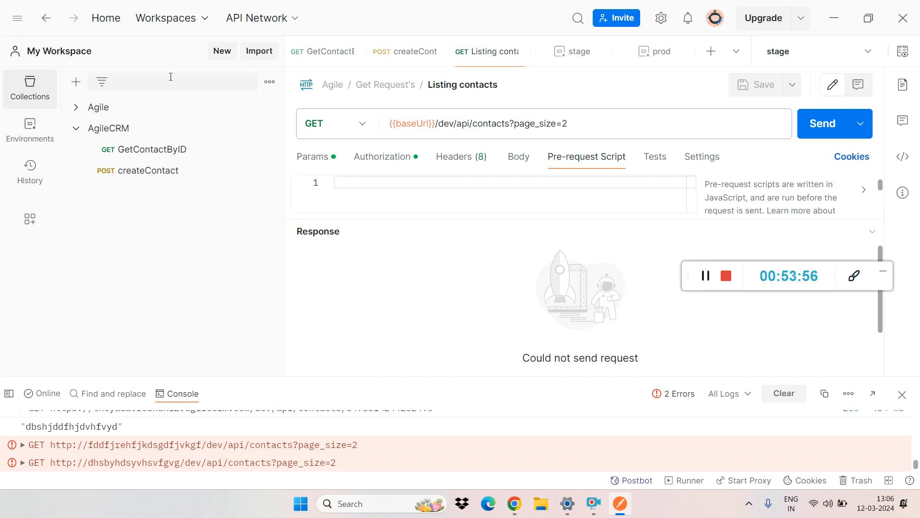
pyautogui.click(269, 82)
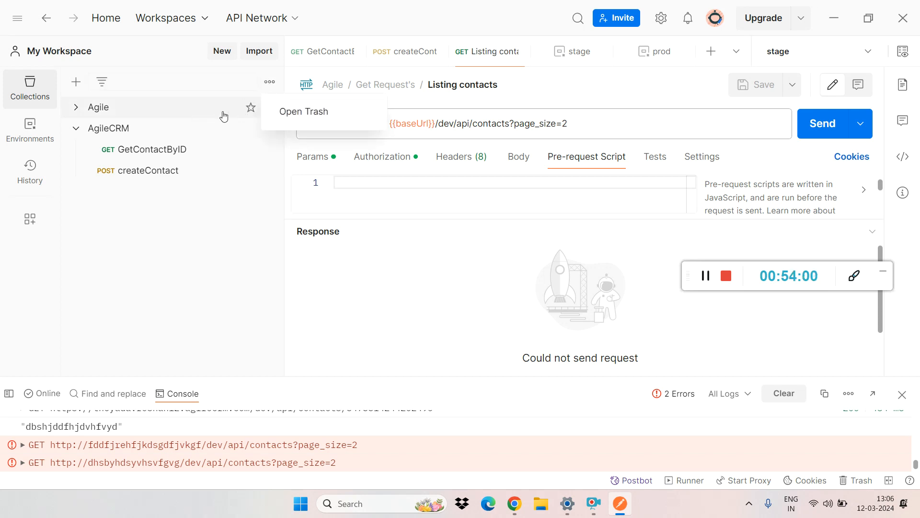
pyautogui.click(166, 316)
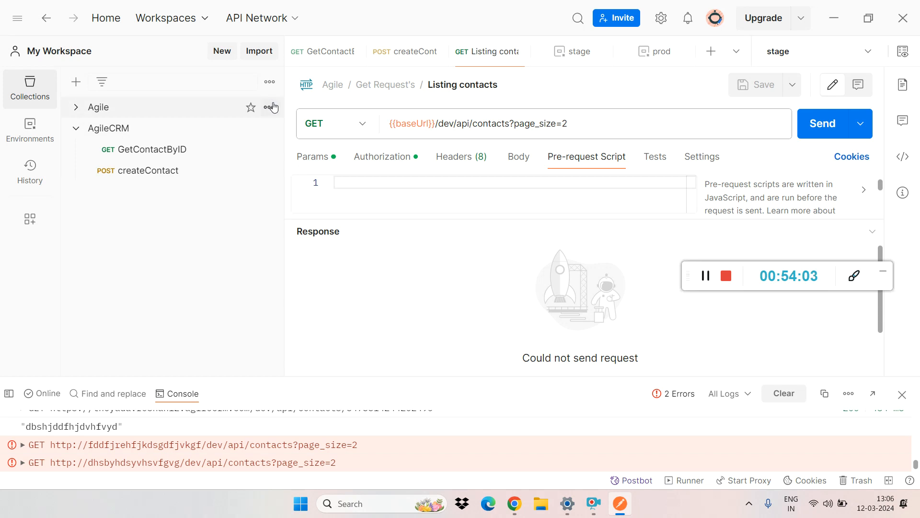
pyautogui.click(268, 107)
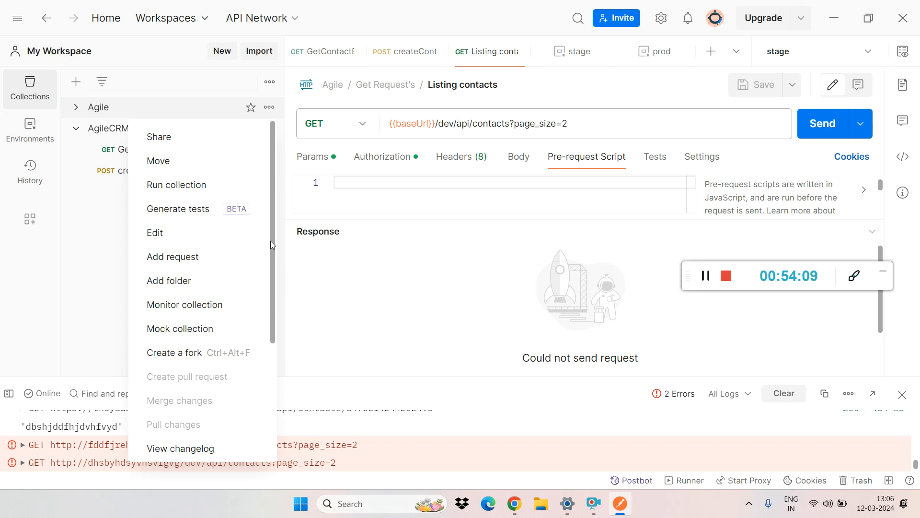
pyautogui.moveTo(272, 243); pyautogui.dragTo(267, 168)
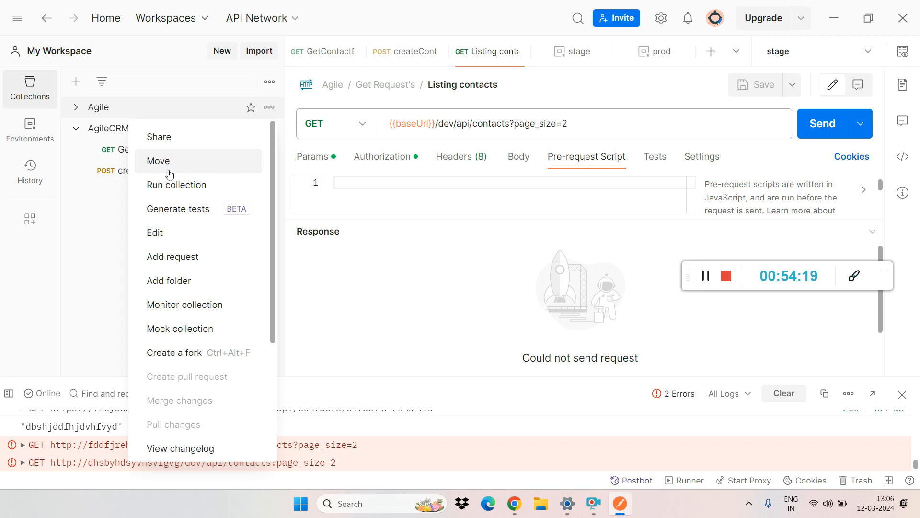
pyautogui.click(174, 189)
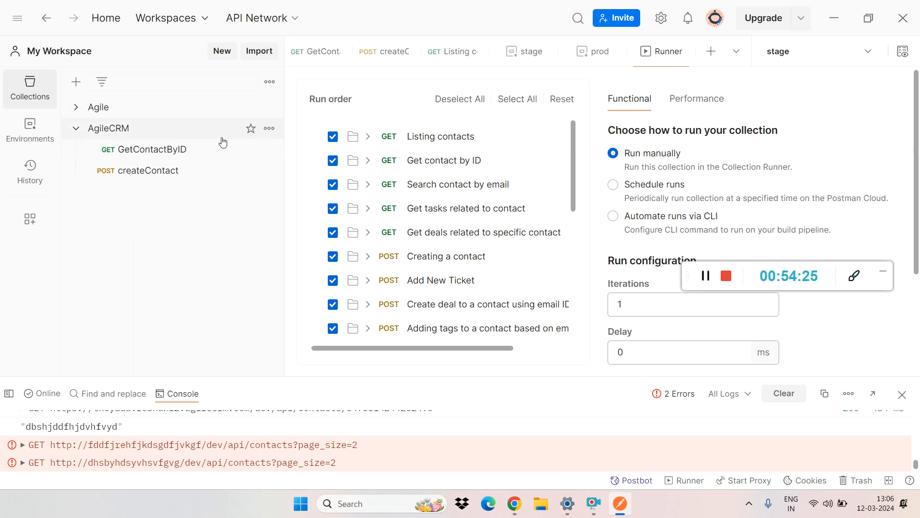
# Step: Look through the Agile collection's available actions and open its mock server configuration
pyautogui.click(269, 105)
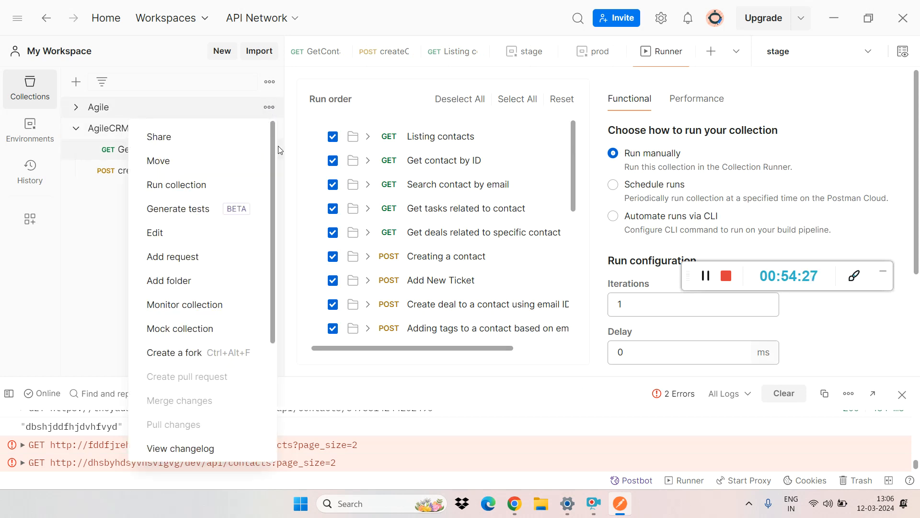
pyautogui.moveTo(272, 148); pyautogui.dragTo(270, 281)
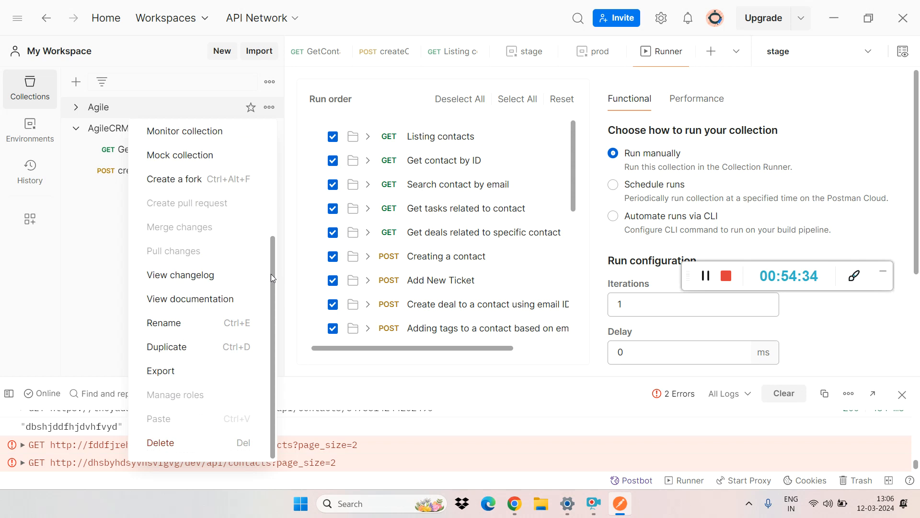
pyautogui.moveTo(271, 277); pyautogui.dragTo(271, 212)
pyautogui.click(167, 267)
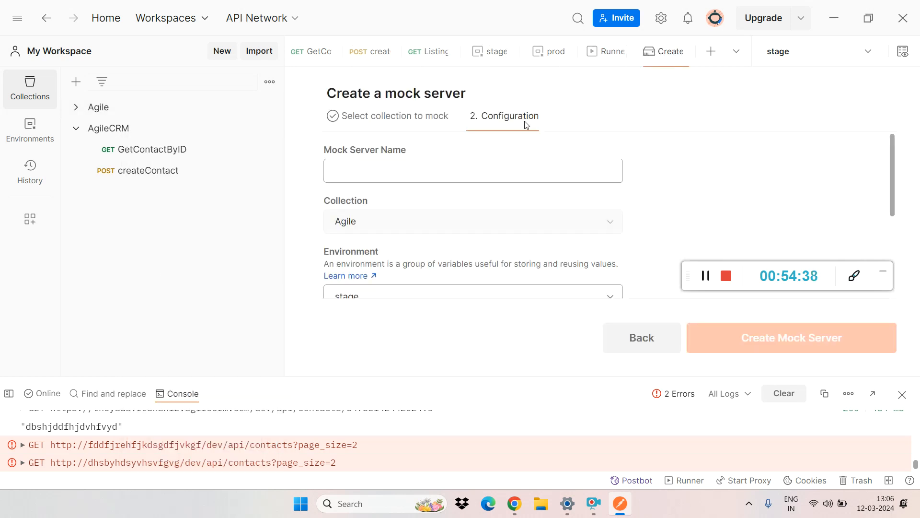
# Step: Open the Agile collection for editing, show its collection variables and dismiss the sensitive-data notice
pyautogui.click(269, 82)
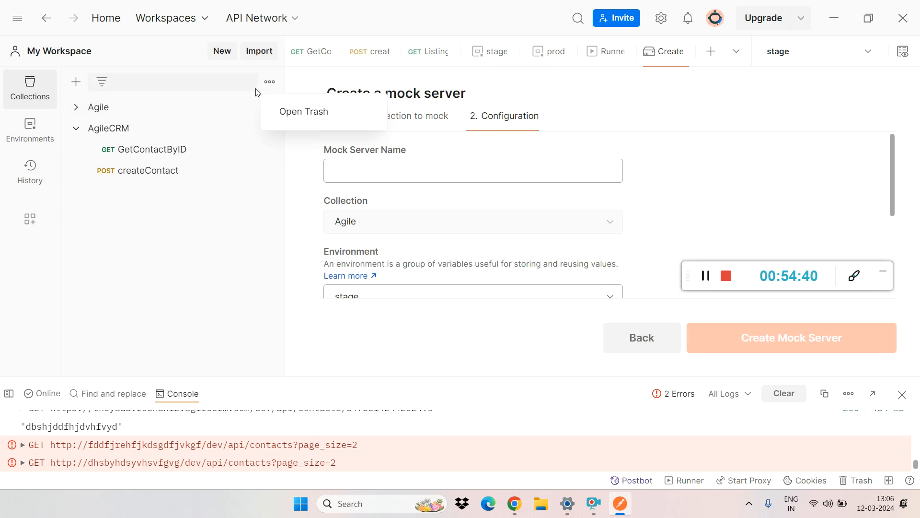
pyautogui.click(252, 236)
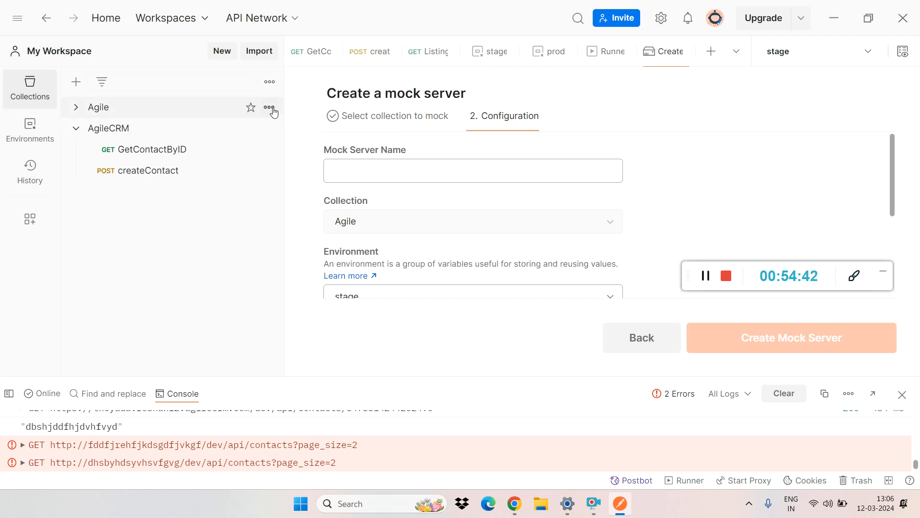
pyautogui.click(269, 108)
pyautogui.click(183, 233)
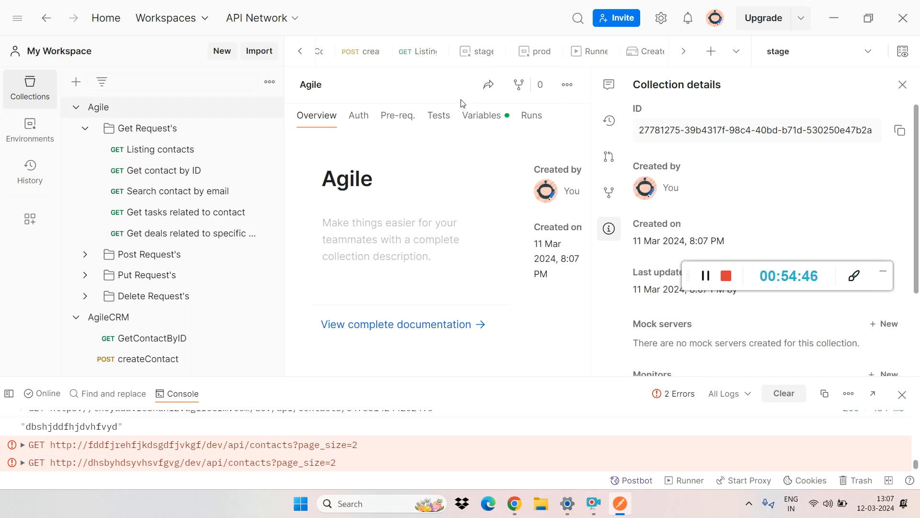
pyautogui.click(475, 118)
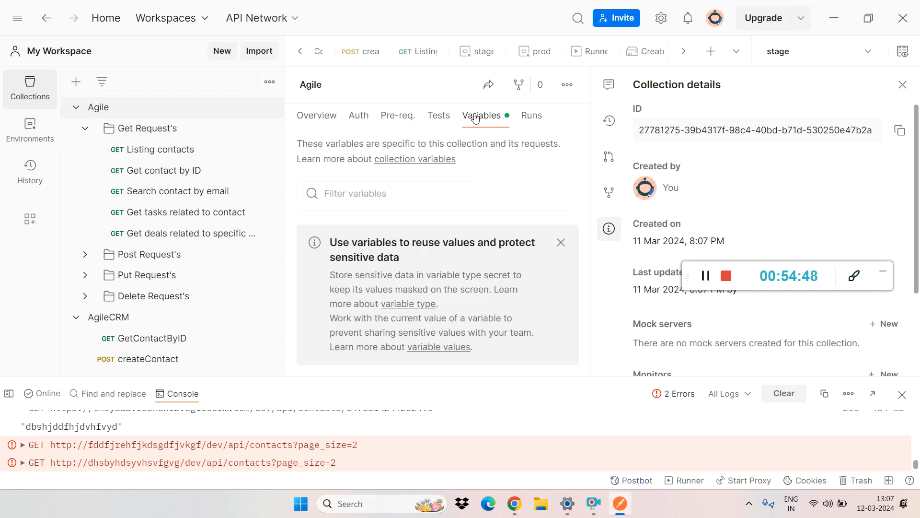
pyautogui.click(560, 242)
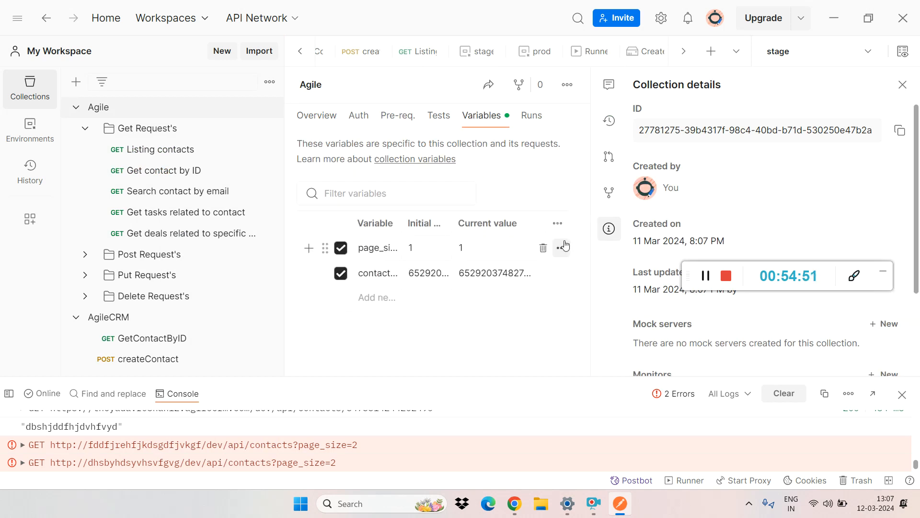
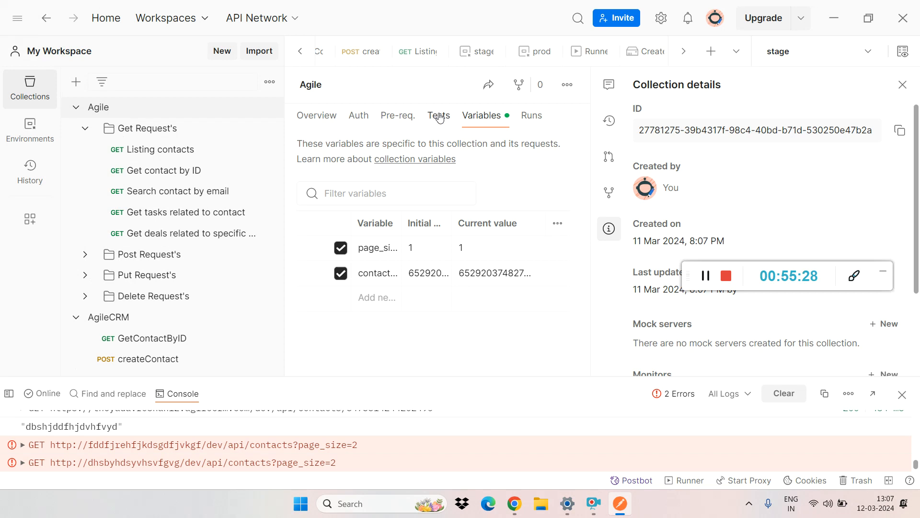
# Step: Show the Agile collection's pre-request script and close the open mock server, runner, prod and stage items
pyautogui.click(404, 121)
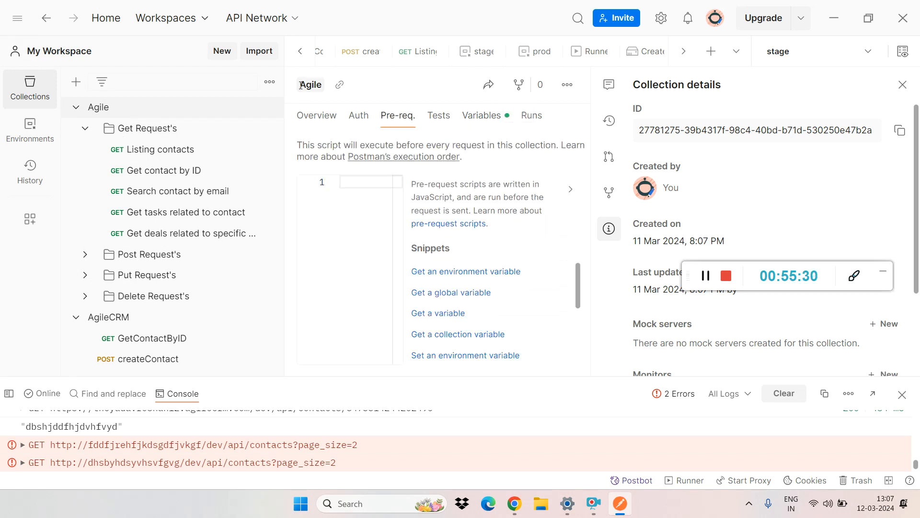
pyautogui.click(654, 55)
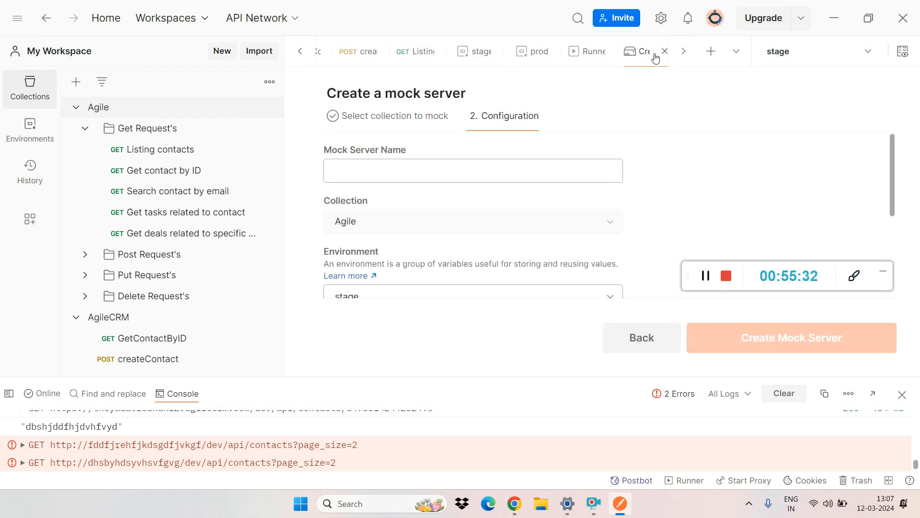
pyautogui.click(662, 52)
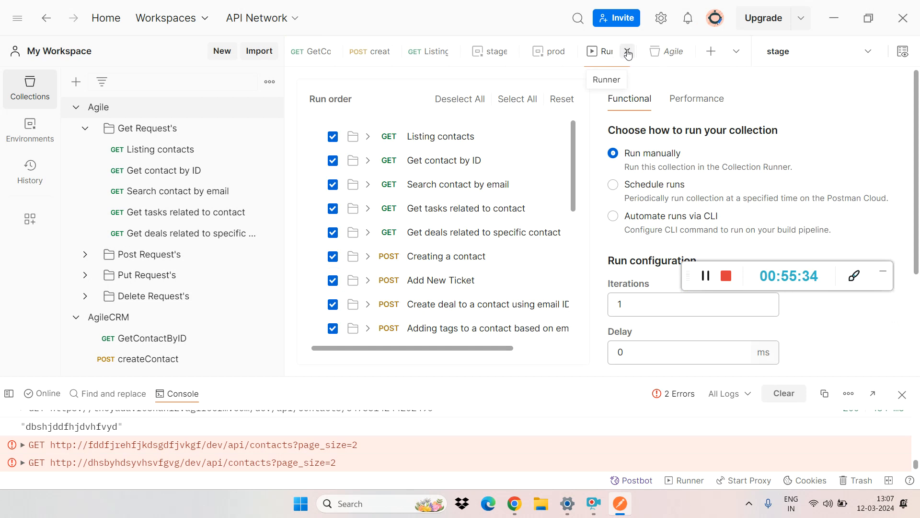
pyautogui.click(623, 51)
pyautogui.click(618, 53)
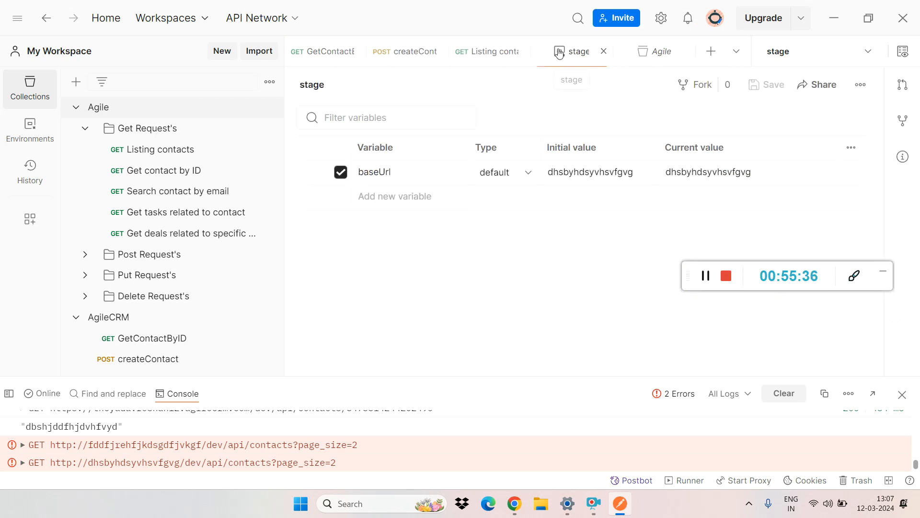
pyautogui.click(602, 53)
# Step: Open the createContact request and undo its last URL edit
pyautogui.click(456, 52)
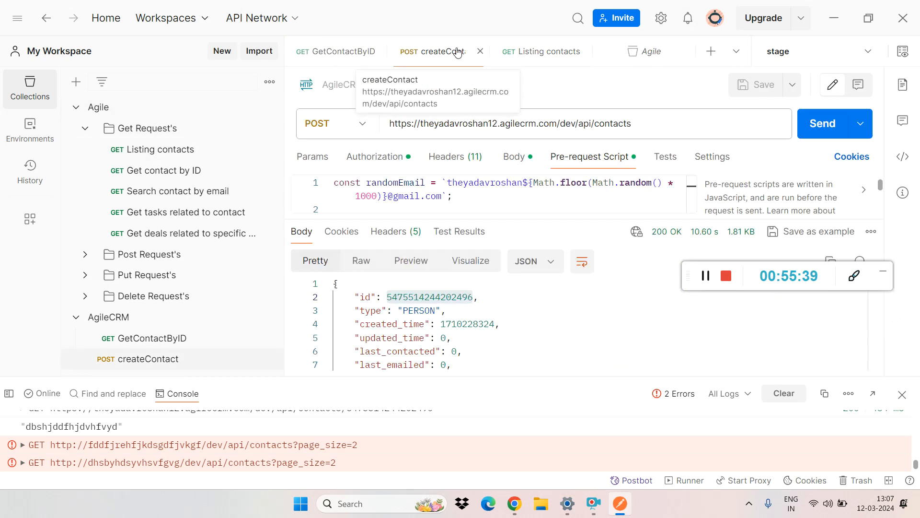
pyautogui.hotkey('ctrl', 'z')
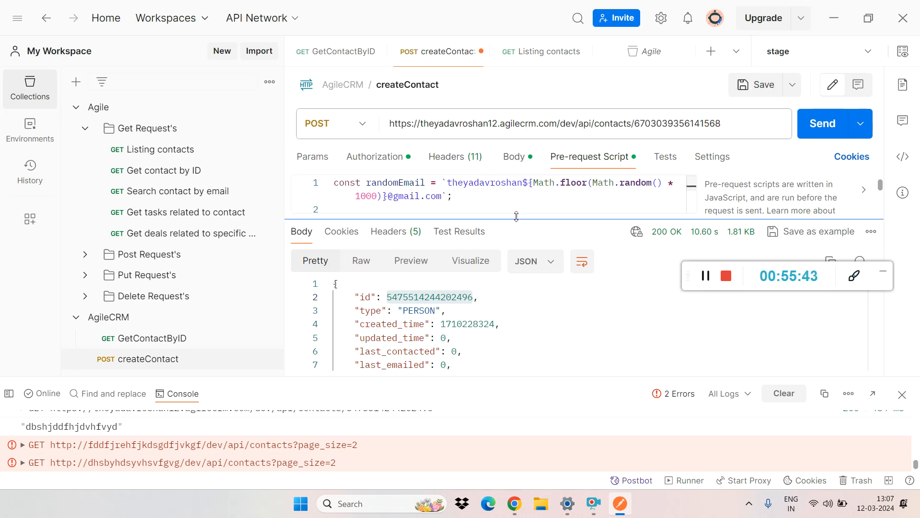
pyautogui.moveTo(516, 219); pyautogui.dragTo(522, 385)
# Step: Examine the randomEmail and firstName constants and the environment variable assignments in createContact's pre-request script
pyautogui.doubleClick(397, 183)
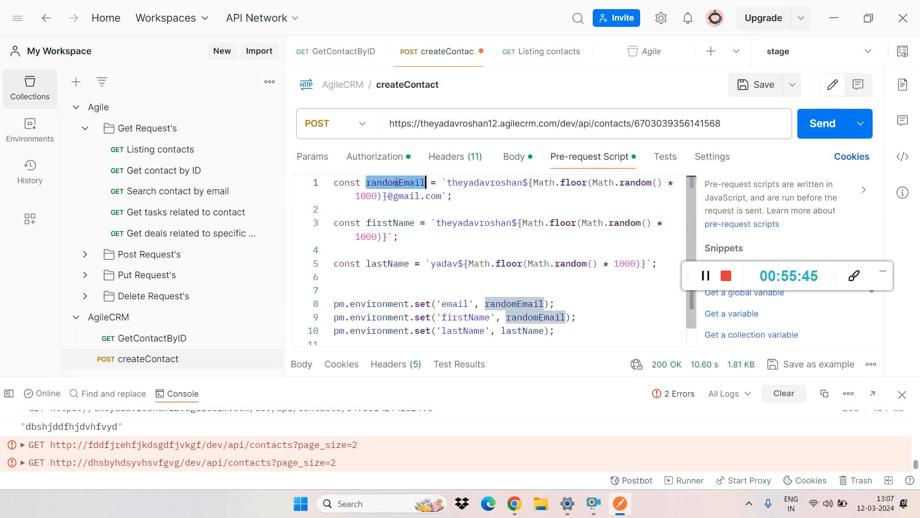
pyautogui.click(399, 223)
pyautogui.doubleClick(399, 222)
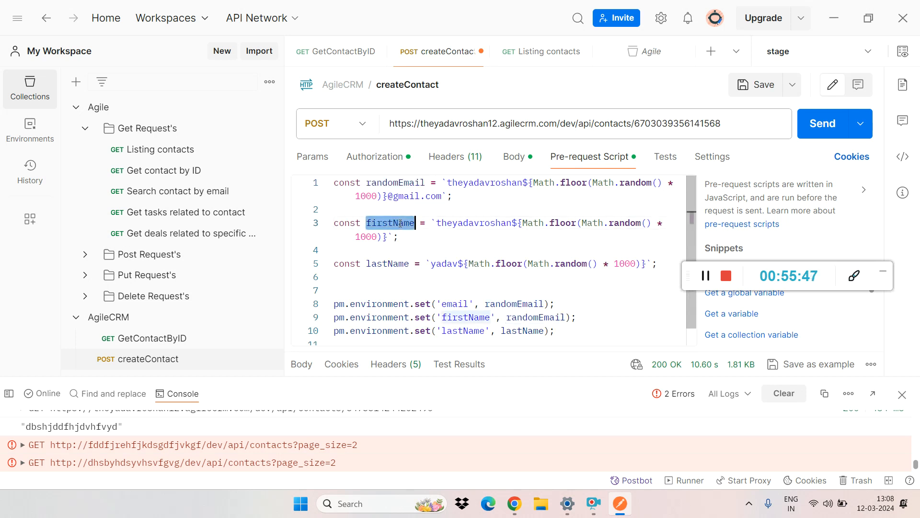
pyautogui.click(419, 243)
pyautogui.doubleClick(386, 223)
pyautogui.tripleClick(400, 224)
pyautogui.click(415, 303)
pyautogui.click(454, 304)
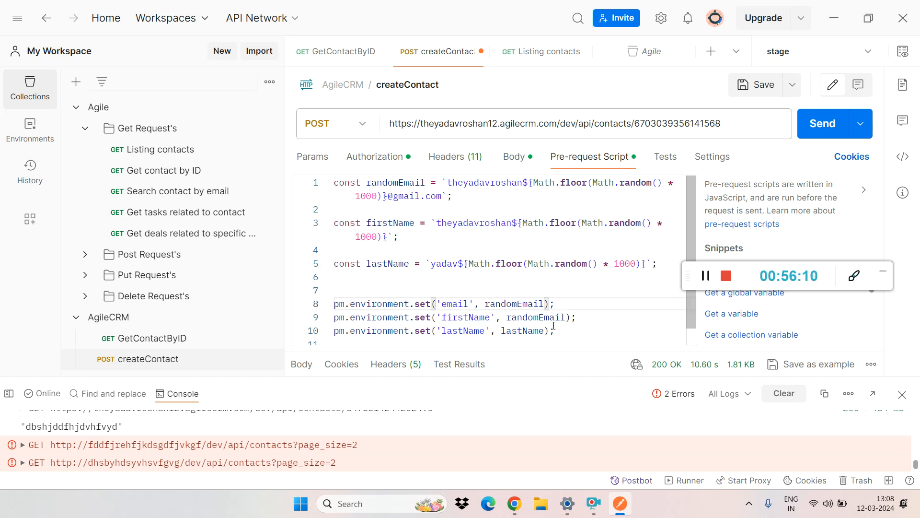
pyautogui.moveTo(556, 331); pyautogui.dragTo(302, 277)
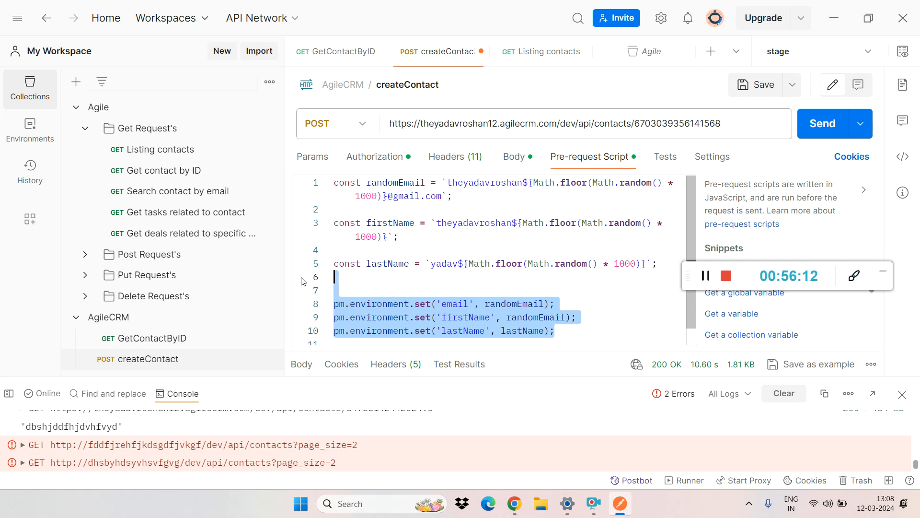
pyautogui.press('BackSpace')
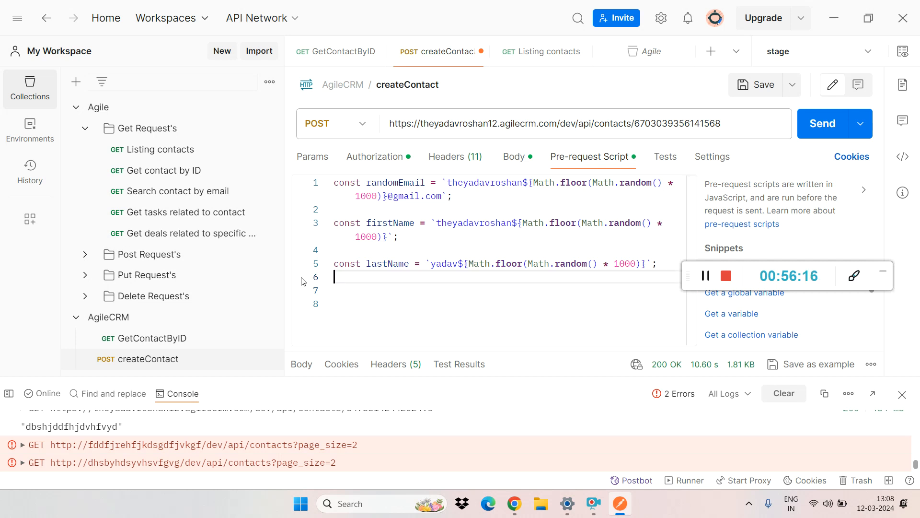
pyautogui.hotkey('ctrl', 'z')
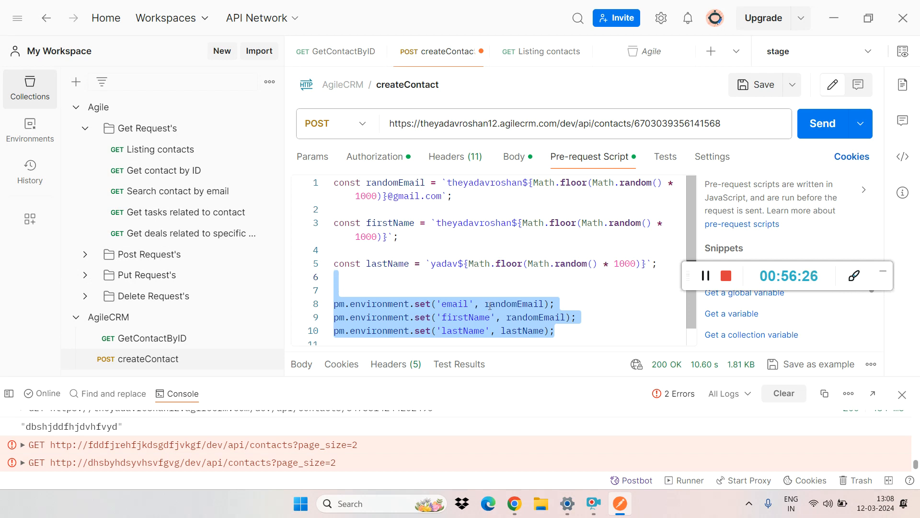
pyautogui.click(575, 304)
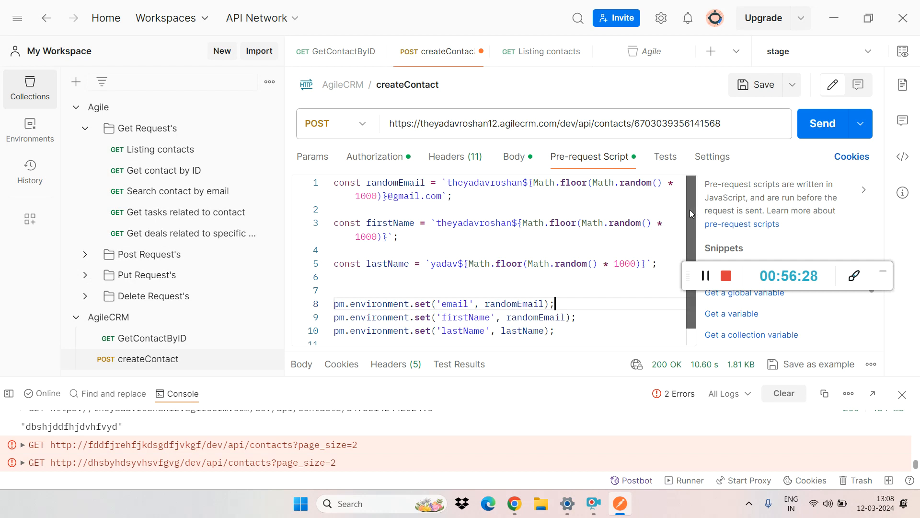
pyautogui.moveTo(690, 210); pyautogui.dragTo(696, 227)
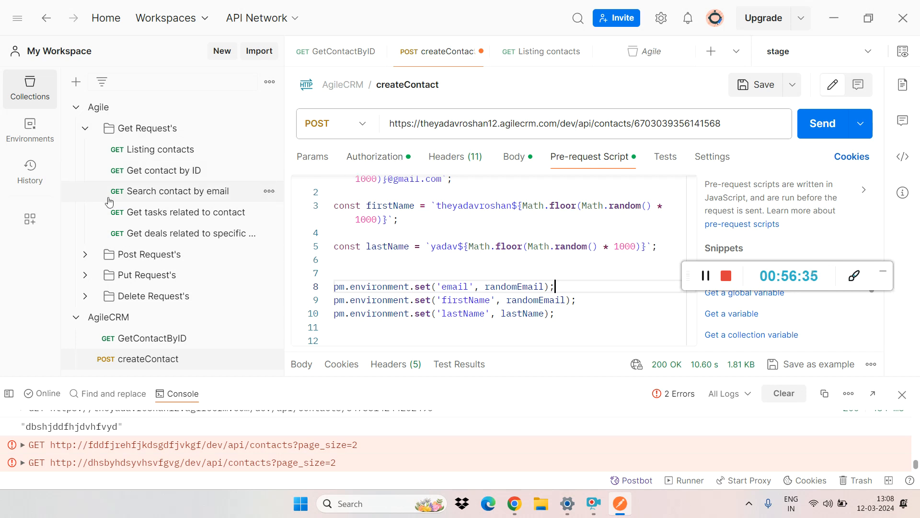
# Step: Collapse the Agile collection and view AgileCRM's GetContactByID and createContact requests
pyautogui.click(85, 129)
pyautogui.click(76, 107)
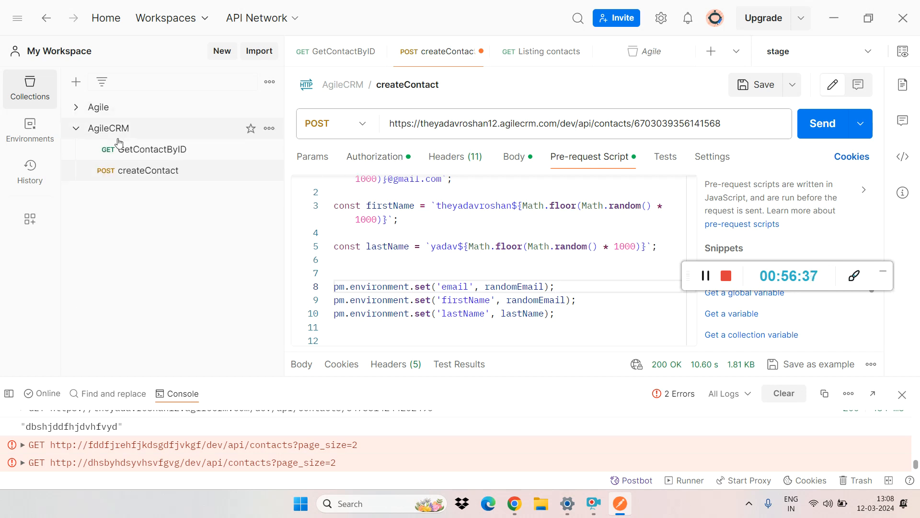
pyautogui.click(140, 151)
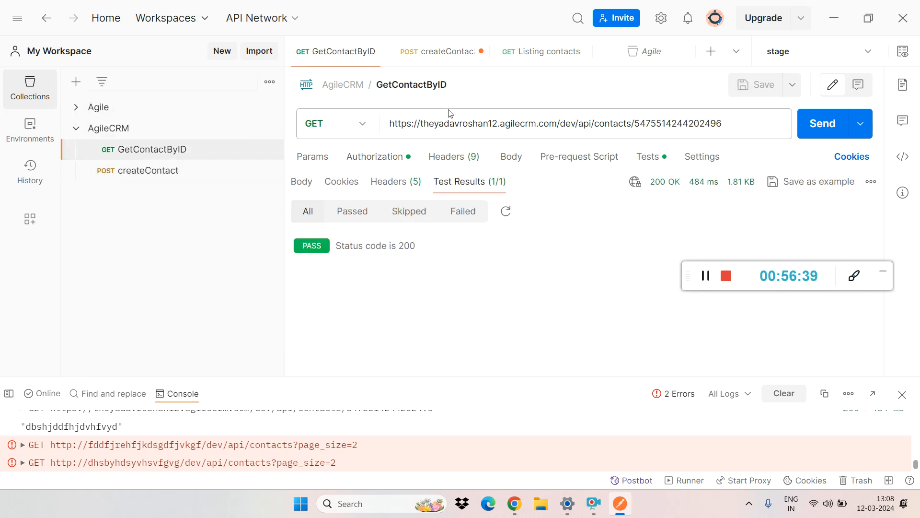
pyautogui.click(158, 171)
# Step: Open the Delete single contact request in the Agile collection's Delete Request's folder and copy its URL
pyautogui.click(76, 107)
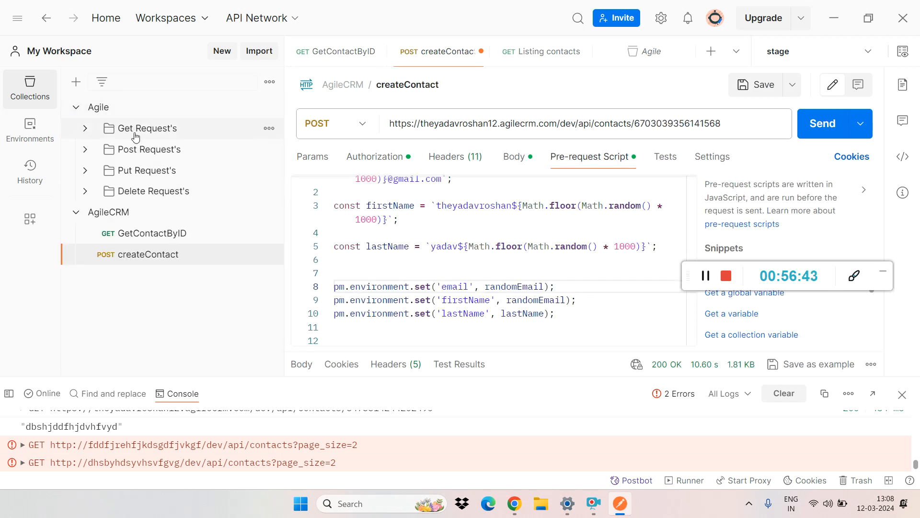
pyautogui.click(85, 191)
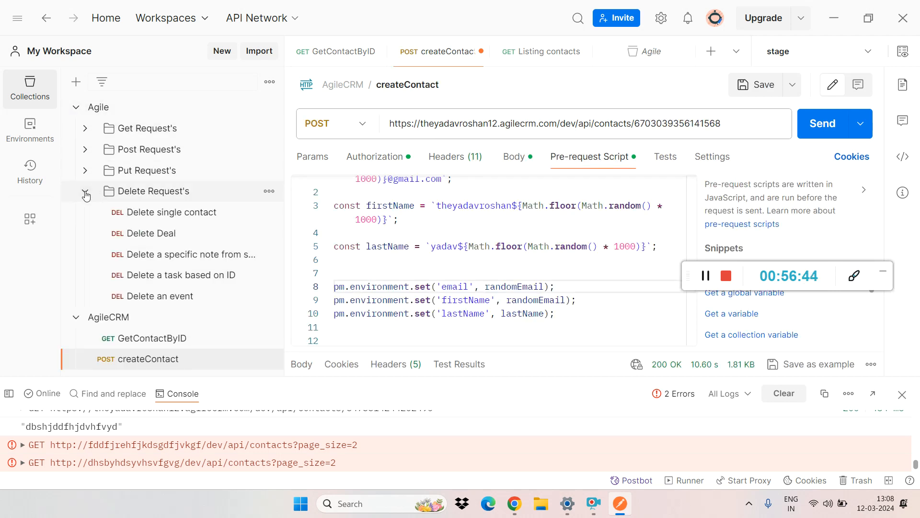
pyautogui.click(138, 212)
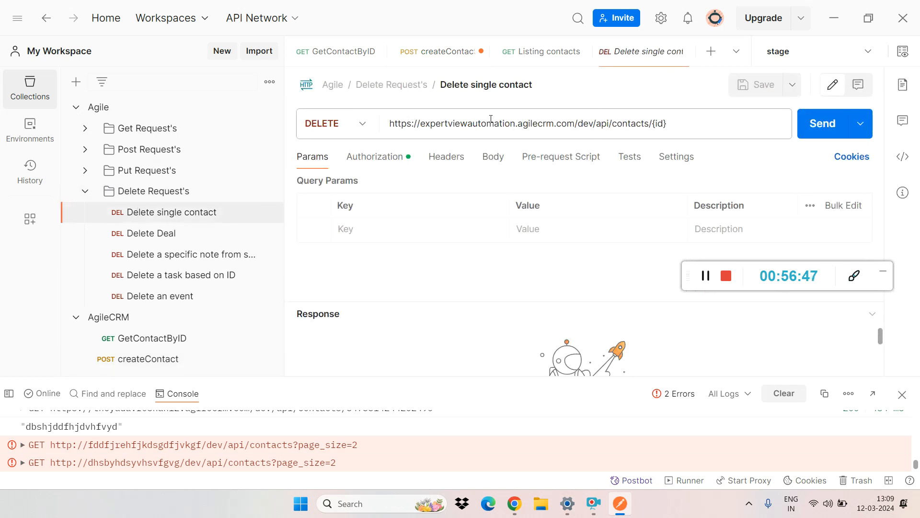
pyautogui.tripleClick(502, 121)
pyautogui.hotkey('ctrl', 'c')
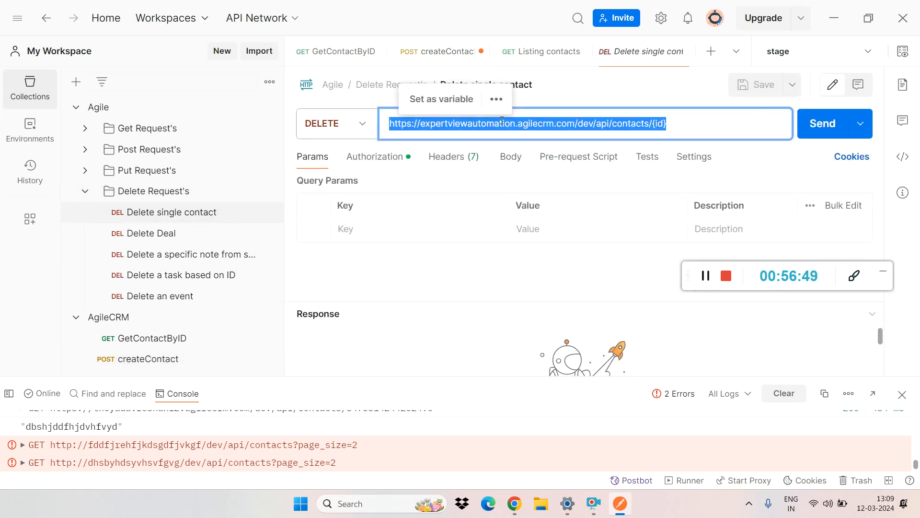
pyautogui.click(85, 191)
pyautogui.click(111, 214)
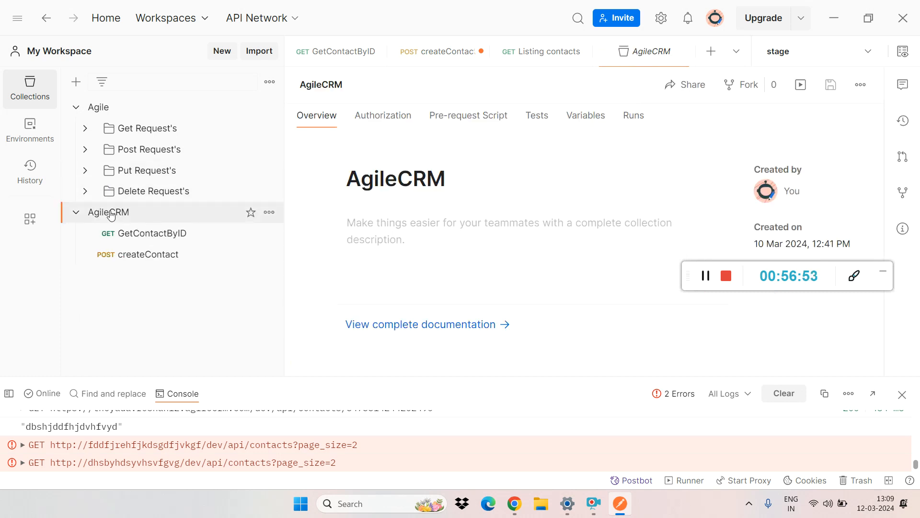
pyautogui.rightClick(110, 214)
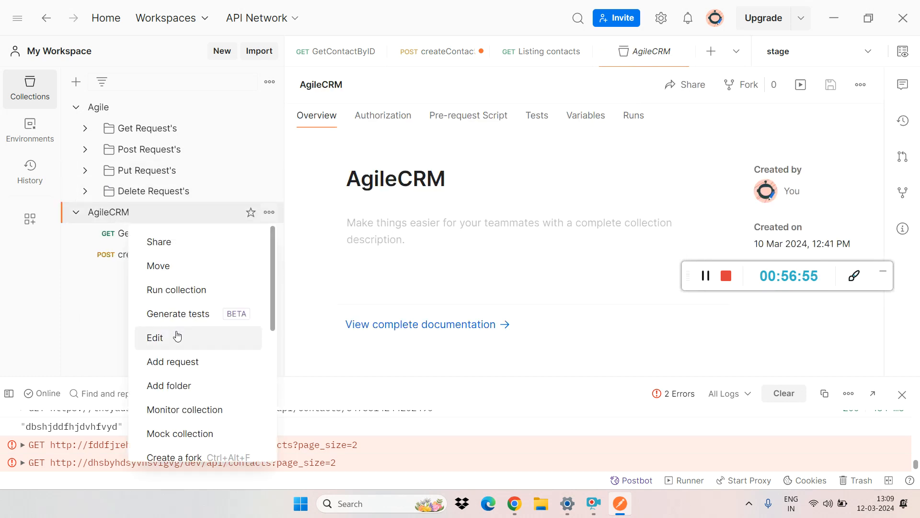
pyautogui.click(178, 362)
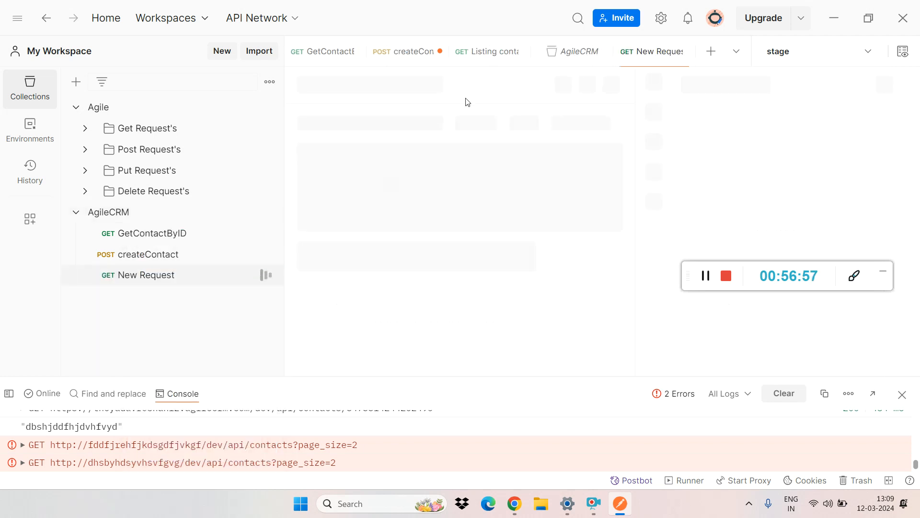
pyautogui.click(466, 125)
pyautogui.hotkey('ctrl', 'v')
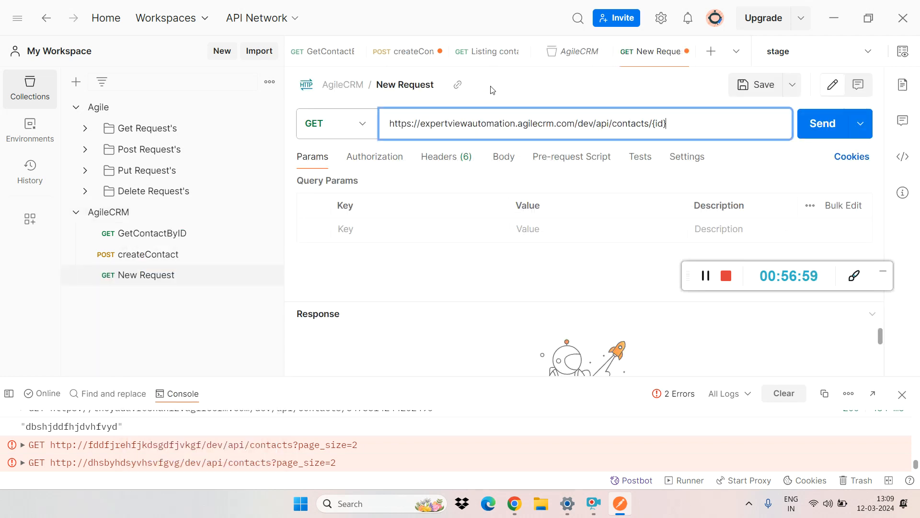
# Step: Rename the new AgileCRM request as DeleteRequest
pyautogui.click(443, 87)
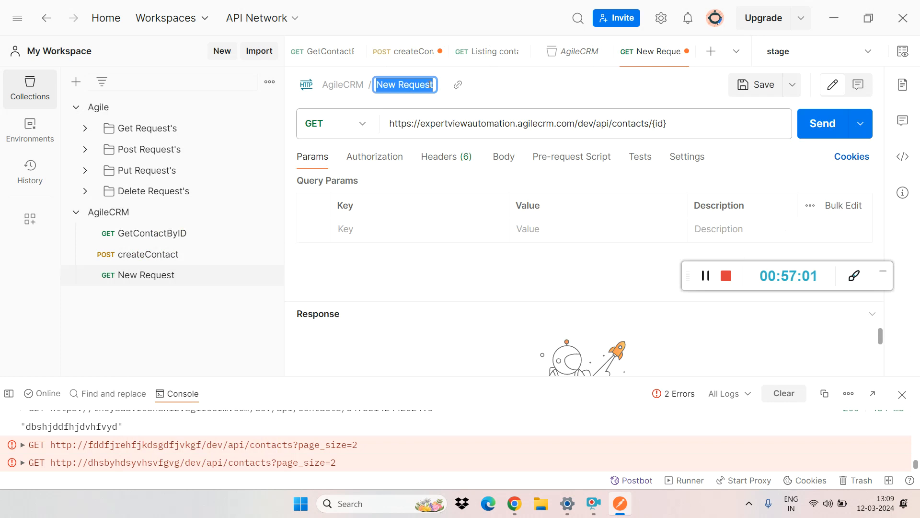
pyautogui.write('Delet')
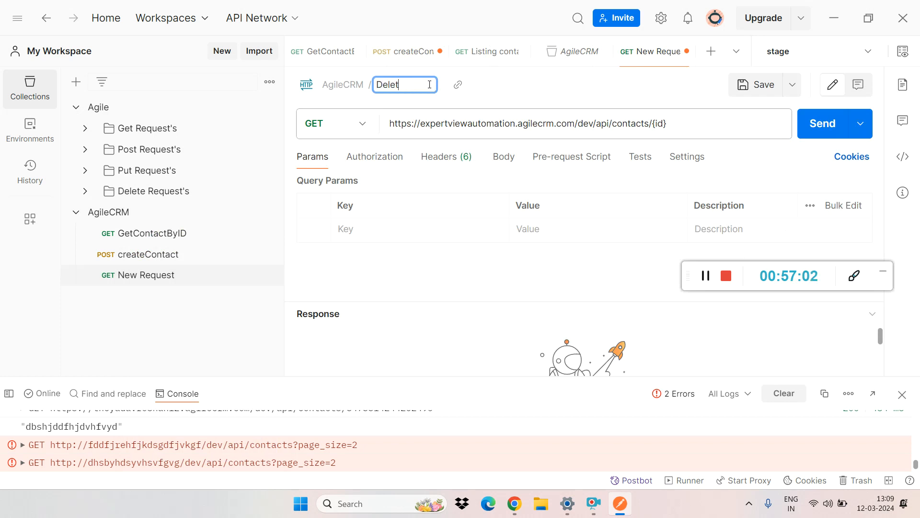
pyautogui.write('Request')
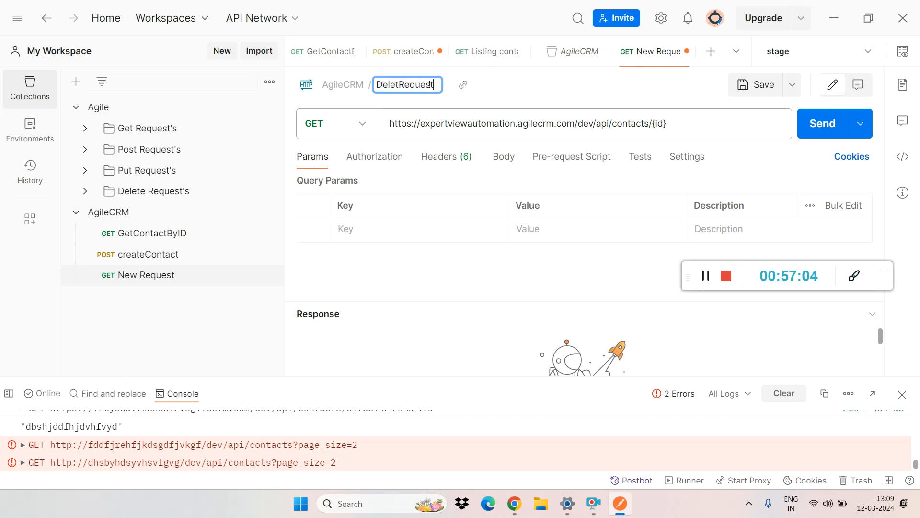
pyautogui.click(401, 85)
pyautogui.write('e')
pyautogui.press('Return')
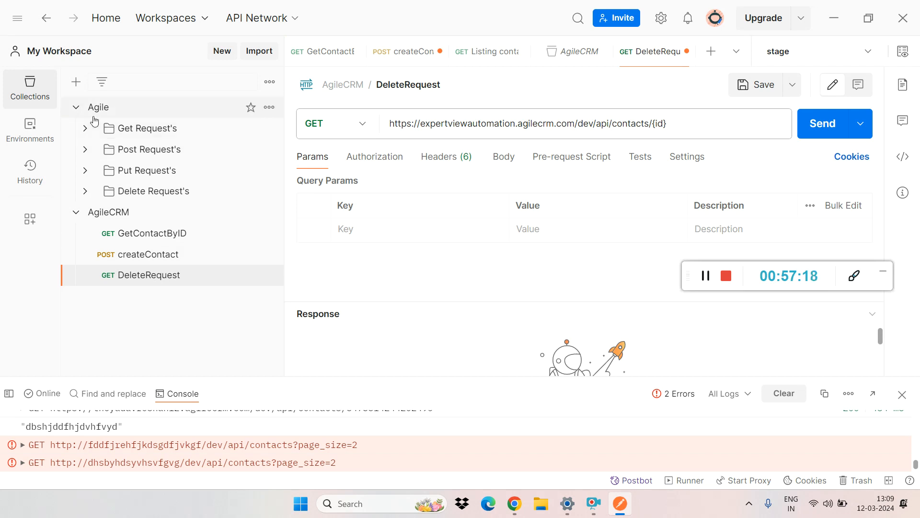
# Step: Collapse the Agile collection and set DeleteRequest's HTTP method to DELETE
pyautogui.click(77, 108)
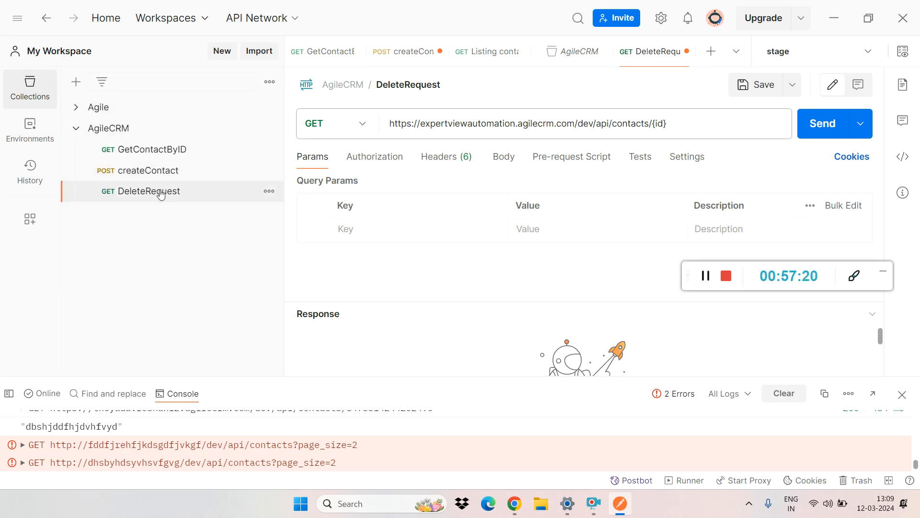
pyautogui.click(370, 128)
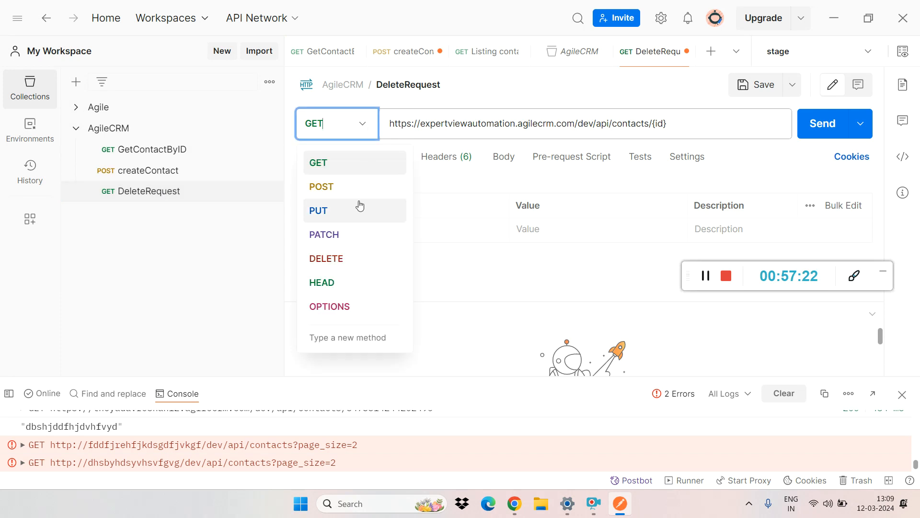
pyautogui.click(339, 260)
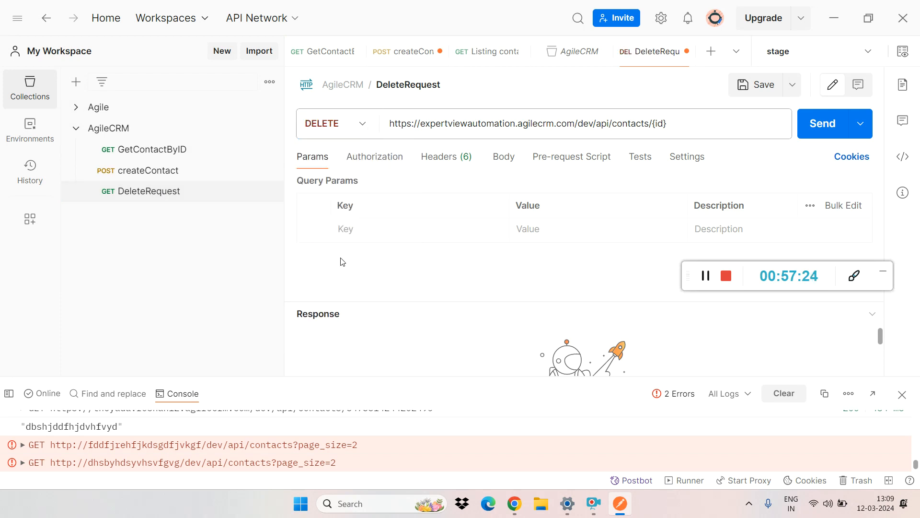
# Step: Set DeleteRequest's authorization type to Basic Auth
pyautogui.click(377, 159)
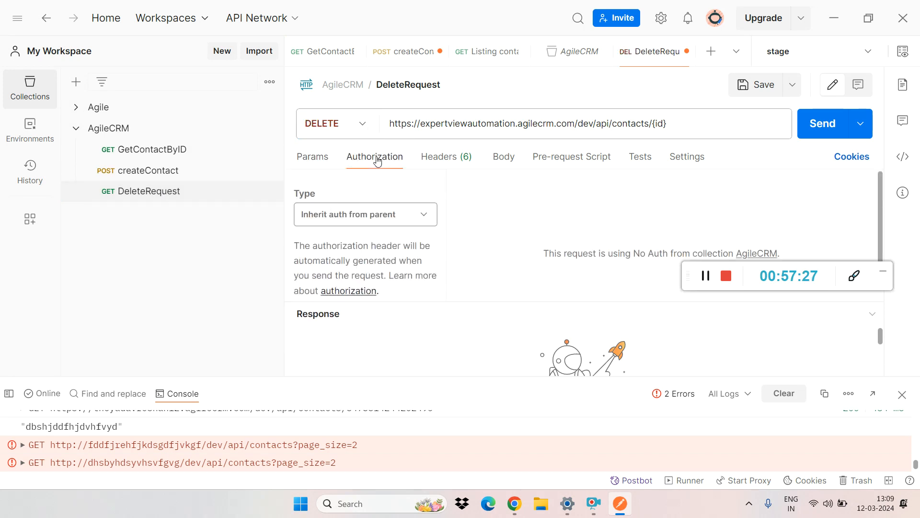
pyautogui.click(365, 217)
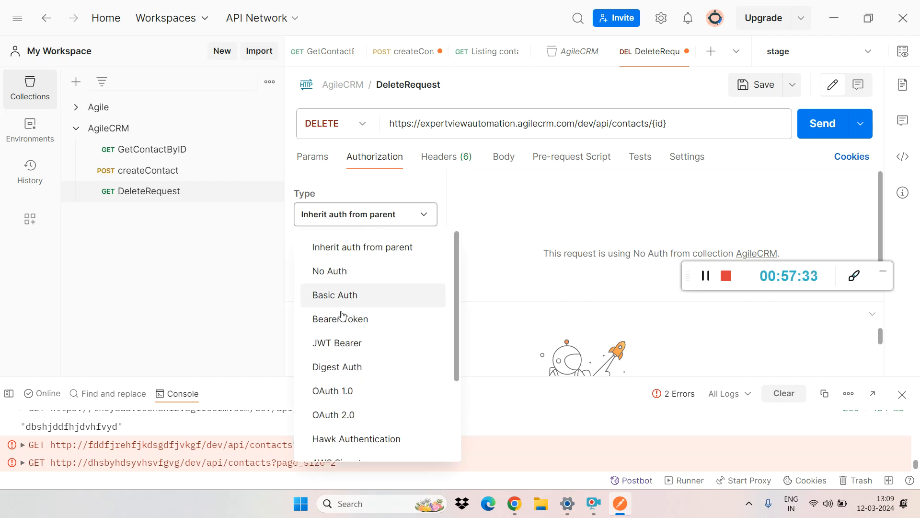
pyautogui.click(356, 294)
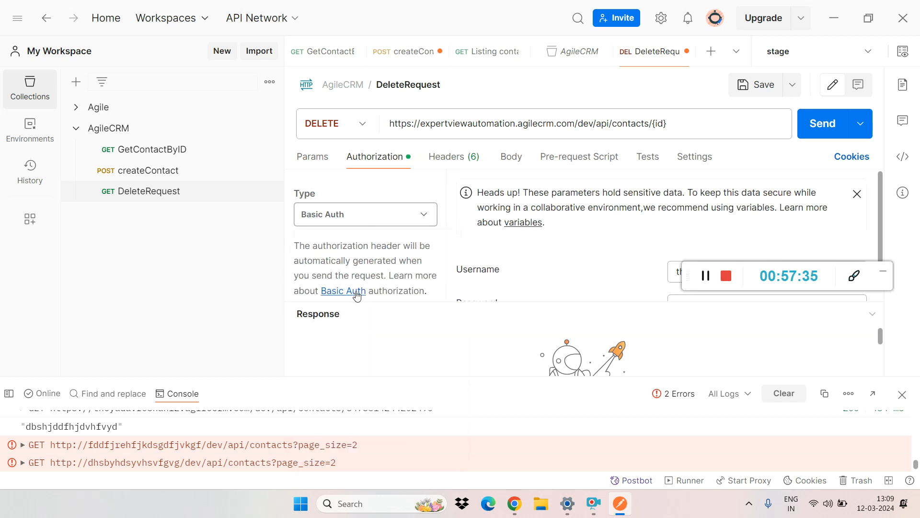
pyautogui.moveTo(687, 271); pyautogui.dragTo(705, 428)
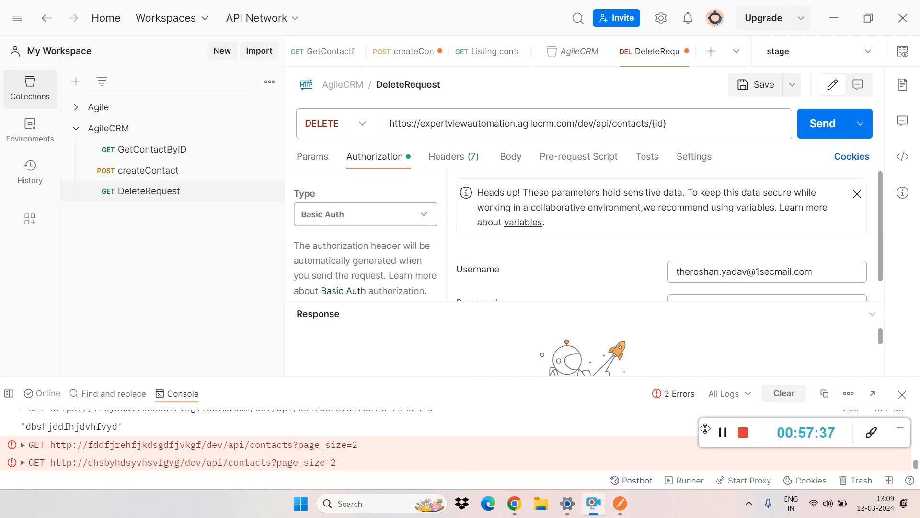
# Step: Add two global variables named userName and password to the workspace
pyautogui.tripleClick(755, 271)
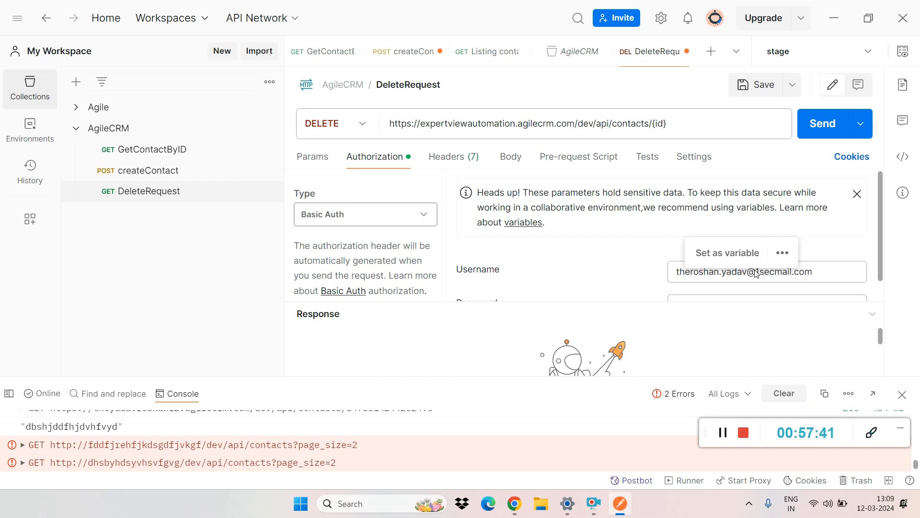
pyautogui.click(903, 52)
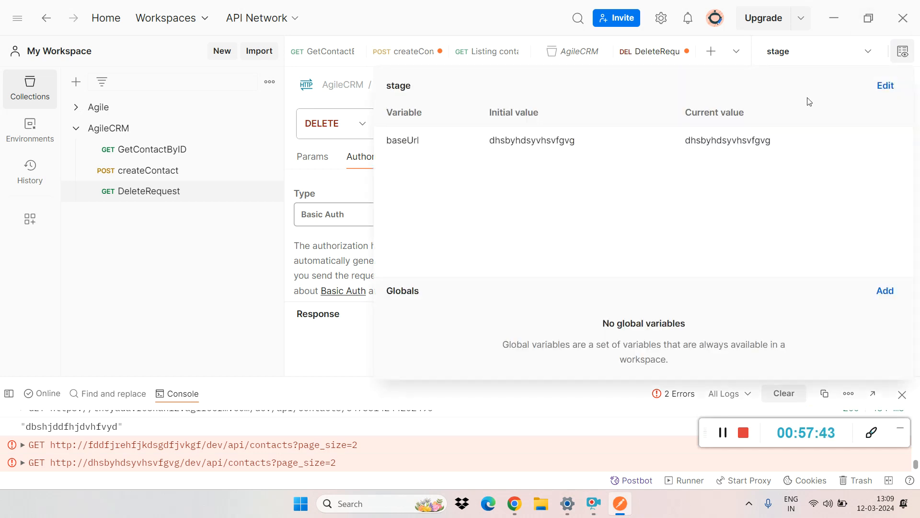
pyautogui.click(885, 291)
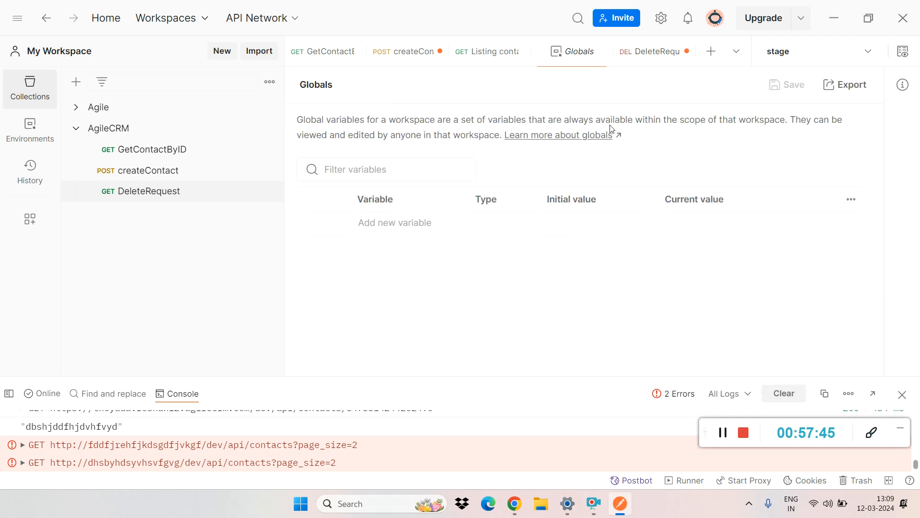
pyautogui.click(406, 220)
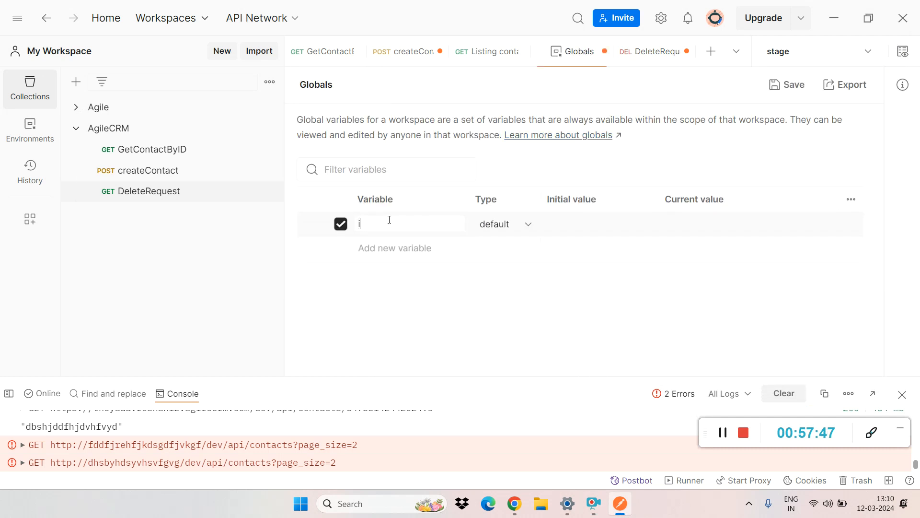
pyautogui.write('userName')
pyautogui.click(379, 246)
pyautogui.write('Password')
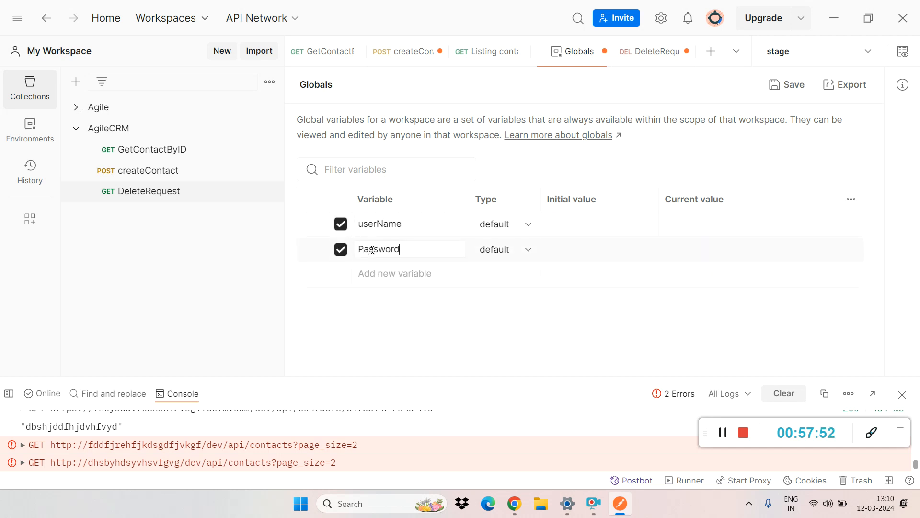
pyautogui.press('BackSpace')
pyautogui.write('p')
# Step: Copy the username from createContact's Basic Auth settings into the initial value of the userName global variable
pyautogui.click(158, 171)
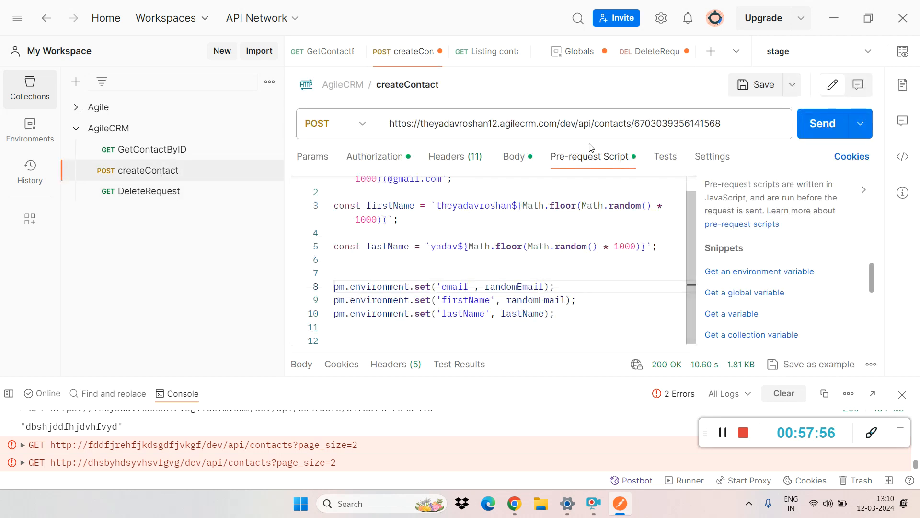
pyautogui.click(526, 161)
pyautogui.click(375, 156)
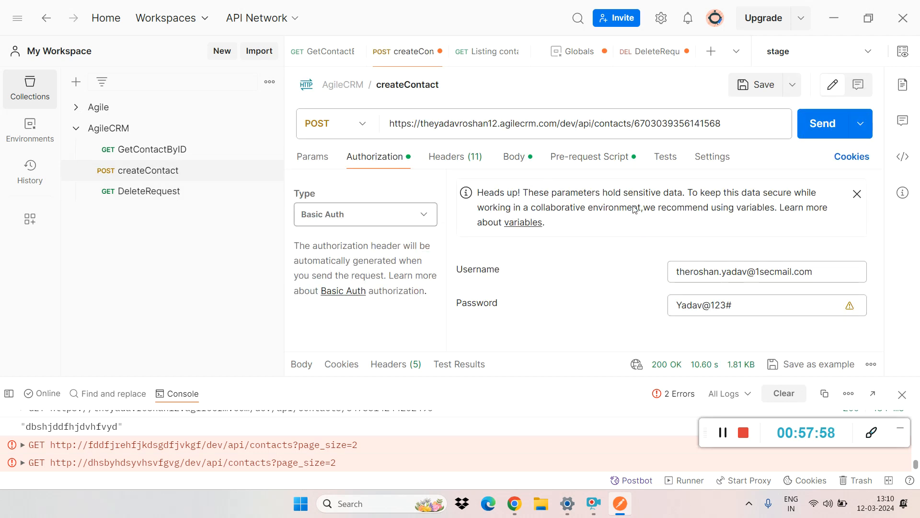
pyautogui.tripleClick(718, 270)
pyautogui.hotkey('ctrl', 'c')
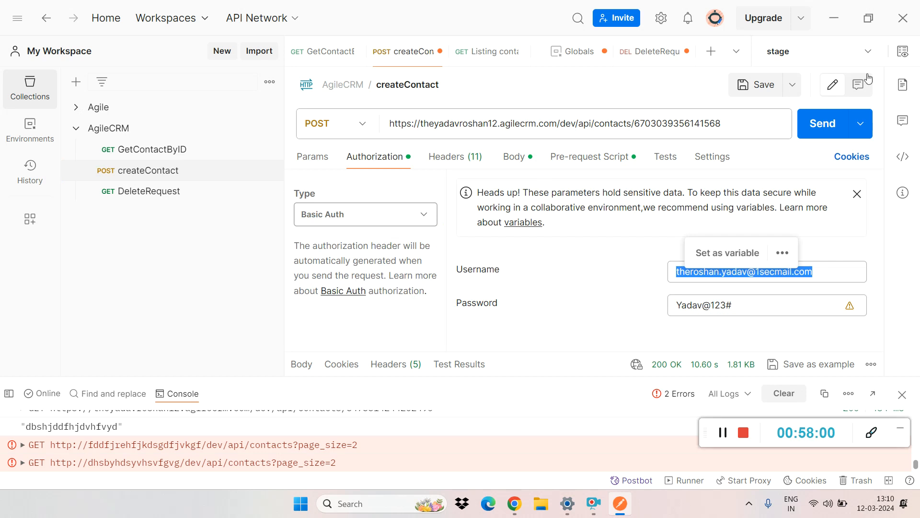
pyautogui.click(577, 51)
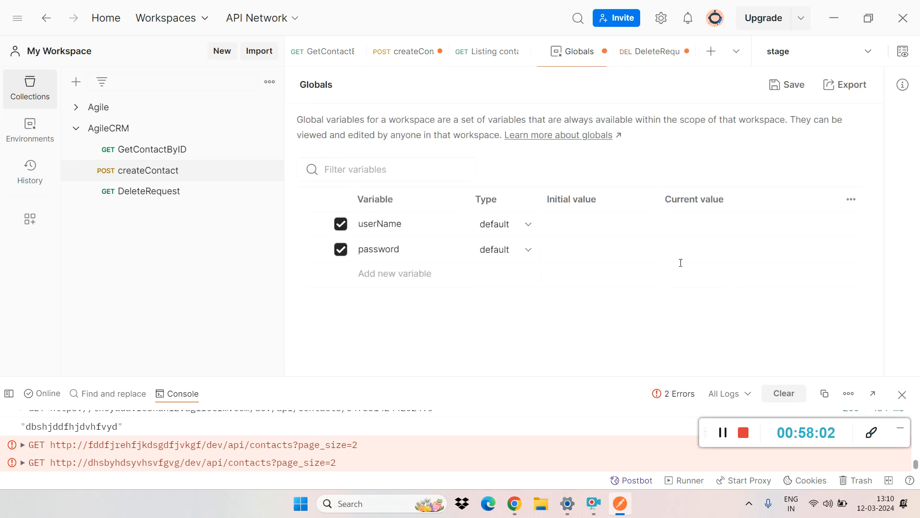
pyautogui.click(643, 230)
pyautogui.hotkey('ctrl', 'v')
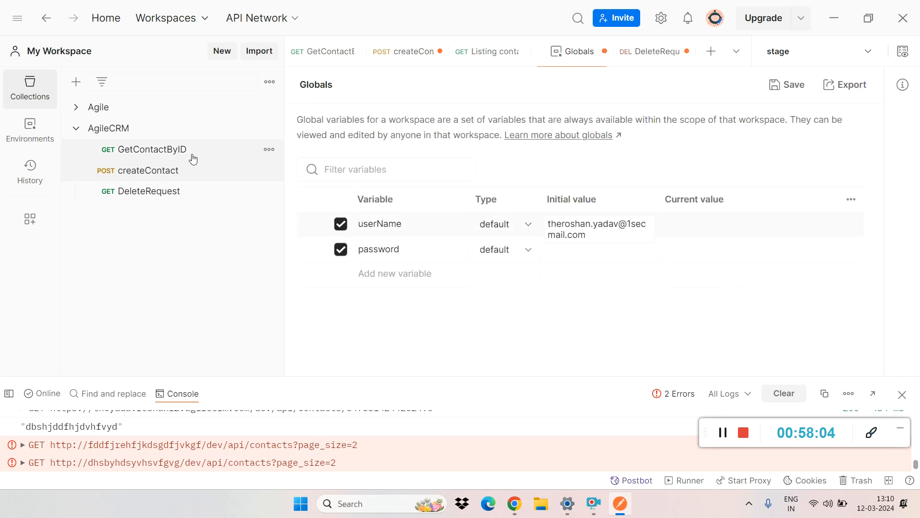
# Step: Copy the account password from createContact's Basic Auth settings into the initial value of the password global variable
pyautogui.click(171, 172)
pyautogui.doubleClick(693, 305)
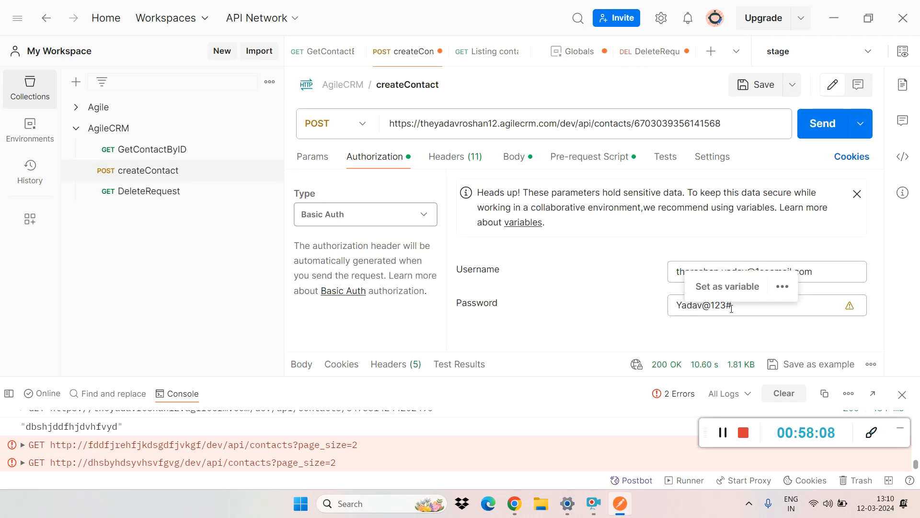
pyautogui.moveTo(736, 307); pyautogui.dragTo(662, 314)
pyautogui.hotkey('ctrl', 'c')
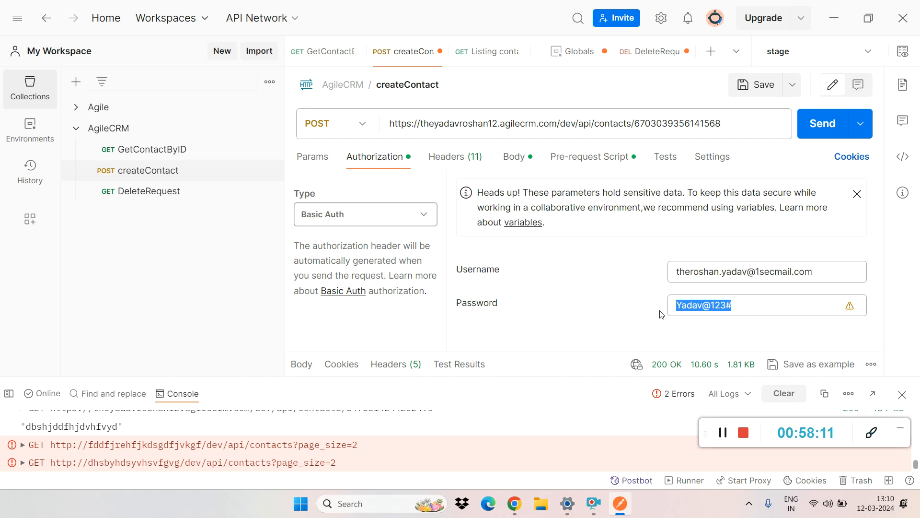
pyautogui.click(643, 51)
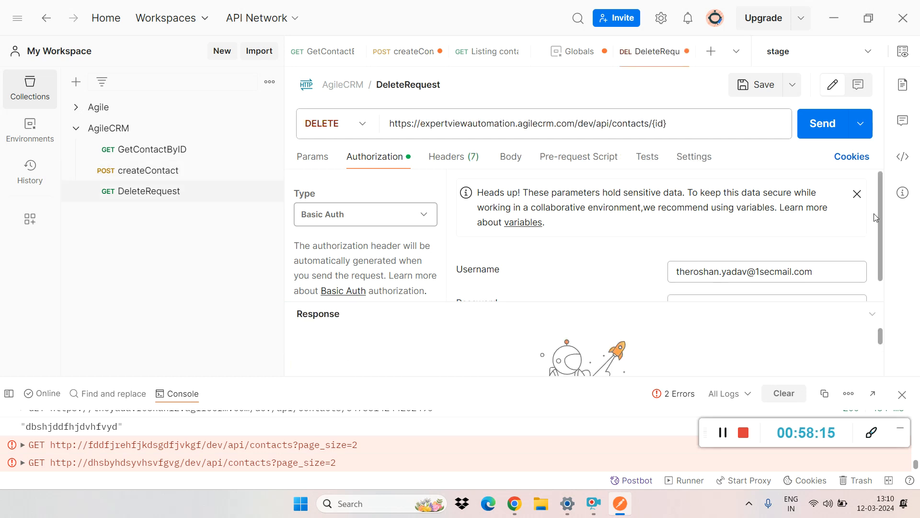
pyautogui.scroll(-1, 878, 216)
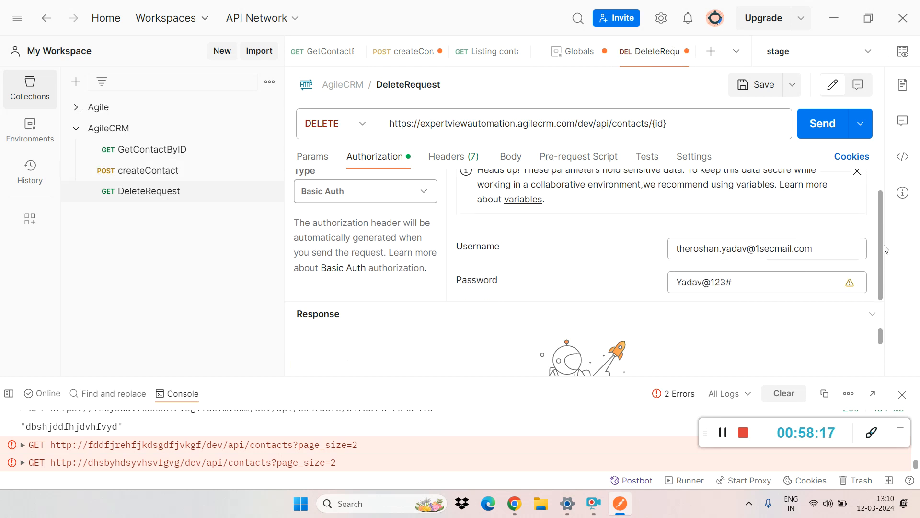
pyautogui.click(578, 52)
pyautogui.click(568, 249)
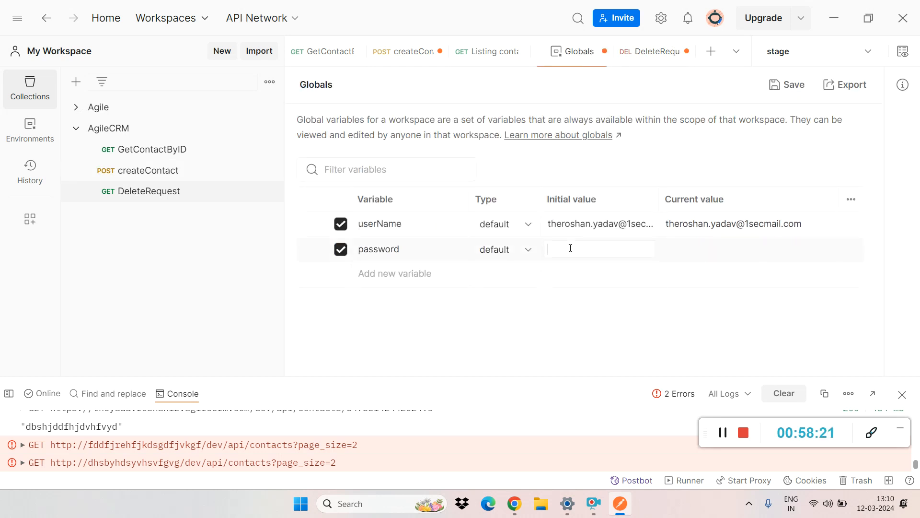
pyautogui.hotkey('ctrl', 'v')
# Step: Save the global variables and switch the active environment from stage to No environment
pyautogui.click(626, 337)
pyautogui.click(786, 84)
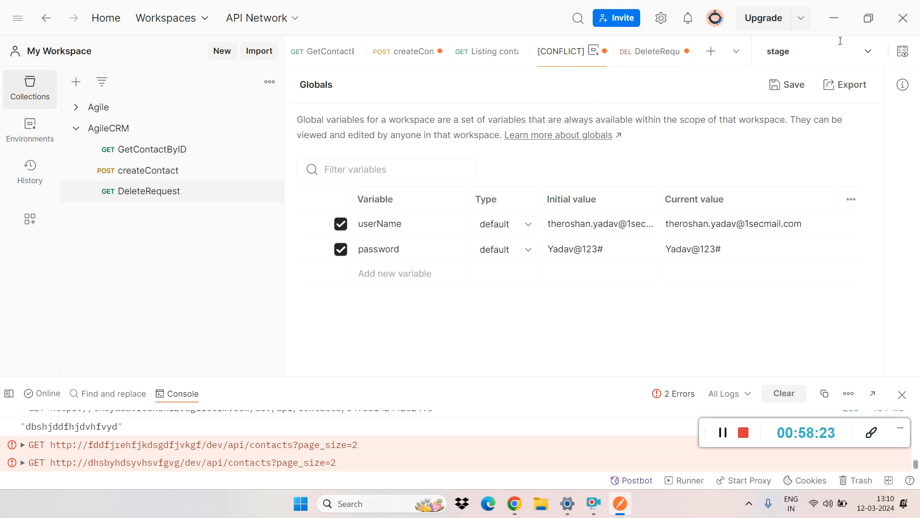
pyautogui.click(866, 52)
pyautogui.click(807, 85)
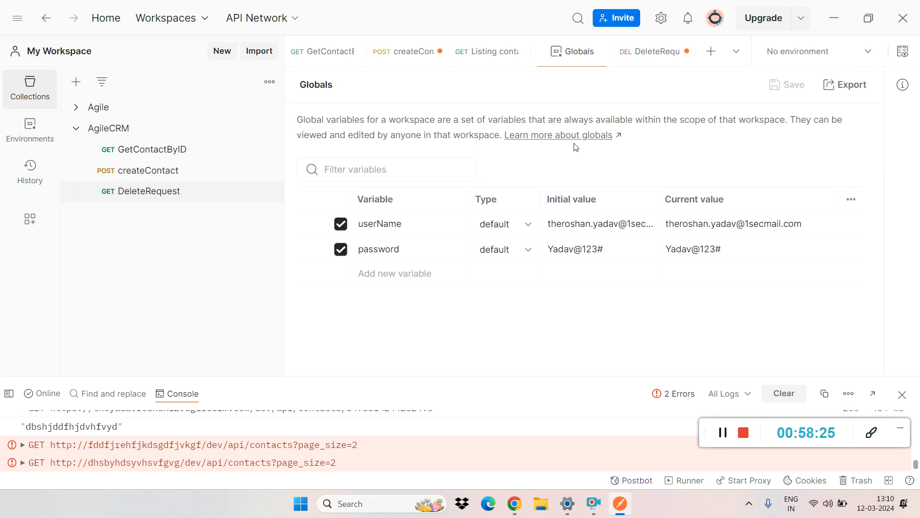
# Step: Replace the Basic Auth username of GetContactByID with the global variable reference {{userName}}
pyautogui.click(141, 171)
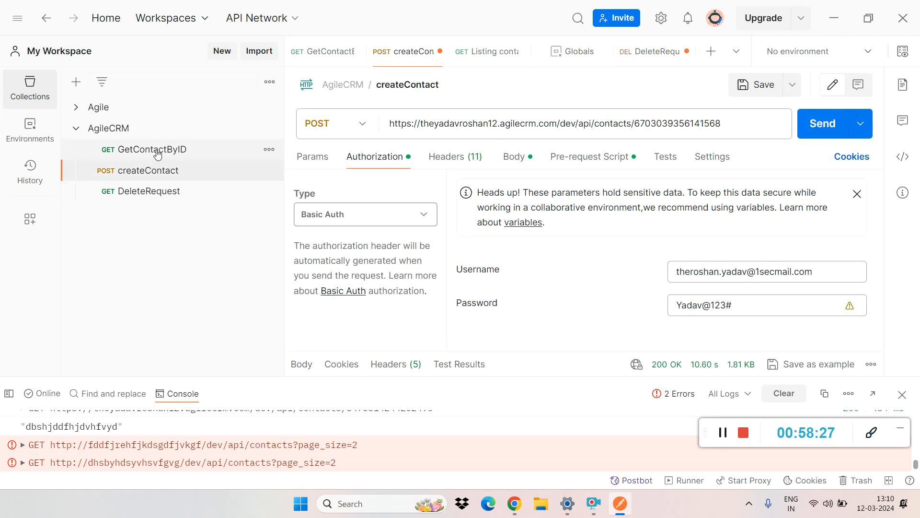
pyautogui.click(153, 150)
pyautogui.click(389, 157)
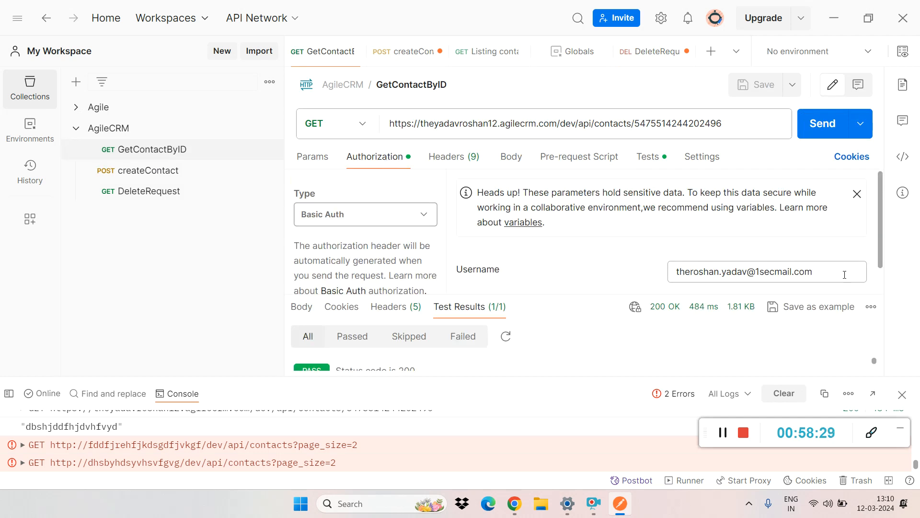
pyautogui.tripleClick(827, 271)
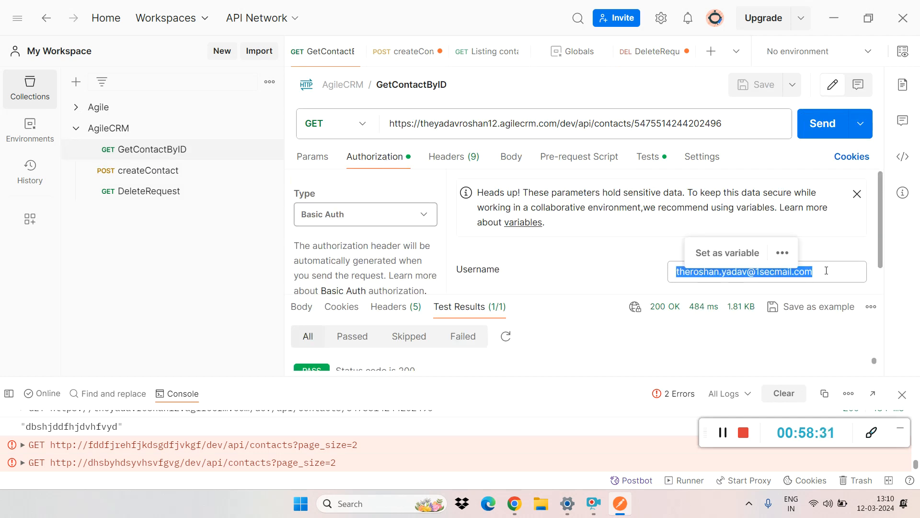
pyautogui.press('BackSpace')
pyautogui.write('{')
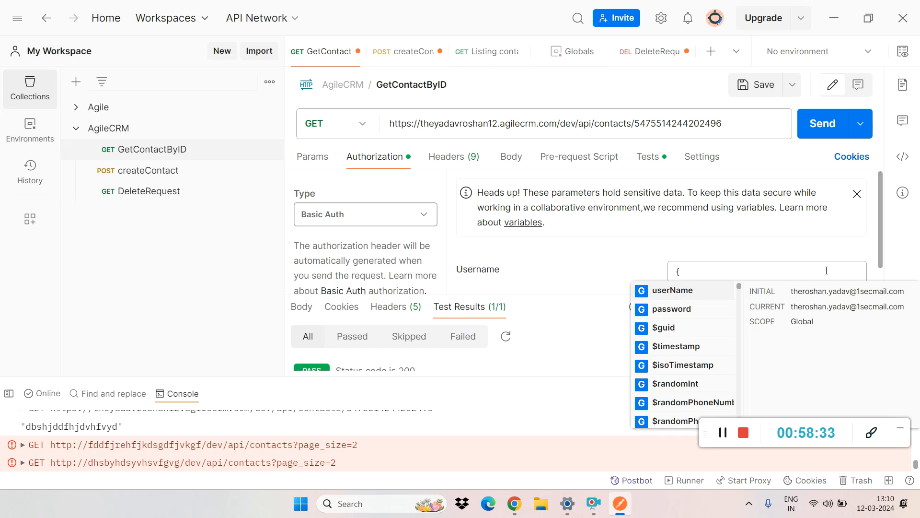
pyautogui.click(672, 291)
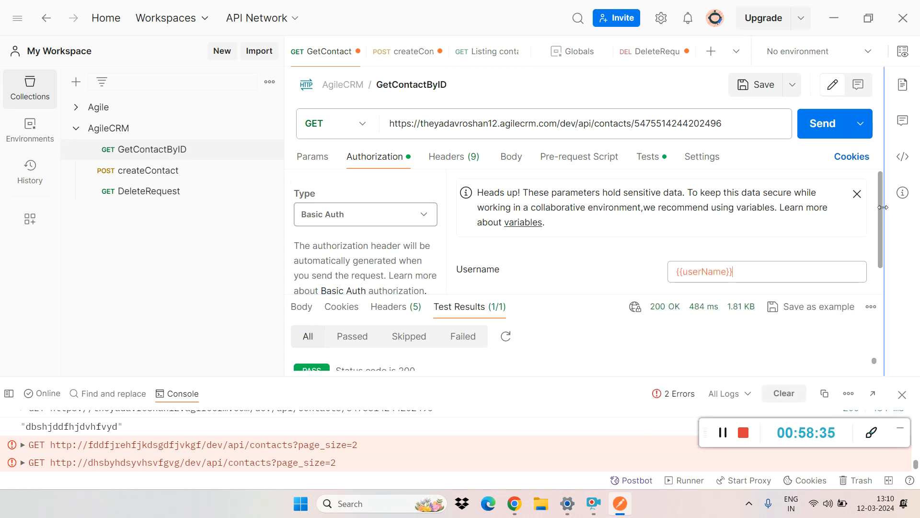
# Step: Replace the Basic Auth password of GetContactByID with the global variable reference {{password}}
pyautogui.scroll(-1, 878, 211)
pyautogui.doubleClick(680, 275)
pyautogui.hotkey('ctrl', 'a')
pyautogui.press('BackSpace')
pyautogui.write('{{')
pyautogui.click(673, 313)
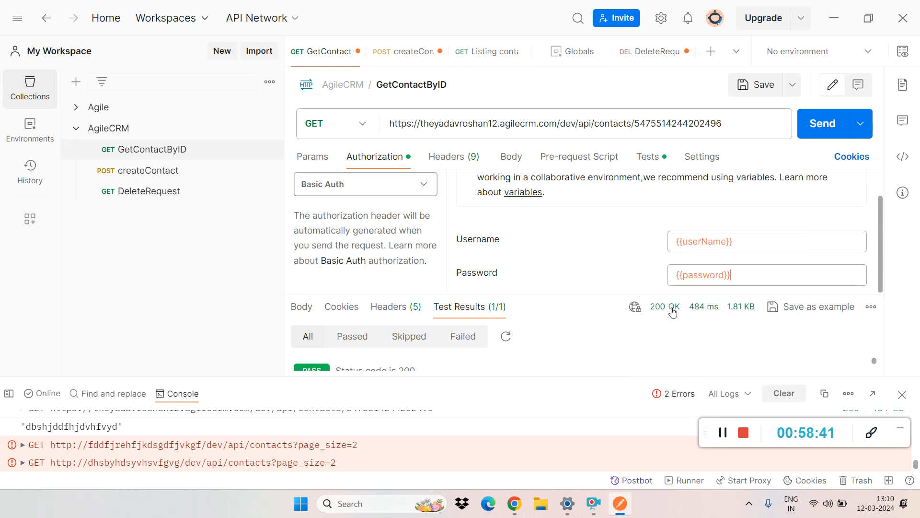
# Step: Copy the {{userName}} reference from GetContactByID, save DeleteRequest, and paste the reference as DeleteRequest's Basic Auth username
pyautogui.click(705, 243)
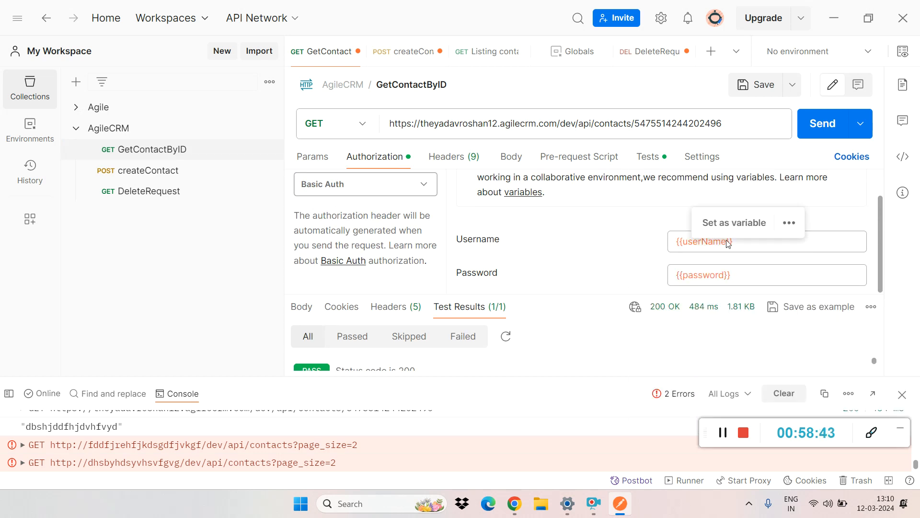
pyautogui.moveTo(727, 241); pyautogui.dragTo(664, 257)
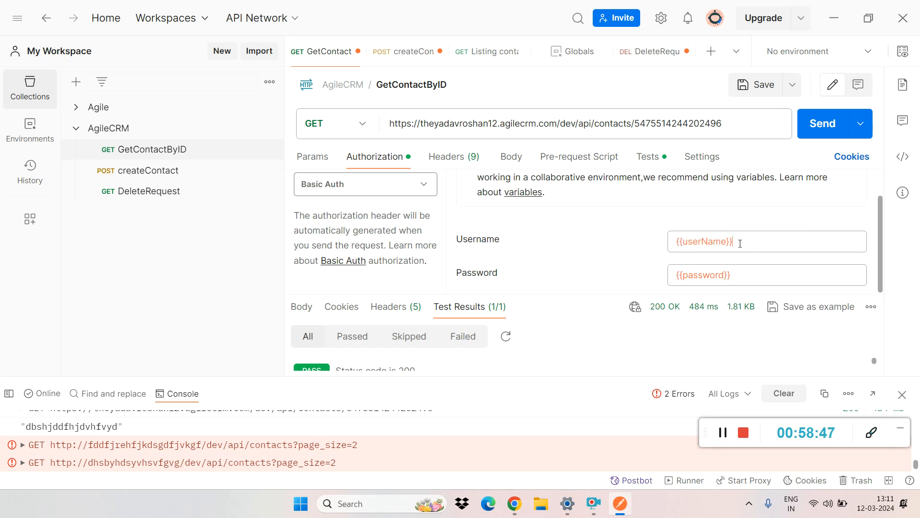
pyautogui.moveTo(740, 243); pyautogui.dragTo(662, 253)
pyautogui.hotkey('ctrl', 'c')
pyautogui.click(131, 191)
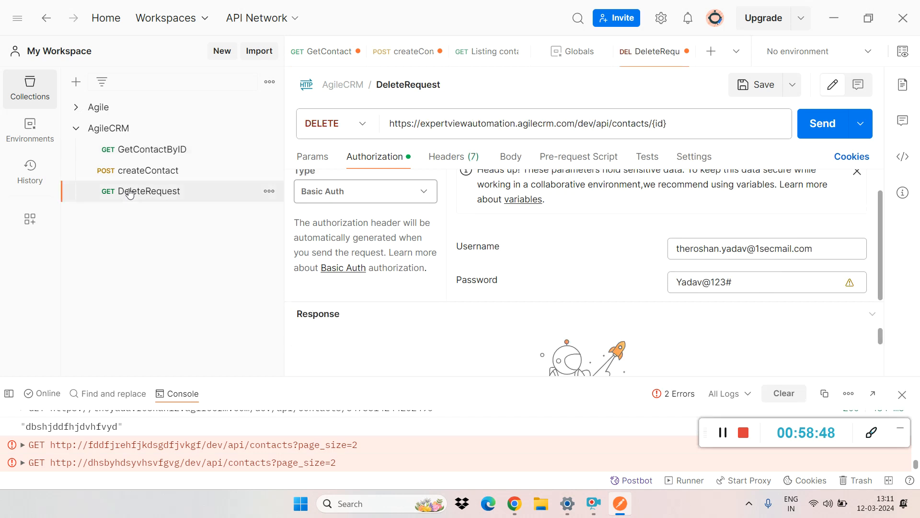
pyautogui.hotkey('ctrl', 's')
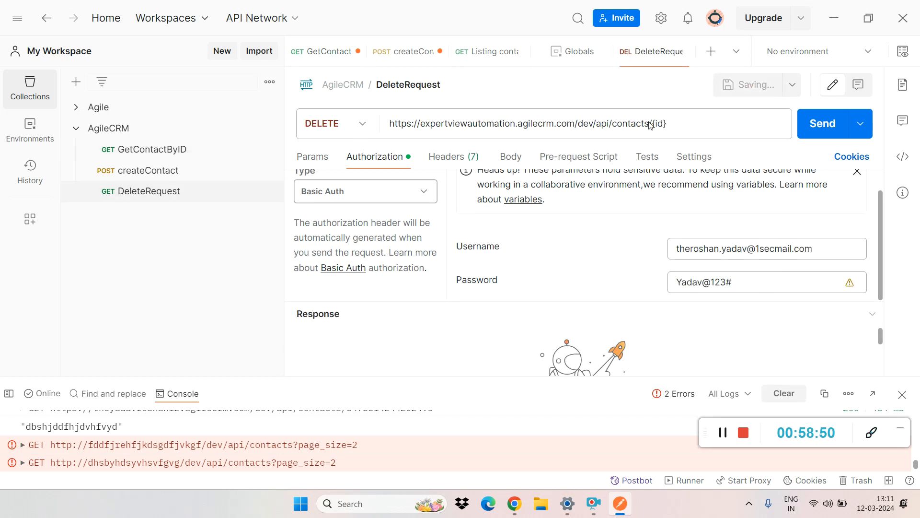
pyautogui.tripleClick(829, 249)
pyautogui.moveTo(830, 250); pyautogui.dragTo(684, 257)
pyautogui.hotkey('ctrl', 'v')
# Step: Set DeleteRequest's Basic Auth password to the global variable reference {{password}} and save the request
pyautogui.tripleClick(746, 282)
pyautogui.press('BackSpace')
pyautogui.write('pa')
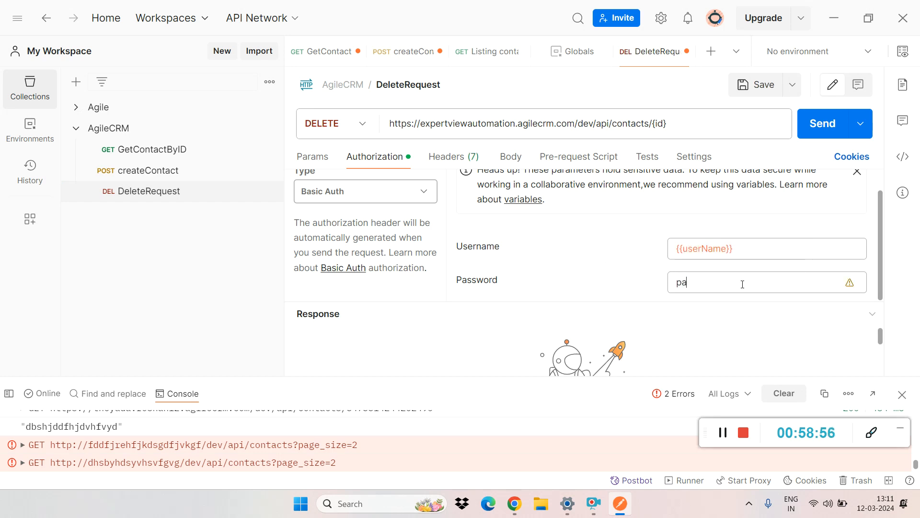
pyautogui.press('BackSpace')
pyautogui.write('{{')
pyautogui.click(696, 319)
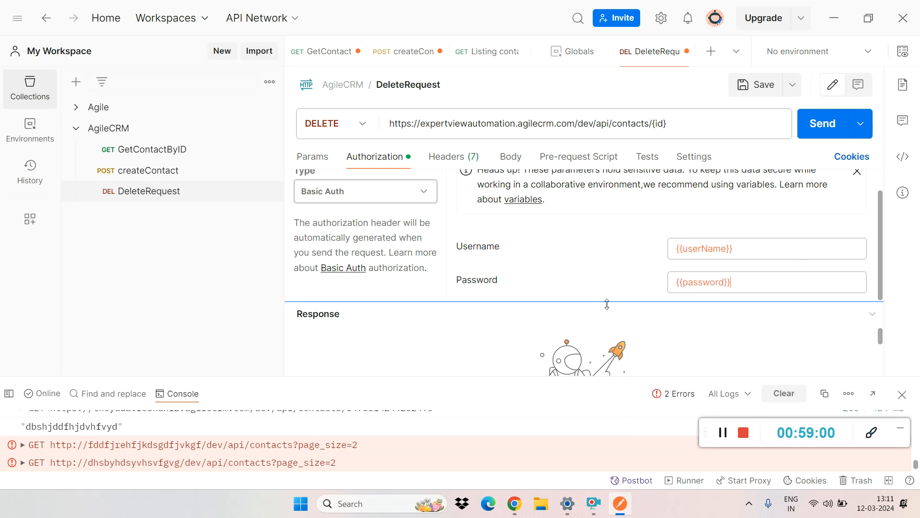
pyautogui.hotkey('ctrl', 's')
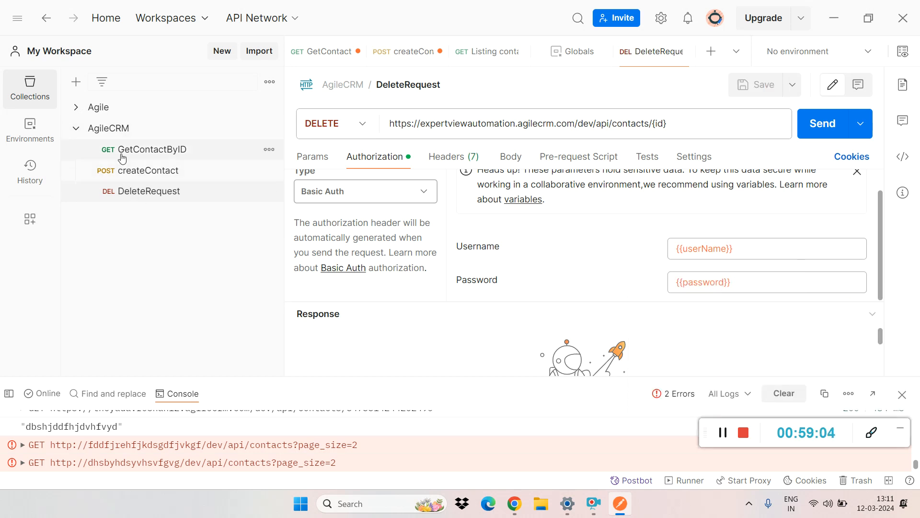
# Step: Move the "Update properties of a contact by ID (partial update)" request from Agile's Put Request's folder into the AgileCRM collection, and reopen DeleteRequest
pyautogui.click(74, 113)
pyautogui.click(85, 174)
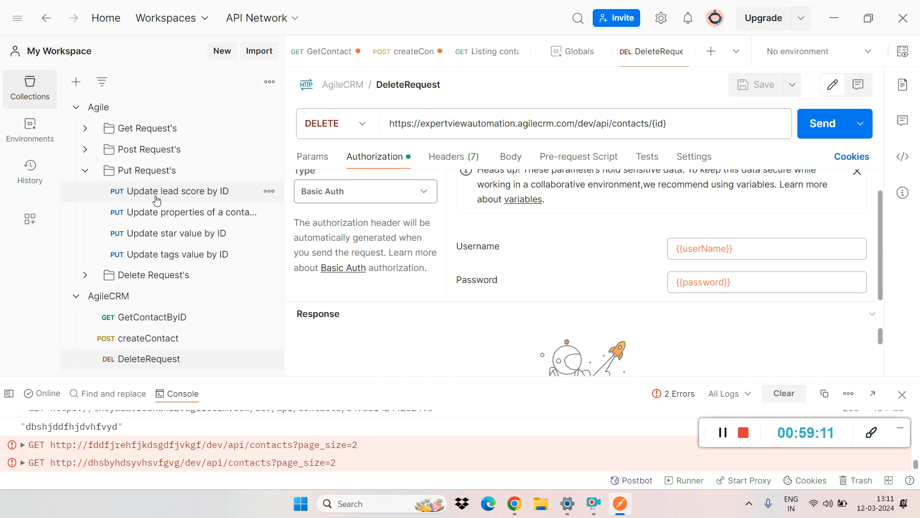
pyautogui.click(220, 214)
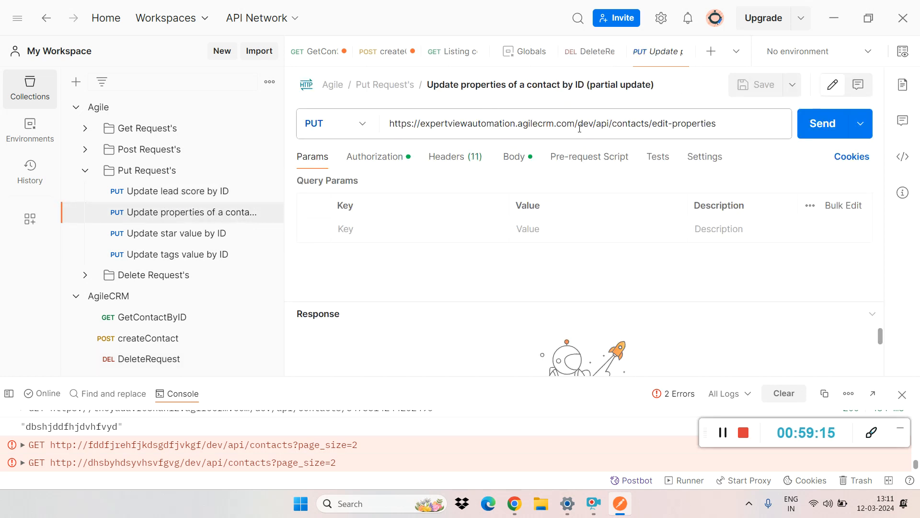
pyautogui.click(572, 126)
pyautogui.hotkey('ctrl', 'a')
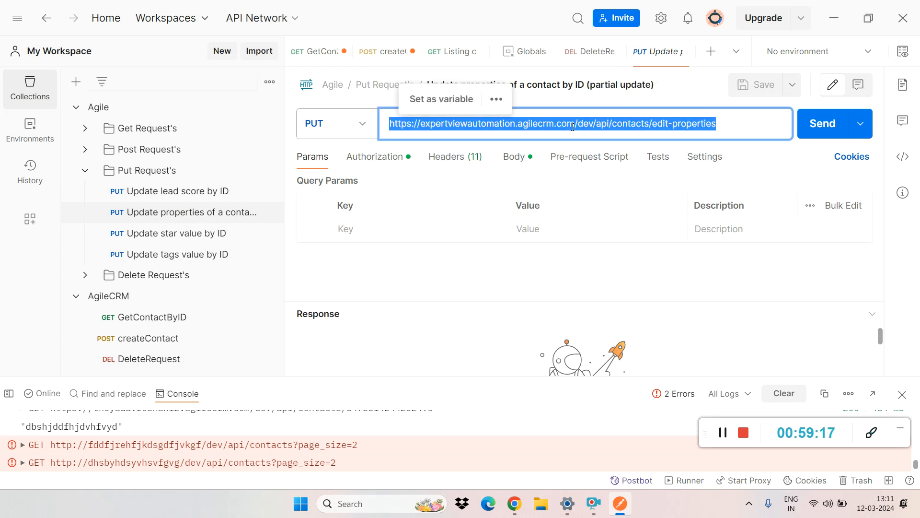
pyautogui.moveTo(129, 212); pyautogui.dragTo(117, 301)
pyautogui.click(85, 170)
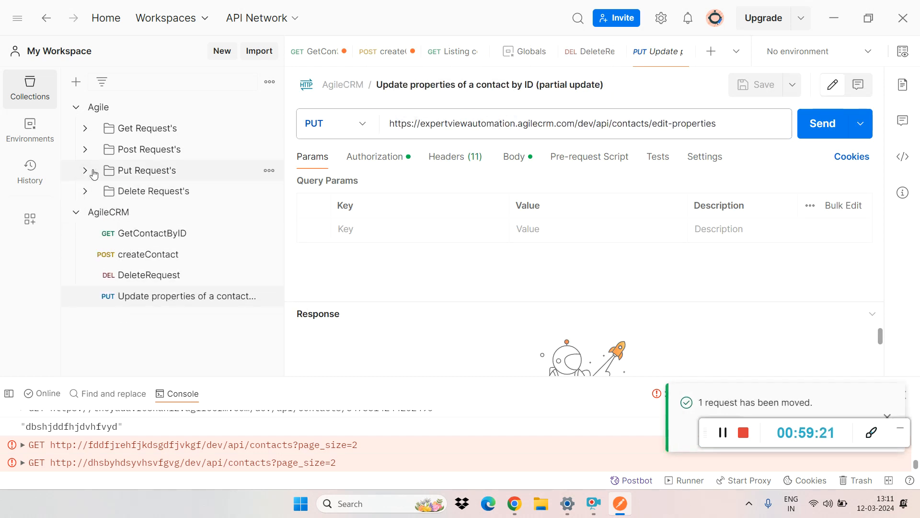
pyautogui.click(165, 297)
pyautogui.click(121, 275)
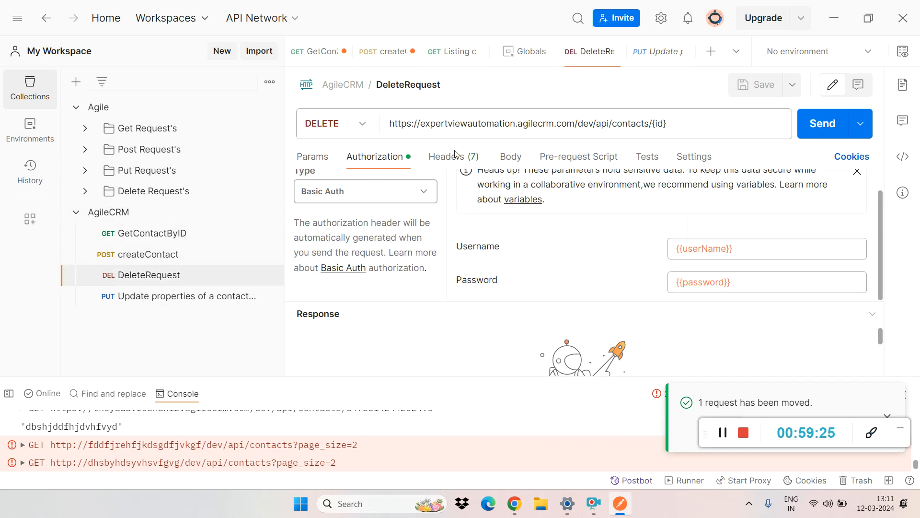
# Step: Copy the base URL from the createContact request and paste it over the base URL in DeleteRequest, keeping /dev/api/contacts/{id}
pyautogui.click(138, 259)
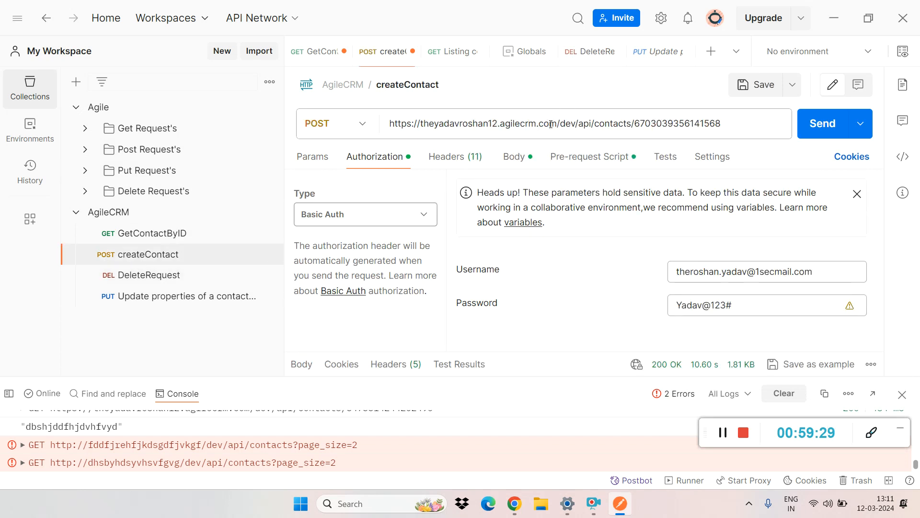
pyautogui.moveTo(558, 123); pyautogui.dragTo(363, 138)
pyautogui.hotkey('ctrl', 'c')
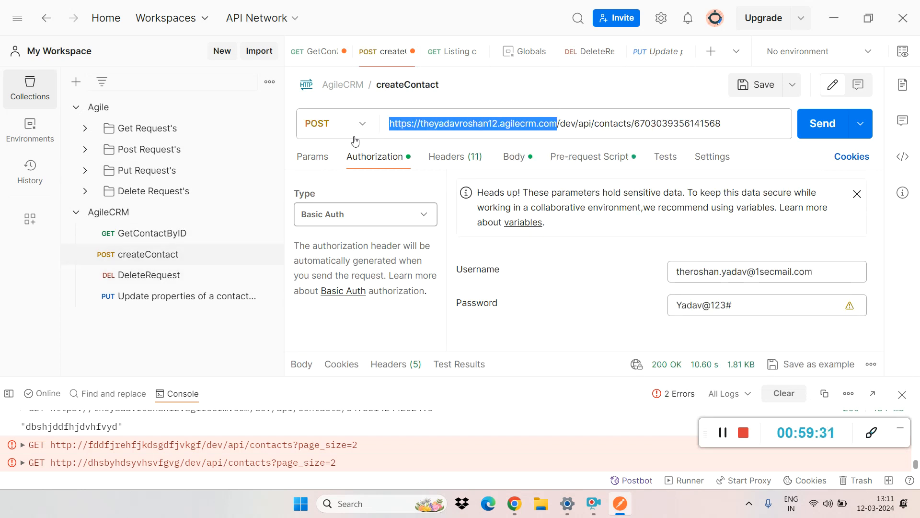
pyautogui.click(154, 274)
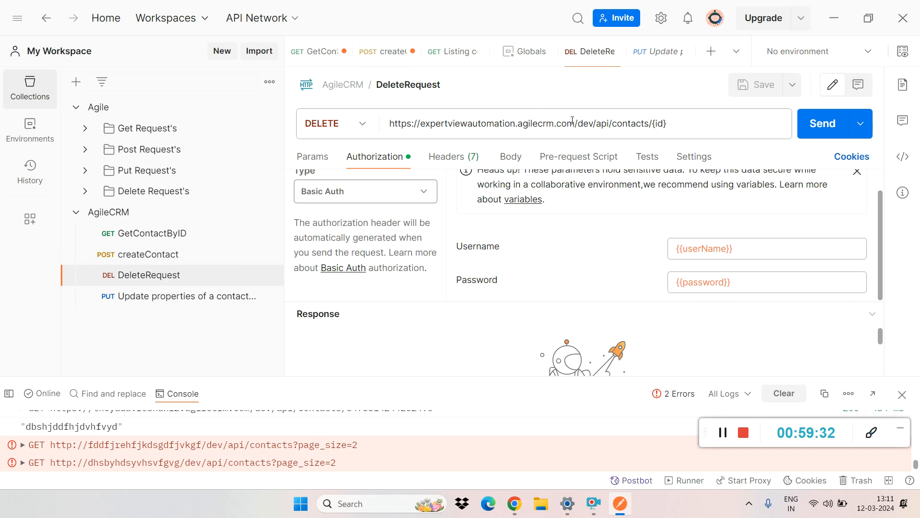
pyautogui.moveTo(577, 124); pyautogui.dragTo(357, 147)
pyautogui.hotkey('ctrl', 'v')
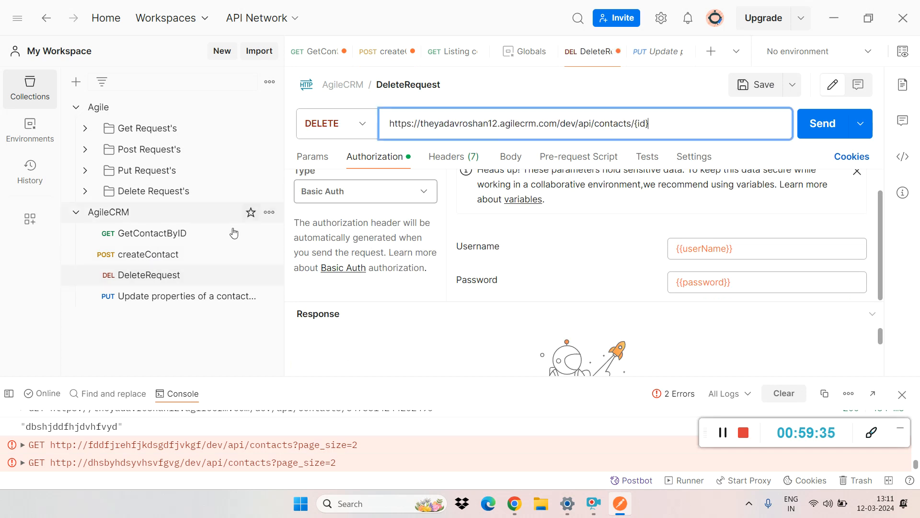
# Step: Replace the base URL of the PUT contact update request with the copied one, keeping /dev/api/contacts/edit-properties, and save the request
pyautogui.click(169, 297)
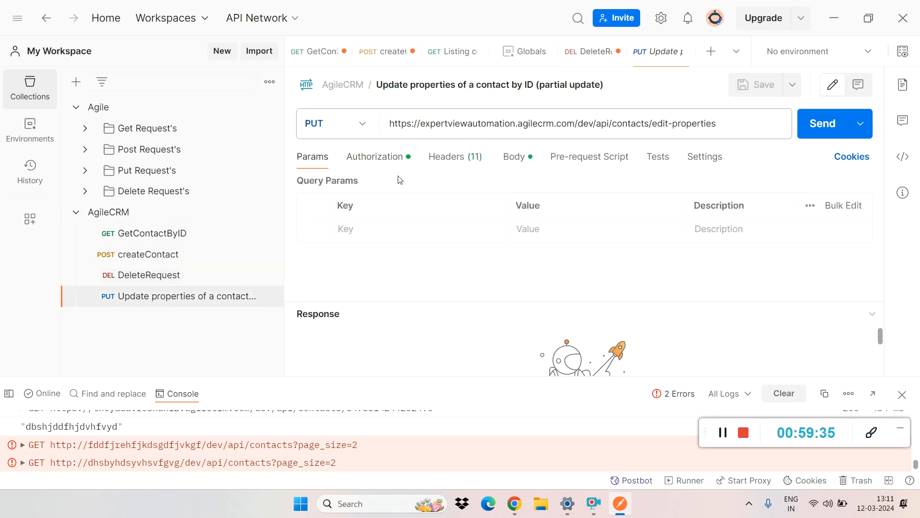
pyautogui.click(577, 124)
pyautogui.click(569, 118)
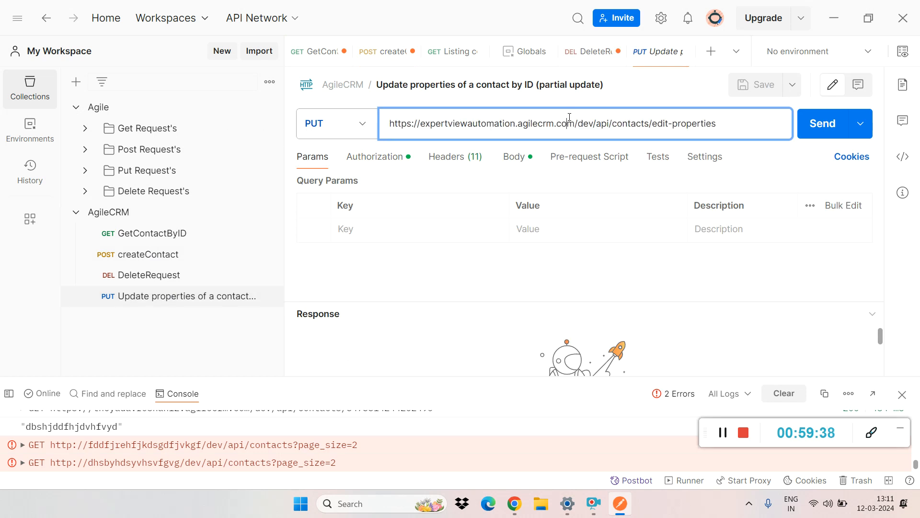
pyautogui.moveTo(575, 126); pyautogui.dragTo(361, 136)
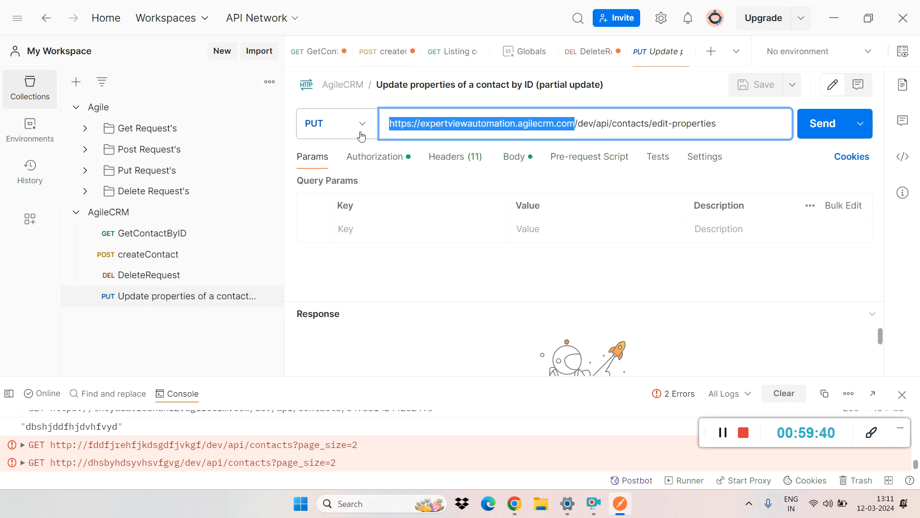
pyautogui.hotkey('ctrl', 'v')
pyautogui.hotkey('ctrl', 's')
# Step: Replace the PUT request's Basic Auth username with the global variable reference {{userName}}
pyautogui.click(356, 157)
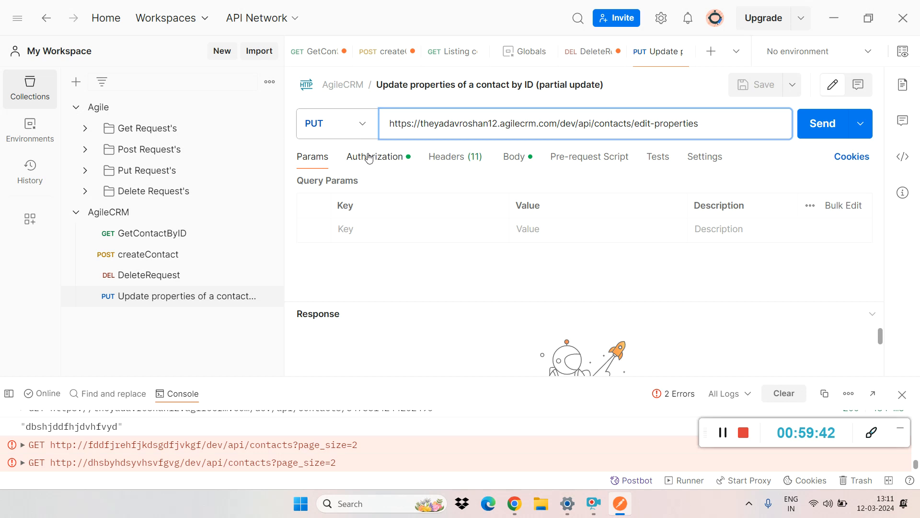
pyautogui.doubleClick(763, 278)
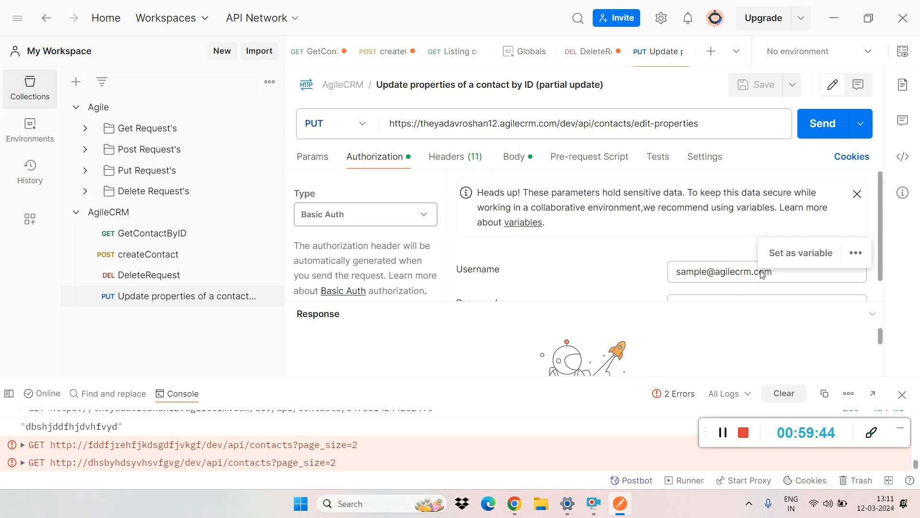
pyautogui.doubleClick(790, 273)
pyautogui.click(790, 273)
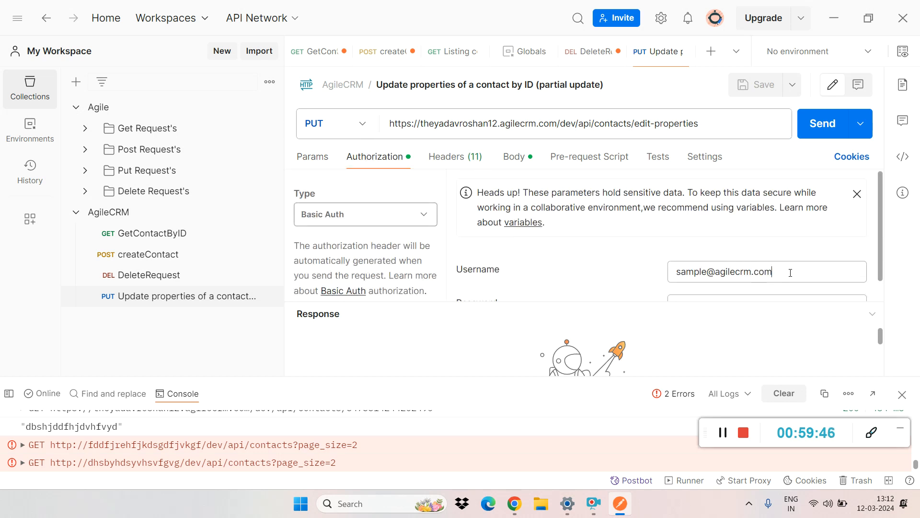
pyautogui.press('BackSpace')
pyautogui.press('BackSpace')
pyautogui.press('BackSpace')
pyautogui.press('BackSpace')
pyautogui.press('BackSpace')
pyautogui.press('BackSpace')
pyautogui.press('BackSpace')
pyautogui.press('BackSpace')
pyautogui.press('BackSpace')
pyautogui.press('BackSpace')
pyautogui.press('BackSpace')
pyautogui.press('BackSpace')
pyautogui.press('BackSpace')
pyautogui.press('BackSpace')
pyautogui.press('BackSpace')
pyautogui.press('BackSpace')
pyautogui.press('BackSpace')
pyautogui.press('BackSpace')
pyautogui.press('BackSpace')
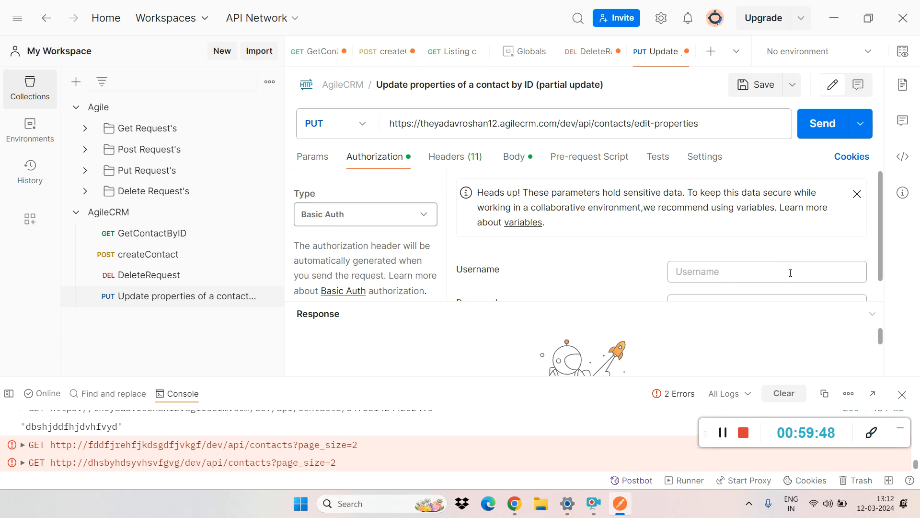
pyautogui.write('{')
pyautogui.click(679, 292)
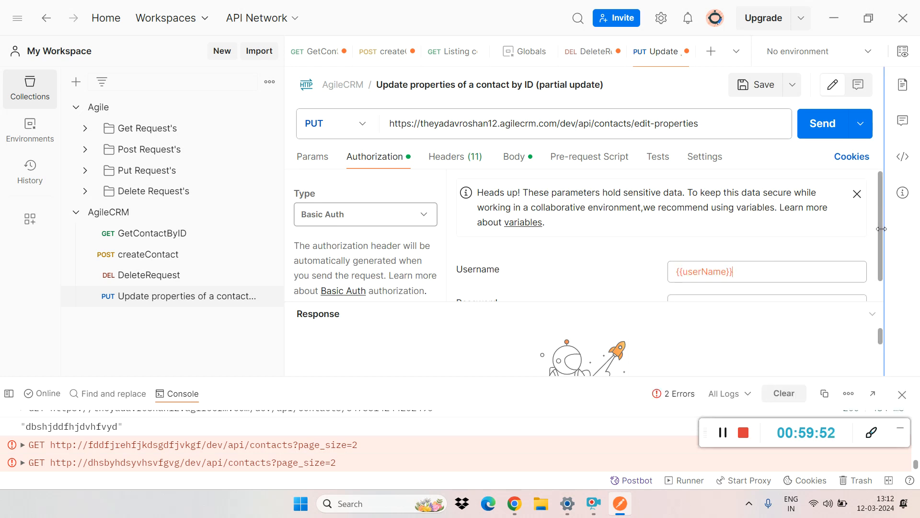
# Step: Set the PUT request's Basic Auth password to the global variable reference {{password}}, and save both the PUT request and DeleteRequest
pyautogui.moveTo(879, 239); pyautogui.dragTo(880, 282)
pyautogui.doubleClick(694, 281)
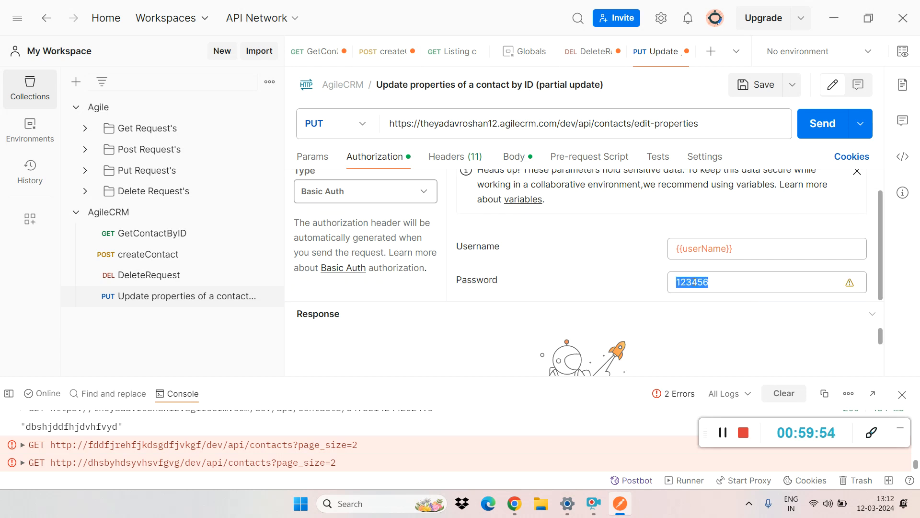
pyautogui.write('{')
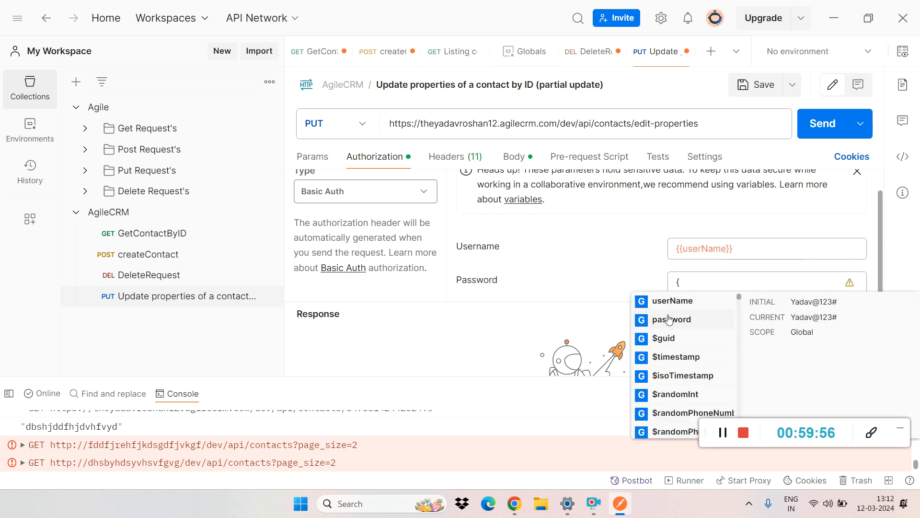
pyautogui.click(670, 319)
pyautogui.hotkey('ctrl', 's')
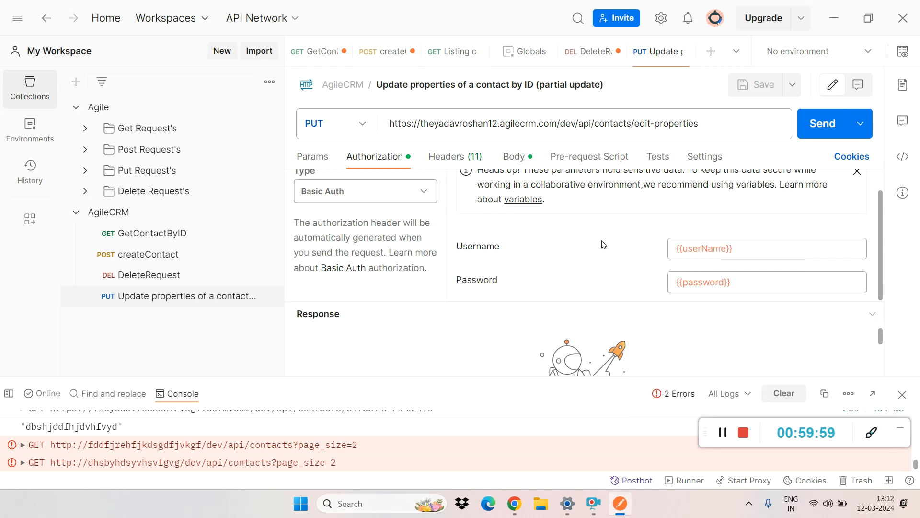
pyautogui.click(163, 274)
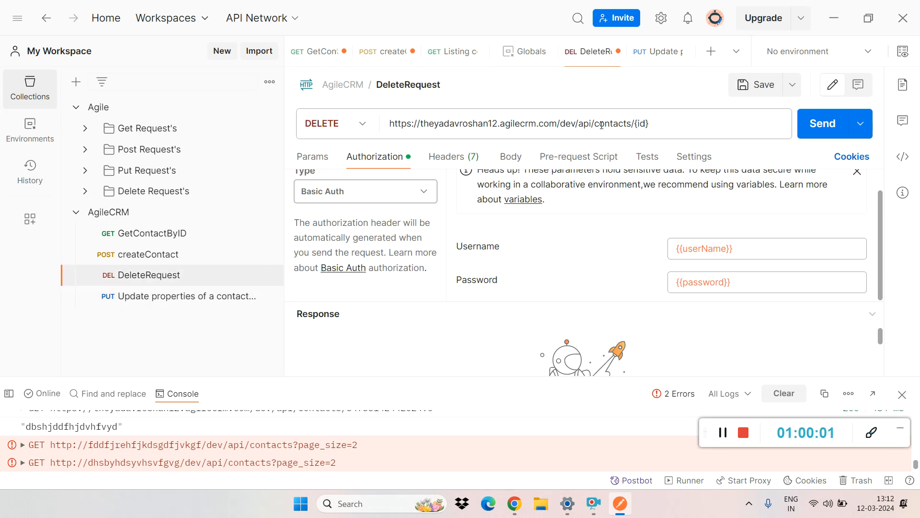
pyautogui.hotkey('ctrl', 's')
# Step: Try sending createContact with the contact ID still in its URL, check its body and pre-request script, and send it again
pyautogui.click(166, 257)
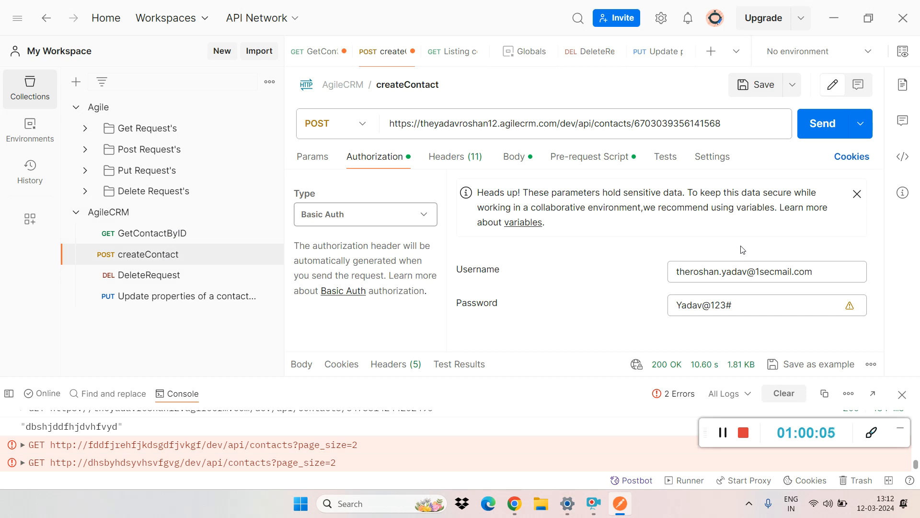
pyautogui.click(509, 161)
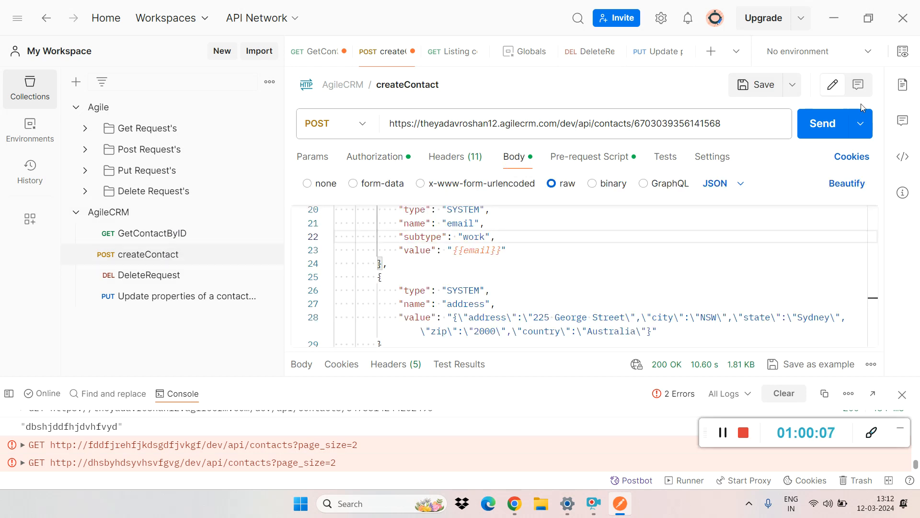
pyautogui.click(805, 134)
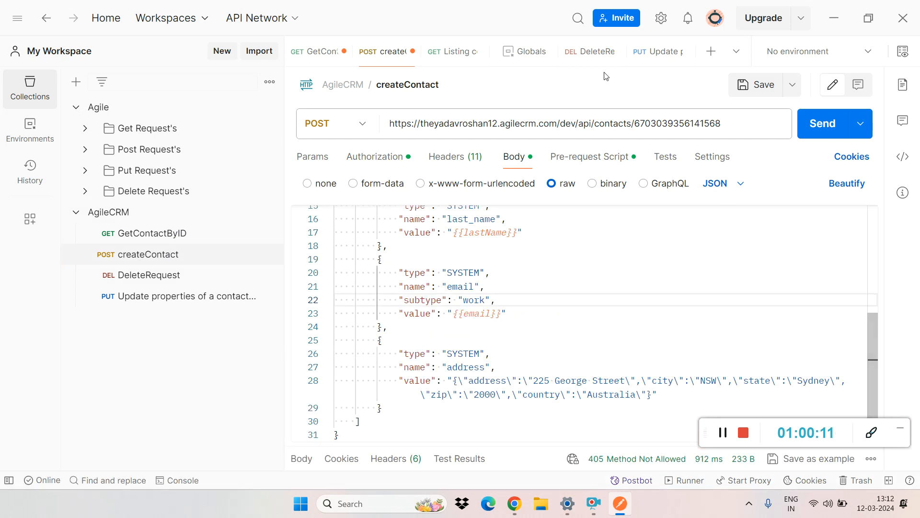
pyautogui.click(589, 156)
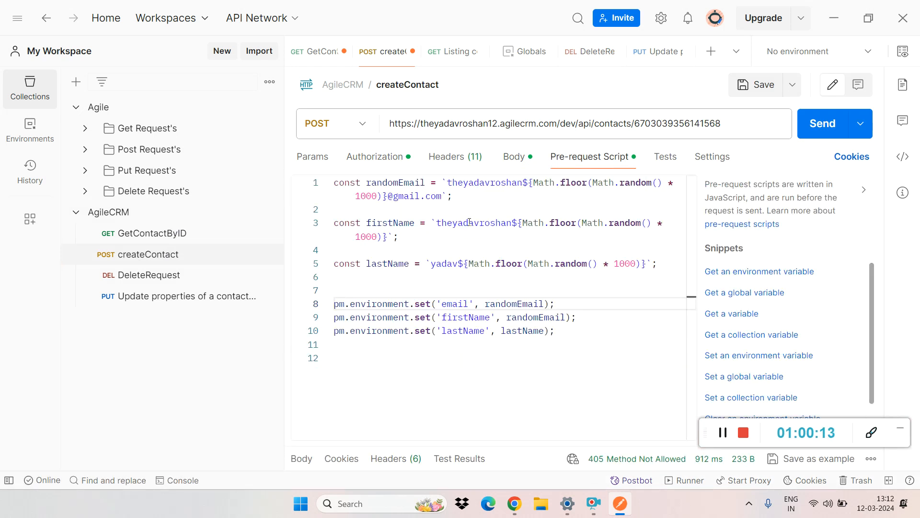
pyautogui.click(513, 156)
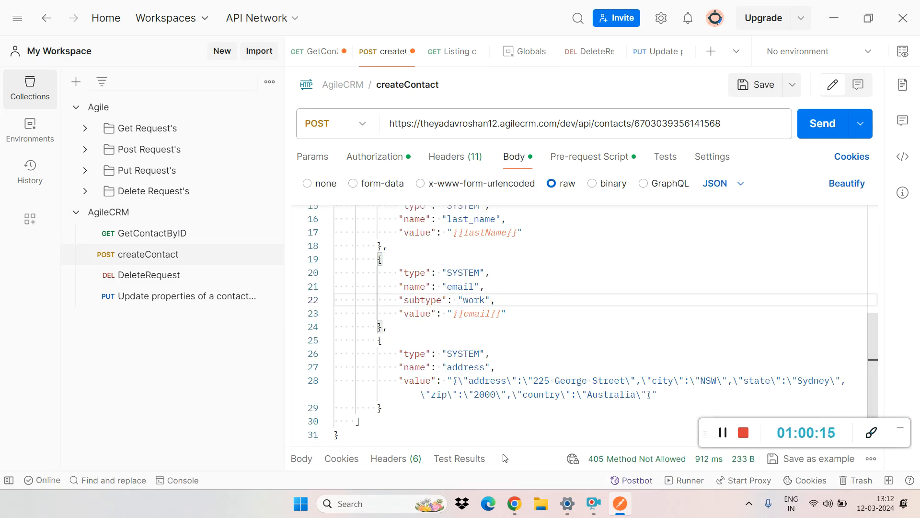
pyautogui.moveTo(502, 451); pyautogui.dragTo(596, 269)
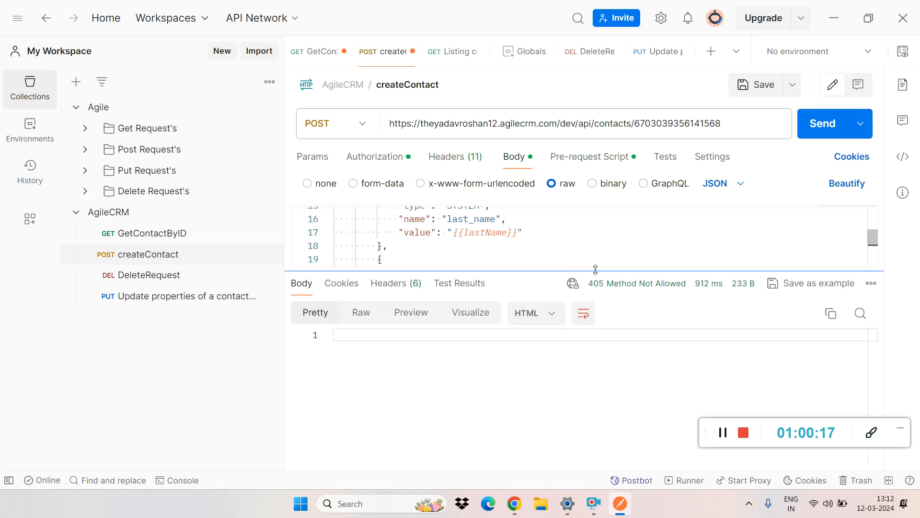
pyautogui.click(579, 232)
pyautogui.click(825, 123)
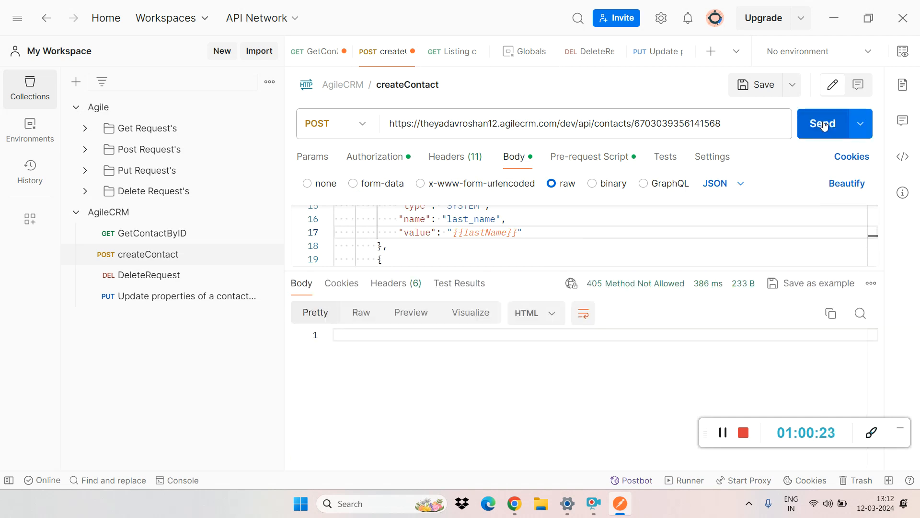
# Step: Remove the contact ID from createContact's URL so it ends in /dev/api/contacts, save the request, and send it
pyautogui.doubleClick(688, 123)
pyautogui.click(727, 123)
pyautogui.moveTo(727, 123); pyautogui.dragTo(632, 130)
pyautogui.press('BackSpace')
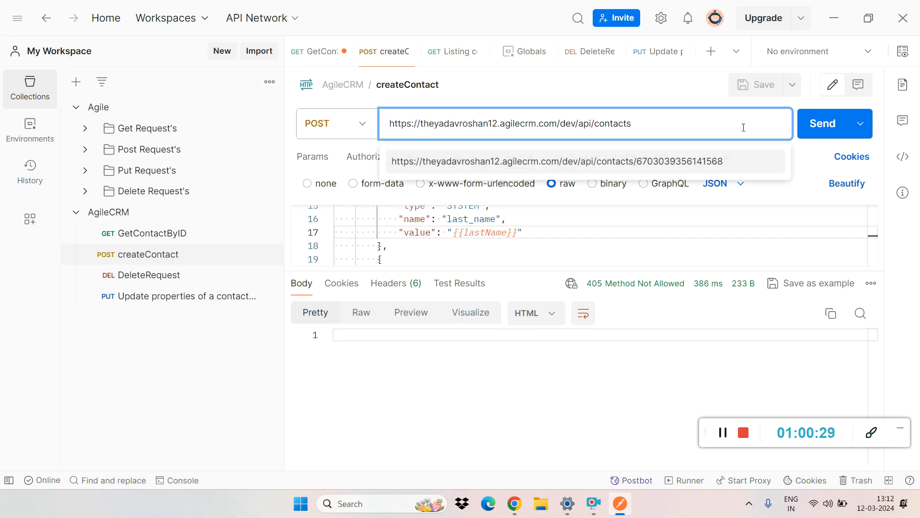
pyautogui.click(816, 124)
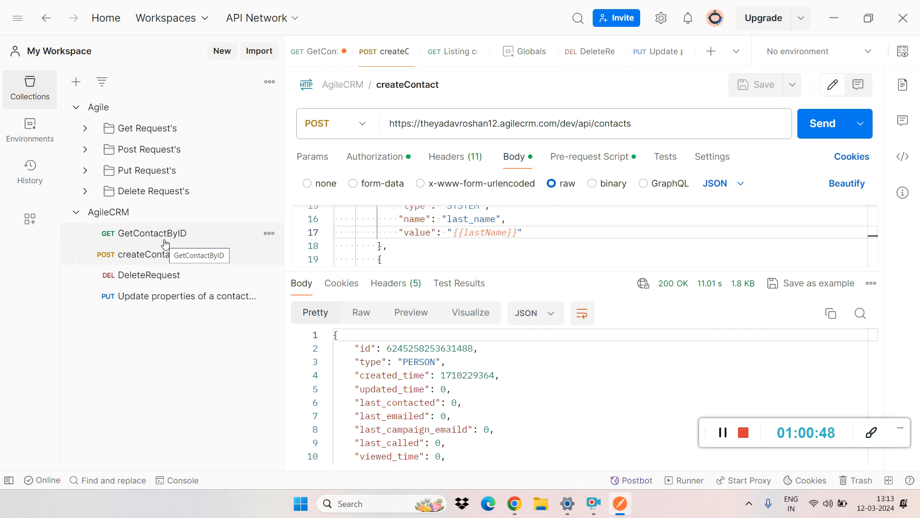
# Step: Copy the new contact's id from createContact's response, paste it over the ID in GetContactByID's URL, and send the request
pyautogui.doubleClick(458, 347)
pyautogui.hotkey('ctrl', 'c')
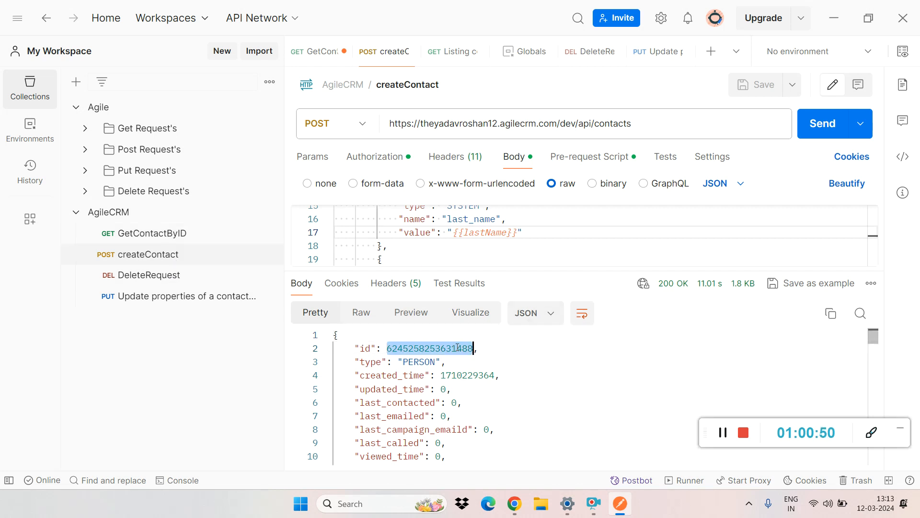
pyautogui.click(151, 234)
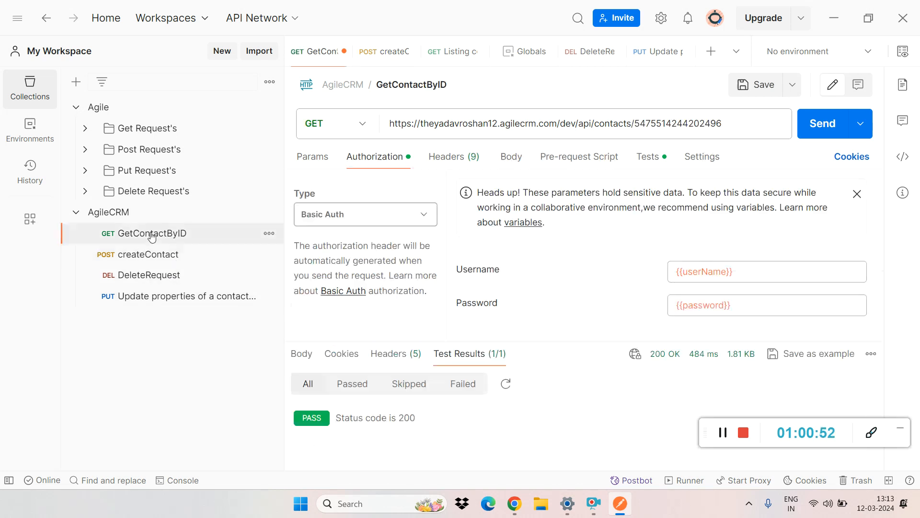
pyautogui.click(653, 124)
pyautogui.doubleClick(654, 124)
pyautogui.hotkey('ctrl', 'v')
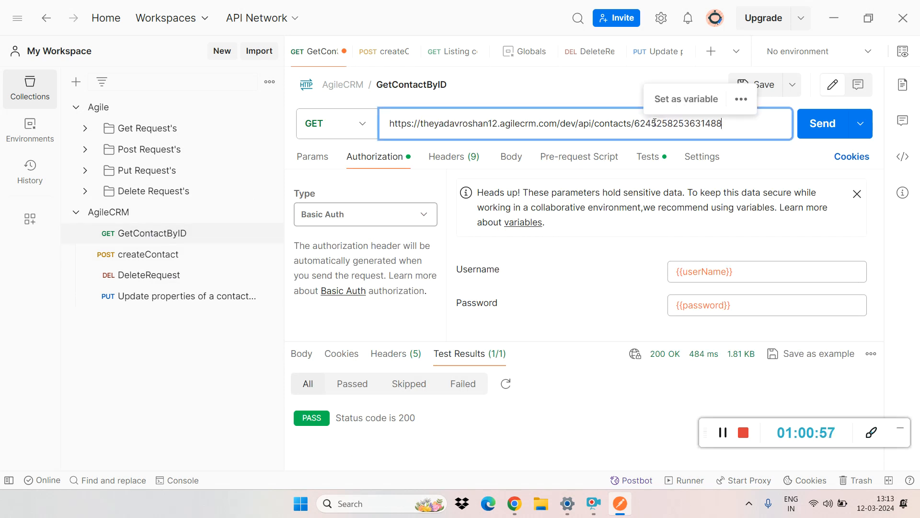
pyautogui.click(822, 123)
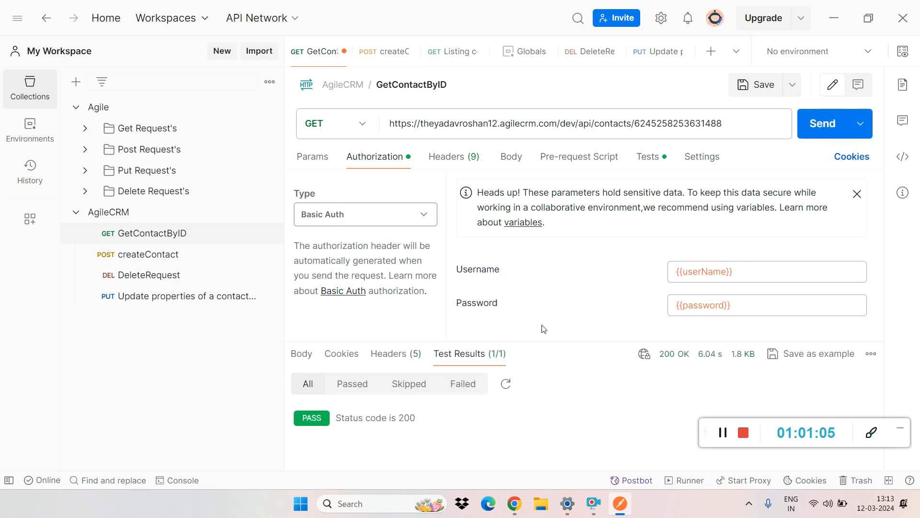
# Step: Examine the first_name, last_name and email values in GetContactByID's response body
pyautogui.click(303, 354)
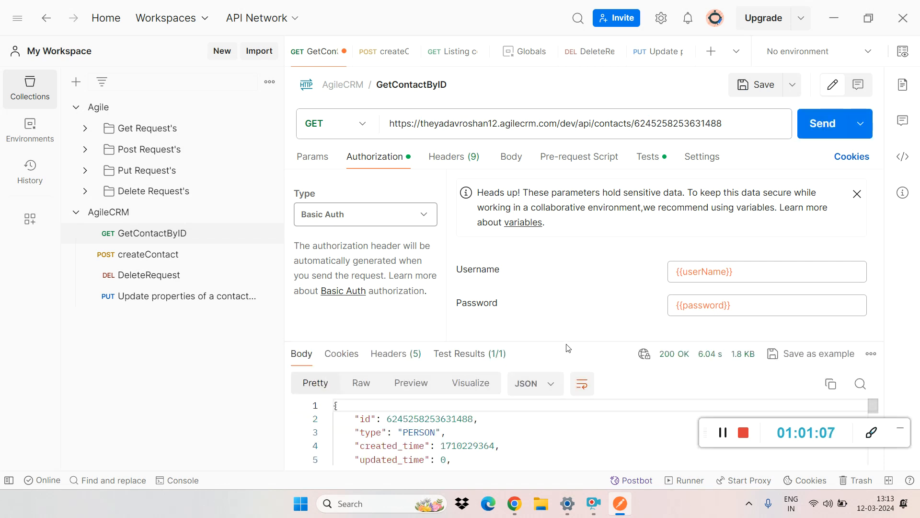
pyautogui.moveTo(568, 346); pyautogui.dragTo(596, 143)
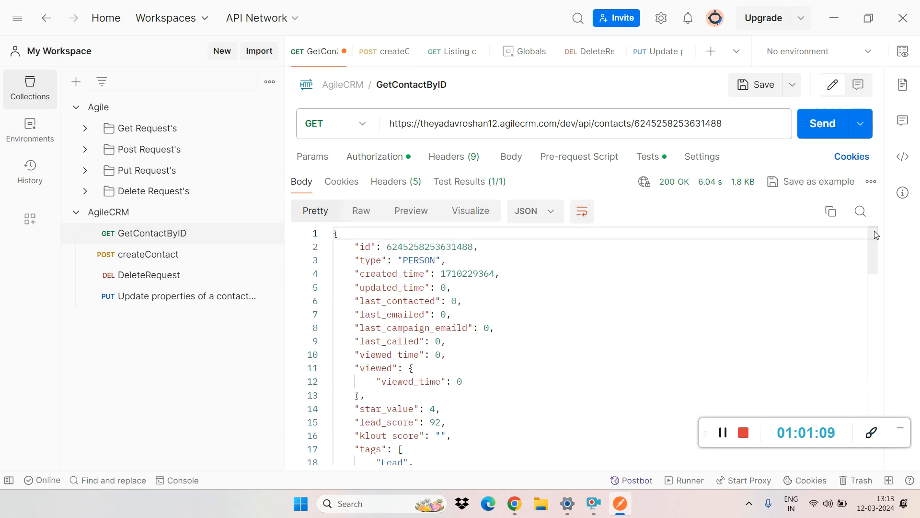
pyautogui.moveTo(870, 240); pyautogui.dragTo(876, 329)
pyautogui.doubleClick(480, 323)
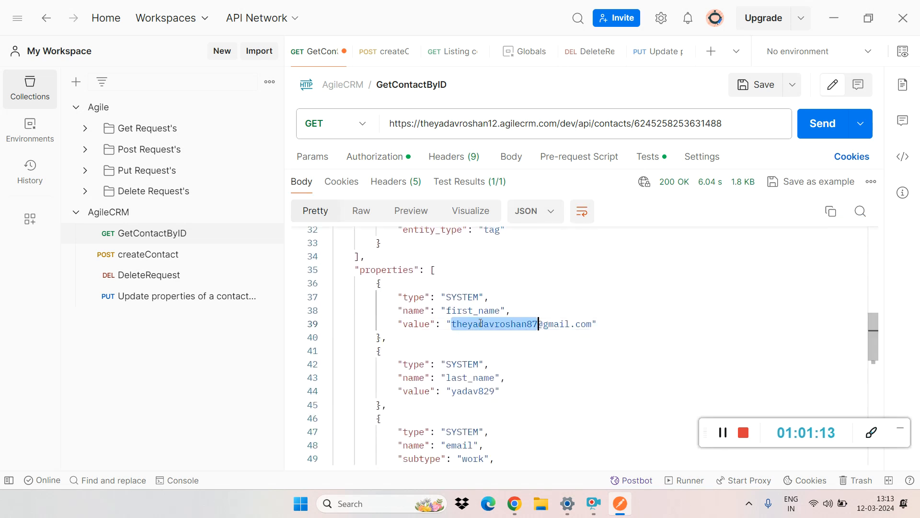
pyautogui.doubleClick(467, 390)
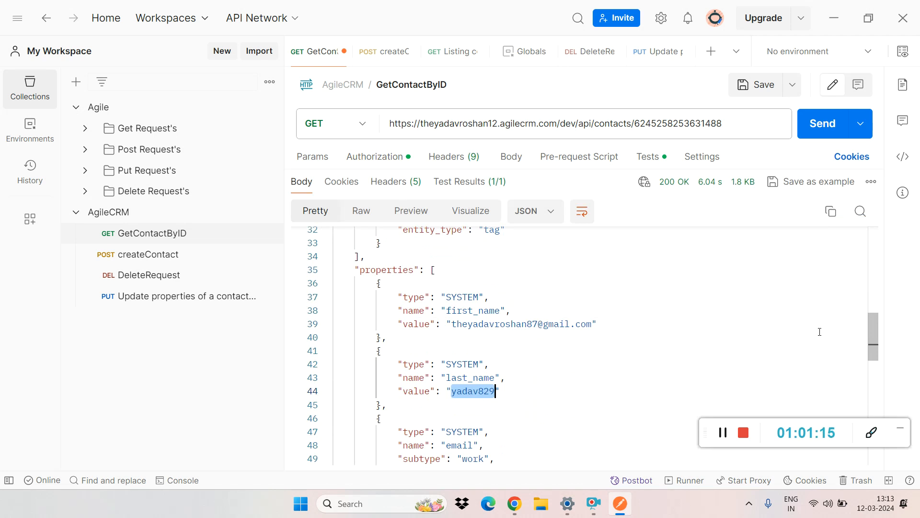
pyautogui.scroll(-4, 719, 335)
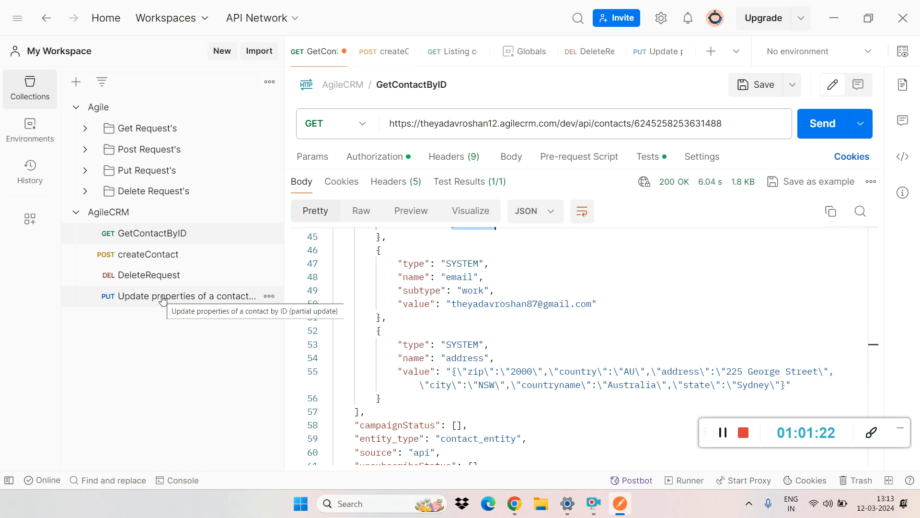
pyautogui.doubleClick(519, 303)
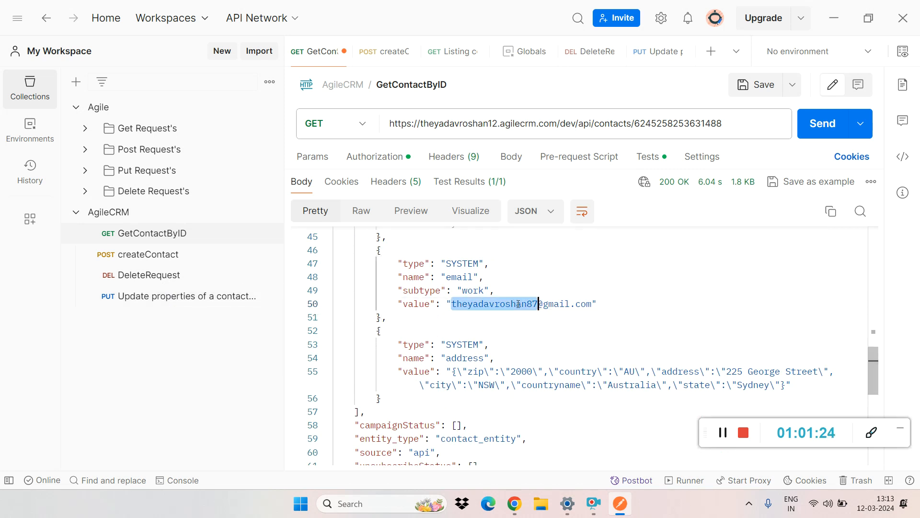
# Step: Replace the id value in the update properties request's body with the new contact's copied ID and save the request
pyautogui.moveTo(870, 369); pyautogui.dragTo(873, 331)
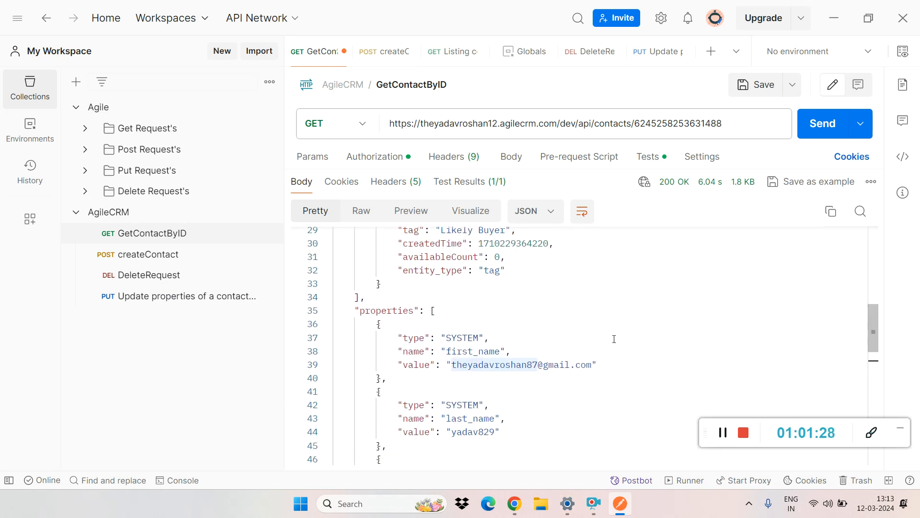
pyautogui.doubleClick(505, 365)
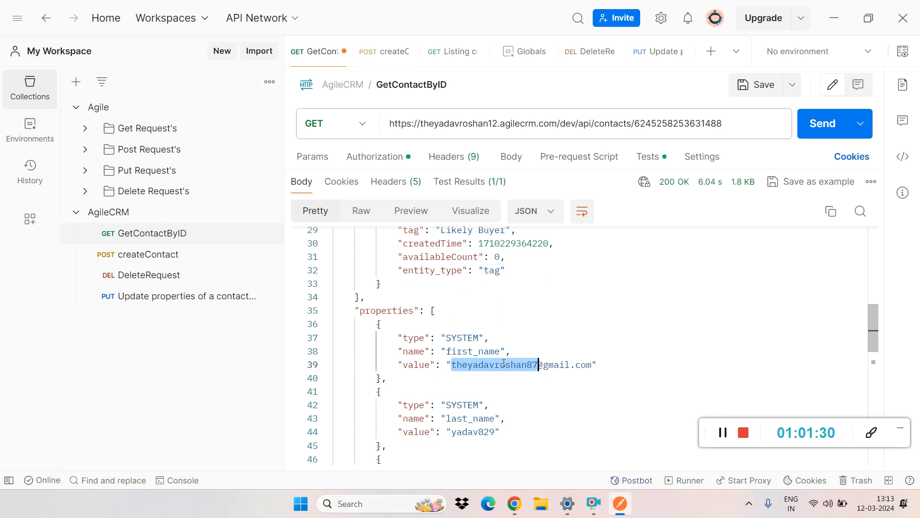
pyautogui.click(130, 301)
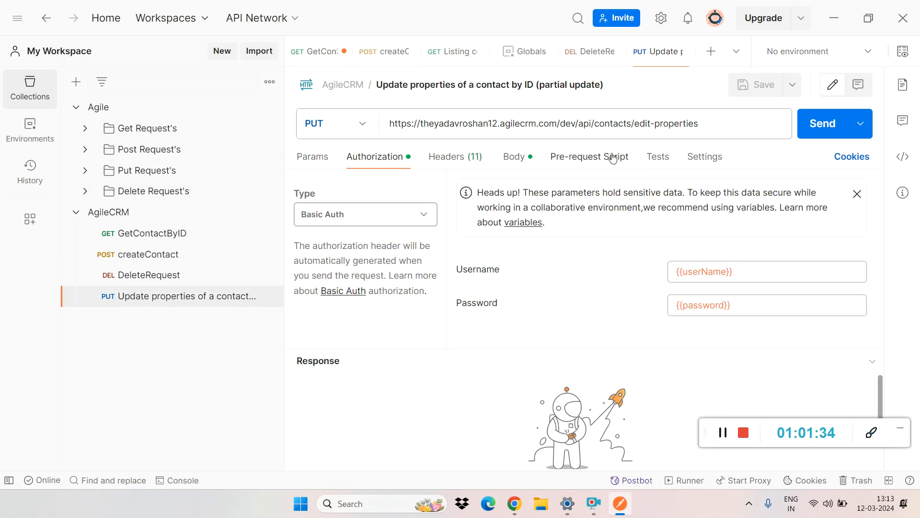
pyautogui.click(511, 158)
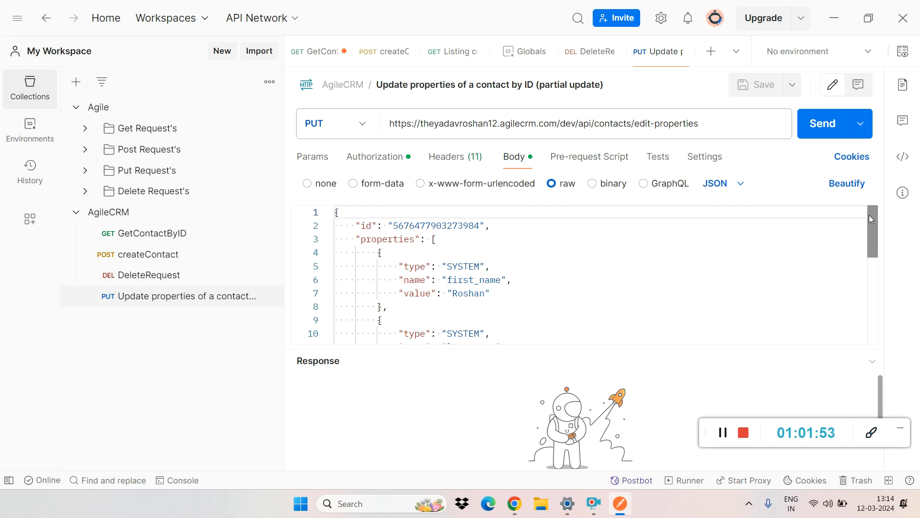
pyautogui.moveTo(871, 219); pyautogui.dragTo(870, 196)
pyautogui.click(453, 225)
pyautogui.doubleClick(453, 225)
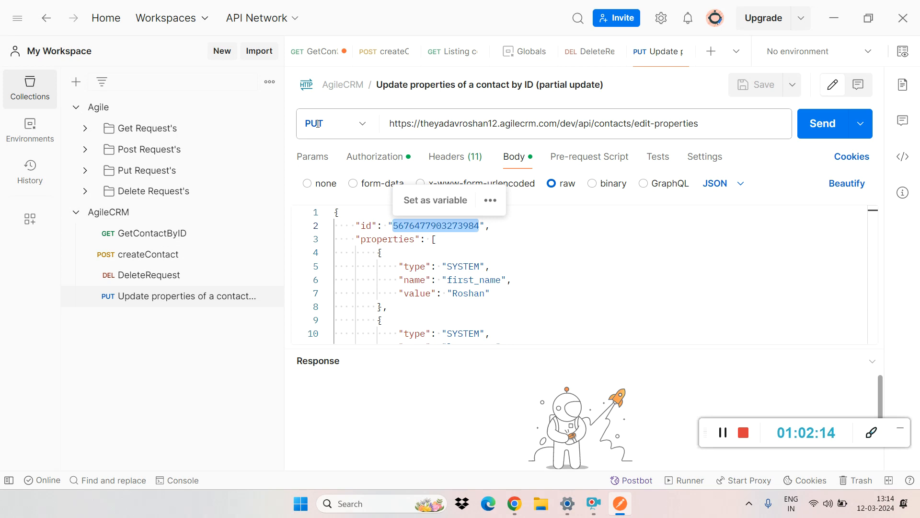
pyautogui.hotkey('ctrl', 'v')
pyautogui.hotkey('ctrl', 's')
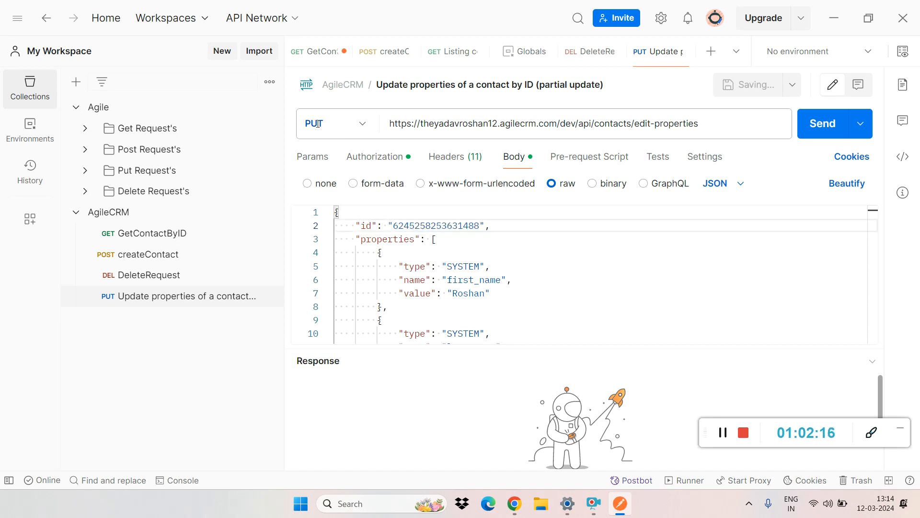
# Step: Insert esdrftgyh after the @ in the update request body's email value, save and send the request, and check its response
pyautogui.scroll(-3, 871, 223)
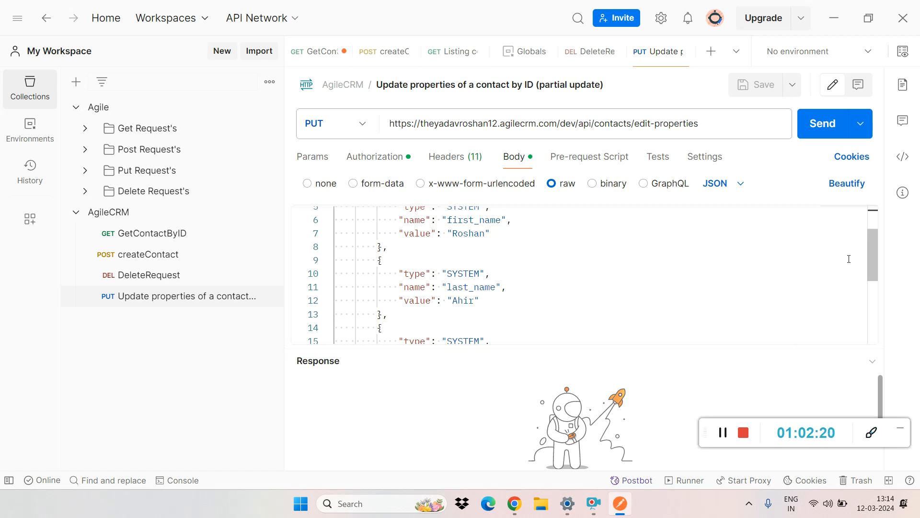
pyautogui.moveTo(877, 257); pyautogui.dragTo(874, 306)
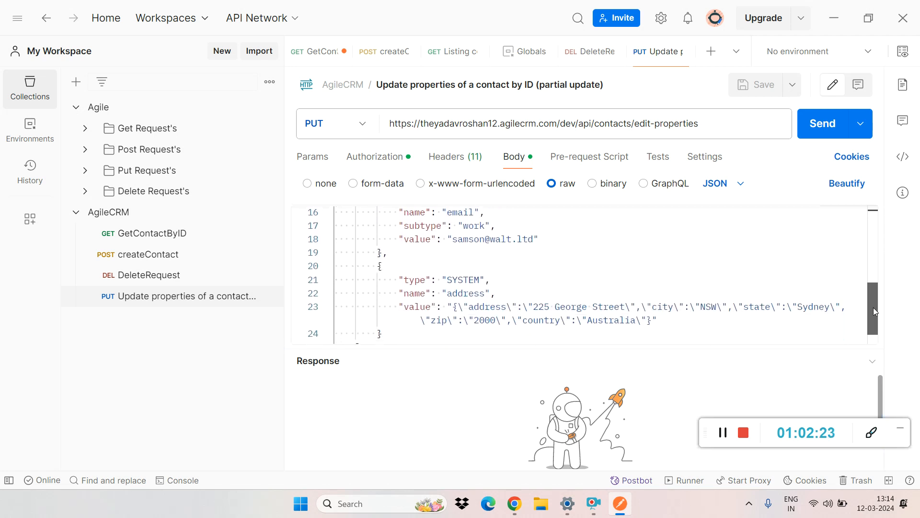
pyautogui.doubleClick(491, 233)
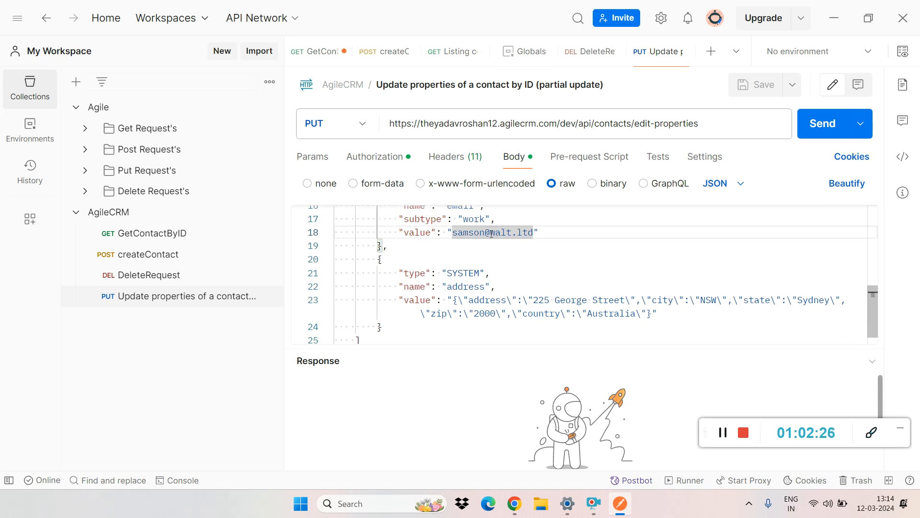
pyautogui.click(490, 233)
pyautogui.write('esdrftgyh')
pyautogui.hotkey('ctrl', 's')
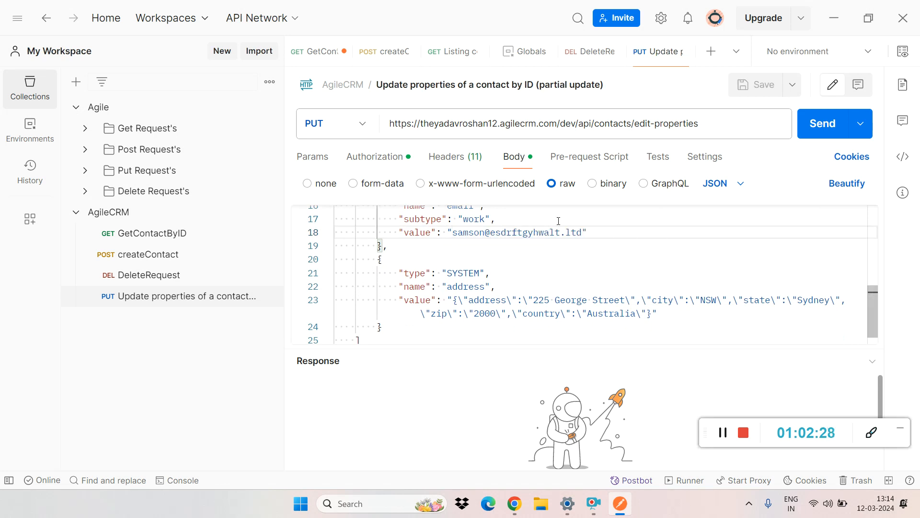
pyautogui.click(811, 129)
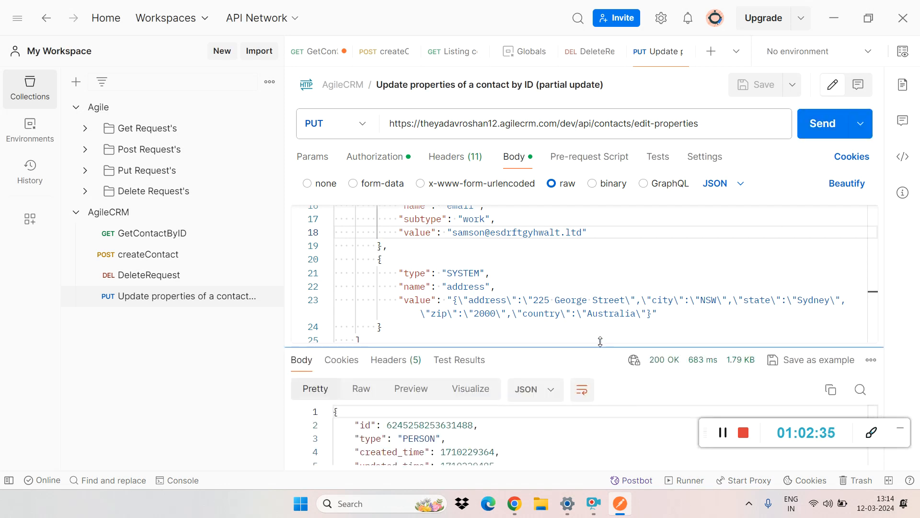
pyautogui.moveTo(601, 348); pyautogui.dragTo(579, 133)
pyautogui.moveTo(870, 241); pyautogui.dragTo(872, 321)
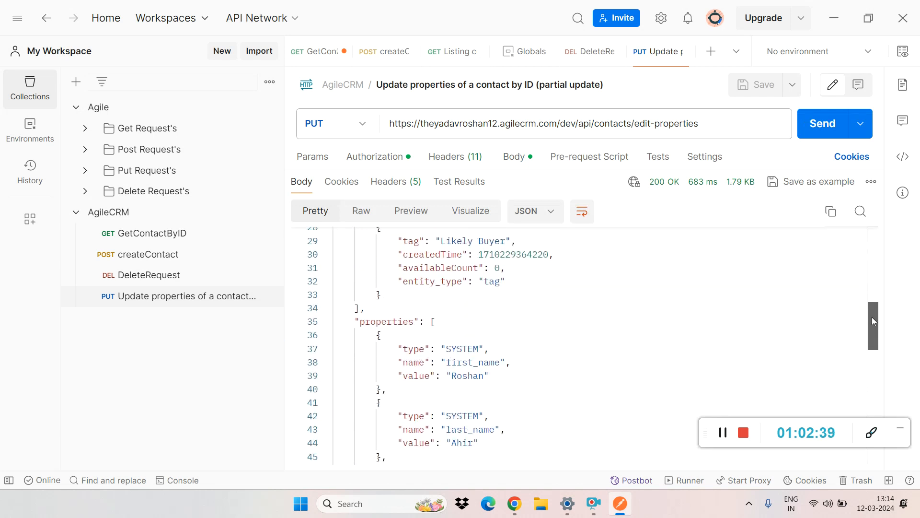
# Step: Send GetContactByID again and check the first_name, last_name and email values in its response
pyautogui.click(202, 242)
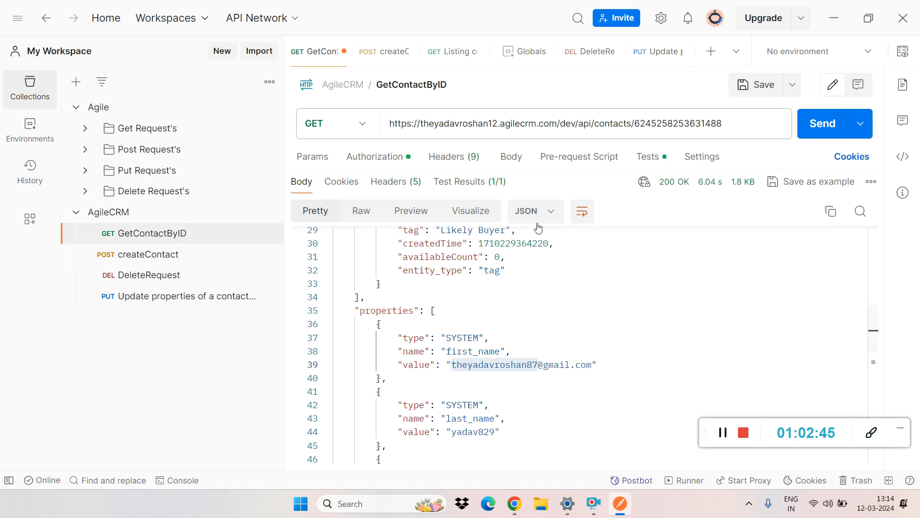
pyautogui.doubleClick(541, 366)
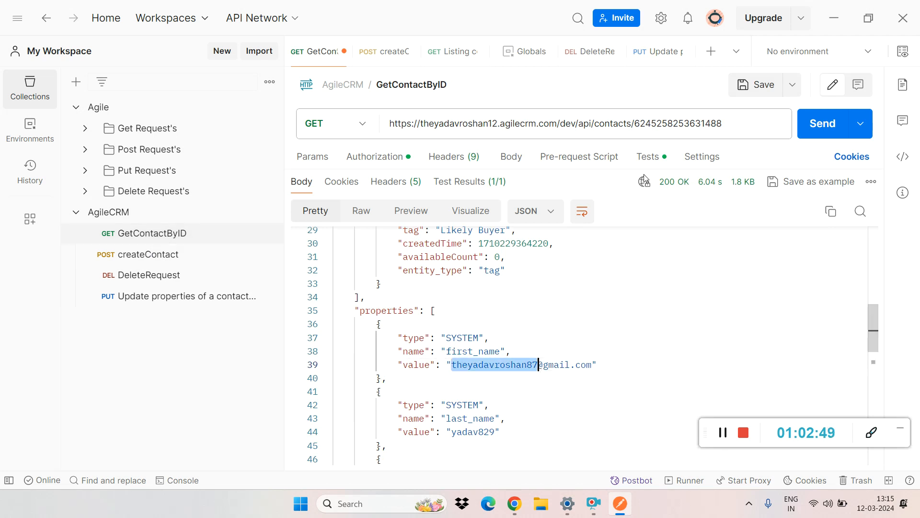
pyautogui.doubleClick(653, 125)
pyautogui.hotkey('ctrl', 'c')
pyautogui.click(818, 123)
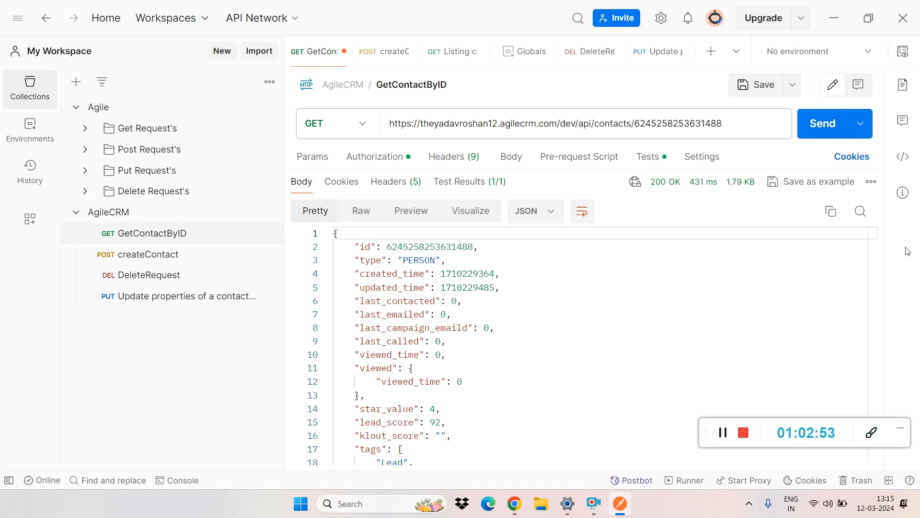
pyautogui.moveTo(873, 240); pyautogui.dragTo(883, 288)
pyautogui.scroll(-6, 398, 315)
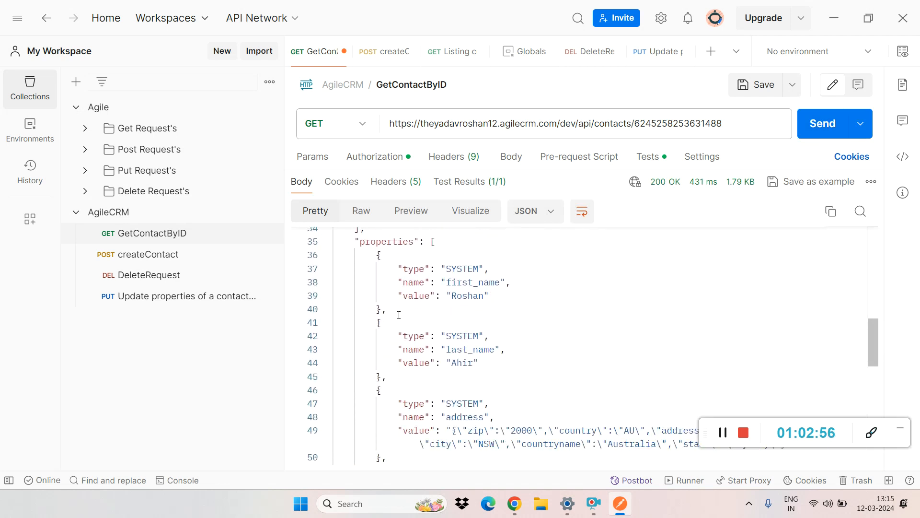
pyautogui.doubleClick(462, 296)
pyautogui.click(386, 377)
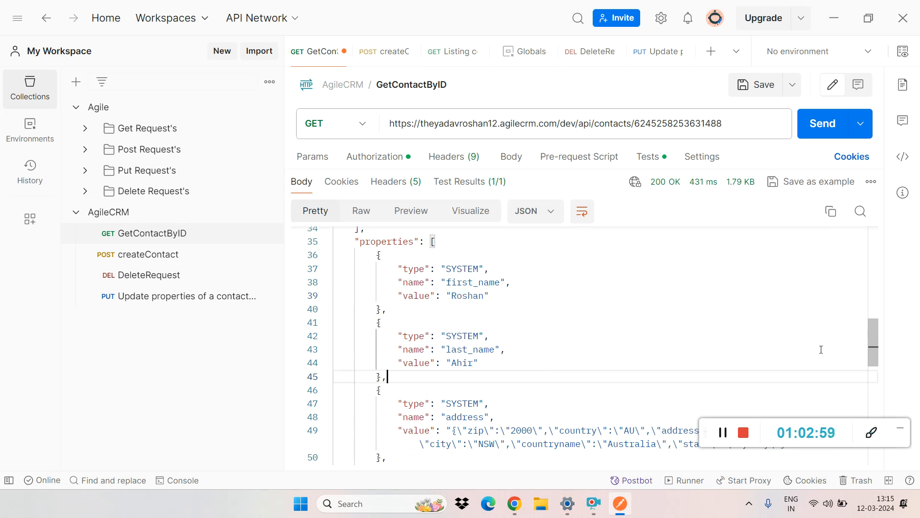
pyautogui.scroll(-4, 555, 374)
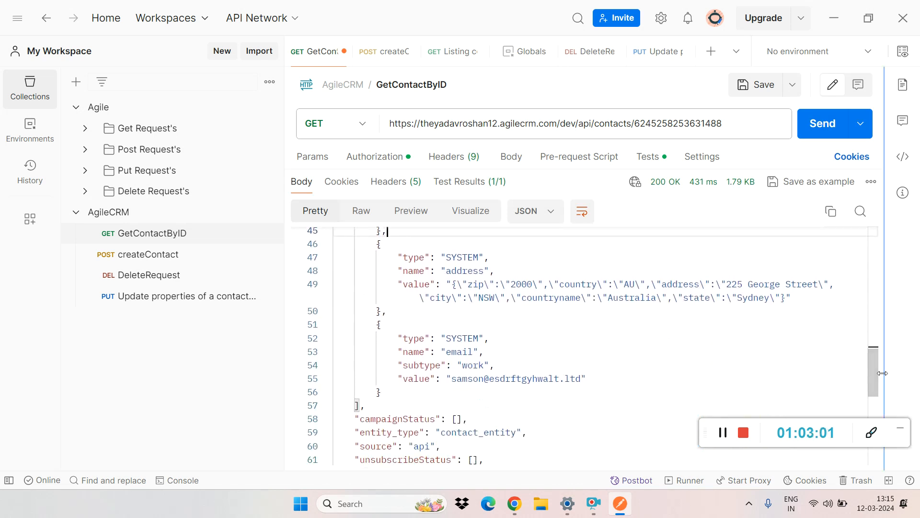
pyautogui.doubleClick(555, 379)
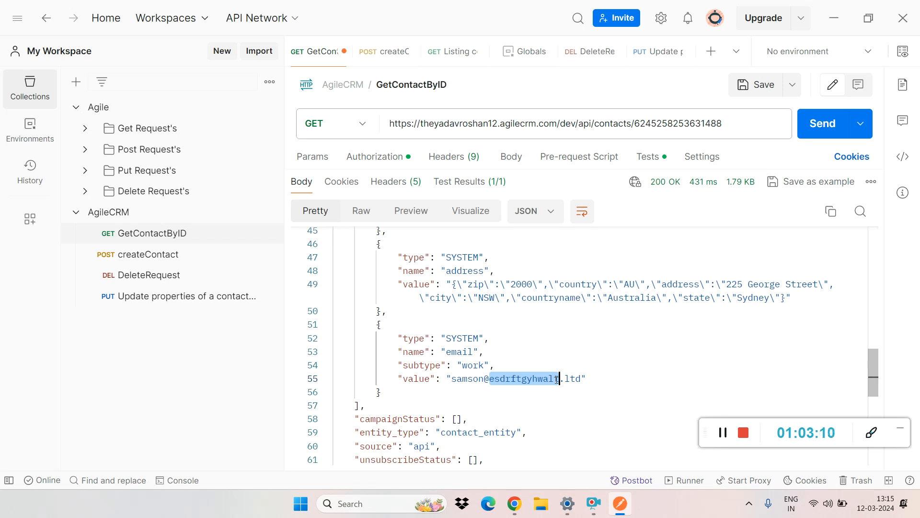
# Step: Replace {id} in DeleteRequest's URL with the copied contact ID, save the request, and send it
pyautogui.click(132, 279)
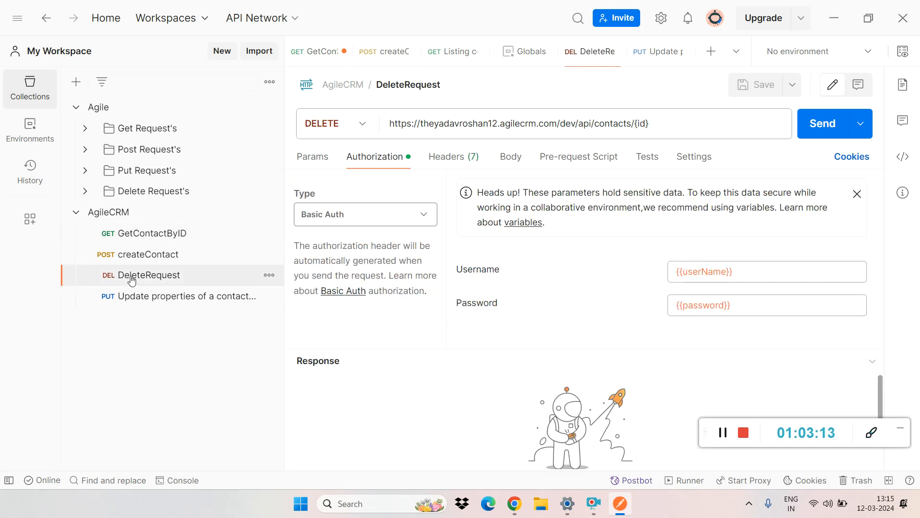
pyautogui.doubleClick(643, 123)
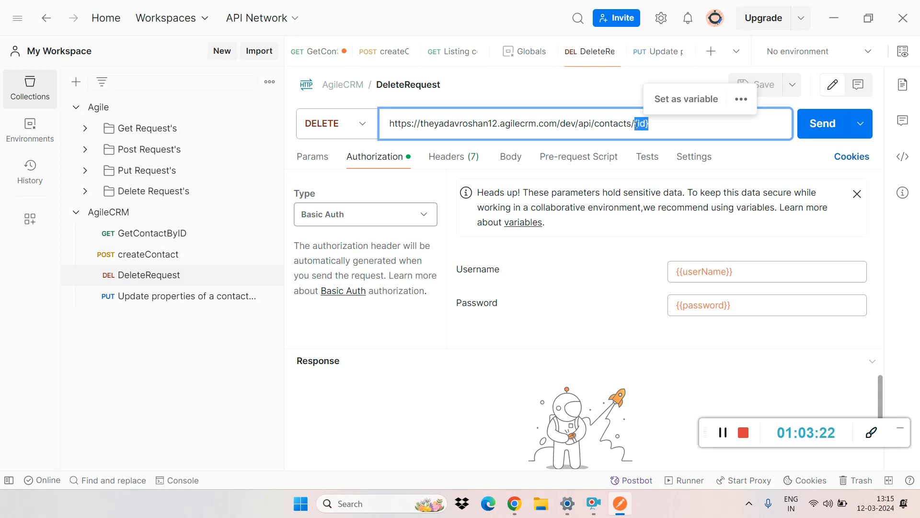
pyautogui.hotkey('ctrl', 'v')
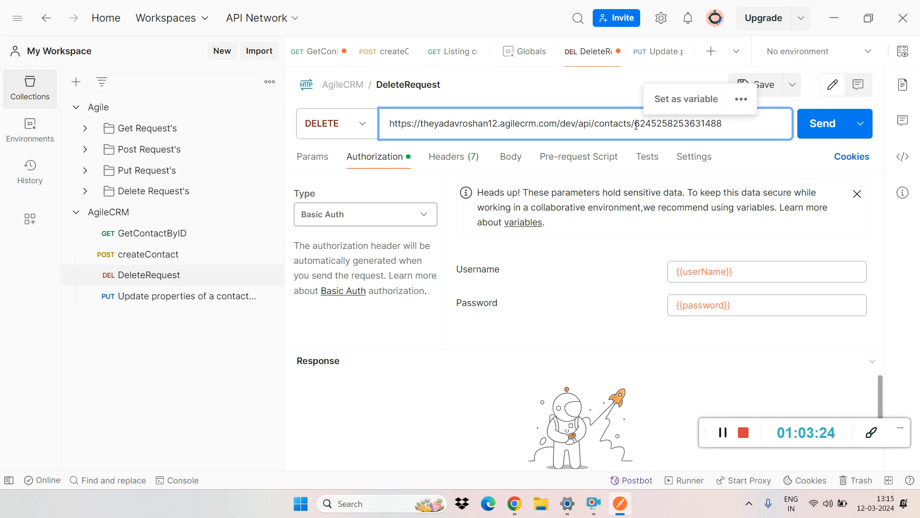
pyautogui.hotkey('ctrl', 's')
pyautogui.click(817, 127)
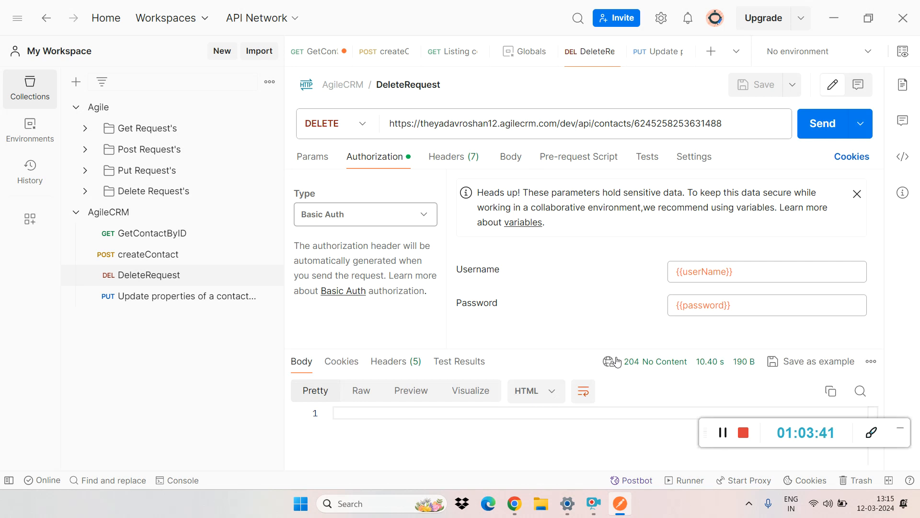
# Step: Switch to the Agile CRM dashboard in Chrome, open the contacts list, and reload the page
pyautogui.moveTo(627, 366)
pyautogui.moveTo(514, 503)
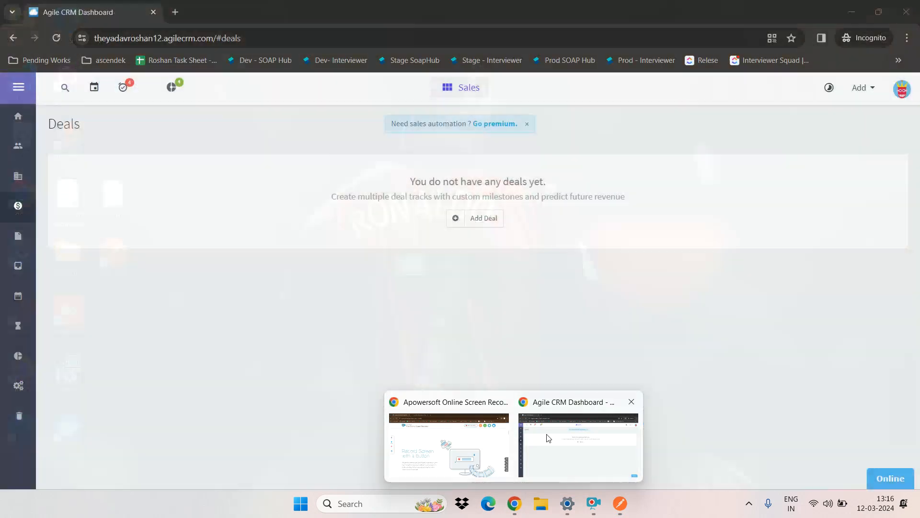
pyautogui.click(548, 438)
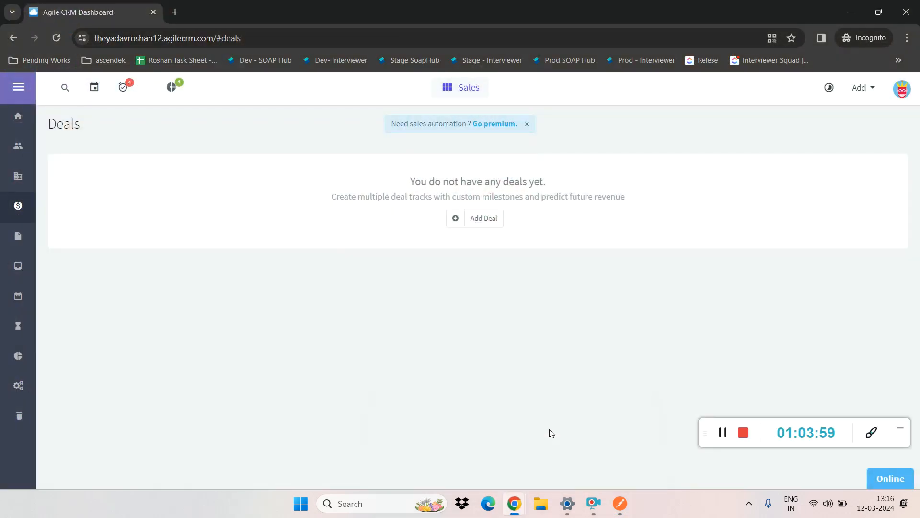
pyautogui.click(19, 143)
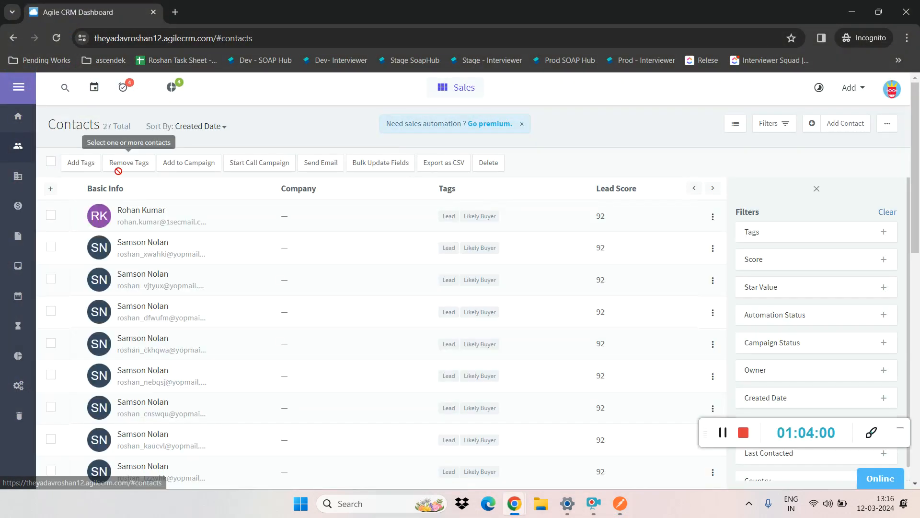
pyautogui.click(56, 38)
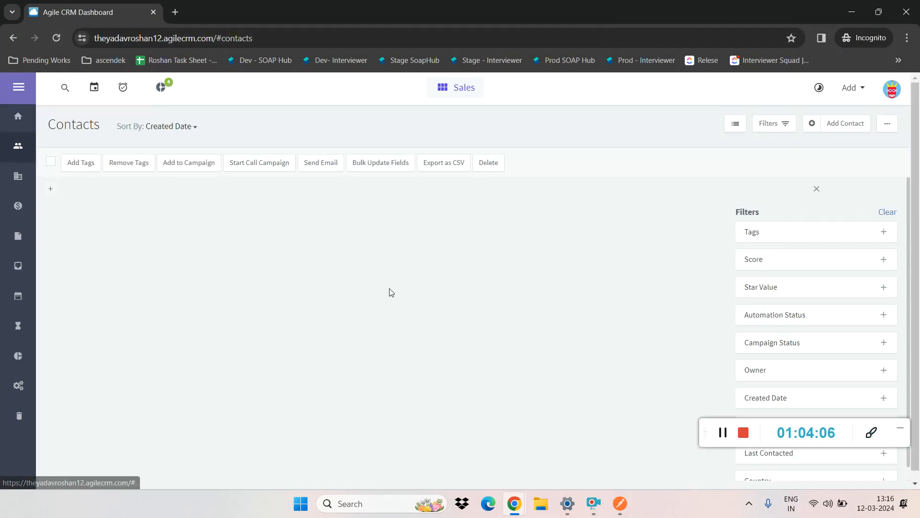
# Step: Return to Postman and compare the first_name value in createContact's response with the email value in GetContactByID's response
pyautogui.hotkey('alt', 'Tab')
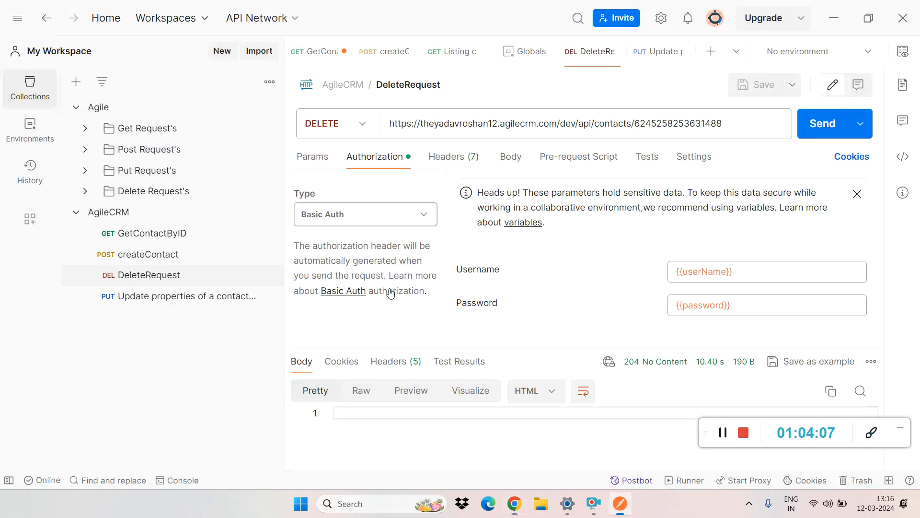
pyautogui.click(184, 260)
pyautogui.moveTo(873, 335); pyautogui.dragTo(875, 390)
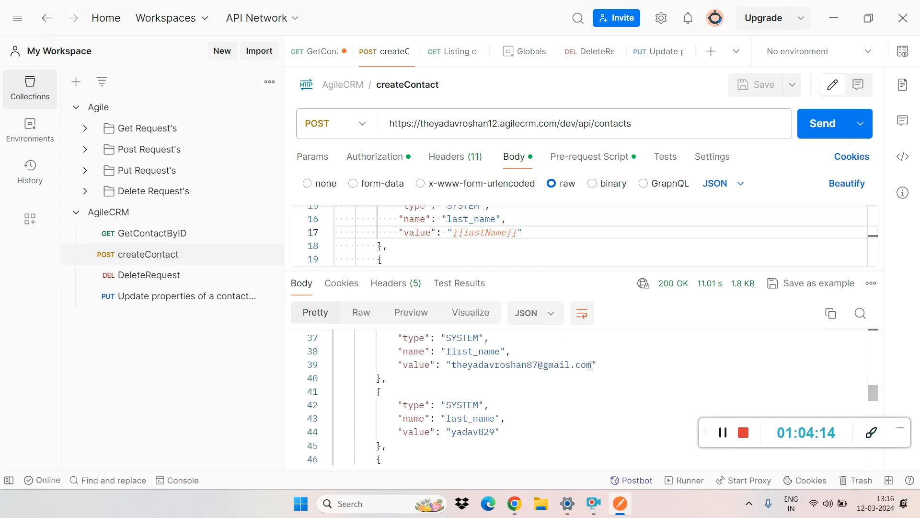
pyautogui.moveTo(591, 365); pyautogui.dragTo(452, 368)
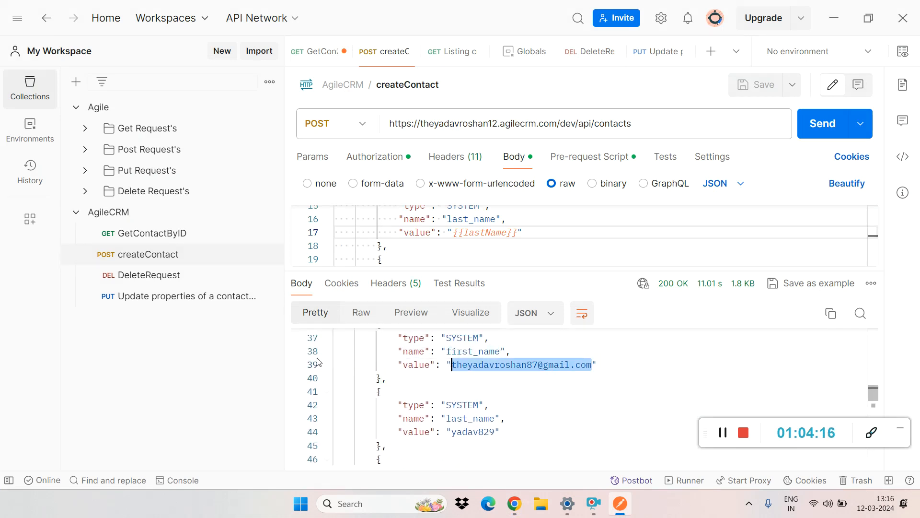
pyautogui.click(142, 241)
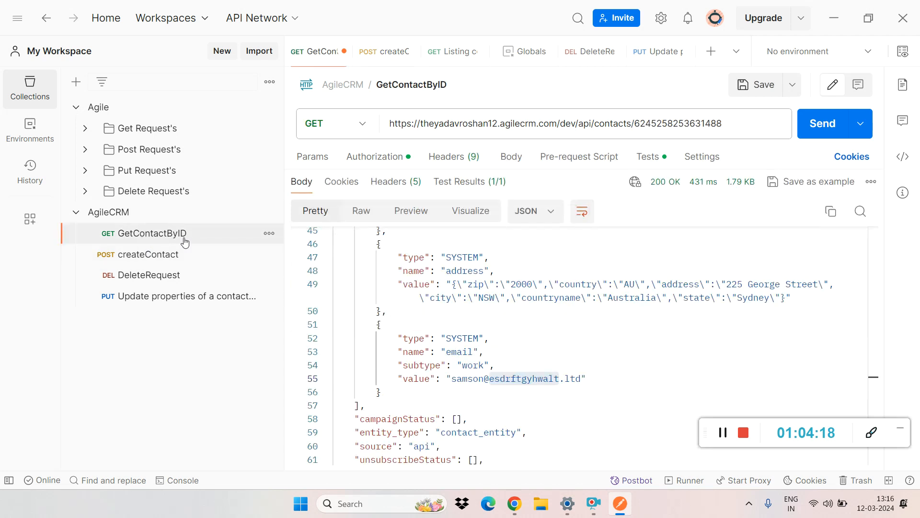
pyautogui.moveTo(581, 378)
pyautogui.mouseDown()
pyautogui.moveTo(452, 379)
pyautogui.moveTo(582, 376)
pyautogui.mouseUp()
pyautogui.hotkey('ctrl', 'c')
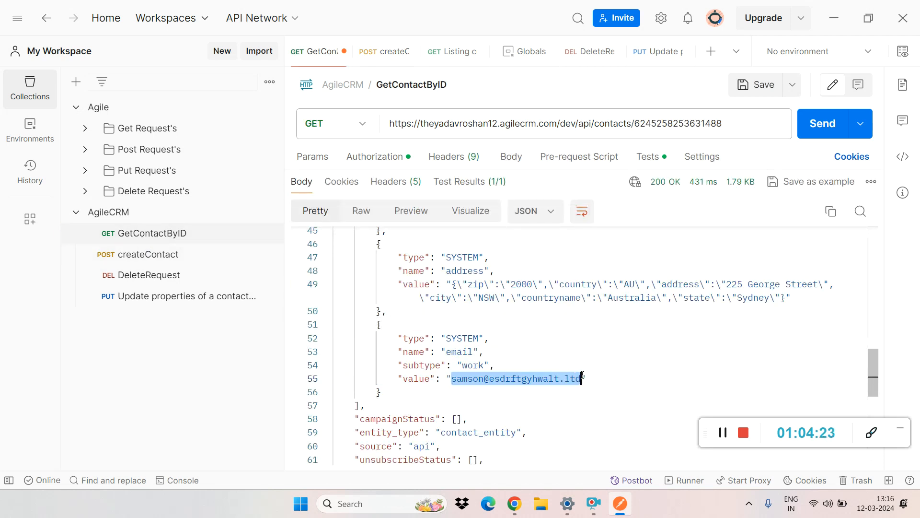
pyautogui.click(651, 365)
# Step: Send GetContactByID for the deleted contact and highlight the contact ID in its URL
pyautogui.click(166, 233)
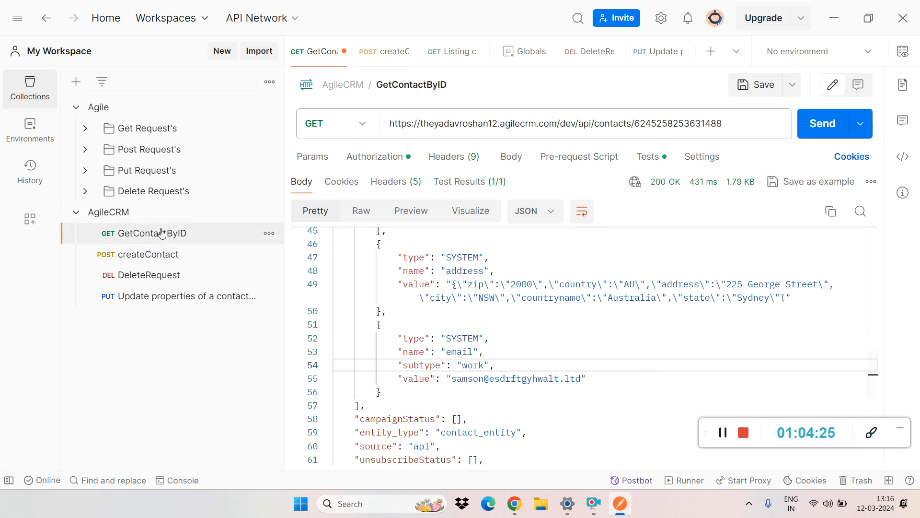
pyautogui.click(811, 127)
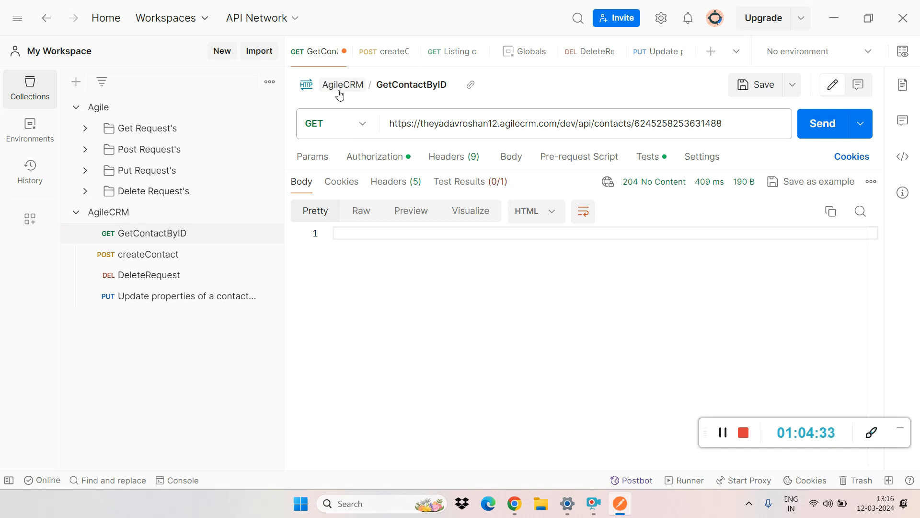
pyautogui.doubleClick(696, 123)
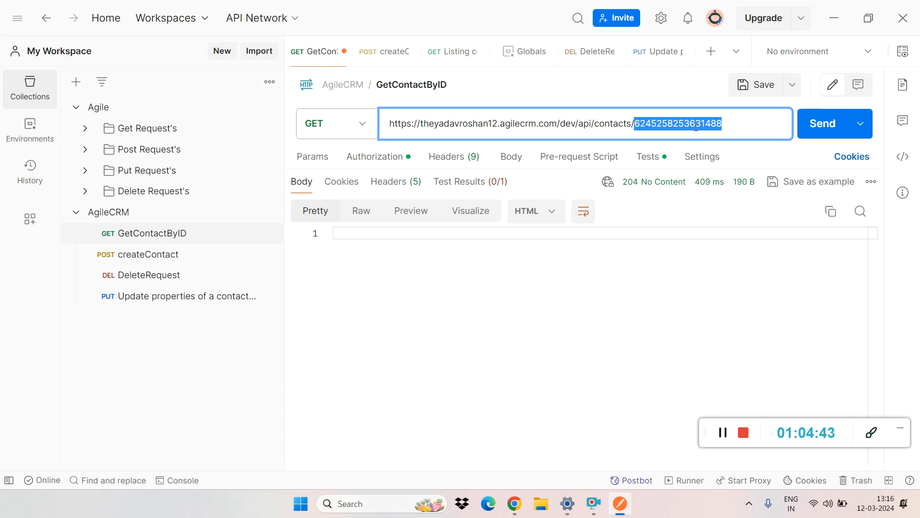
# Step: Check the response status of GetContactByID, and search the Agile CRM dashboard in Chrome for the deleted contact's e-mail
pyautogui.moveTo(645, 181)
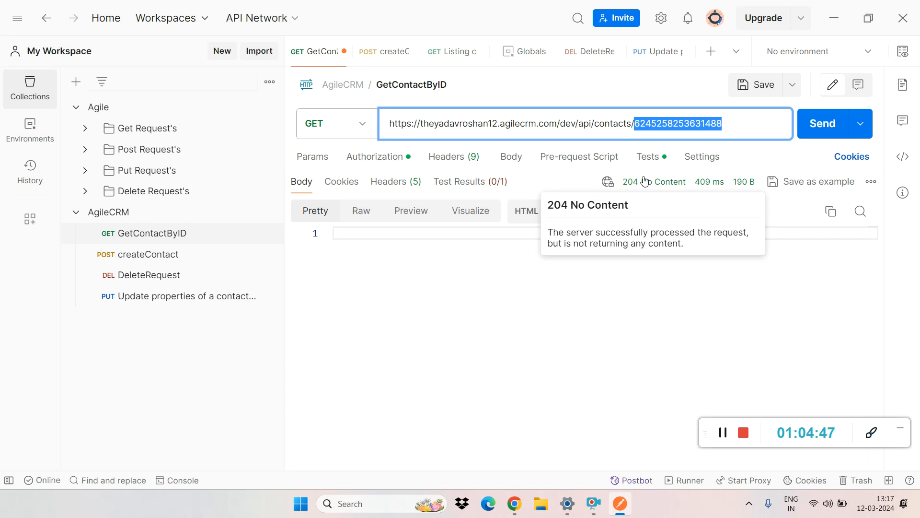
pyautogui.moveTo(648, 123)
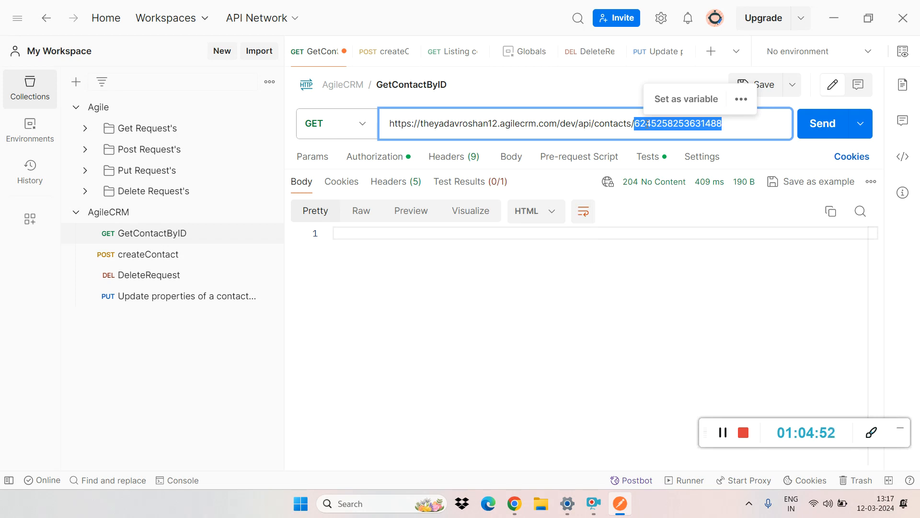
pyautogui.hotkey('alt', 'Tab')
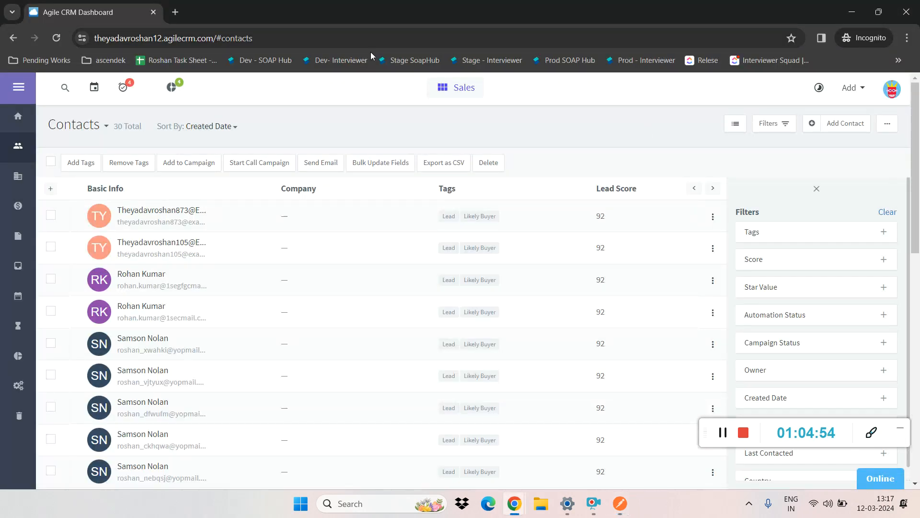
pyautogui.click(69, 88)
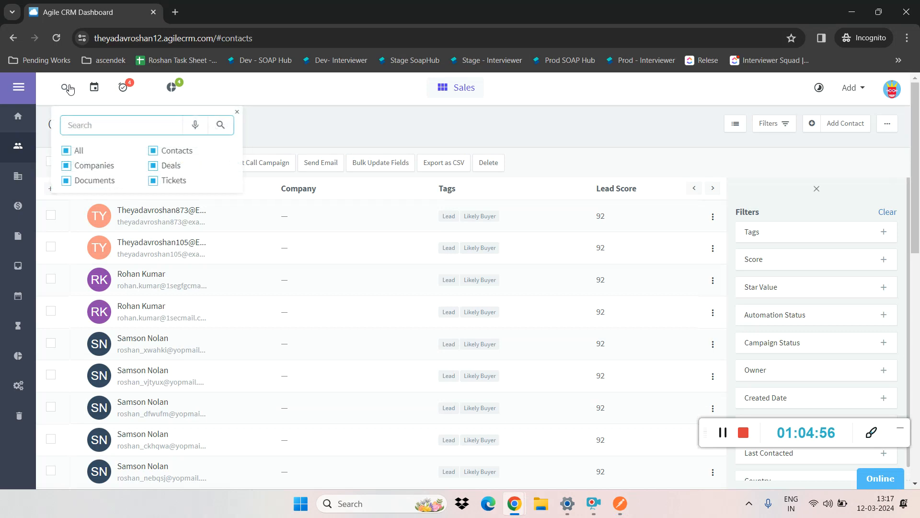
pyautogui.hotkey('ctrl', 'v')
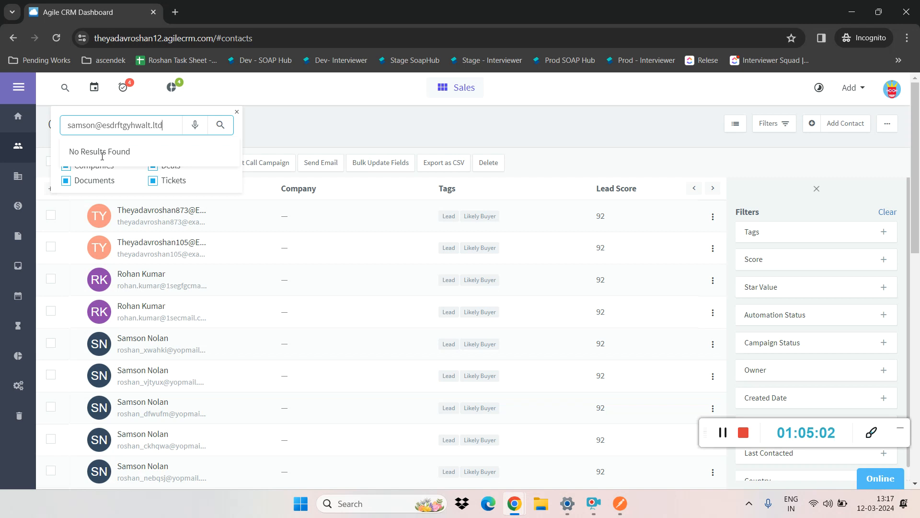
# Step: Return to Postman, review the createContact request in the AgileCRM collection, and highlight the contact ID in GetContactByID's URL
pyautogui.hotkey('alt', 'Tab')
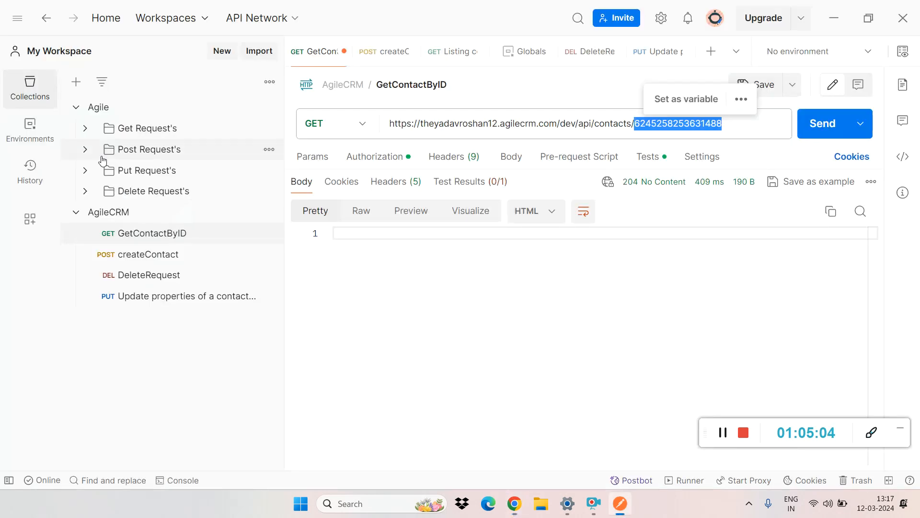
pyautogui.click(74, 219)
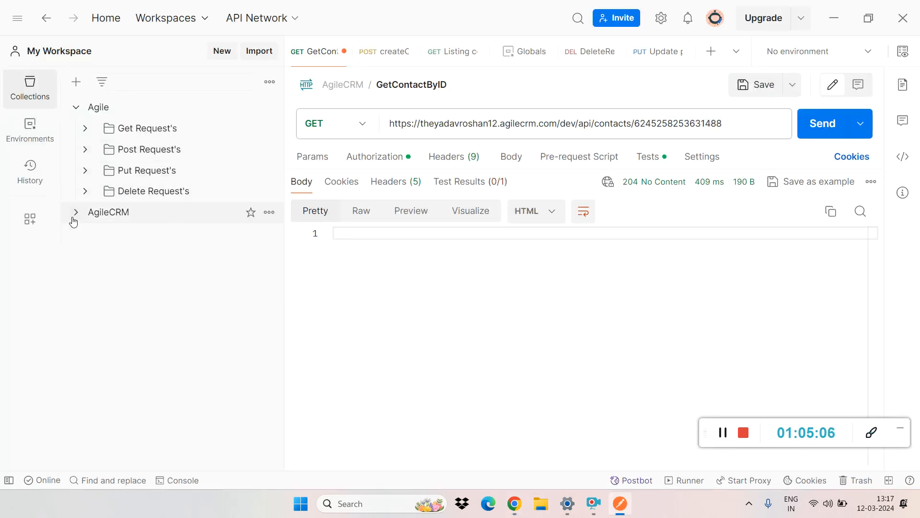
pyautogui.click(74, 220)
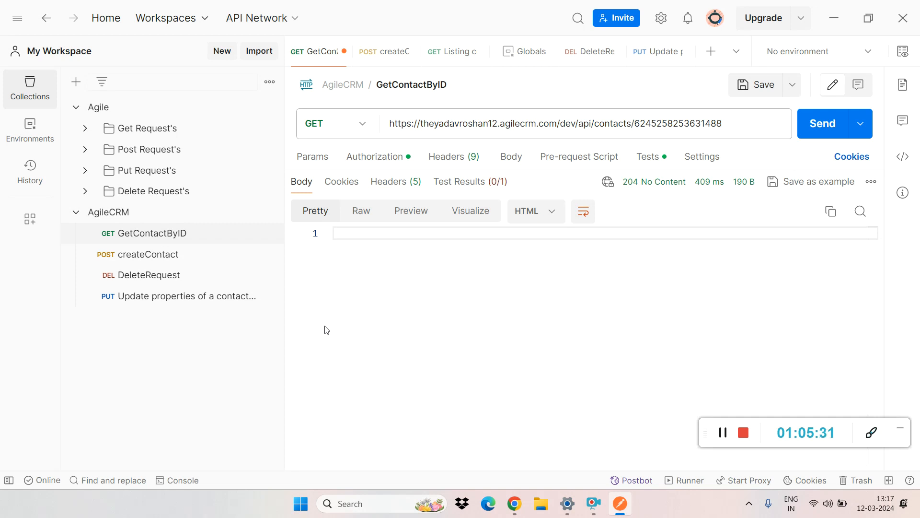
pyautogui.click(173, 259)
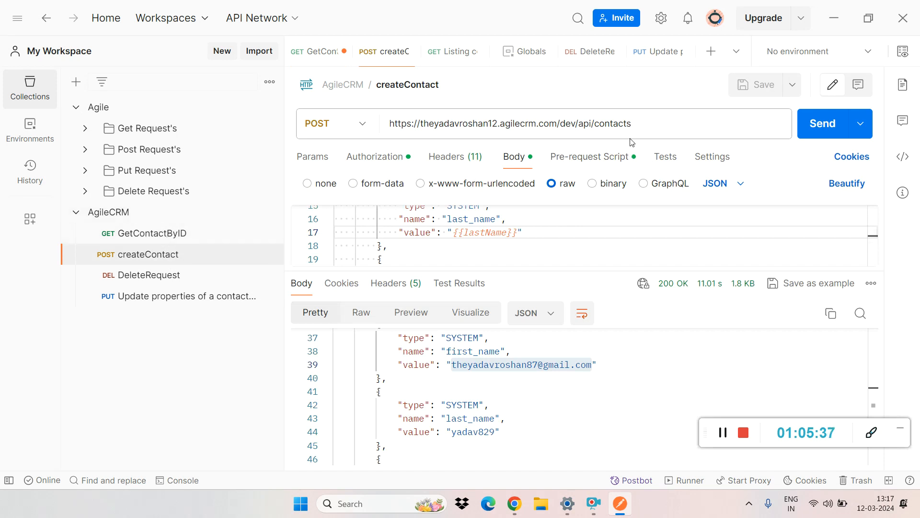
pyautogui.click(175, 233)
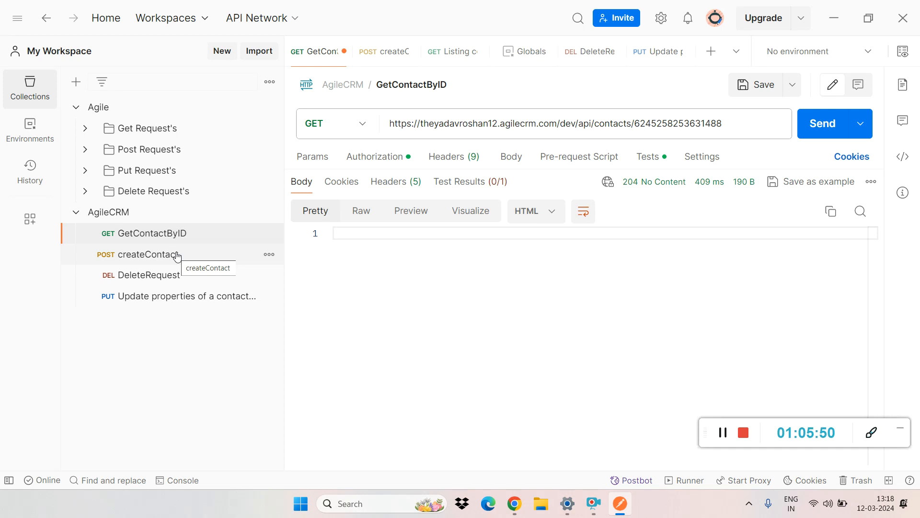
pyautogui.doubleClick(659, 124)
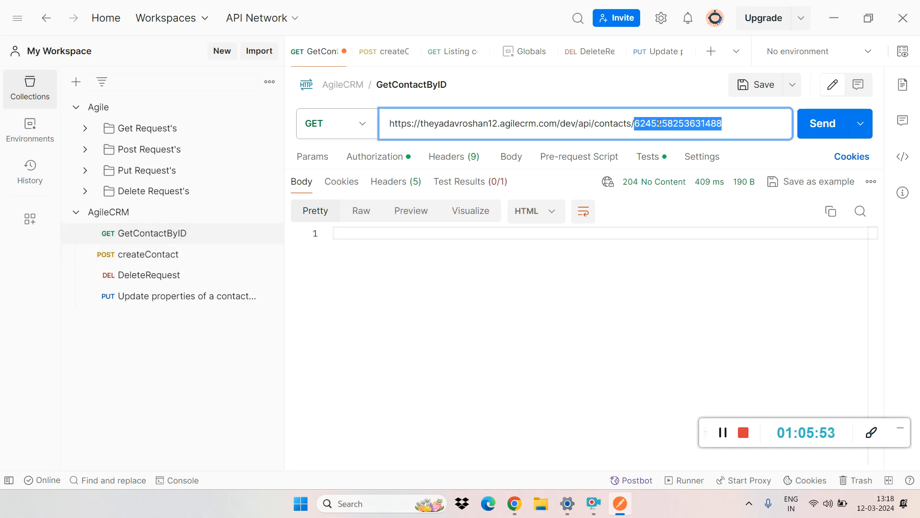
# Step: Show GetContactByID's pre-request script and highlight the base URL in its request address, leaving the Agile and AgileCRM collections collapsed
pyautogui.click(571, 163)
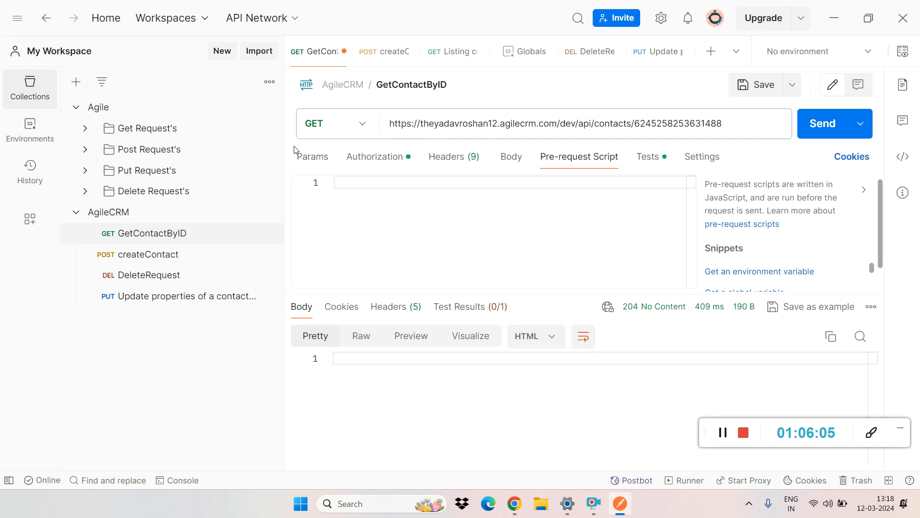
pyautogui.moveTo(634, 123); pyautogui.dragTo(360, 128)
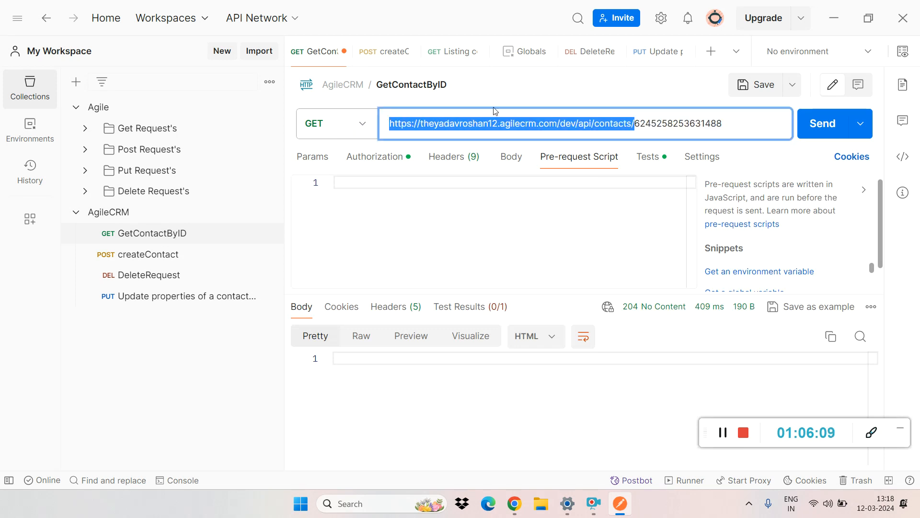
pyautogui.click(564, 114)
pyautogui.moveTo(557, 123); pyautogui.dragTo(391, 127)
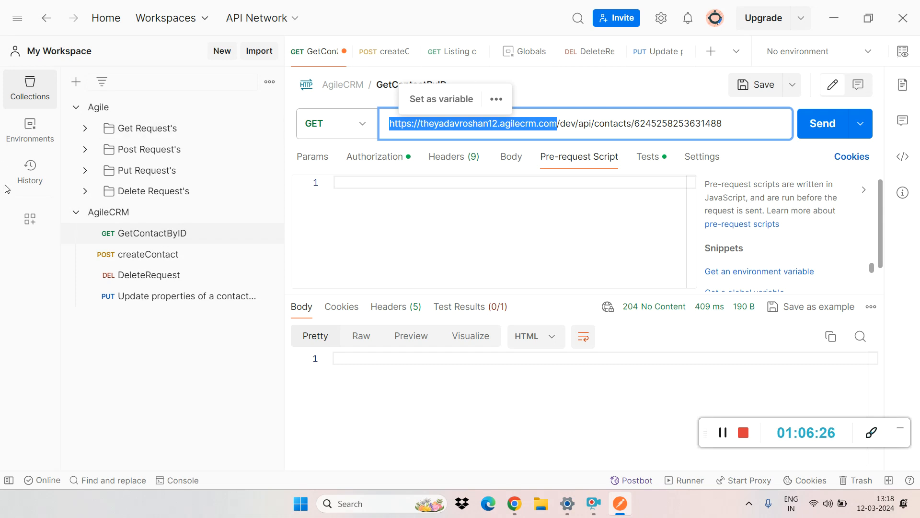
pyautogui.click(76, 213)
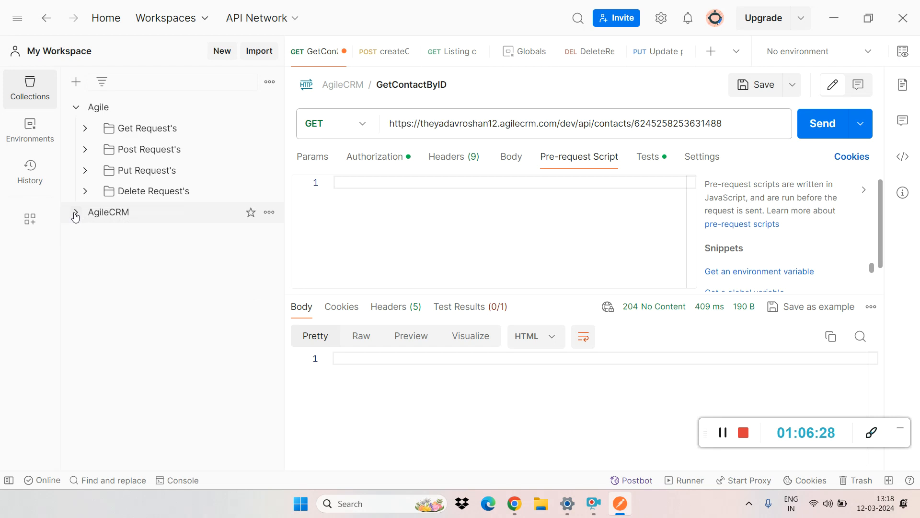
pyautogui.click(77, 108)
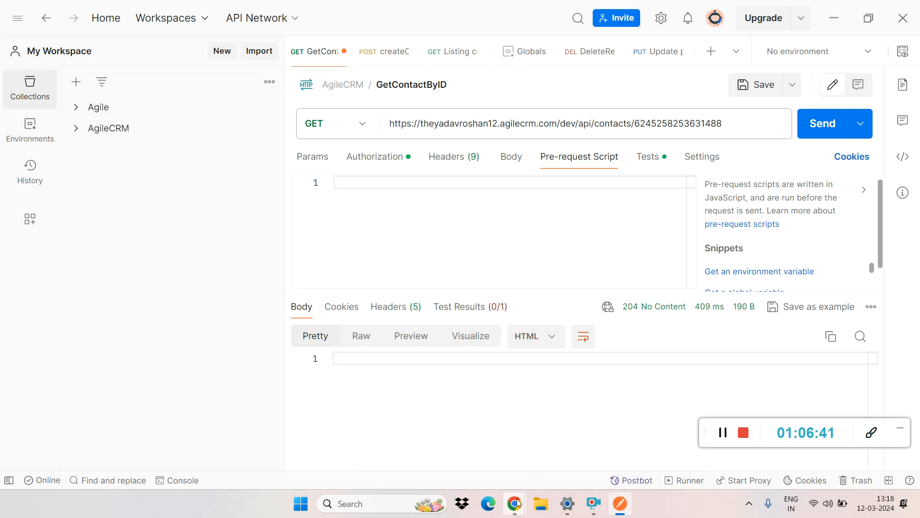
# Step: Switch to the Chrome window showing the screen recorder page and open Swagger UI at bookstore.toolsqa.com/swagger/index.html in its place
pyautogui.moveTo(516, 503)
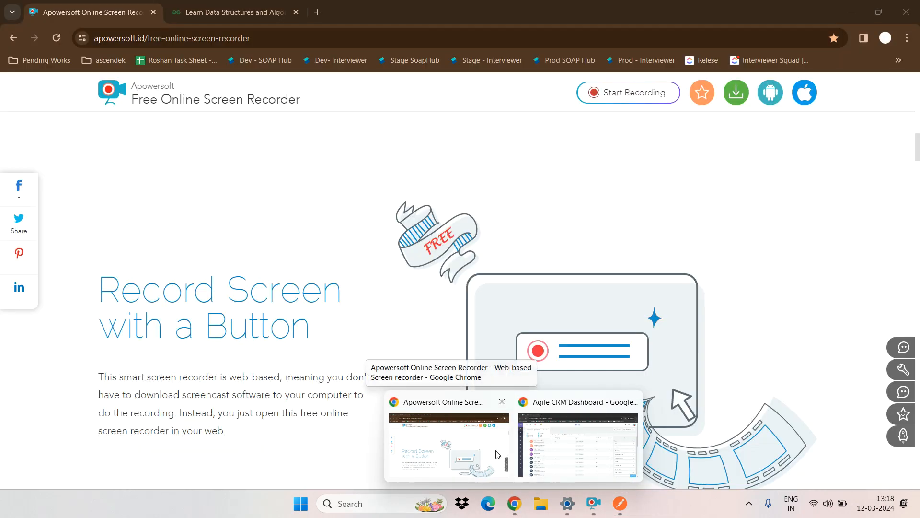
pyautogui.click(498, 454)
pyautogui.click(235, 41)
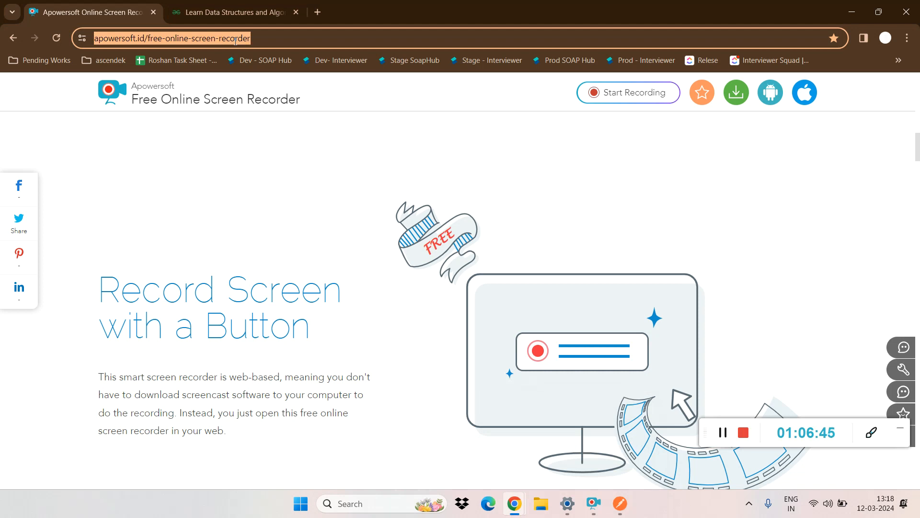
pyautogui.write('swagger')
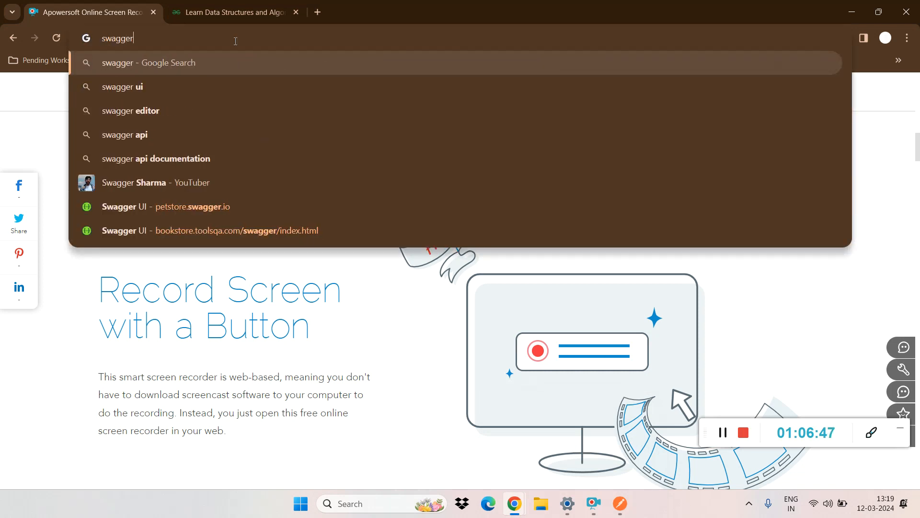
pyautogui.click(201, 232)
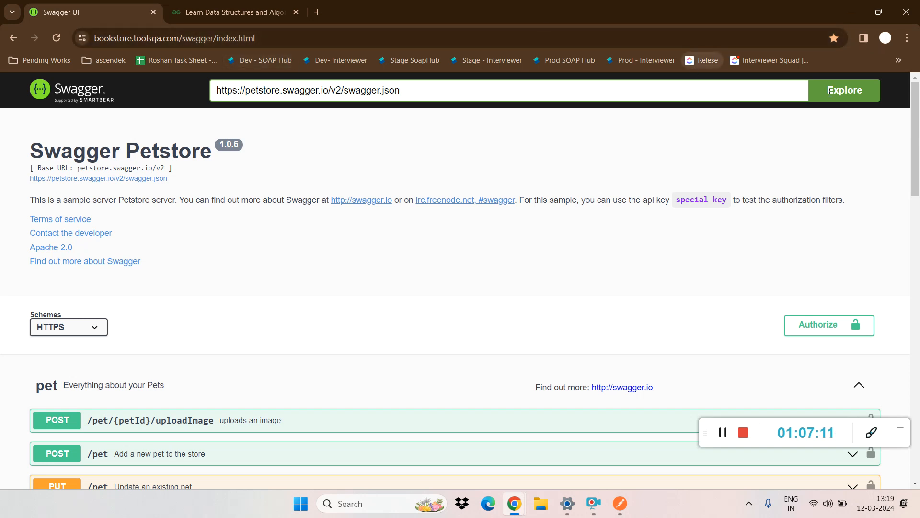
# Step: Expand the POST /pet/{petId}/uploadImage endpoint and highlight its petId and additionalMetadata parameter names
pyautogui.moveTo(919, 136); pyautogui.dragTo(919, 179)
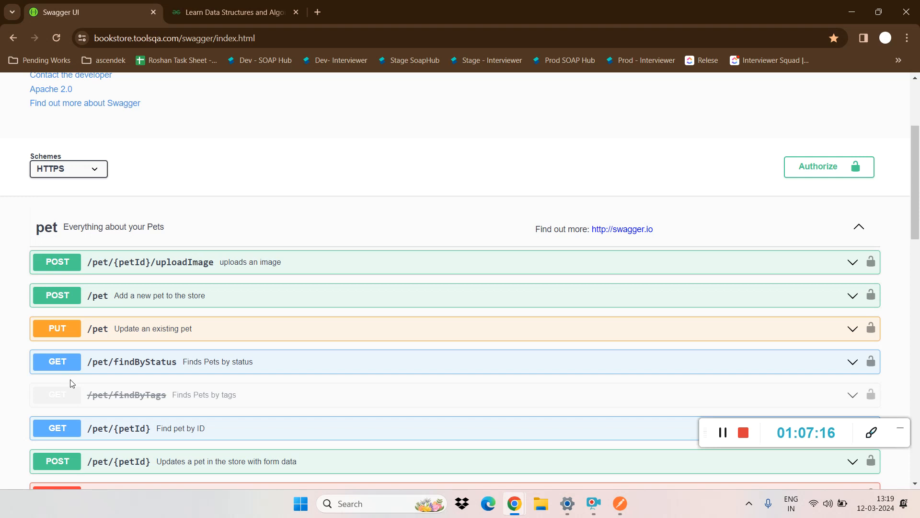
pyautogui.click(114, 274)
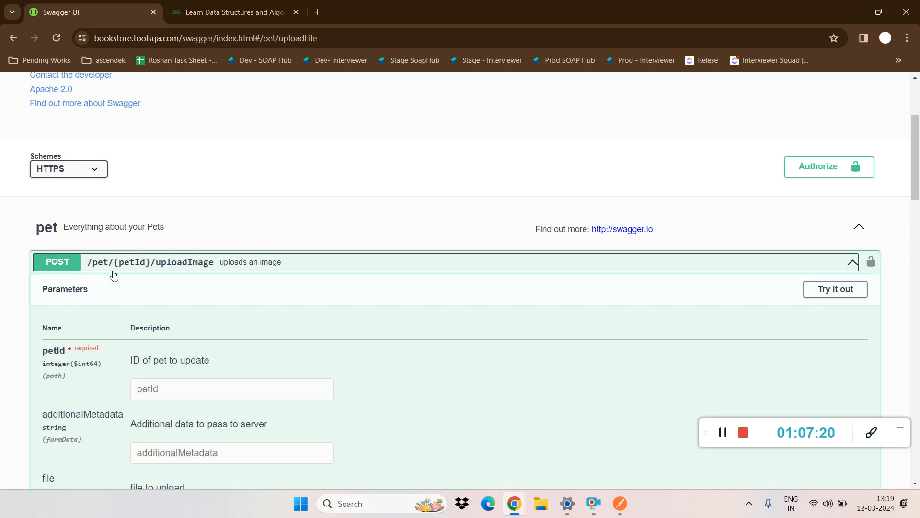
pyautogui.doubleClick(50, 351)
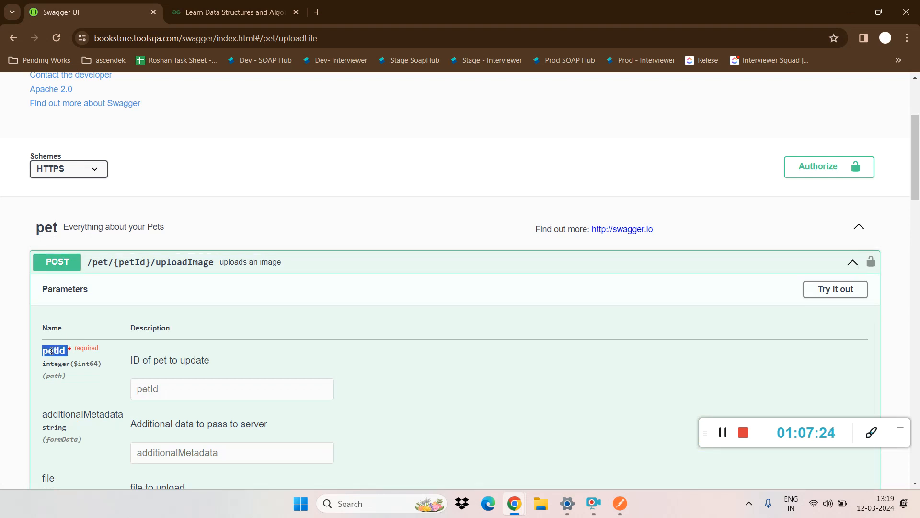
pyautogui.doubleClick(79, 411)
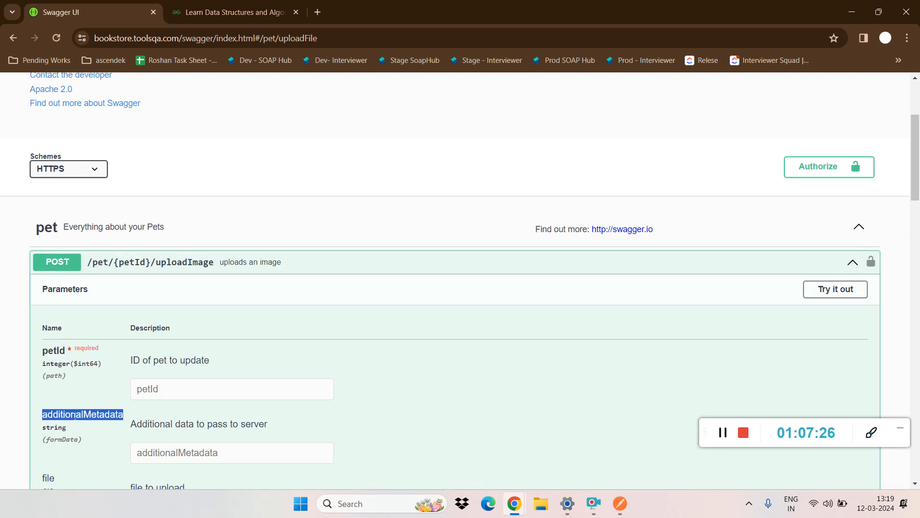
# Step: Examine the uploadImage endpoint's Responses section, highlighting the 200 example value and checking the response content type choices
pyautogui.moveTo(916, 180); pyautogui.dragTo(917, 257)
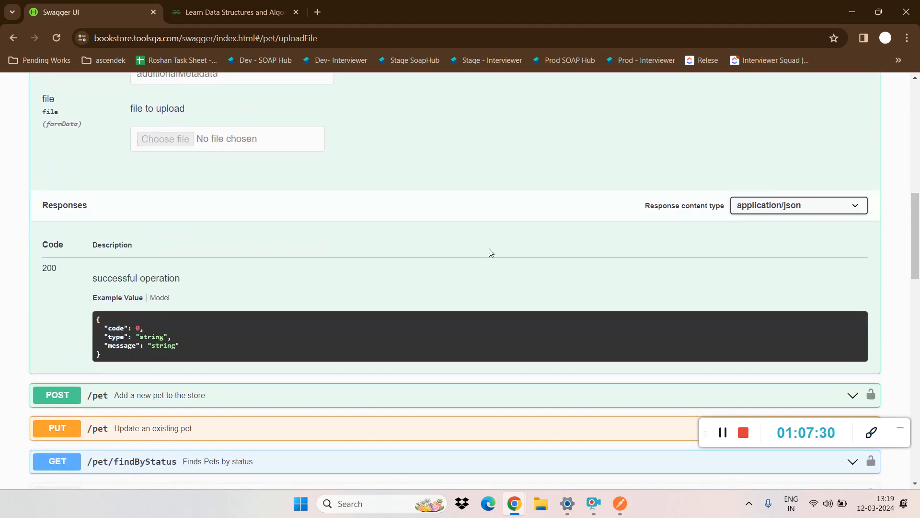
pyautogui.moveTo(116, 353); pyautogui.dragTo(92, 323)
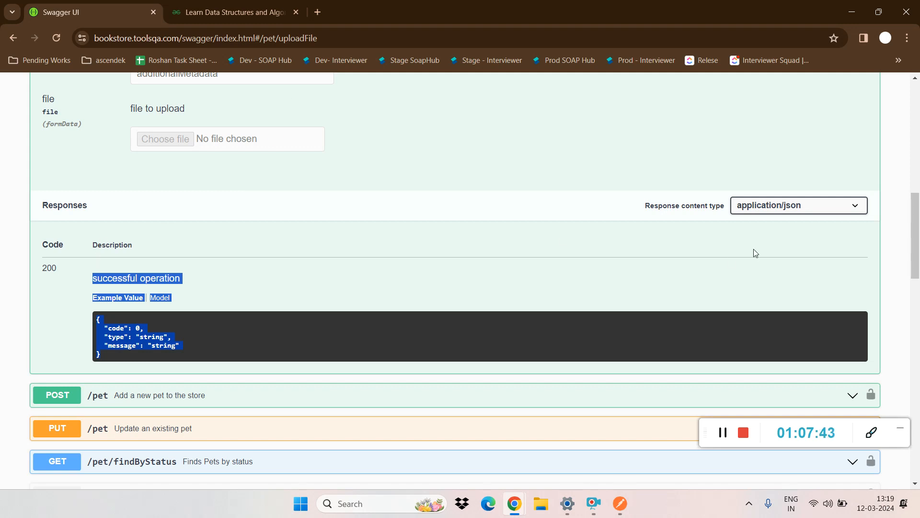
pyautogui.moveTo(915, 243); pyautogui.dragTo(918, 219)
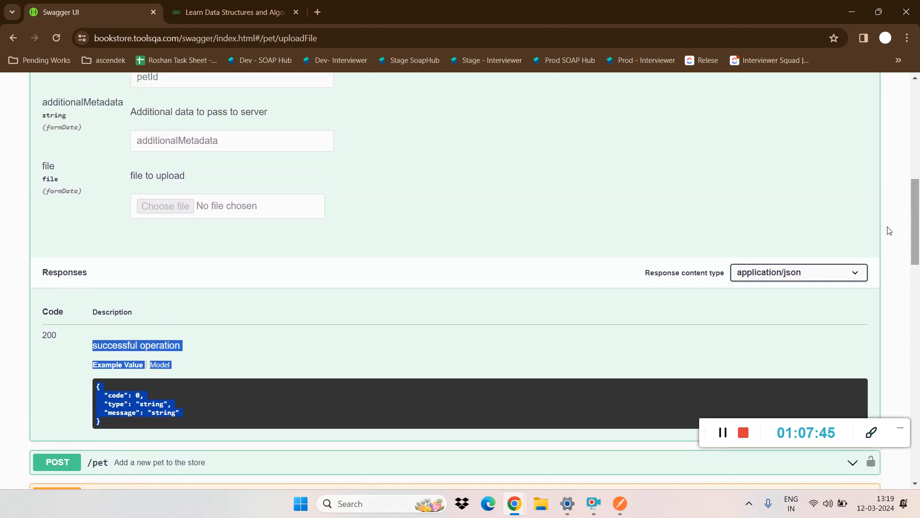
pyautogui.click(794, 264)
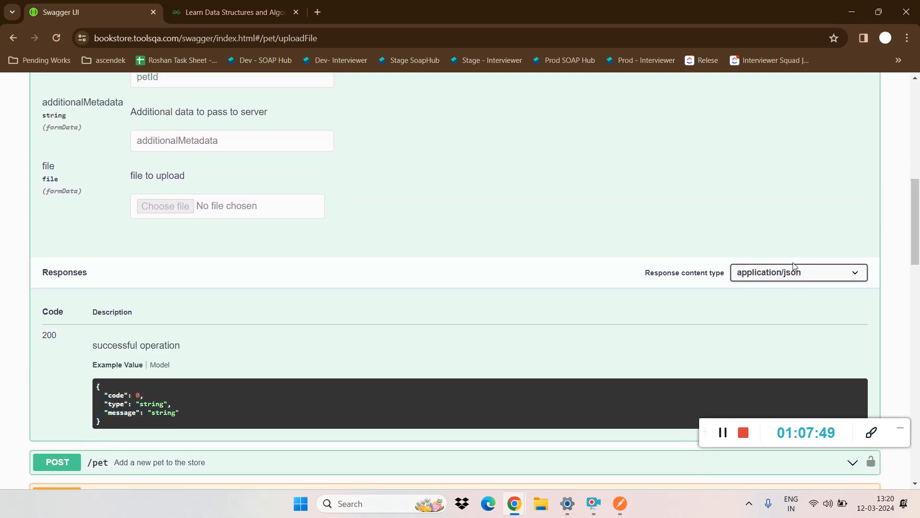
pyautogui.click(795, 270)
pyautogui.click(794, 270)
pyautogui.click(792, 269)
# Step: Enable trying out the uploadImage request, with petId dew rwesdfdsf, additionalMetadata sdsd, and actionsWorkflow.txt as the file to upload
pyautogui.moveTo(919, 255); pyautogui.dragTo(919, 208)
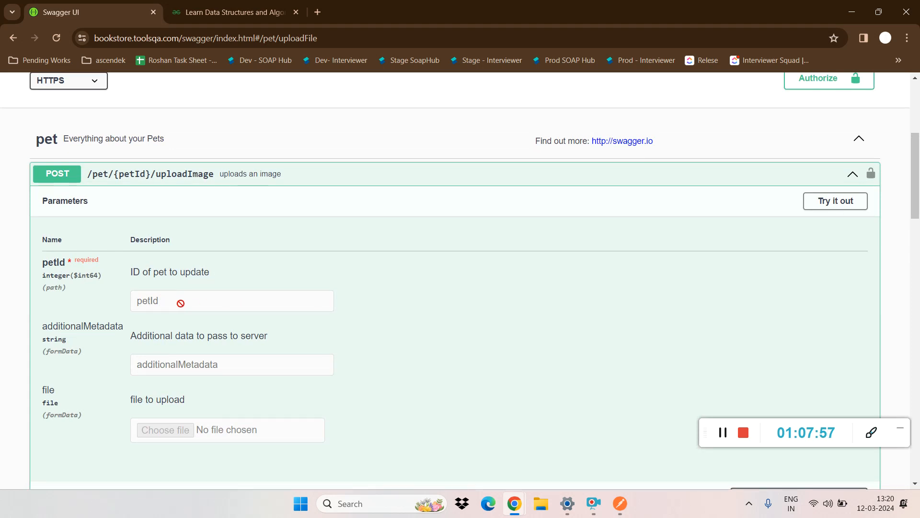
pyautogui.click(837, 202)
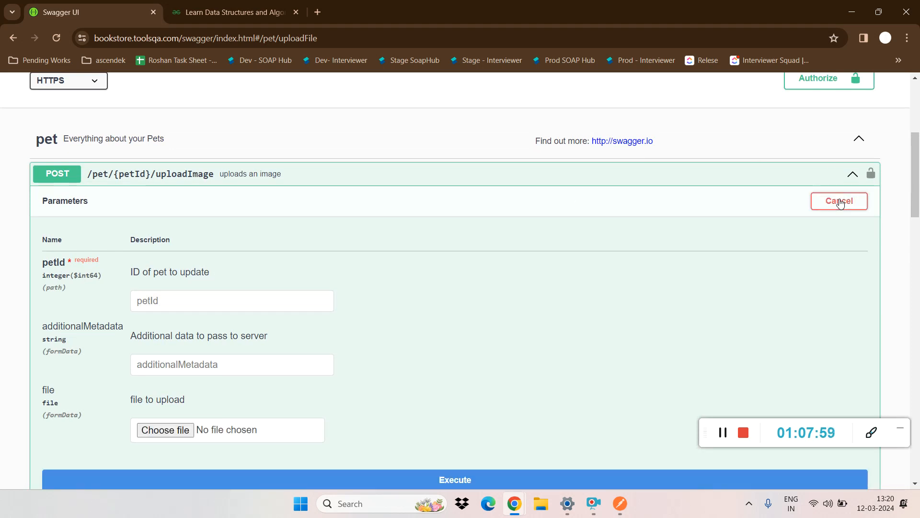
pyautogui.click(206, 297)
pyautogui.write('dew rwesdfdsf')
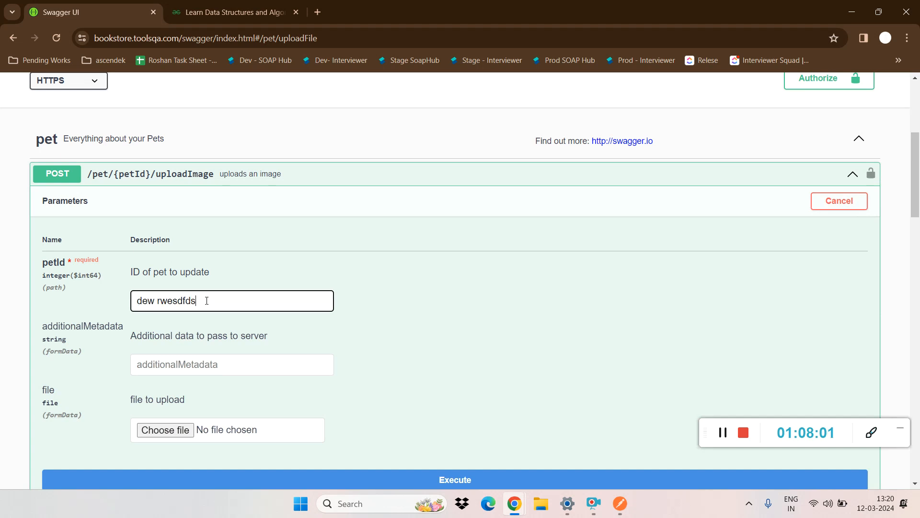
pyautogui.click(168, 358)
pyautogui.write('sdsd')
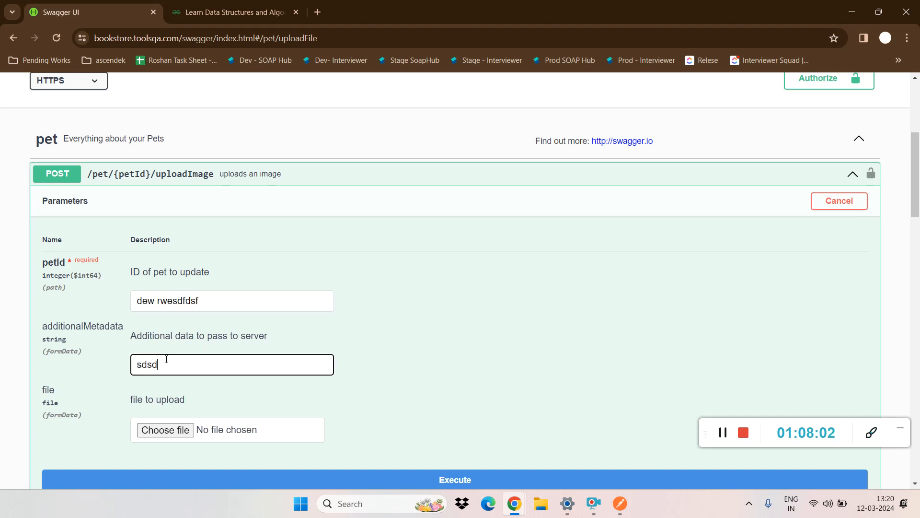
pyautogui.click(172, 429)
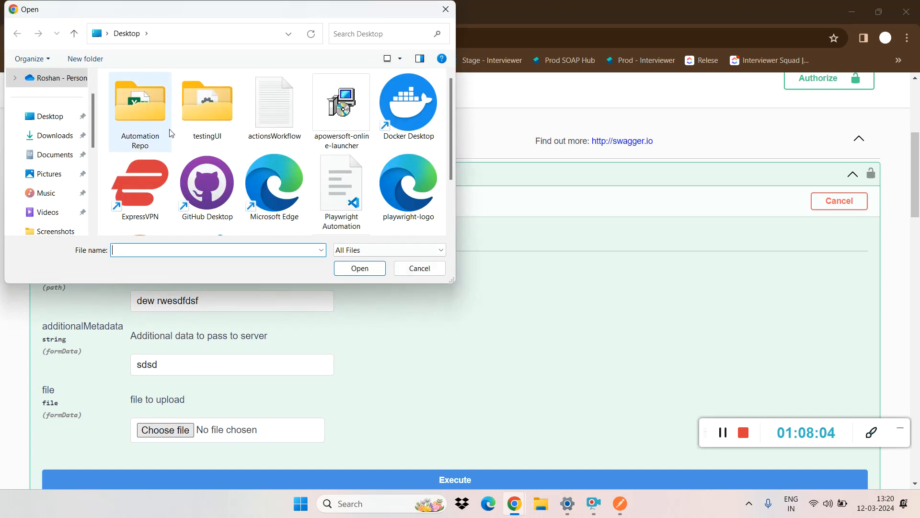
pyautogui.doubleClick(274, 108)
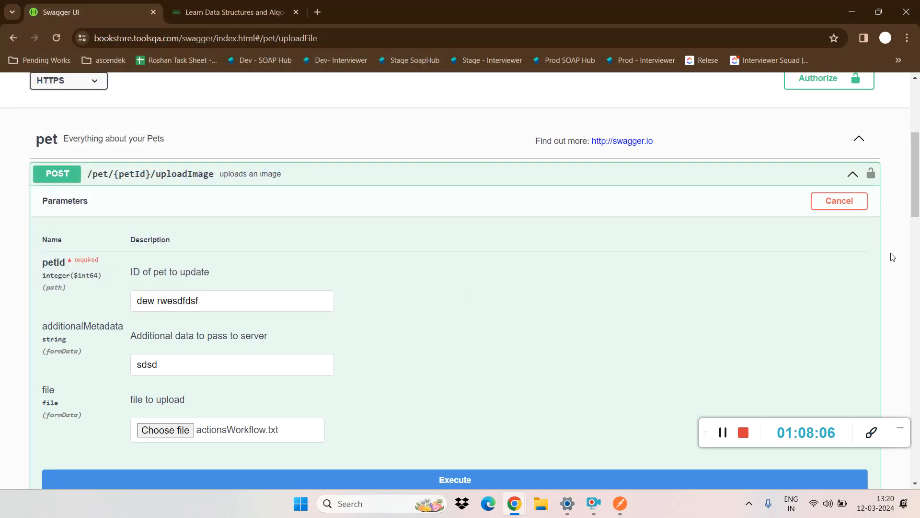
pyautogui.moveTo(918, 161); pyautogui.dragTo(917, 123)
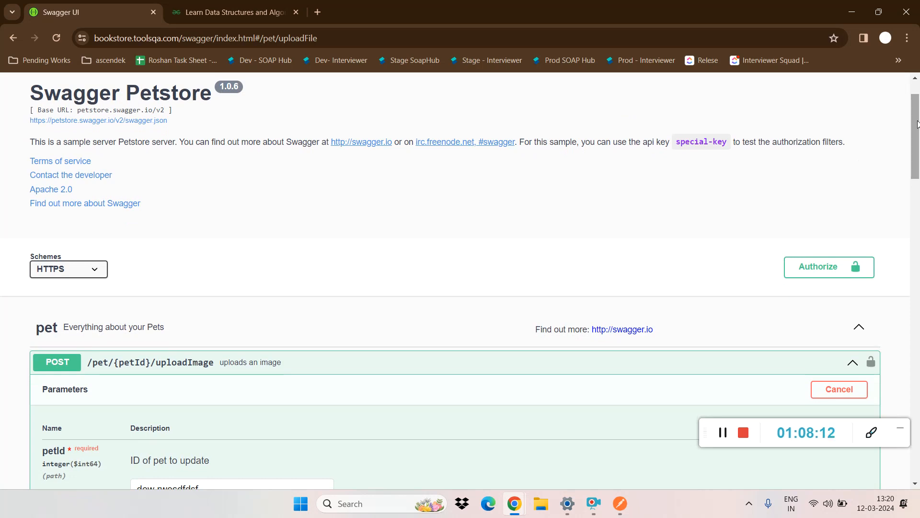
# Step: Switch to Postman to view the GetContactByID request's authorization settings, and return to Swagger UI in Chrome
pyautogui.click(621, 503)
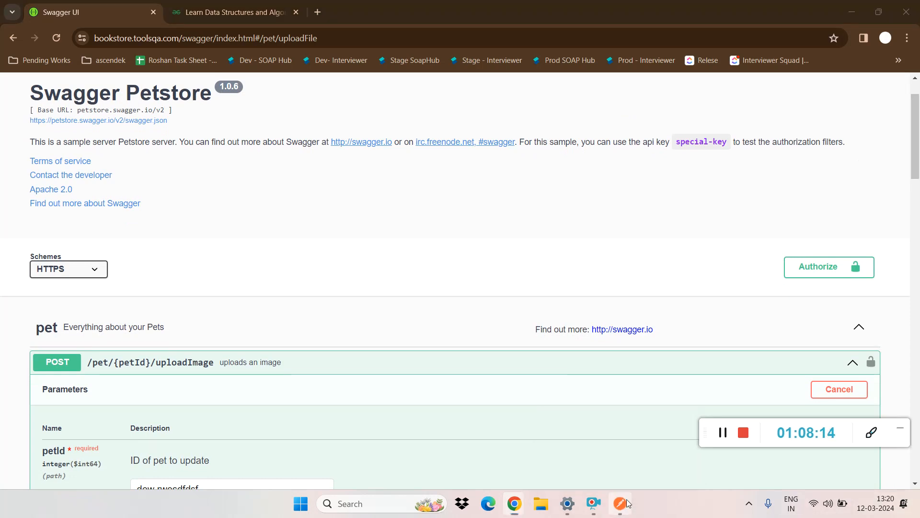
pyautogui.click(371, 154)
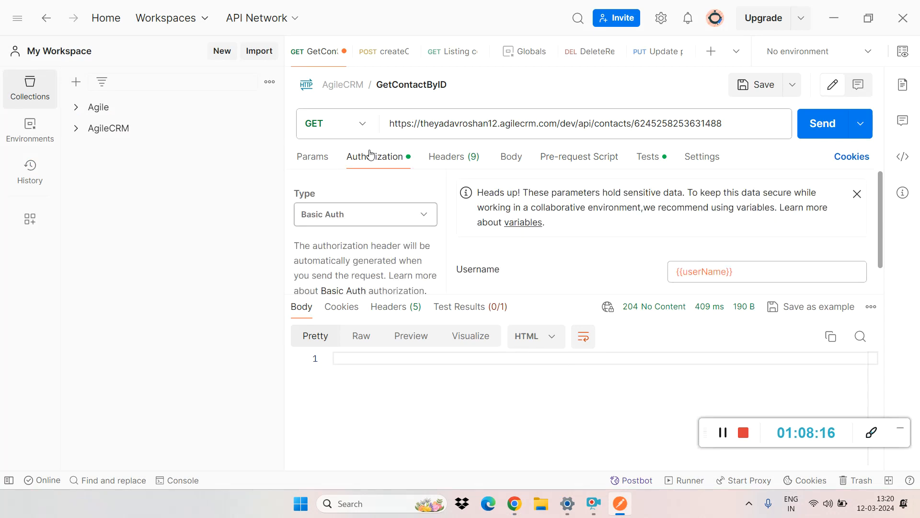
pyautogui.hotkey('alt', 'Tab')
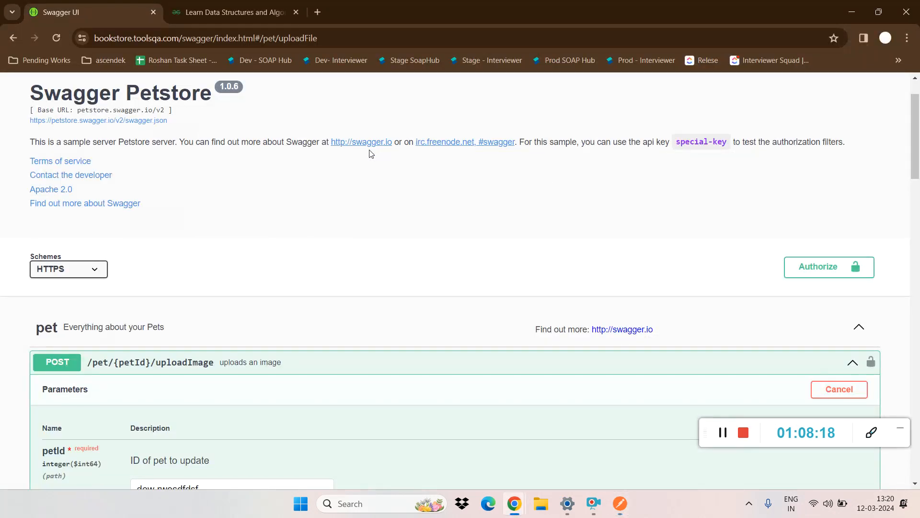
# Step: Open Swagger's available authorizations to inspect the api_key value field, and close them without authorizing
pyautogui.click(810, 276)
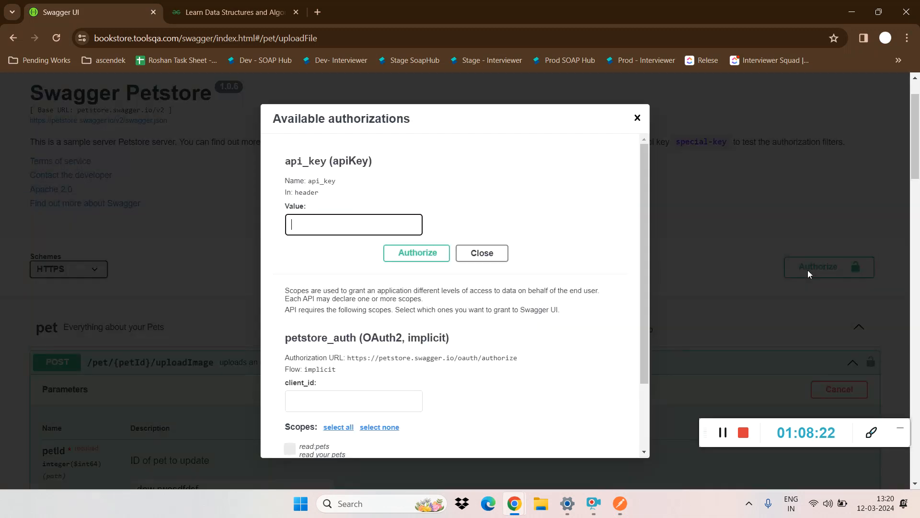
pyautogui.click(302, 219)
pyautogui.click(637, 119)
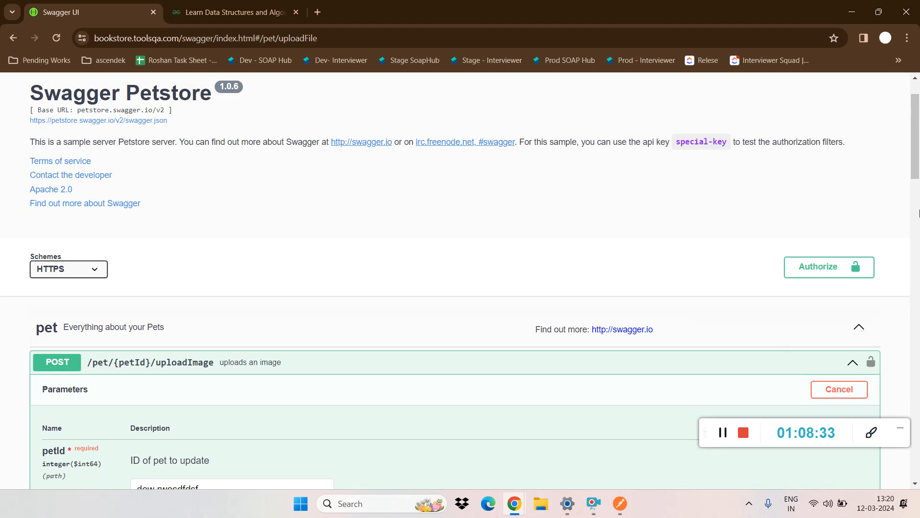
# Step: Replace the uploadImage request's petId with 123456789 and execute the request
pyautogui.moveTo(915, 162); pyautogui.dragTo(917, 258)
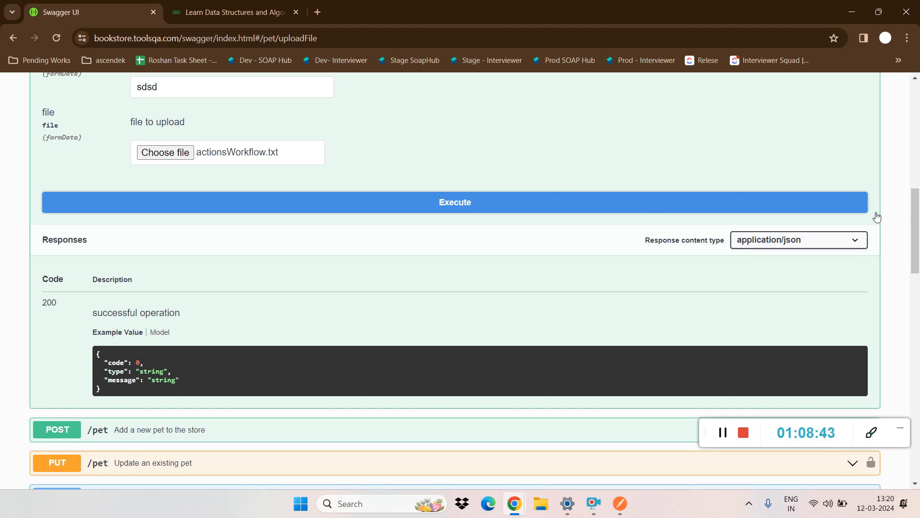
pyautogui.moveTo(918, 272); pyautogui.dragTo(919, 245)
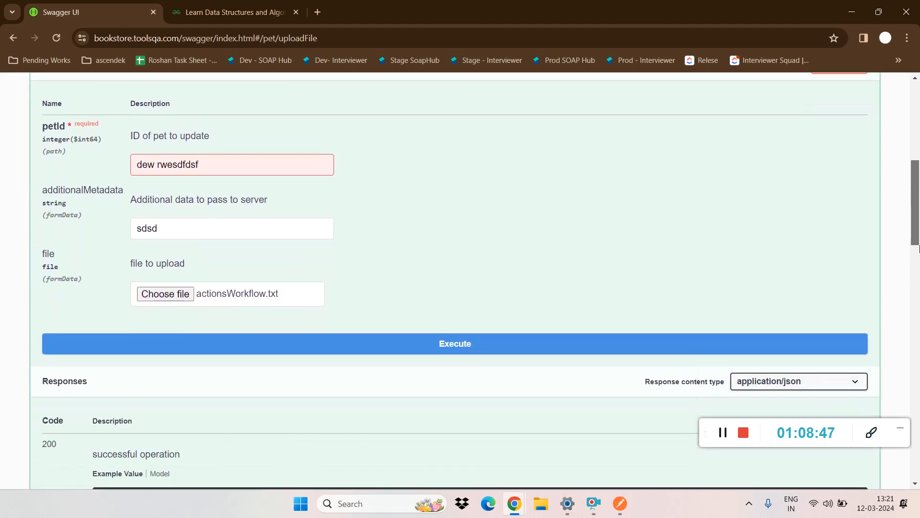
pyautogui.click(505, 321)
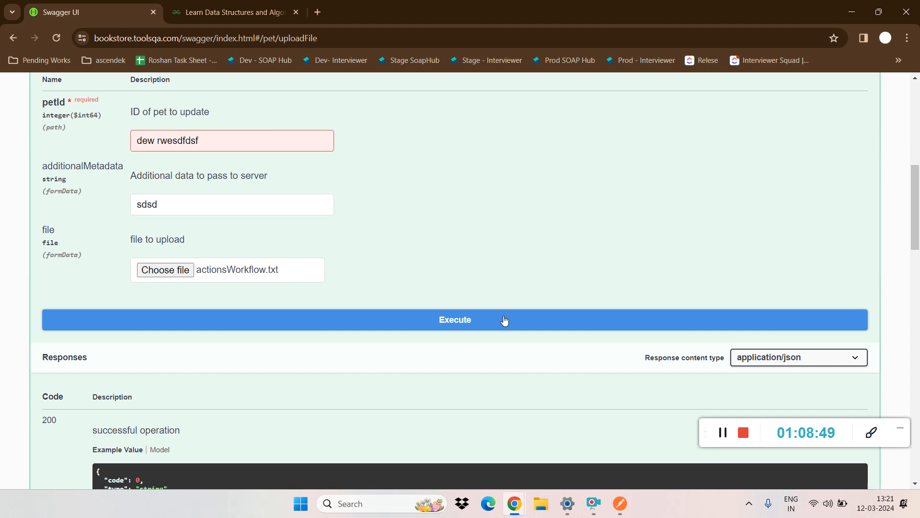
pyautogui.tripleClick(227, 133)
pyautogui.write('123456789')
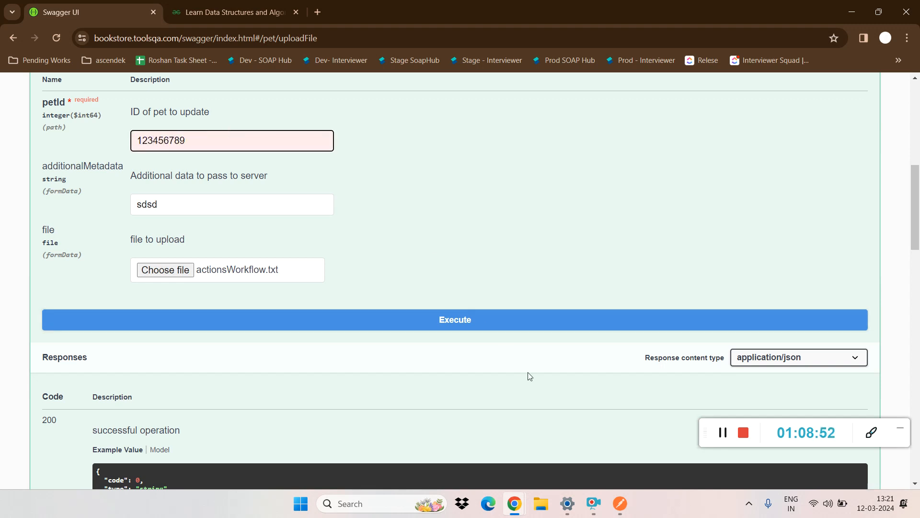
pyautogui.click(473, 321)
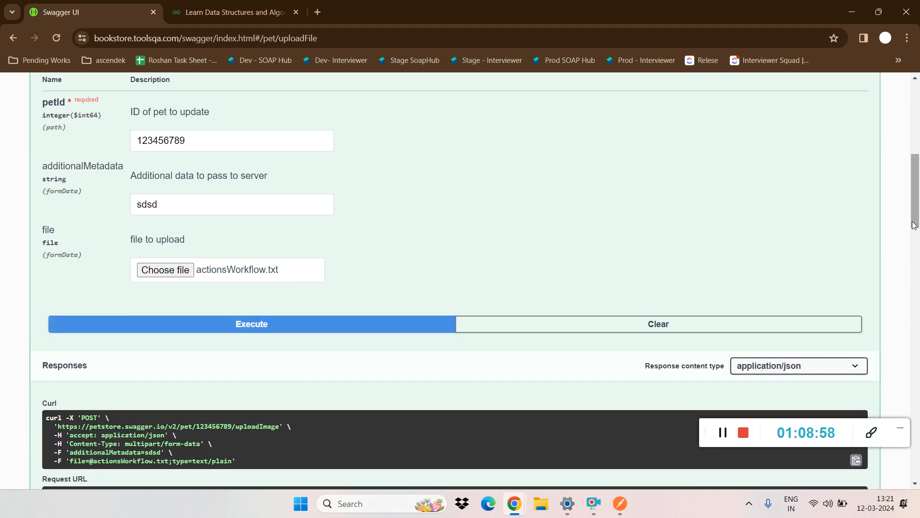
# Step: Examine the executed uploadImage request's curl command, request URL, server response body and headers, and the documented example response
pyautogui.moveTo(913, 224); pyautogui.dragTo(906, 243)
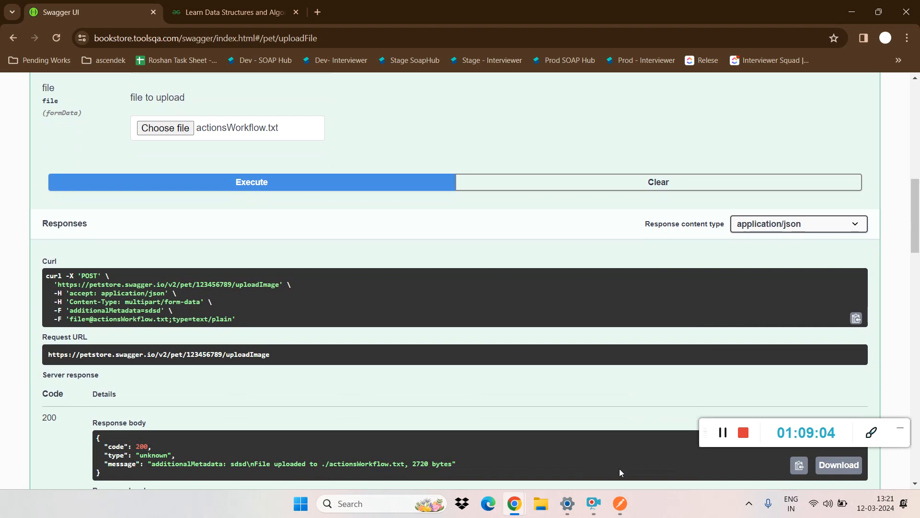
pyautogui.moveTo(917, 246); pyautogui.dragTo(917, 144)
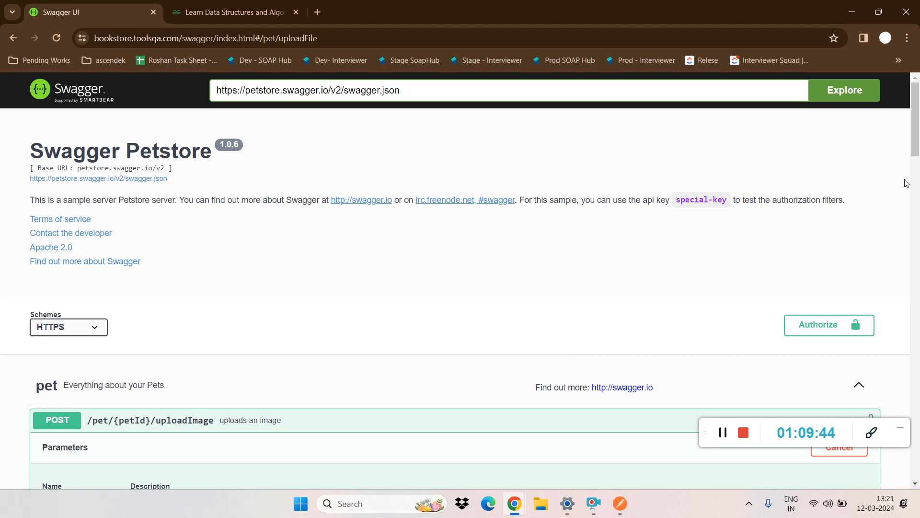
pyautogui.scroll(-10, 905, 234)
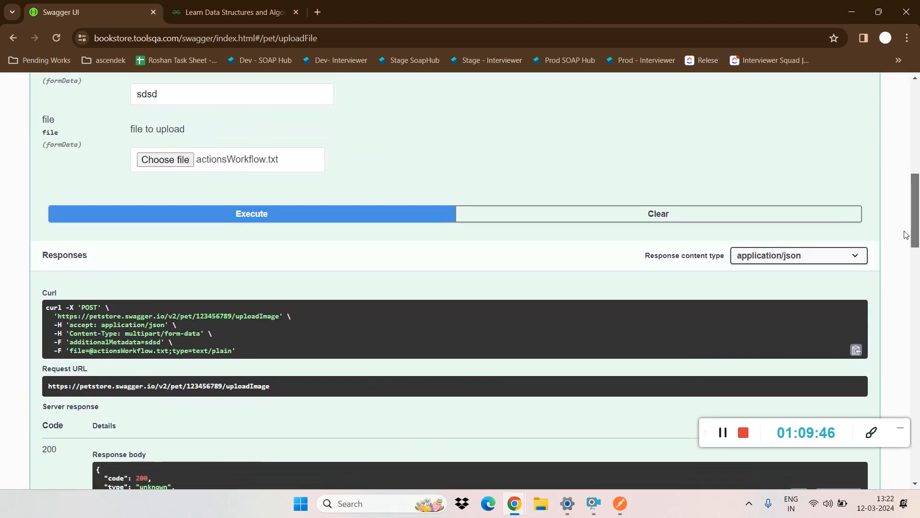
pyautogui.scroll(-8, 906, 235)
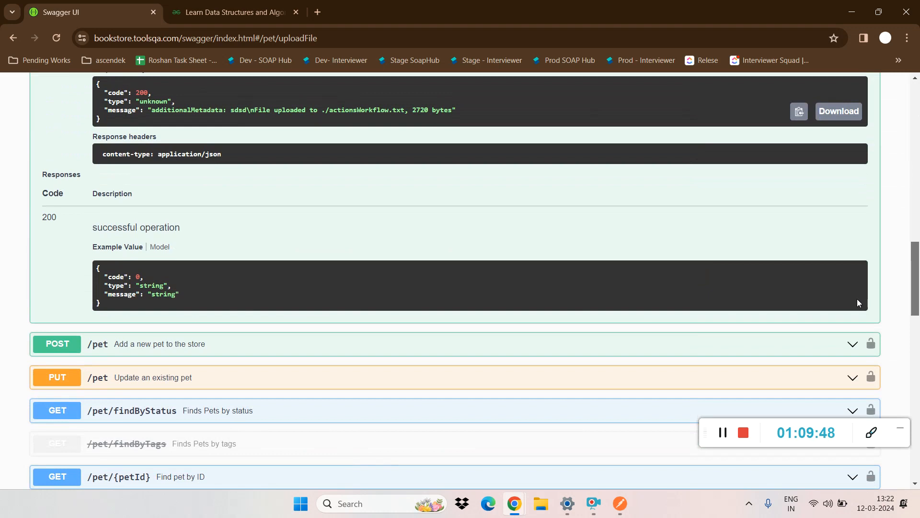
pyautogui.scroll(1, 857, 303)
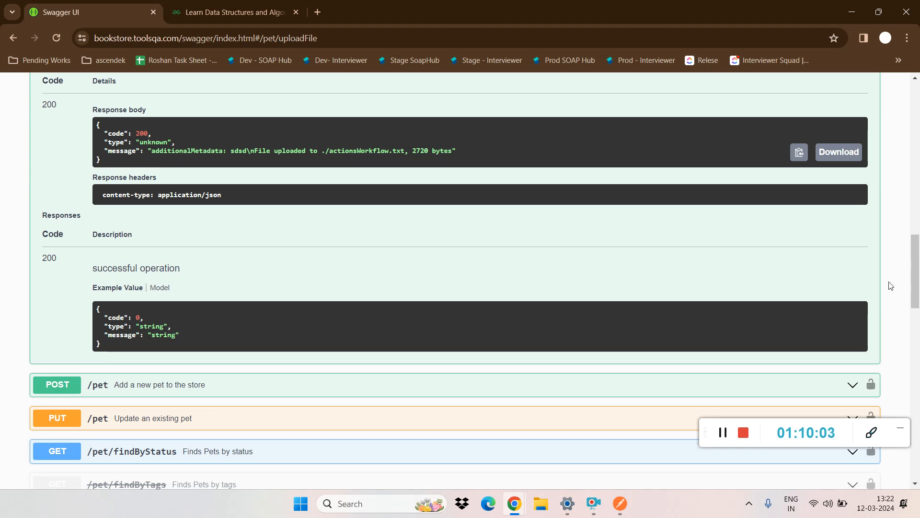
# Step: Switch to File Explorer and look through the Downloads, Documents, Pictures, Music, Videos and Screenshots folders, and minimize it
pyautogui.click(540, 503)
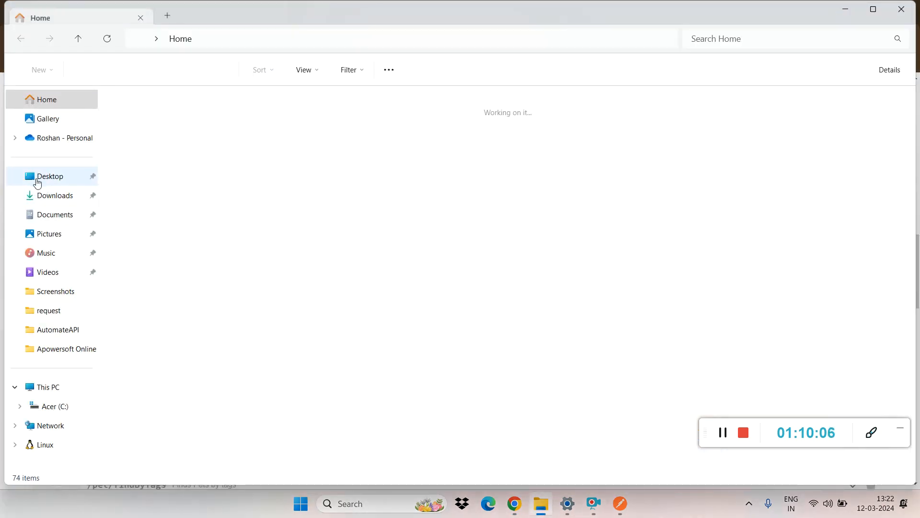
pyautogui.click(41, 192)
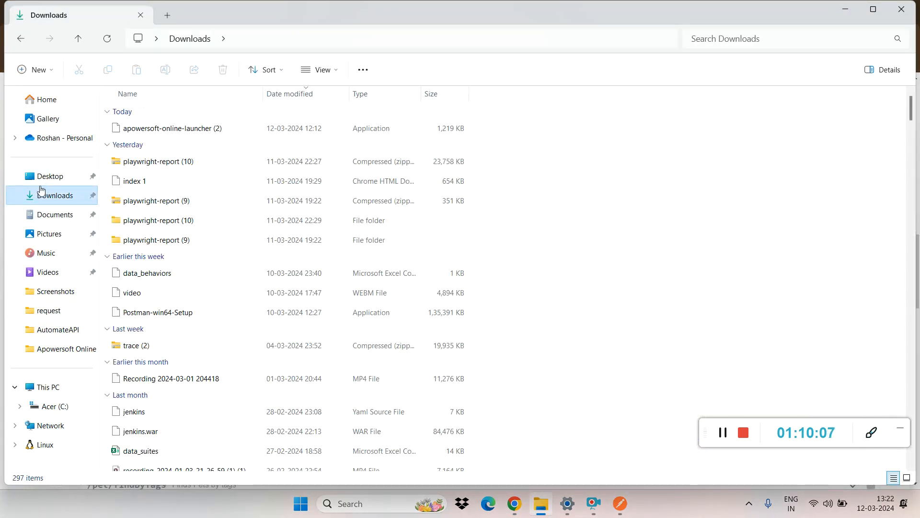
pyautogui.click(73, 212)
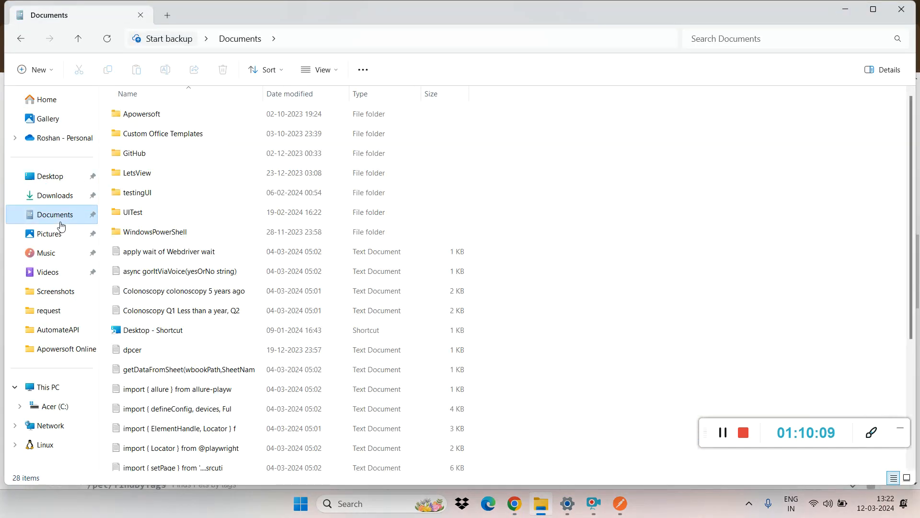
pyautogui.click(52, 235)
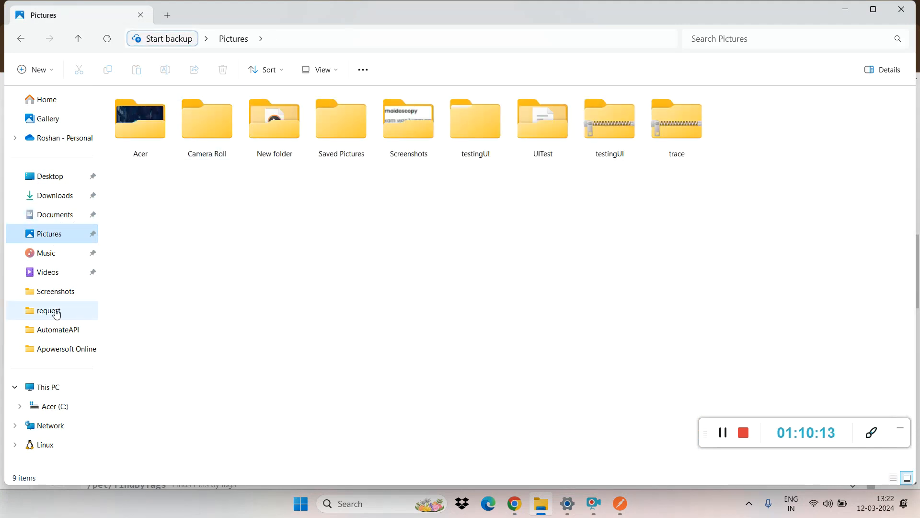
pyautogui.click(58, 257)
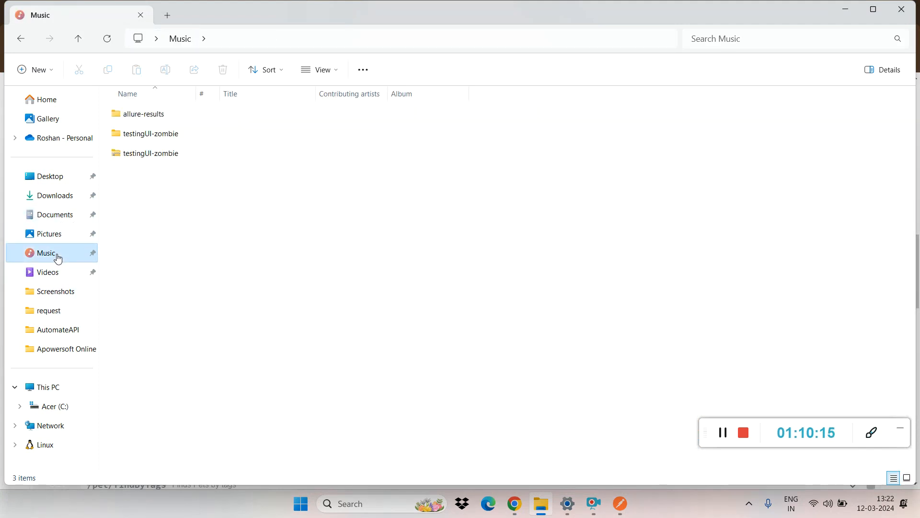
pyautogui.click(55, 271)
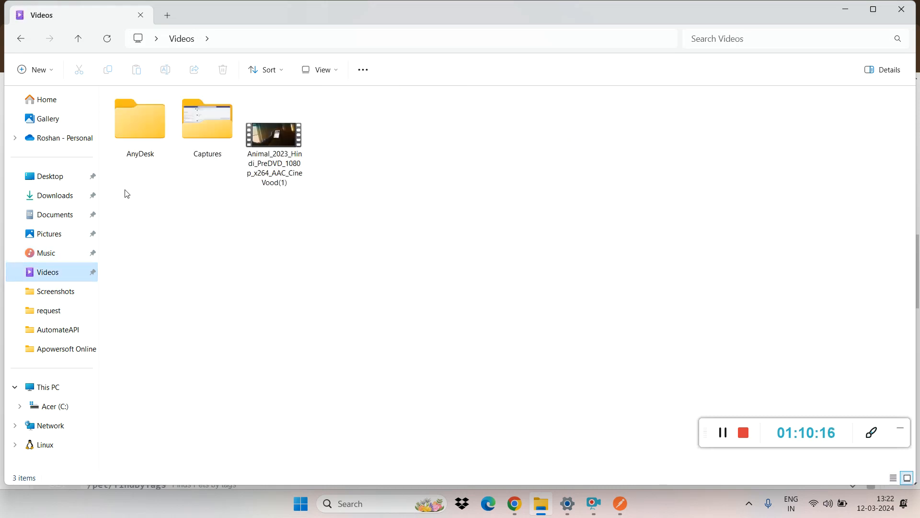
pyautogui.click(57, 290)
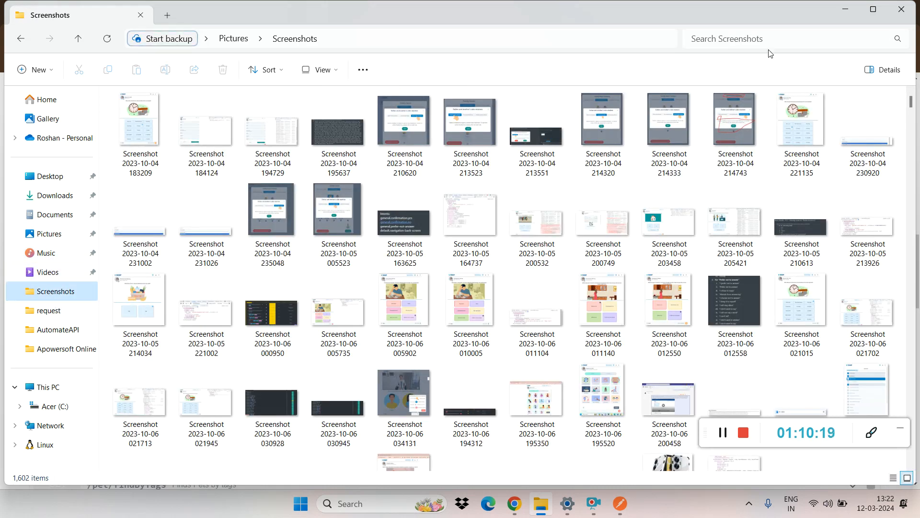
pyautogui.click(845, 9)
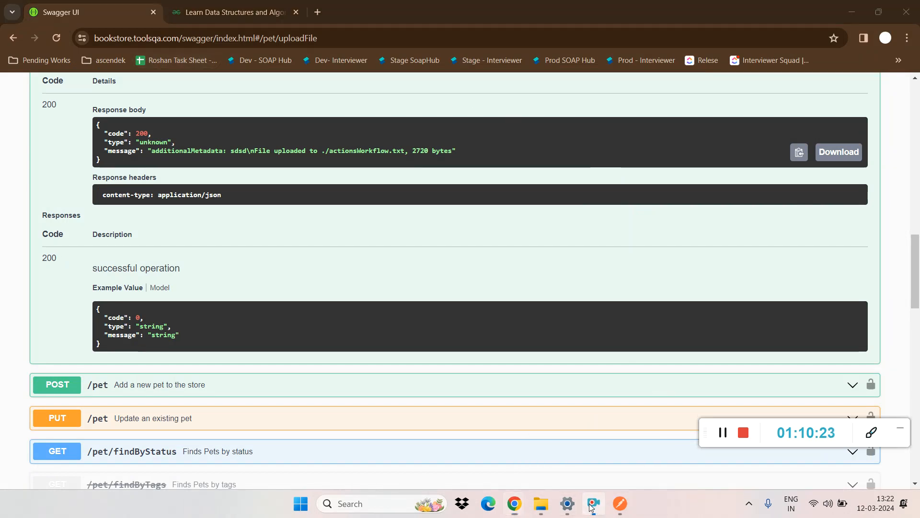
# Step: Switch to Postman and export the Agile collection in Collection v2.1 format to the Desktop as Agile.postman_collection
pyautogui.moveTo(518, 509)
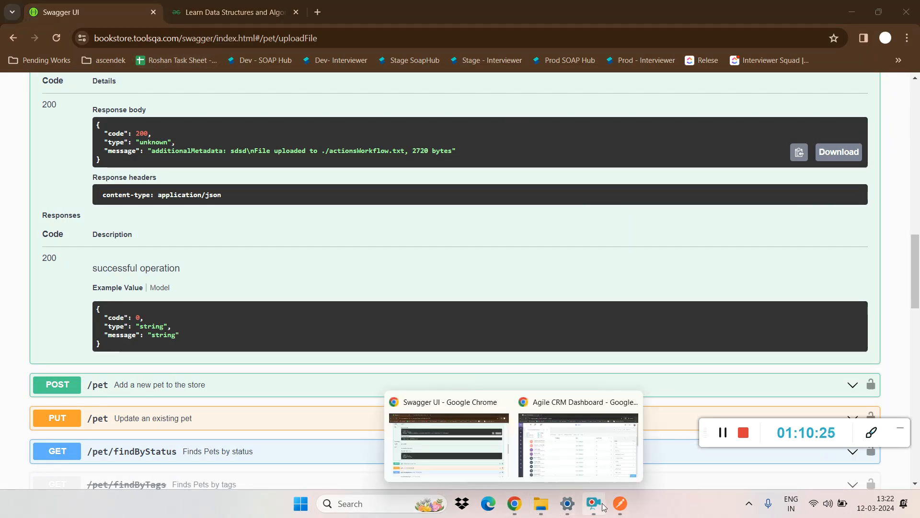
pyautogui.click(619, 503)
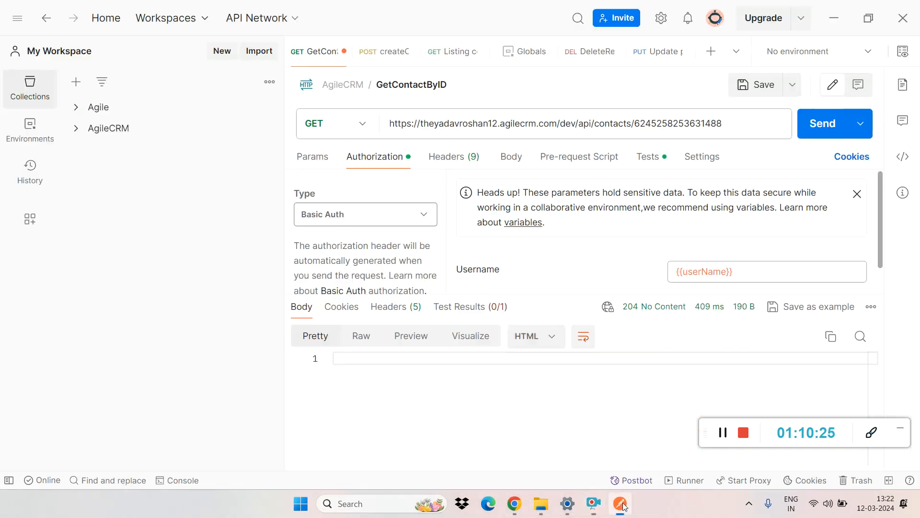
pyautogui.click(270, 82)
pyautogui.click(230, 108)
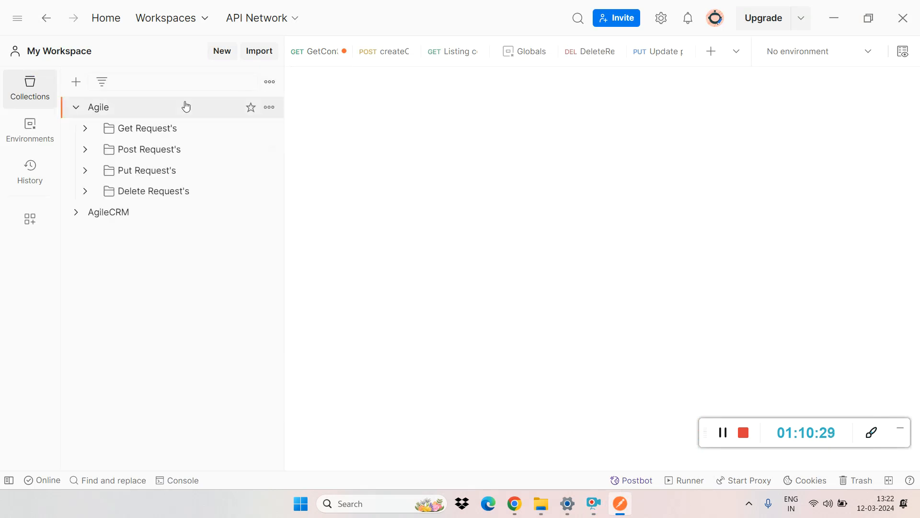
pyautogui.click(269, 107)
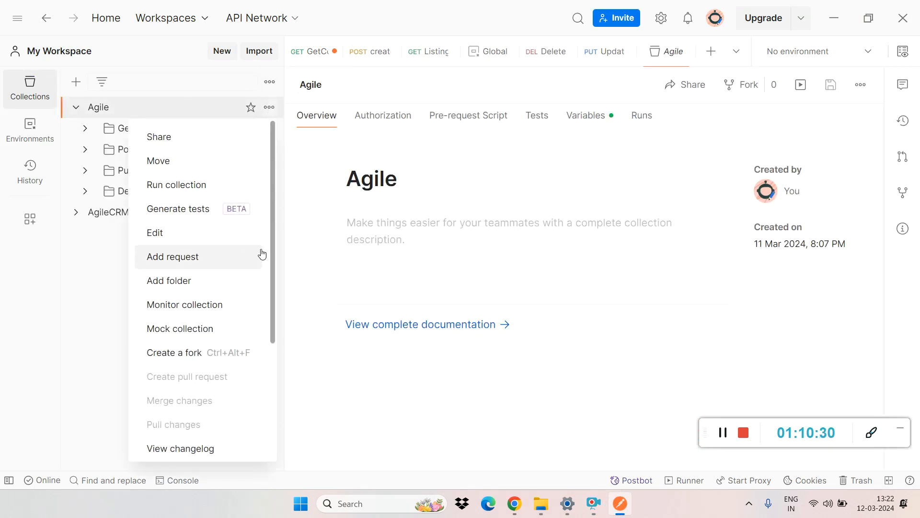
pyautogui.moveTo(271, 243); pyautogui.dragTo(277, 355)
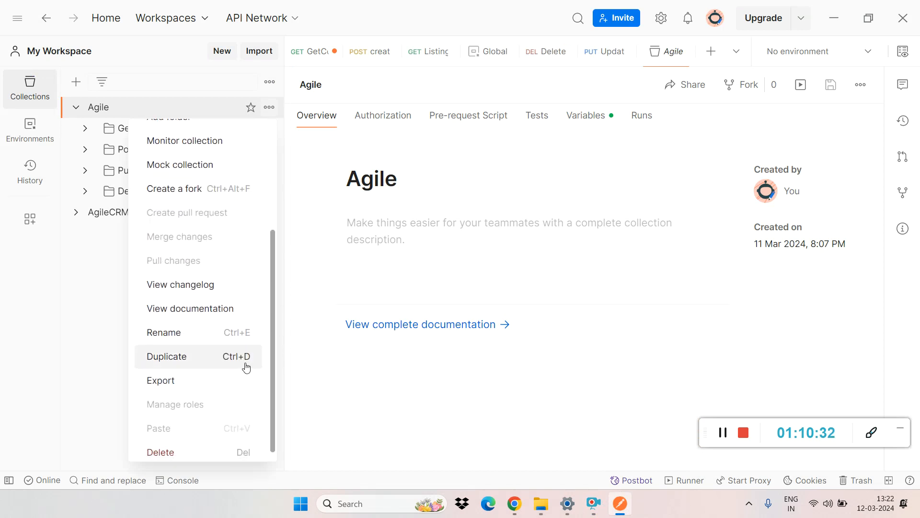
pyautogui.click(175, 381)
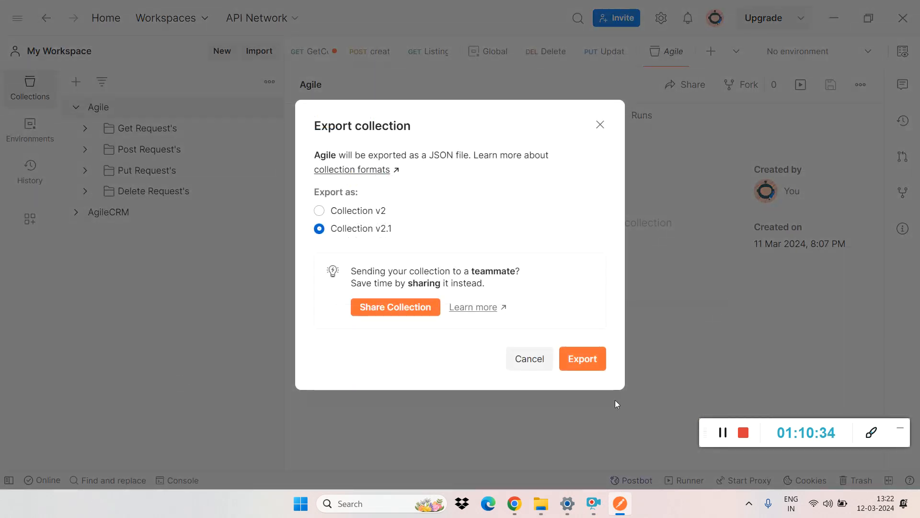
pyautogui.click(583, 359)
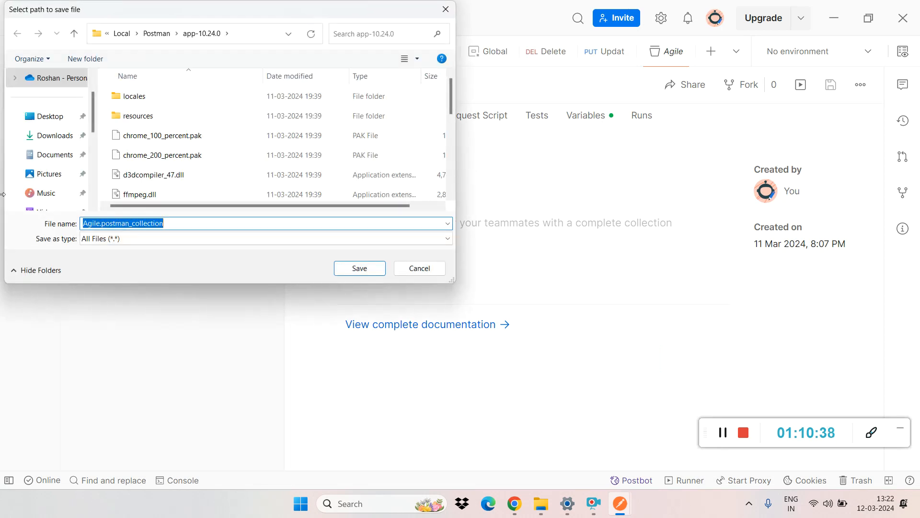
pyautogui.click(50, 116)
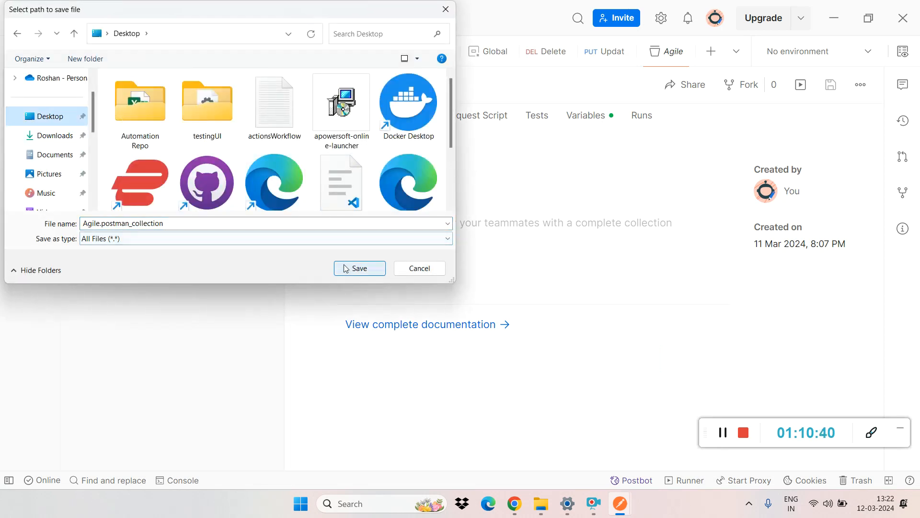
pyautogui.click(346, 268)
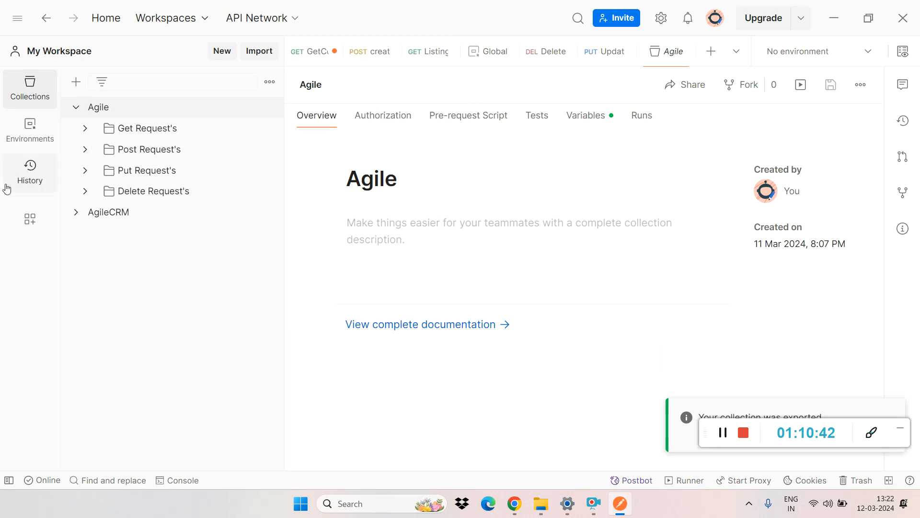
# Step: Create a blank personal workspace named dsd that only its owner can access
pyautogui.click(49, 51)
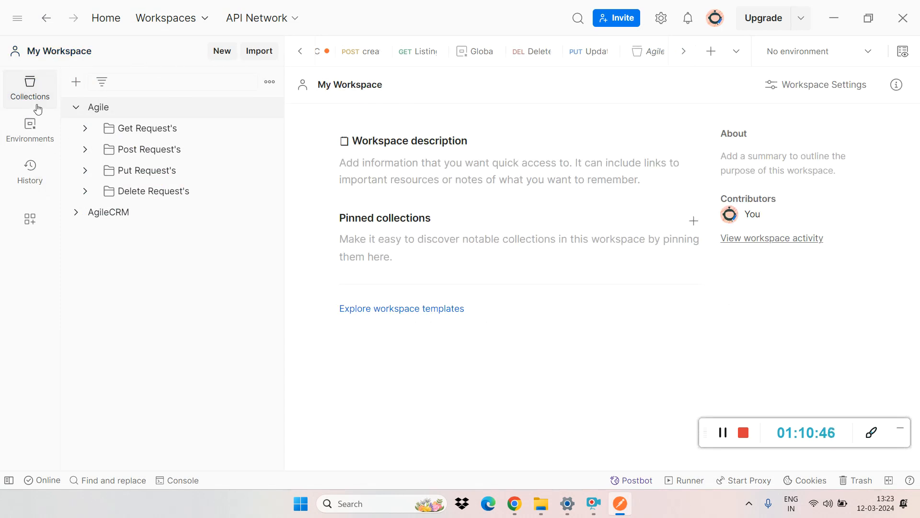
pyautogui.click(181, 19)
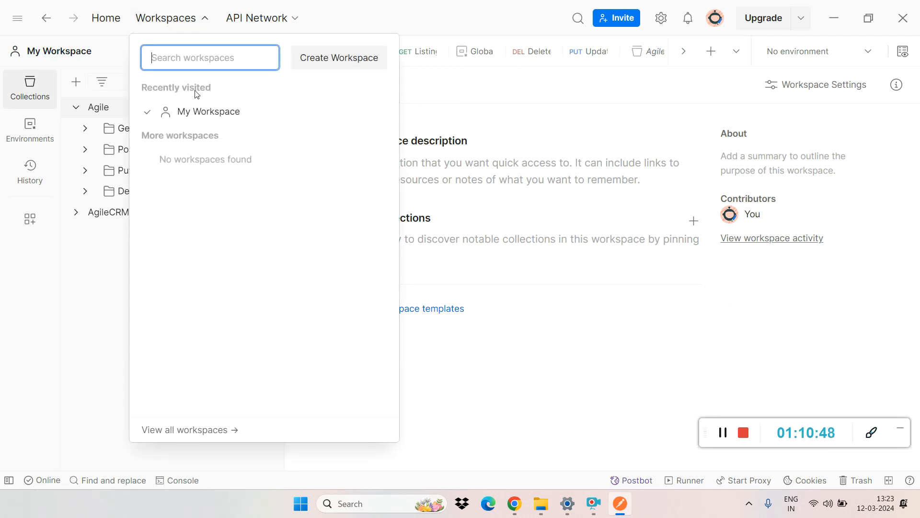
pyautogui.click(305, 59)
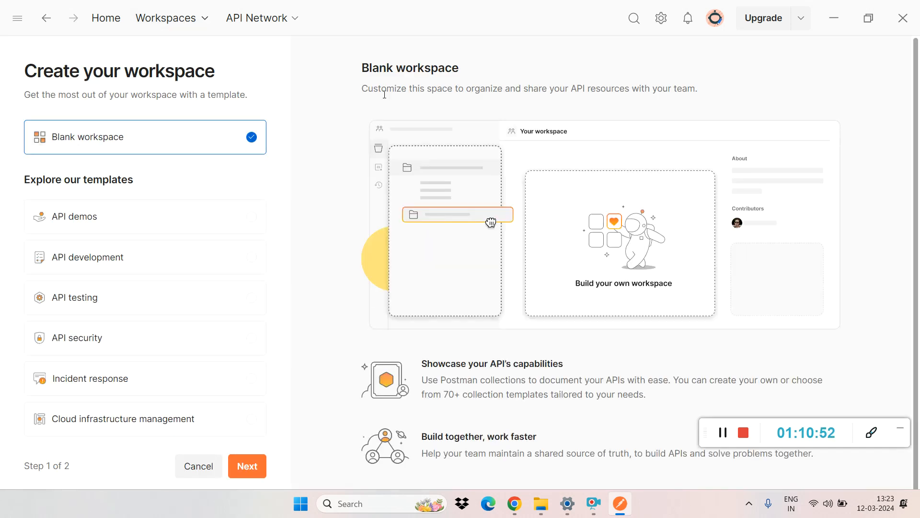
pyautogui.click(194, 24)
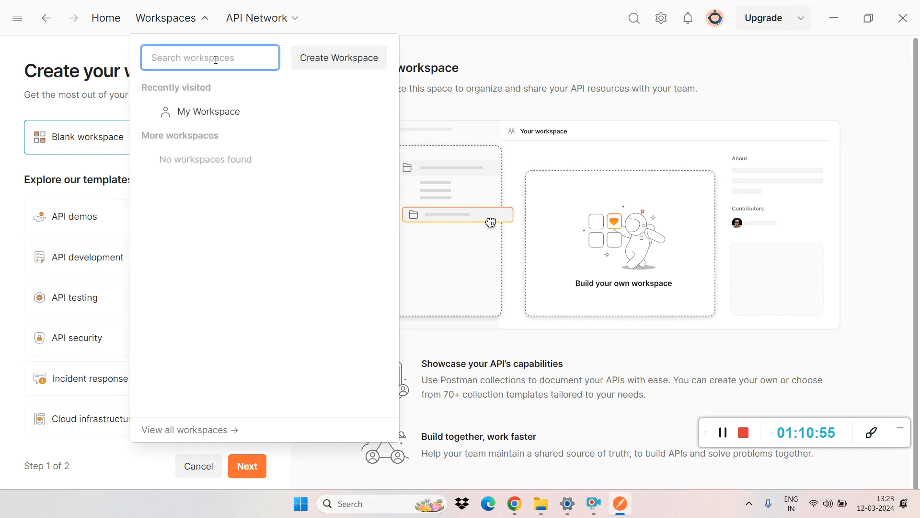
pyautogui.click(320, 57)
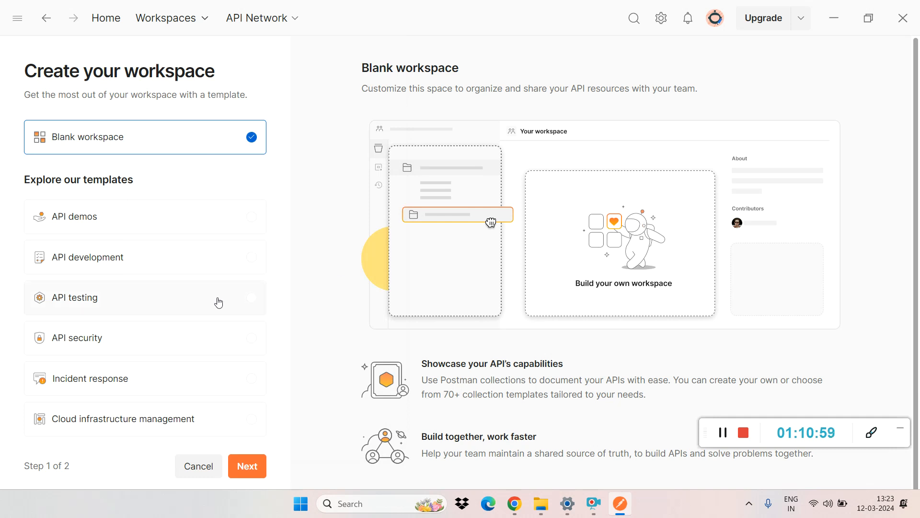
pyautogui.click(249, 462)
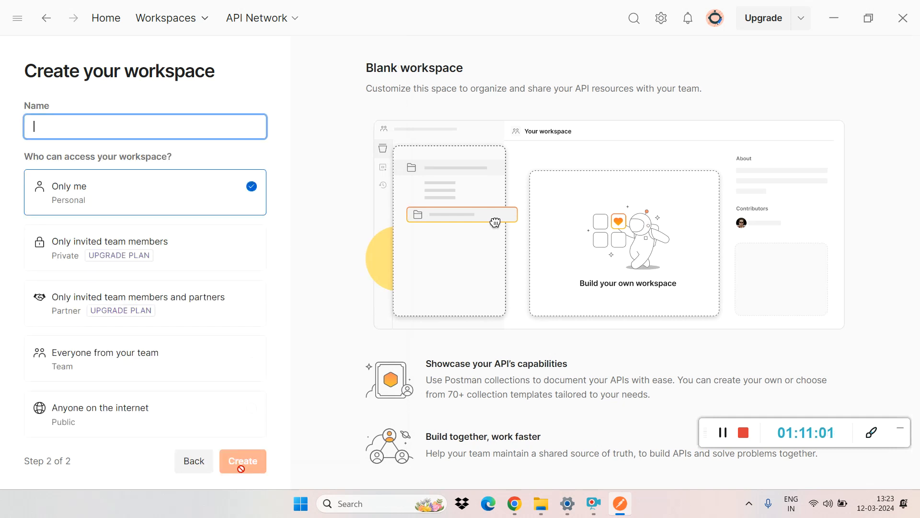
pyautogui.write('dsd')
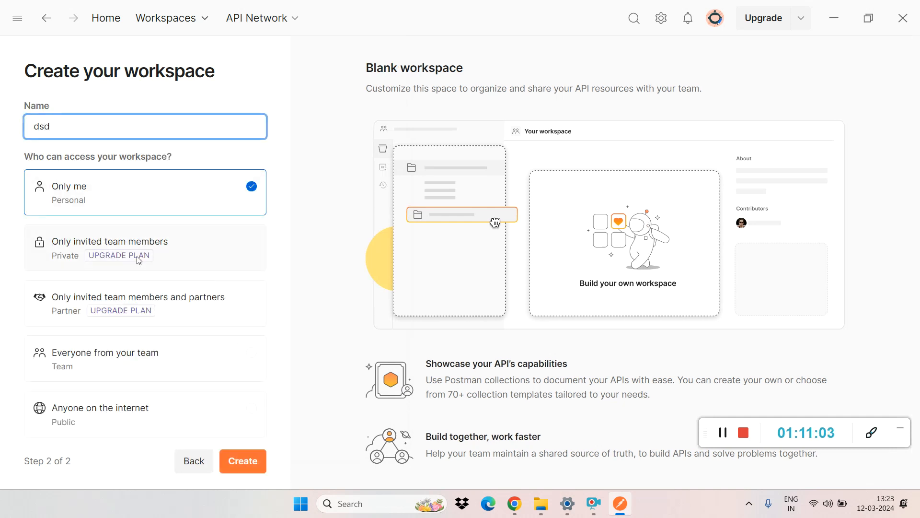
pyautogui.click(238, 461)
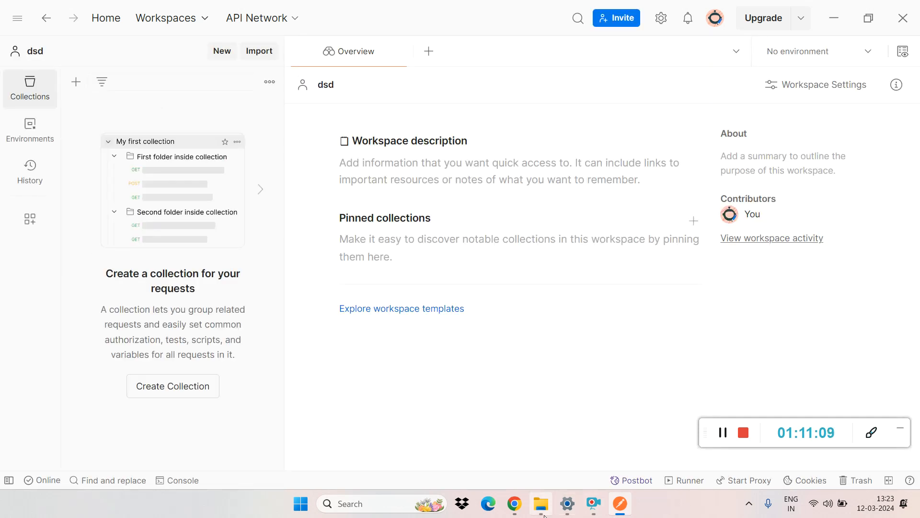
# Step: Switch to File Explorer and locate the exported Agile.postman_collection file in the Desktop folder
pyautogui.moveTo(544, 515)
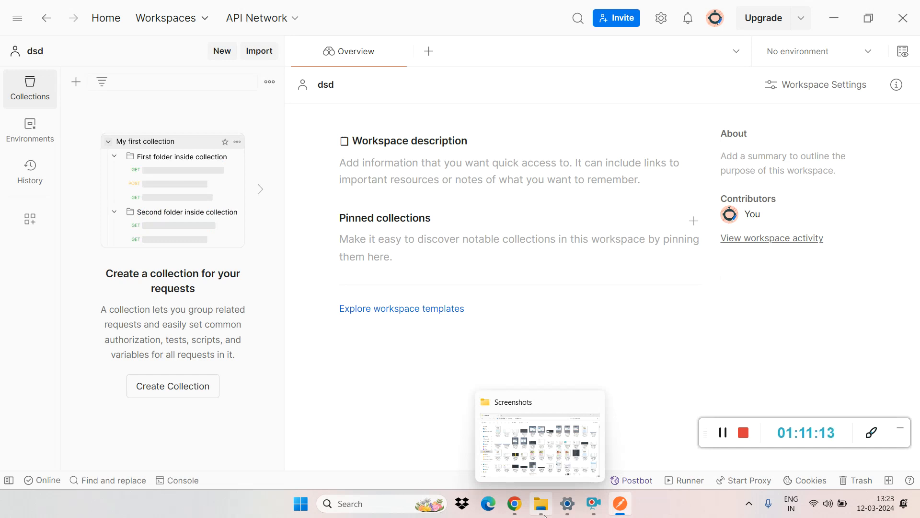
pyautogui.click(545, 515)
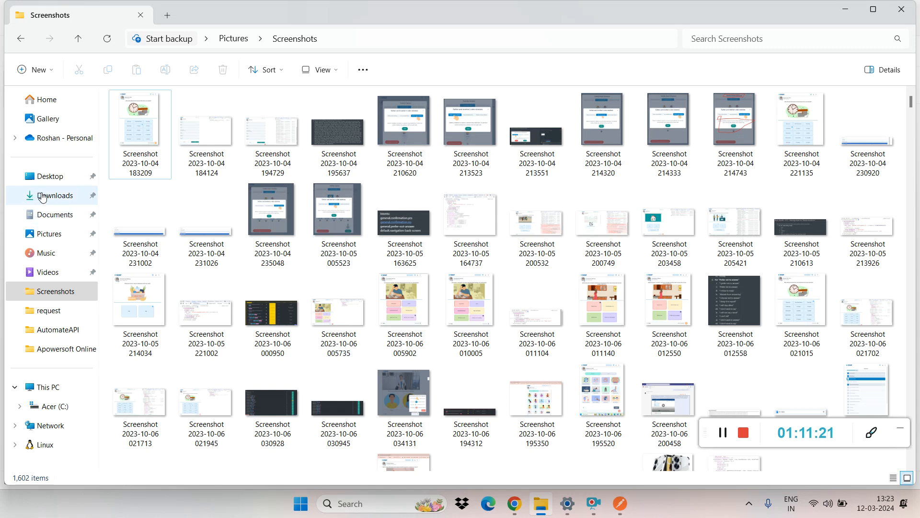
pyautogui.click(44, 176)
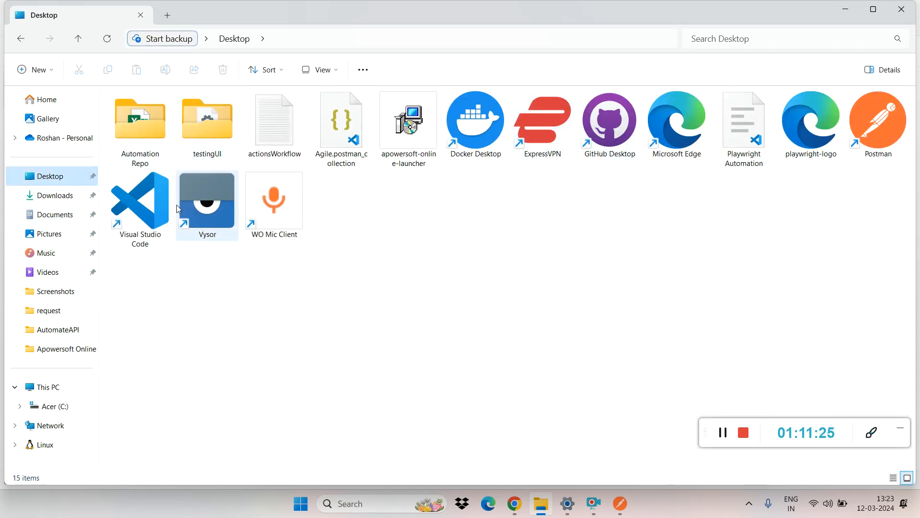
pyautogui.click(350, 130)
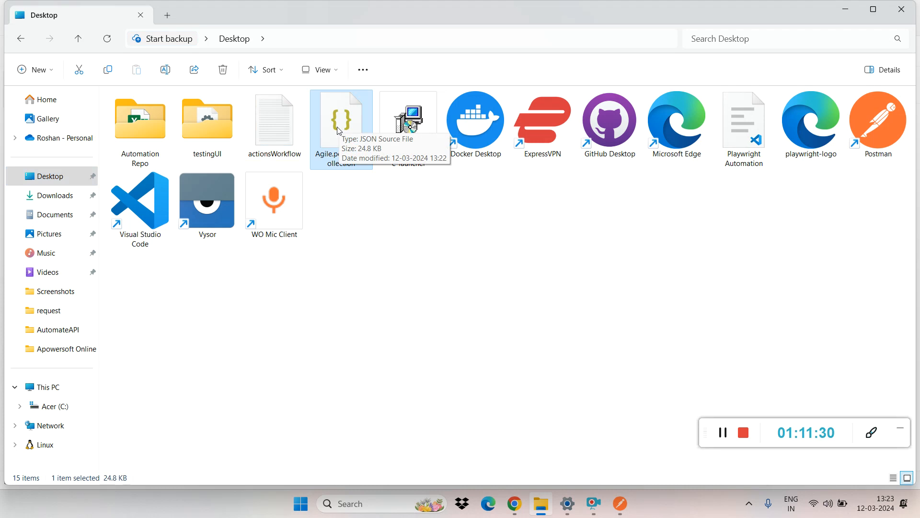
pyautogui.moveTo(340, 131); pyautogui.dragTo(414, 335)
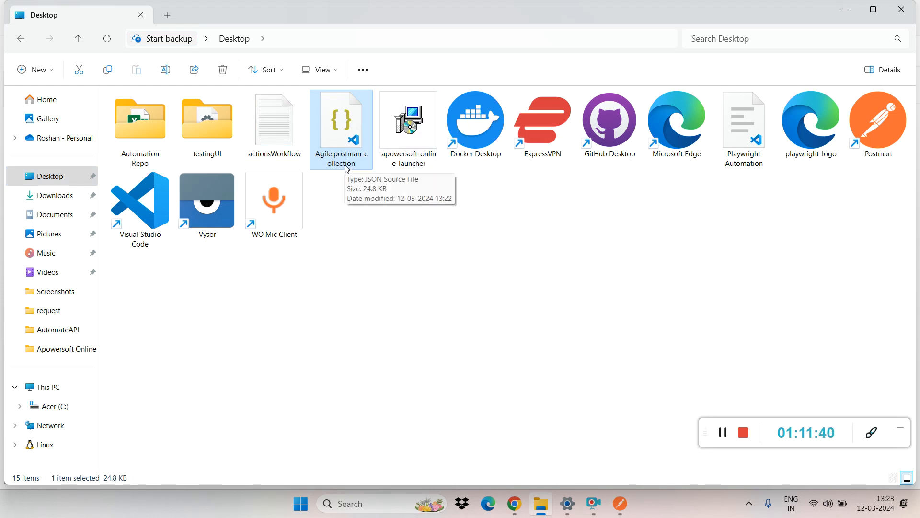
# Step: Switch to Postman and import Agile.postman_collection from the Desktop into the dsd workspace
pyautogui.hotkey('alt', 'Tab')
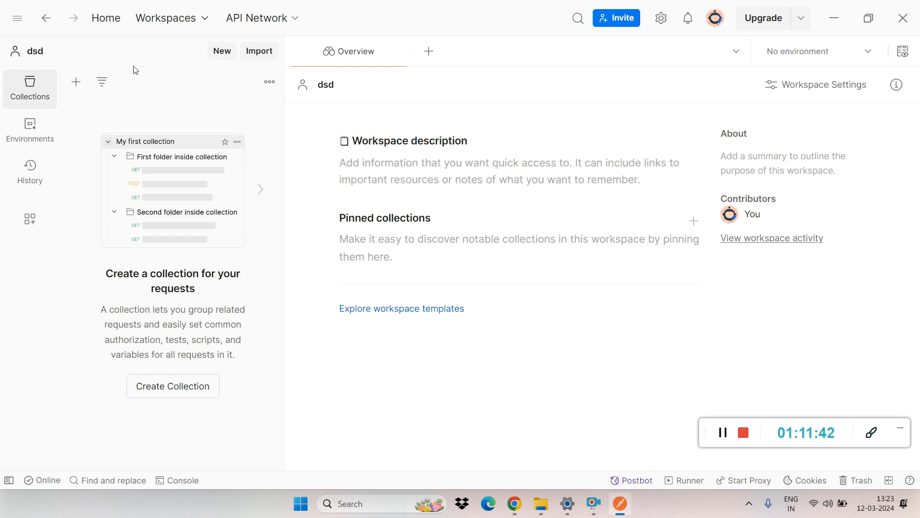
pyautogui.click(258, 51)
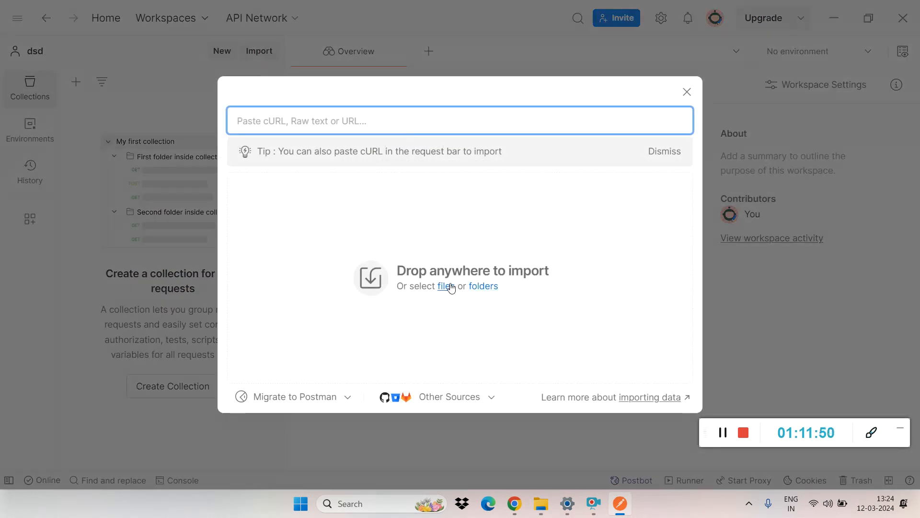
pyautogui.click(445, 287)
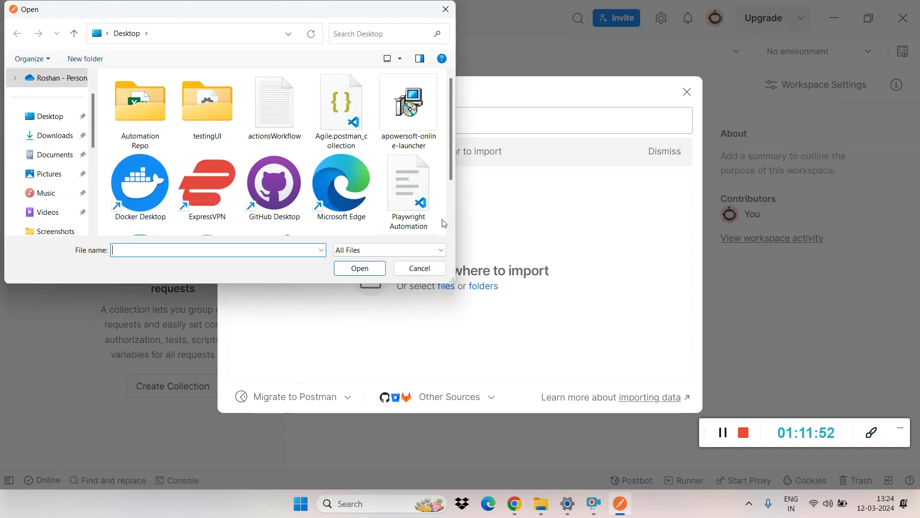
pyautogui.click(56, 123)
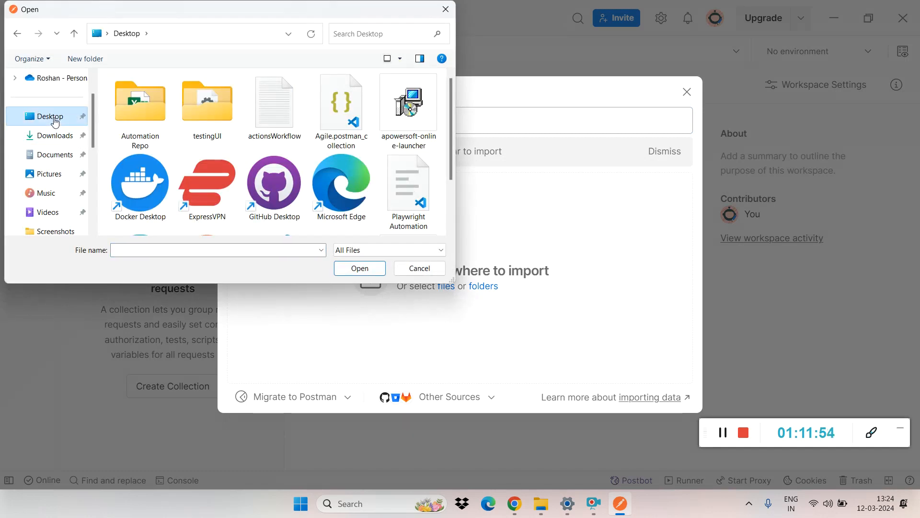
pyautogui.click(350, 104)
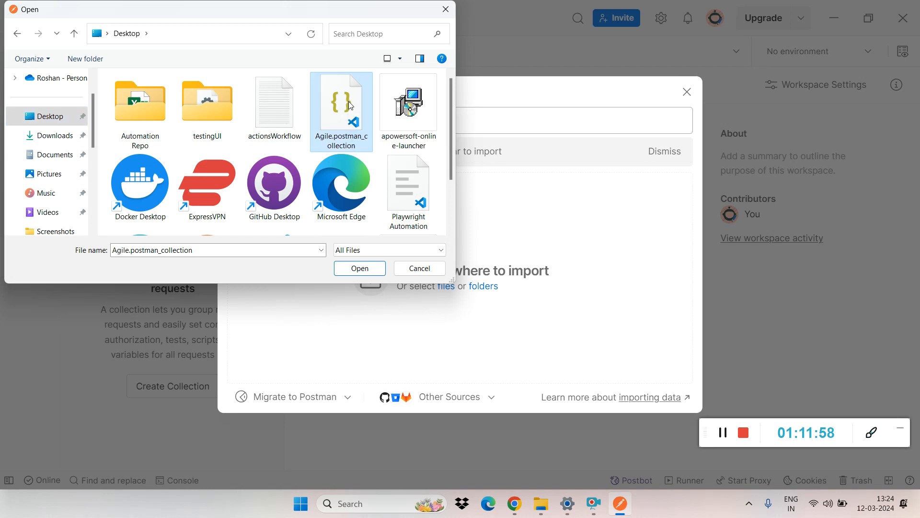
pyautogui.click(360, 269)
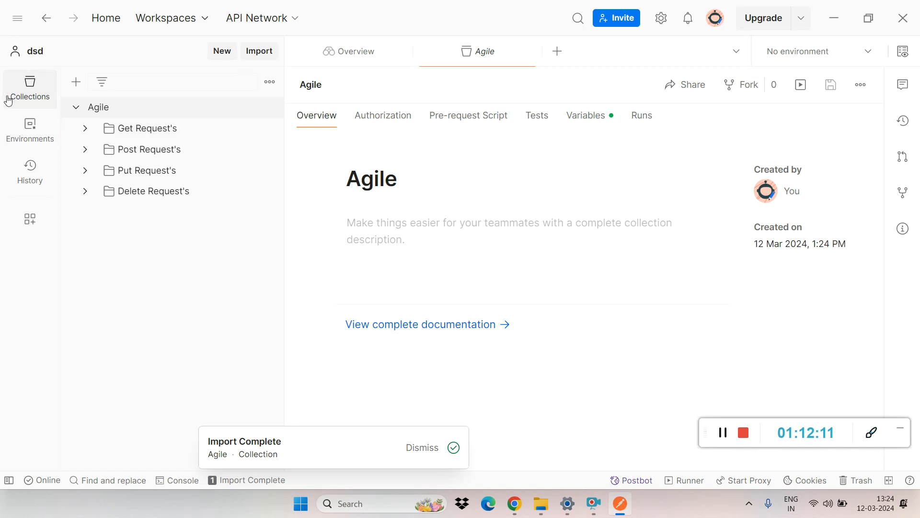
# Step: Export the Agile collection from the dsd workspace to the Downloads folder as Agile.postman_collection
pyautogui.click(269, 107)
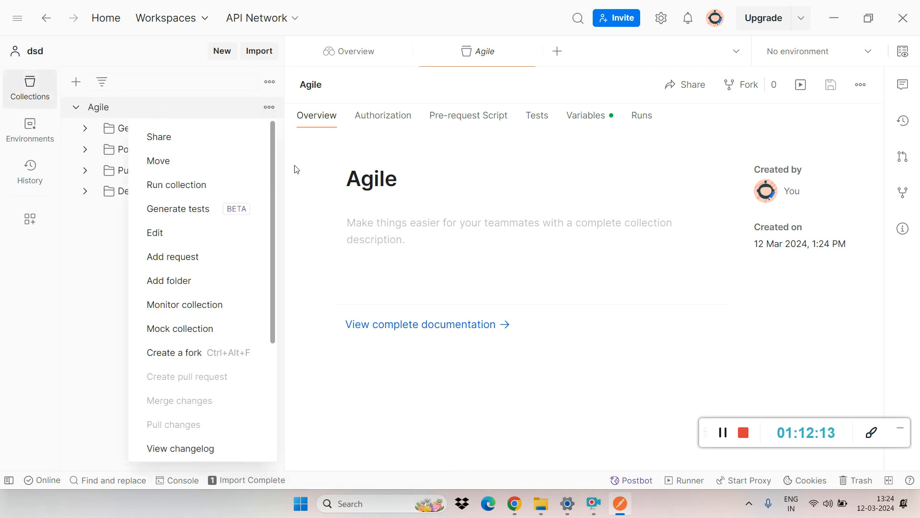
pyautogui.moveTo(271, 198); pyautogui.dragTo(294, 331)
pyautogui.click(166, 374)
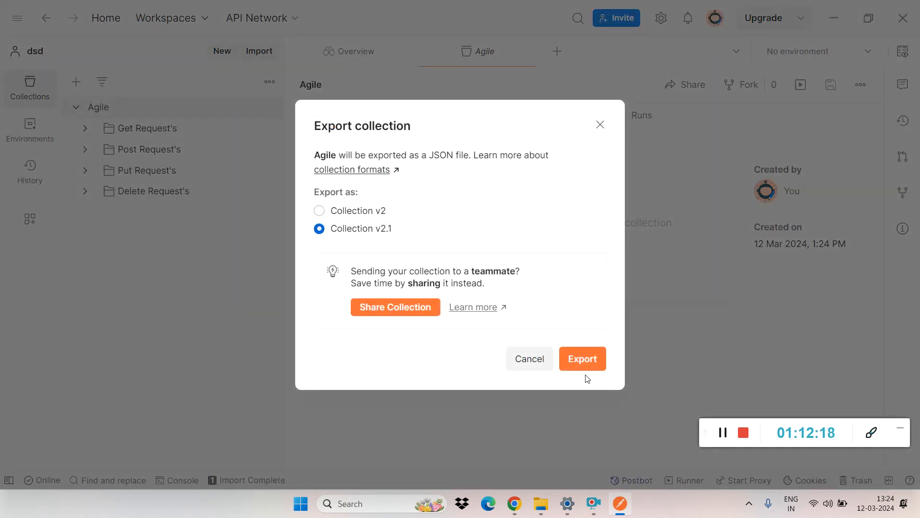
pyautogui.click(583, 360)
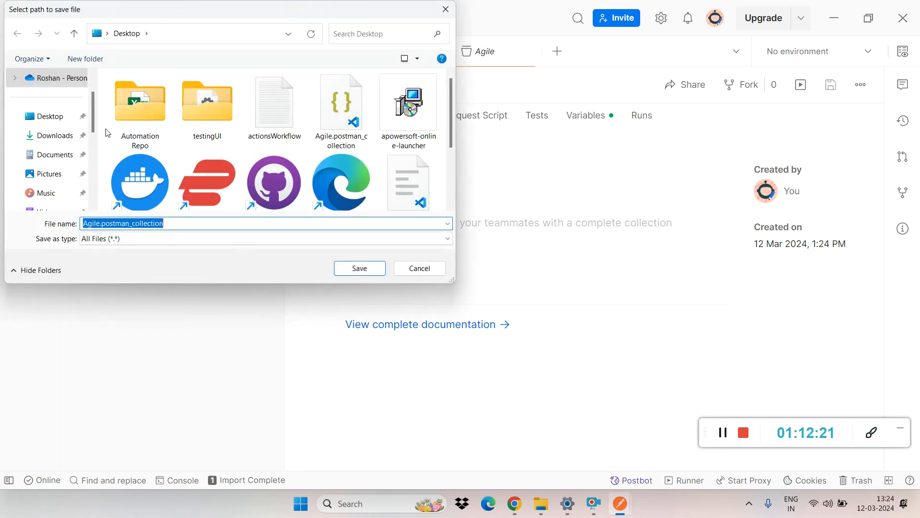
pyautogui.click(59, 139)
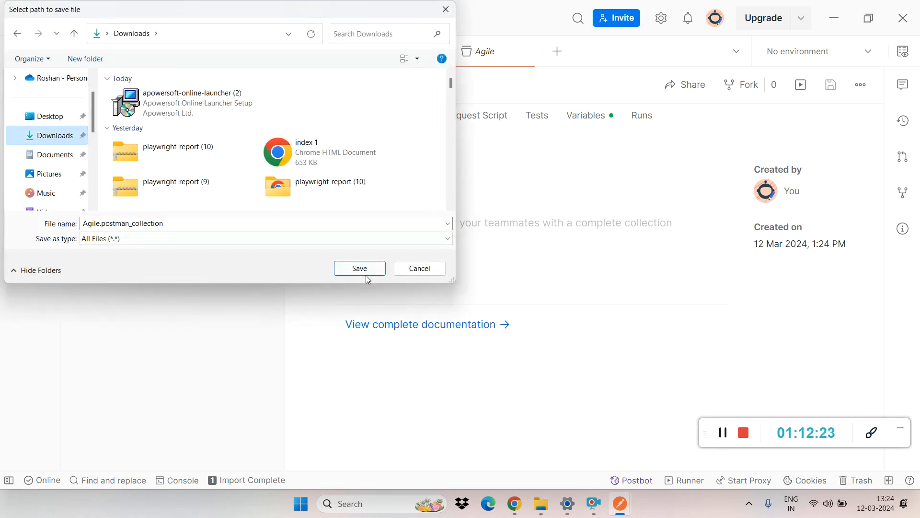
pyautogui.click(363, 269)
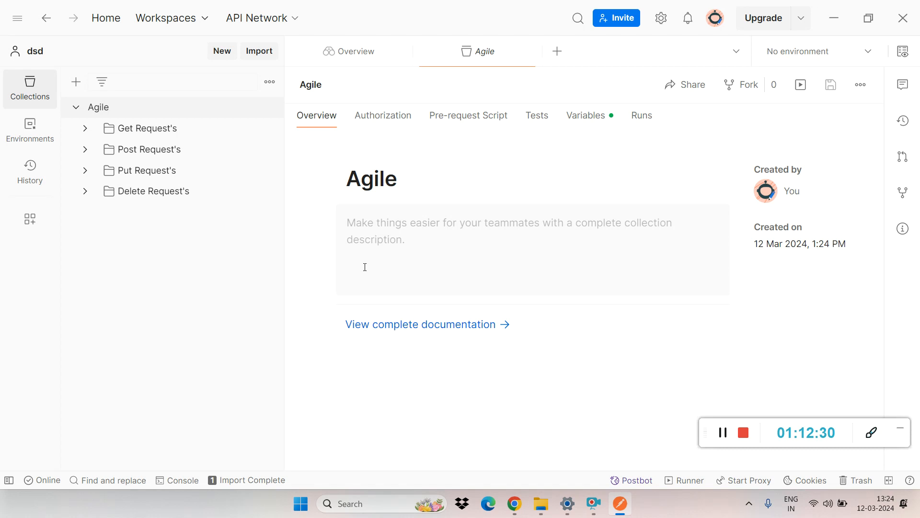
# Step: Look at the dsd workspace's environments, return to its collections and collapse the Agile collection
pyautogui.click(30, 134)
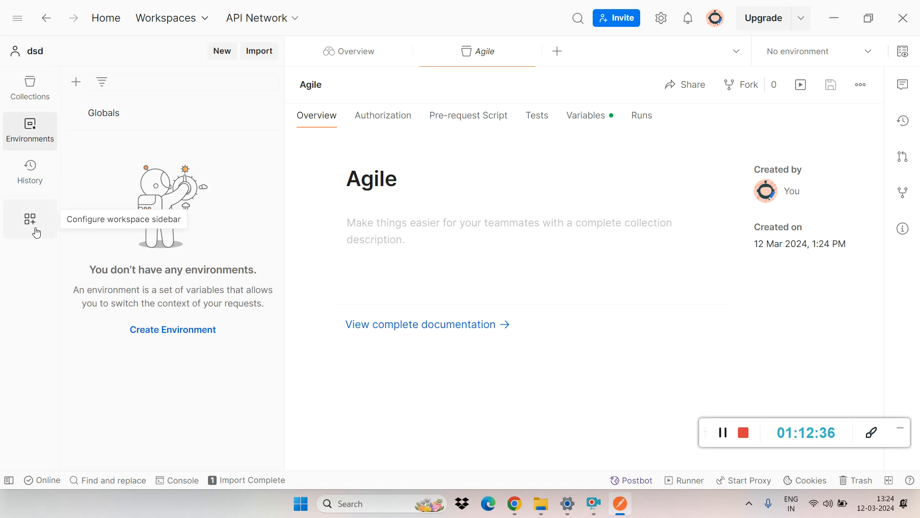
pyautogui.click(19, 92)
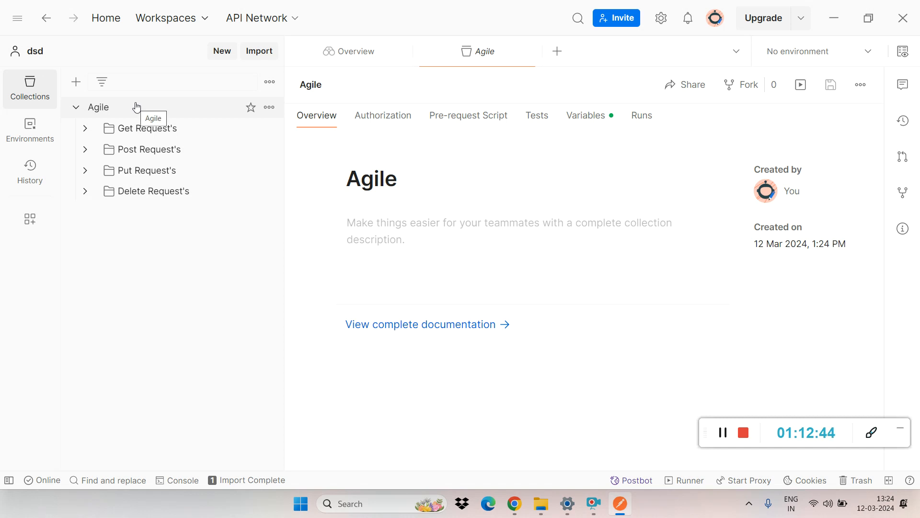
pyautogui.click(76, 110)
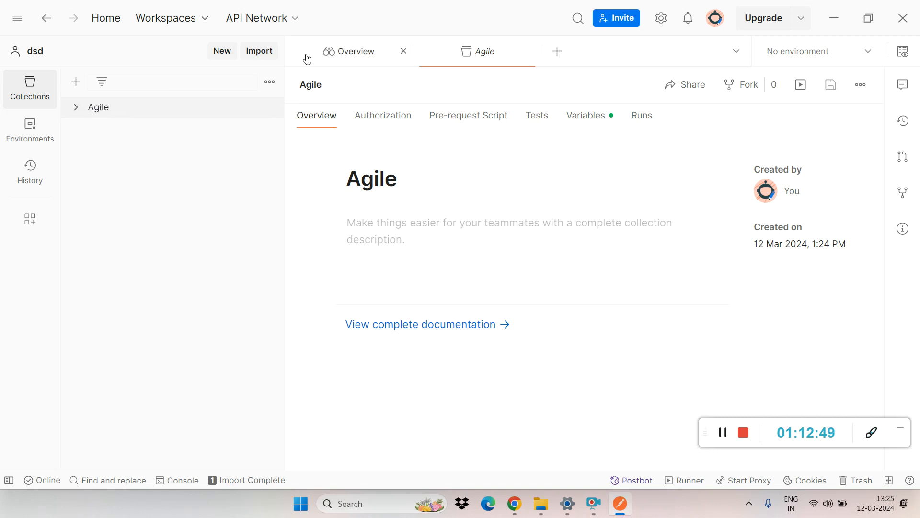
# Step: Import Agile.postman_collection from the Downloads folder into the dsd workspace as a copy of the existing collection
pyautogui.click(255, 52)
pyautogui.click(445, 286)
pyautogui.click(159, 111)
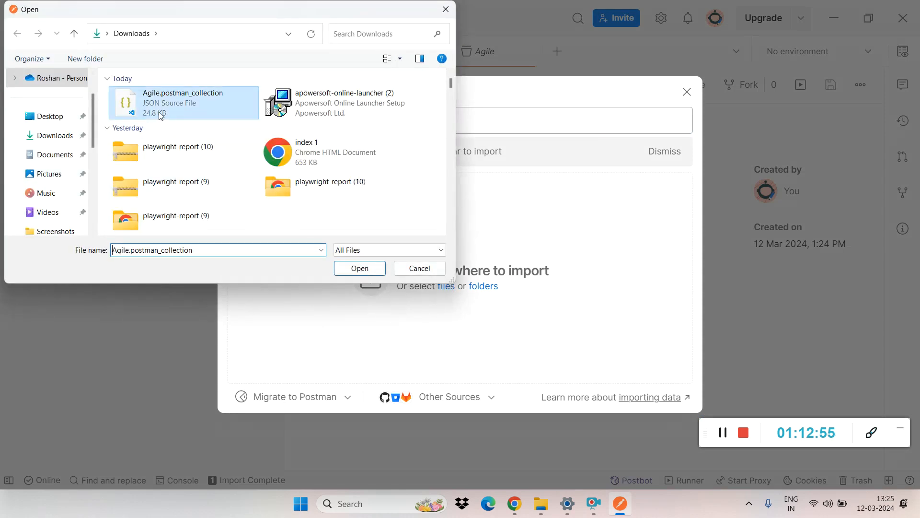
pyautogui.click(358, 268)
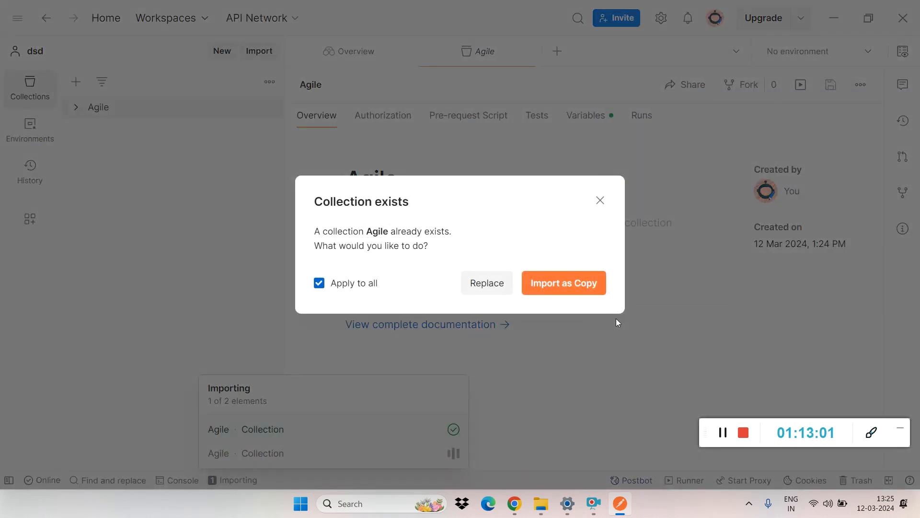
pyautogui.click(562, 283)
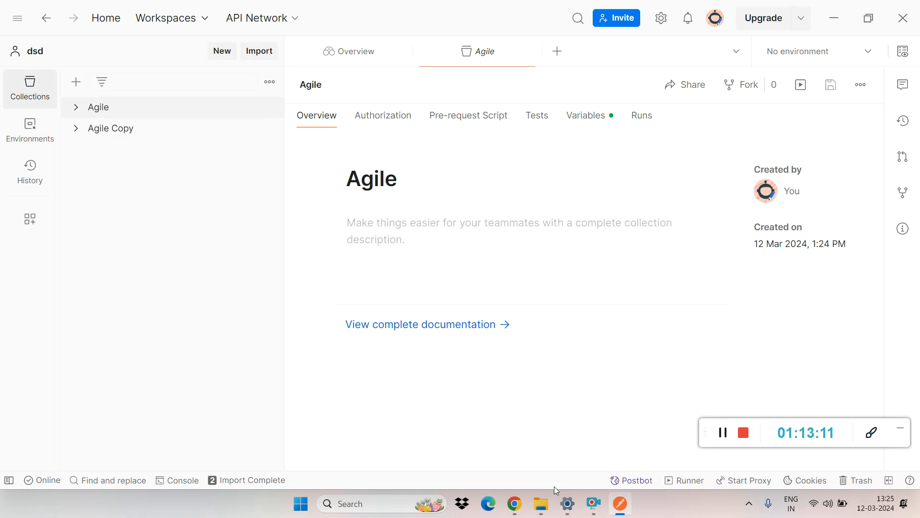
# Step: Switch to the Agile CRM dashboard in Chrome, close its search box and inspect the Contacts page with the developer tools
pyautogui.click(539, 511)
pyautogui.moveTo(514, 511)
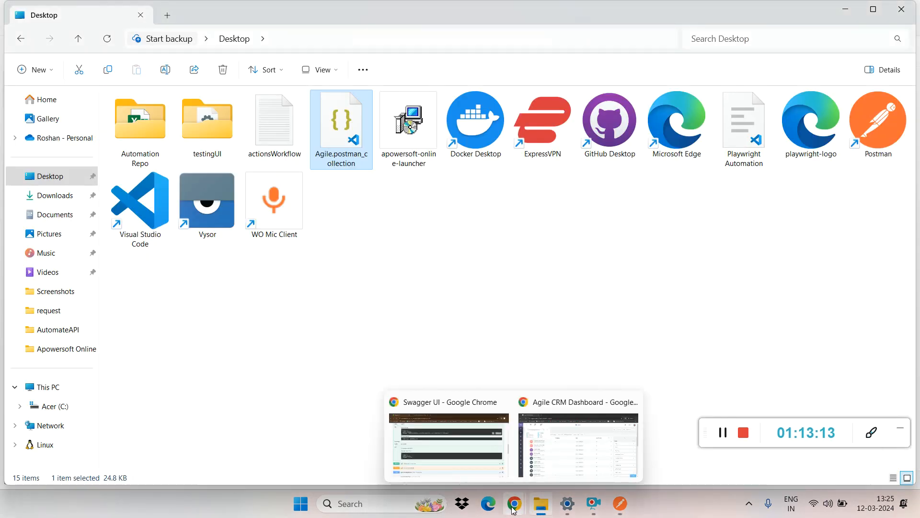
pyautogui.click(556, 443)
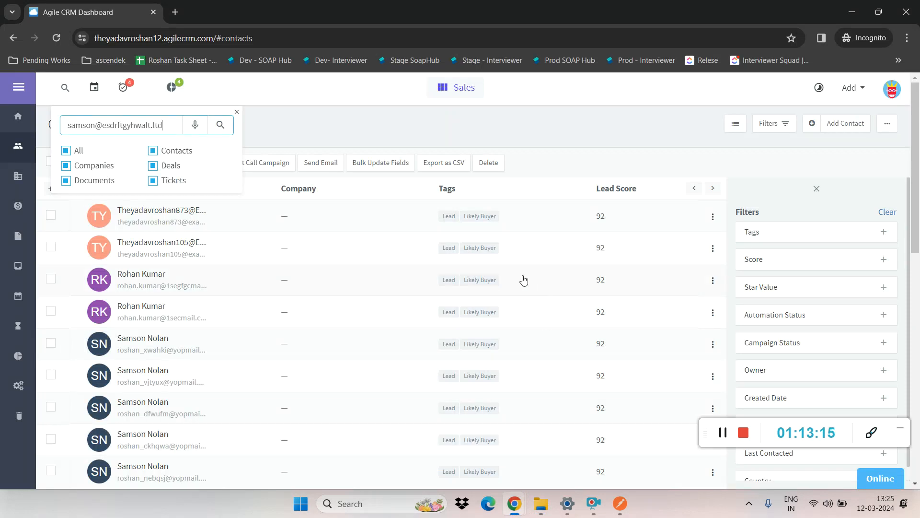
pyautogui.click(237, 113)
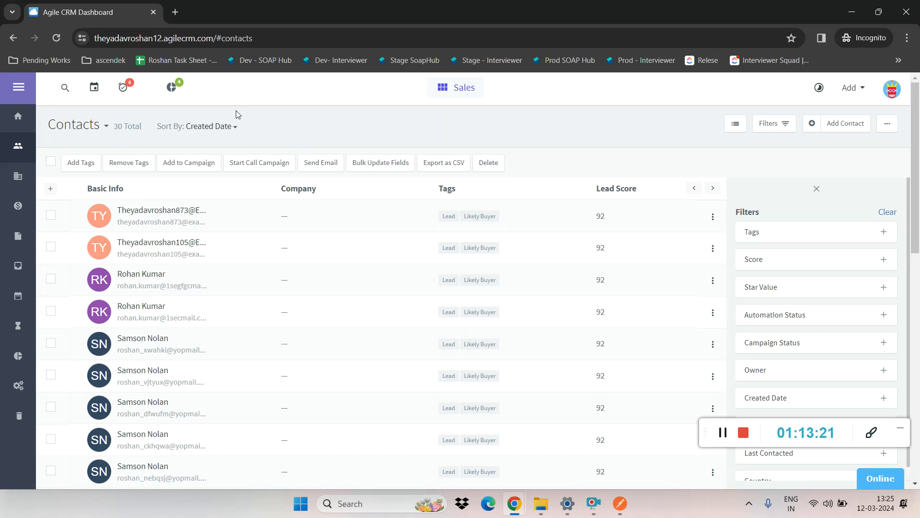
pyautogui.rightClick(287, 119)
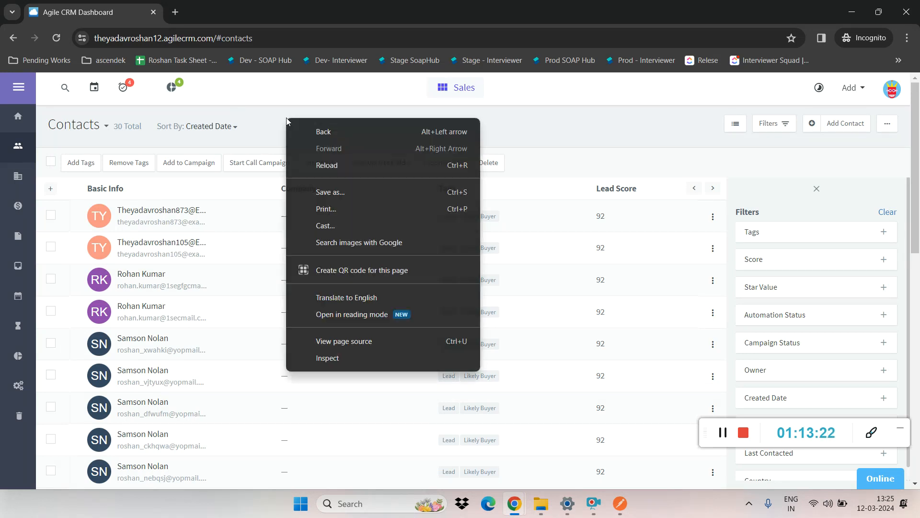
pyautogui.click(328, 361)
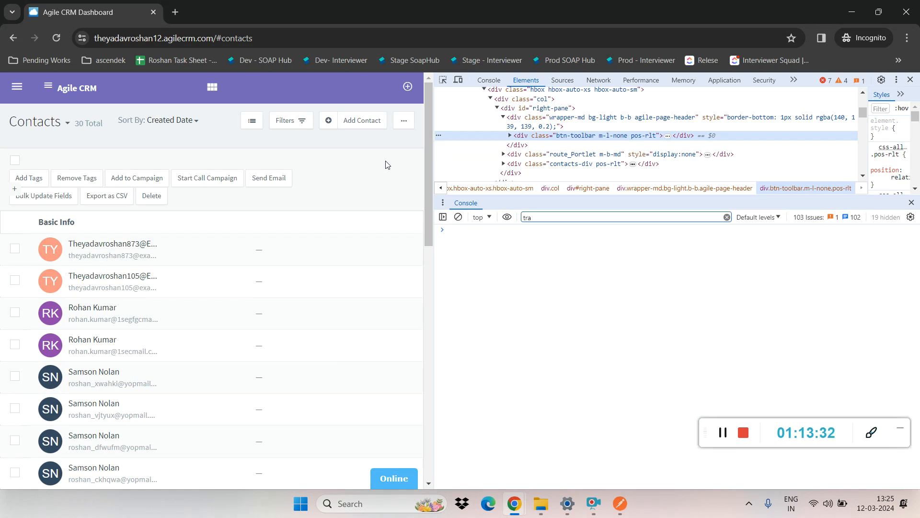
# Step: Show the network activity view in the developer tools and look through the CRM's navigation menu
pyautogui.click(599, 80)
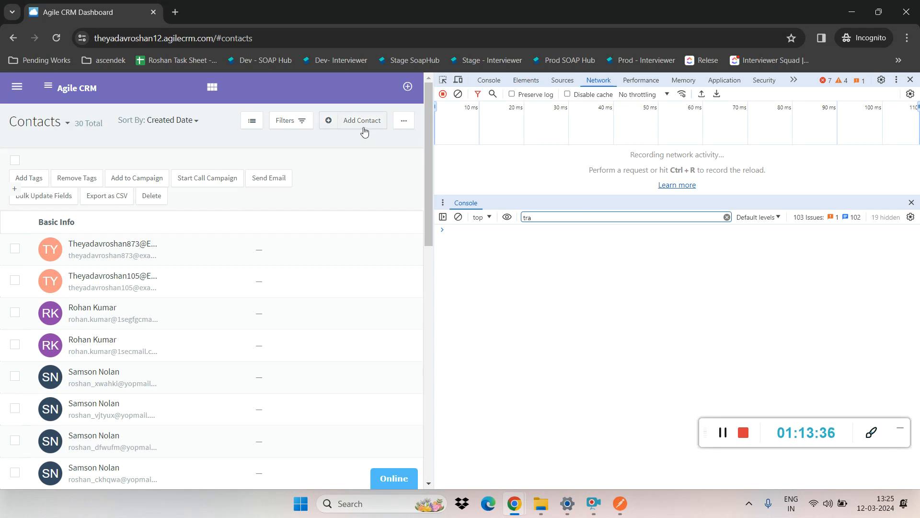
pyautogui.click(17, 87)
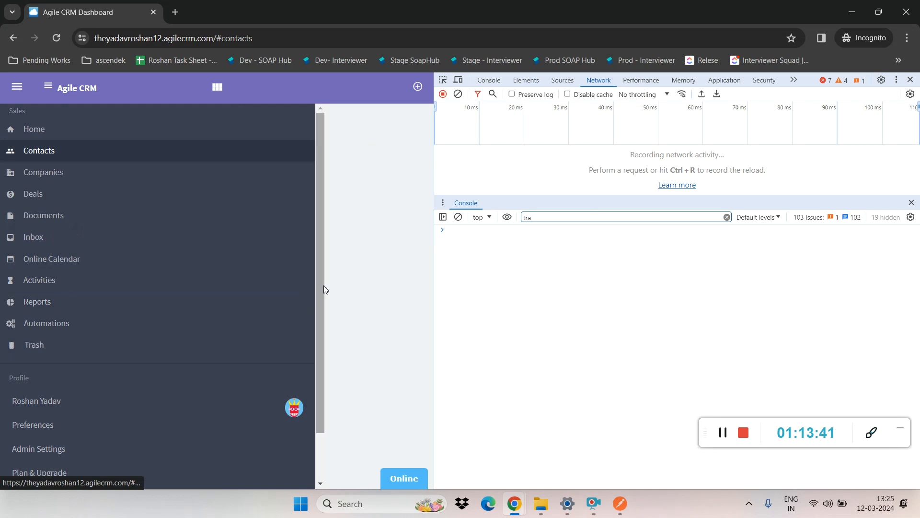
pyautogui.moveTo(320, 286); pyautogui.dragTo(321, 424)
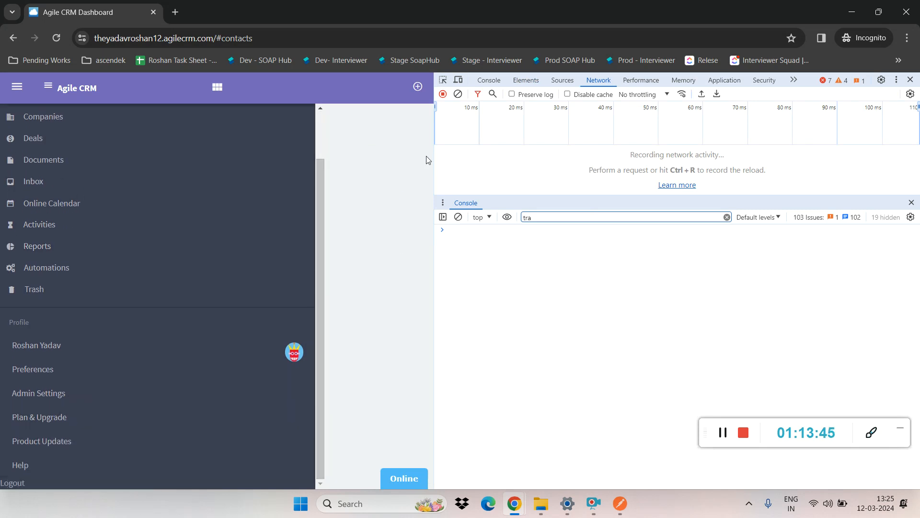
# Step: Turn on device emulation, look at the navigation and profile menus, and narrow the responsive viewport to 454 pixels wide
pyautogui.click(458, 80)
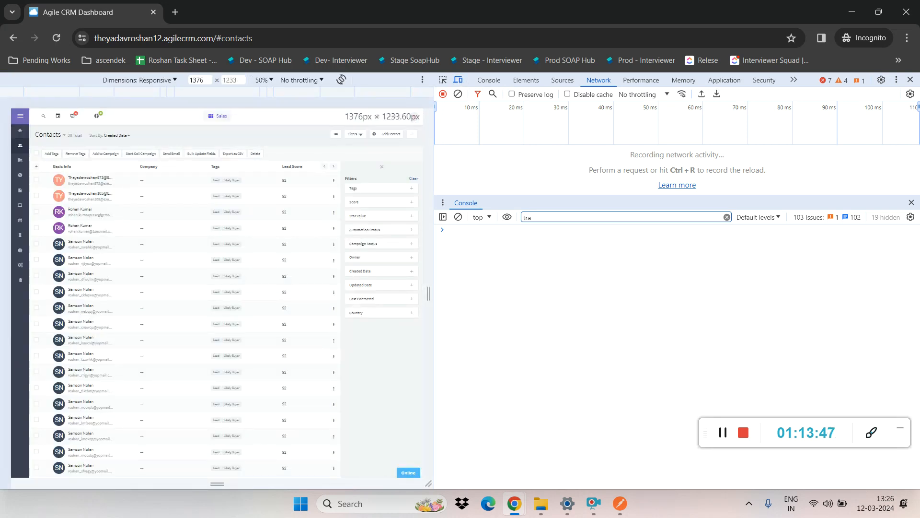
pyautogui.click(19, 114)
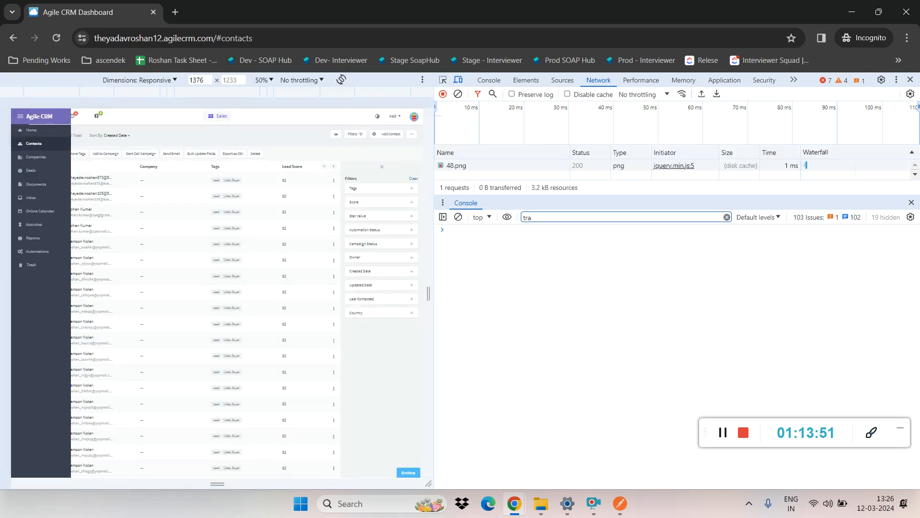
pyautogui.click(418, 117)
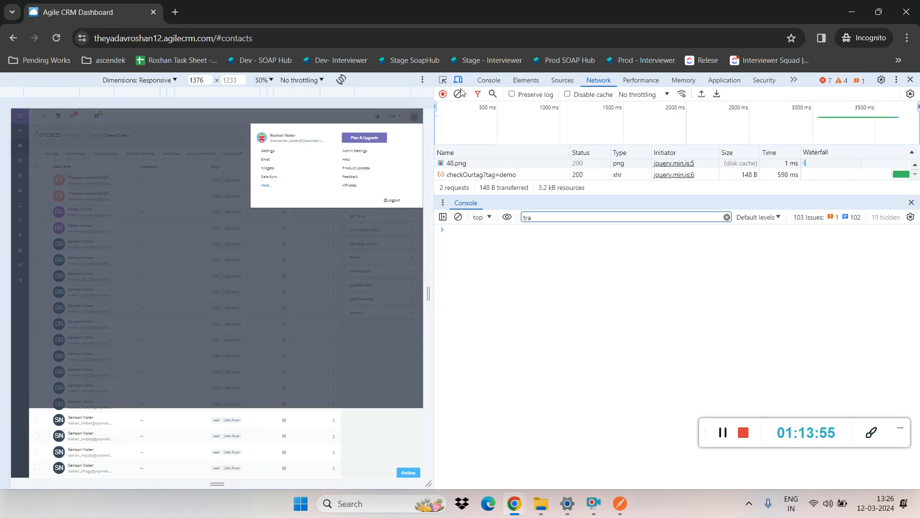
pyautogui.moveTo(429, 288); pyautogui.dragTo(290, 293)
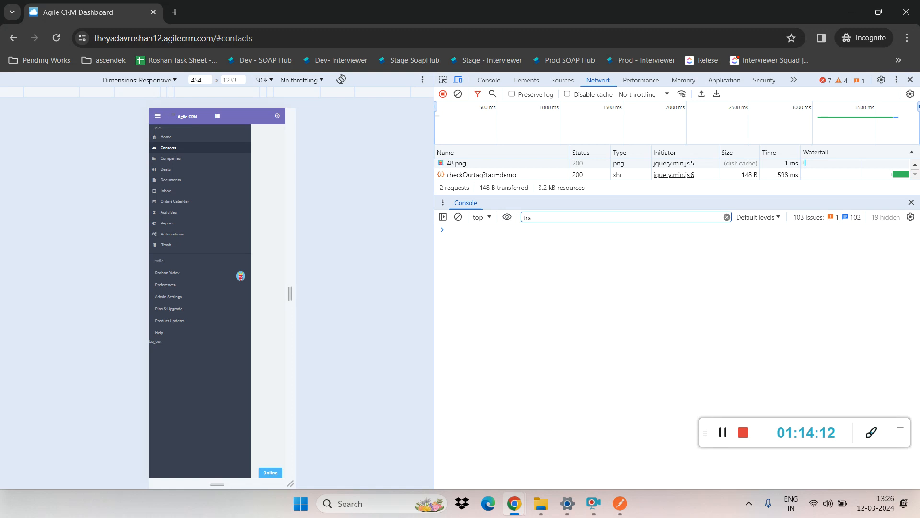
# Step: Enlarge the page zoom, turn off device emulation and widen the page area to show the full desktop Contacts layout
pyautogui.hotkey('ctrl', '+')
pyautogui.click(458, 80)
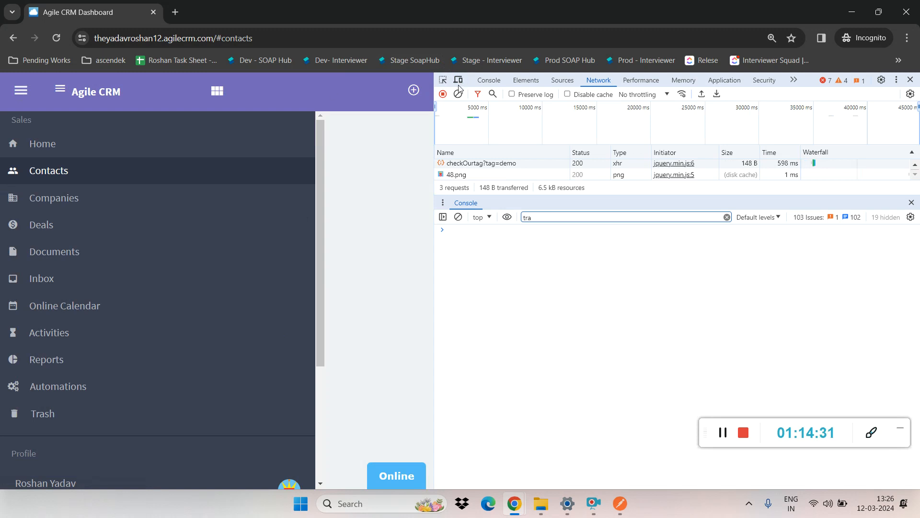
pyautogui.moveTo(436, 114); pyautogui.dragTo(770, 114)
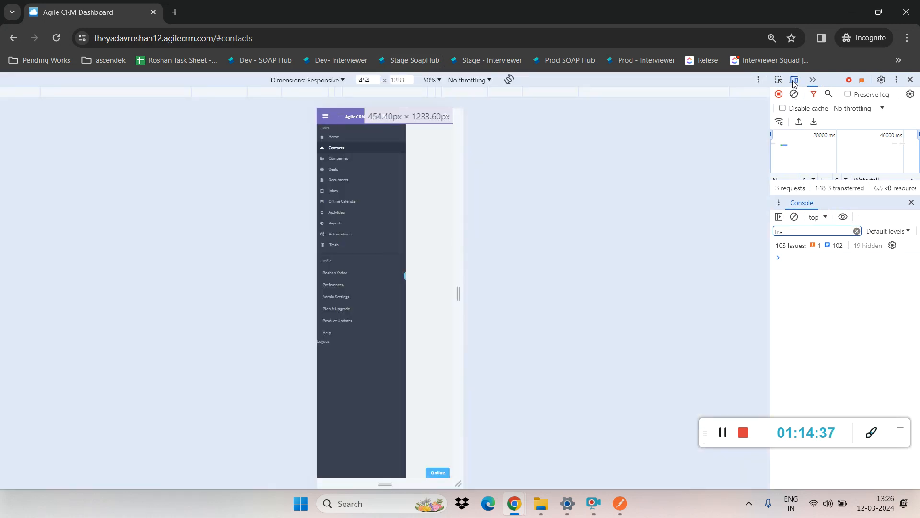
# Step: Turn device emulation back on, narrow the viewport to 339 pixels and look through the contact list in the mobile layout
pyautogui.click(794, 80)
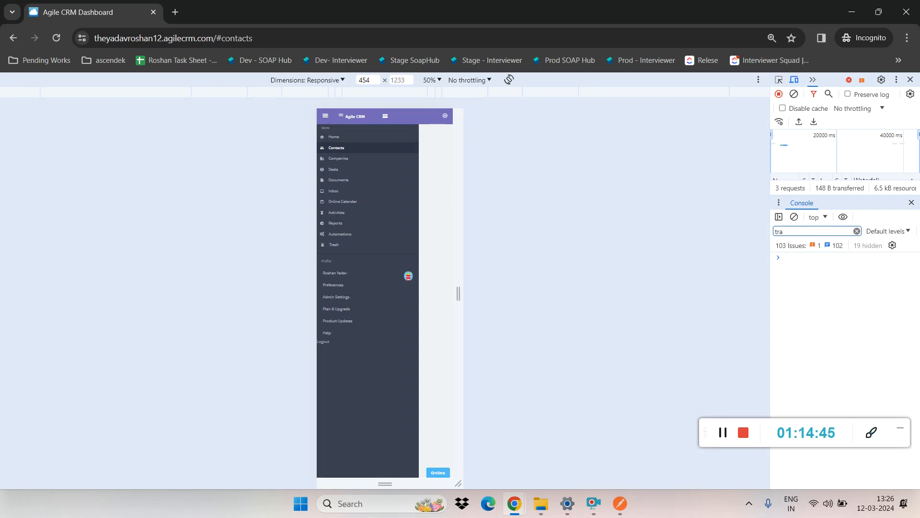
pyautogui.moveTo(453, 244); pyautogui.dragTo(436, 100)
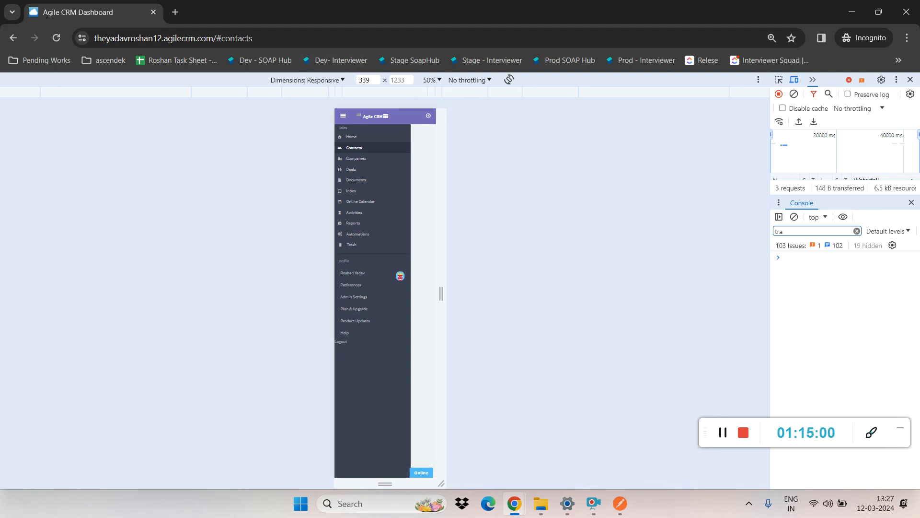
pyautogui.click(343, 115)
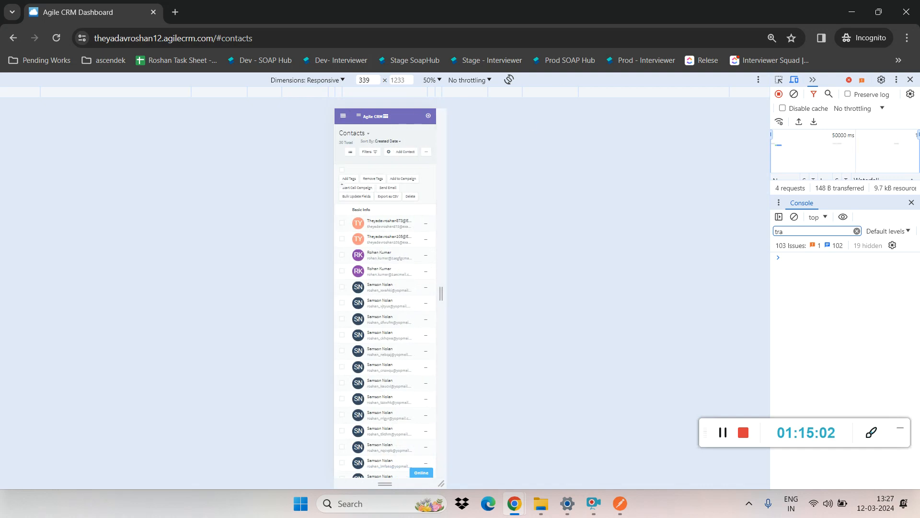
pyautogui.scroll(-10, 380, 301)
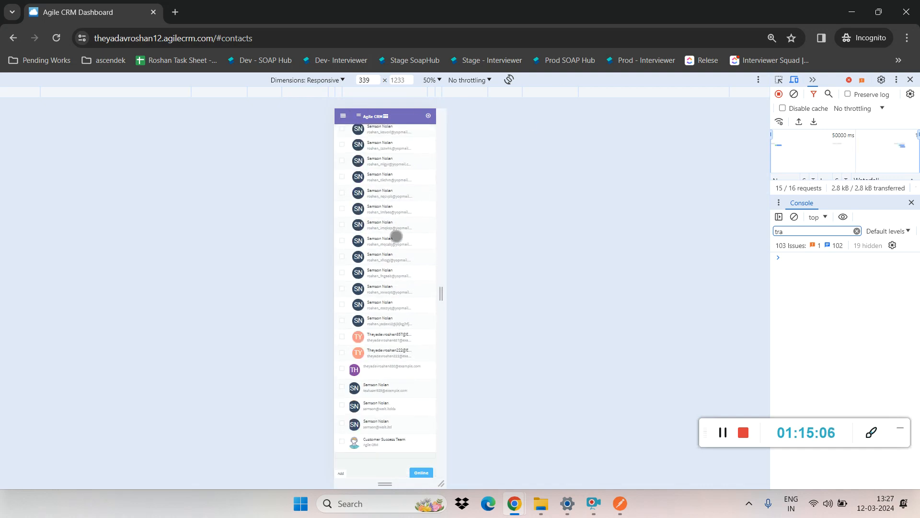
pyautogui.scroll(10, 397, 236)
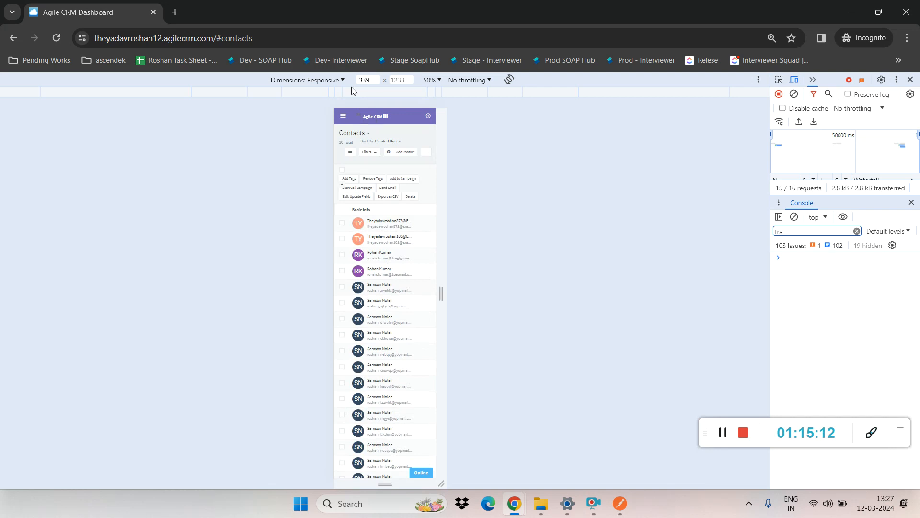
# Step: Preview the Contacts page as iPhone 14 Pro Max and as Galaxy Fold, and capture a screenshot of the Galaxy Fold view
pyautogui.click(338, 81)
pyautogui.click(312, 178)
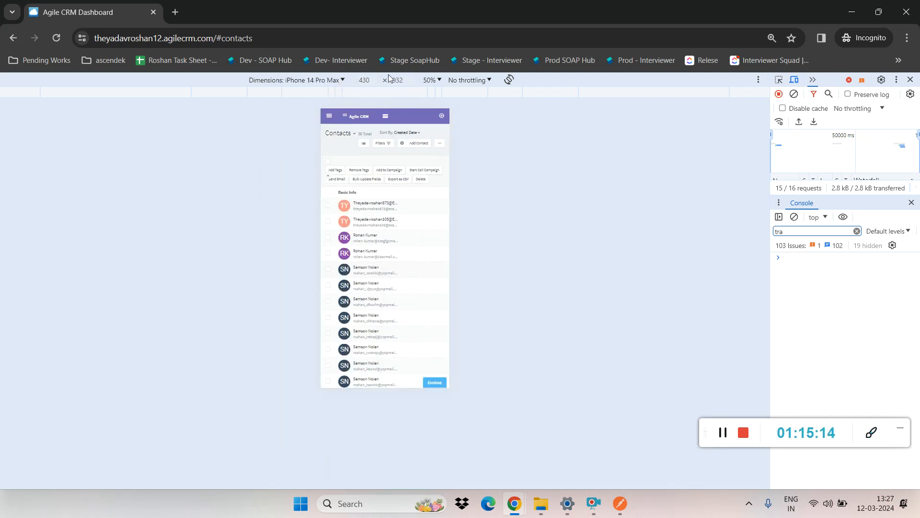
pyautogui.click(344, 82)
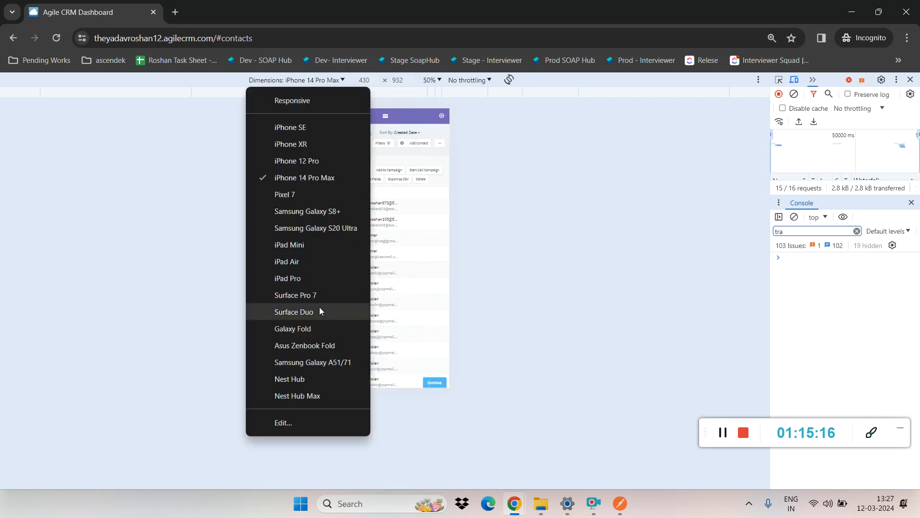
pyautogui.click(310, 326)
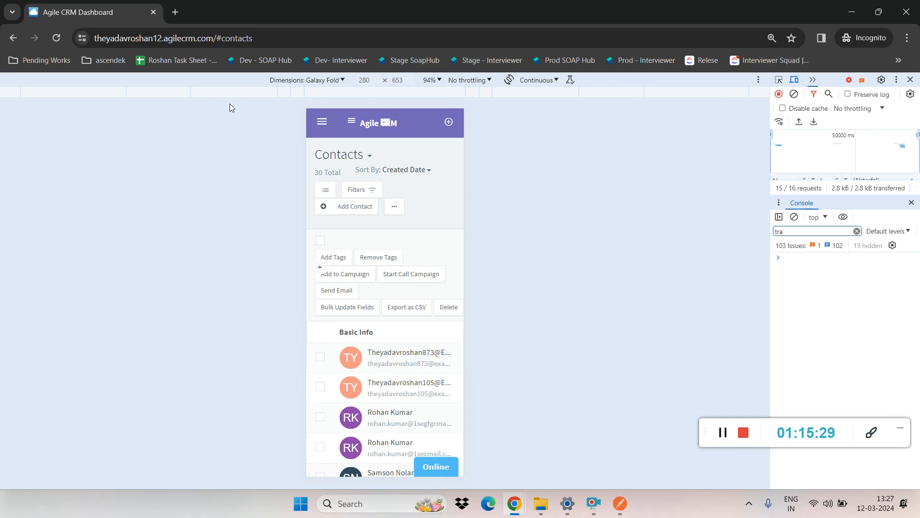
pyautogui.press('super+shift+s')
pyautogui.moveTo(250, 75); pyautogui.dragTo(589, 478)
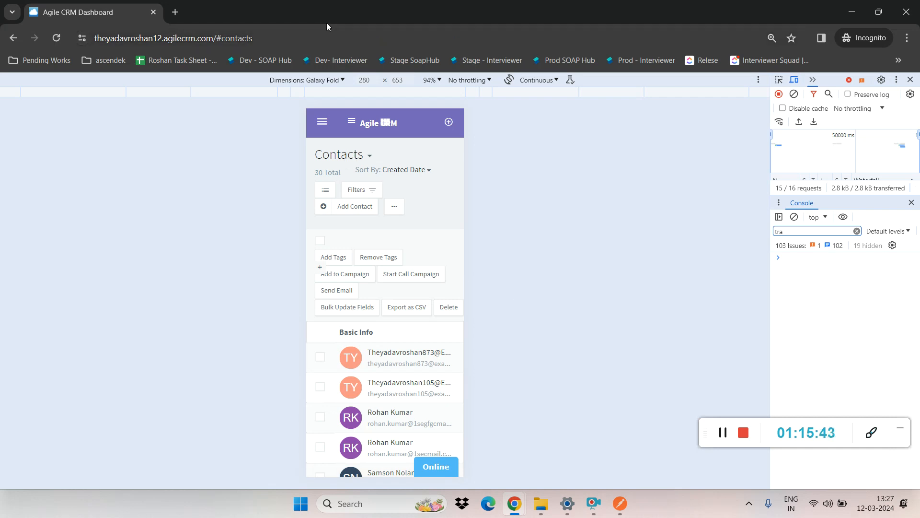
# Step: Set the emulated dimensions back to Responsive and turn off device emulation
pyautogui.click(334, 80)
pyautogui.click(336, 97)
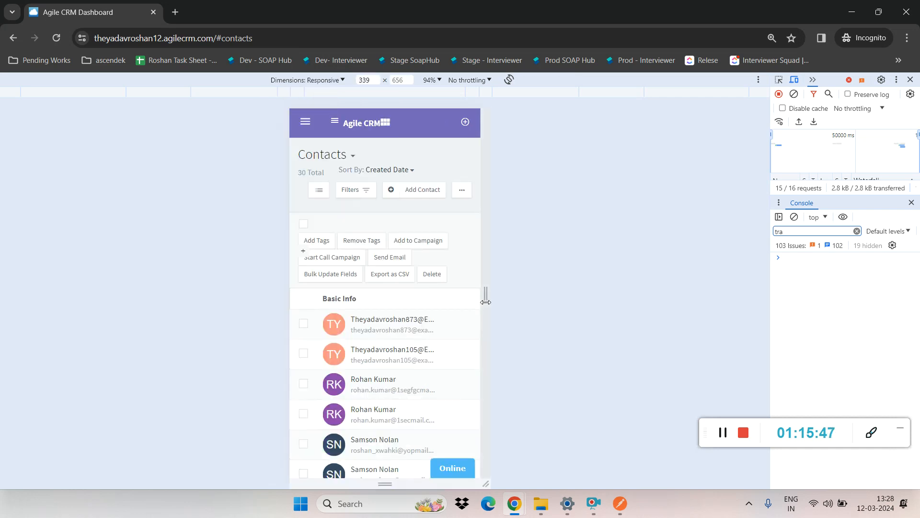
pyautogui.click(795, 81)
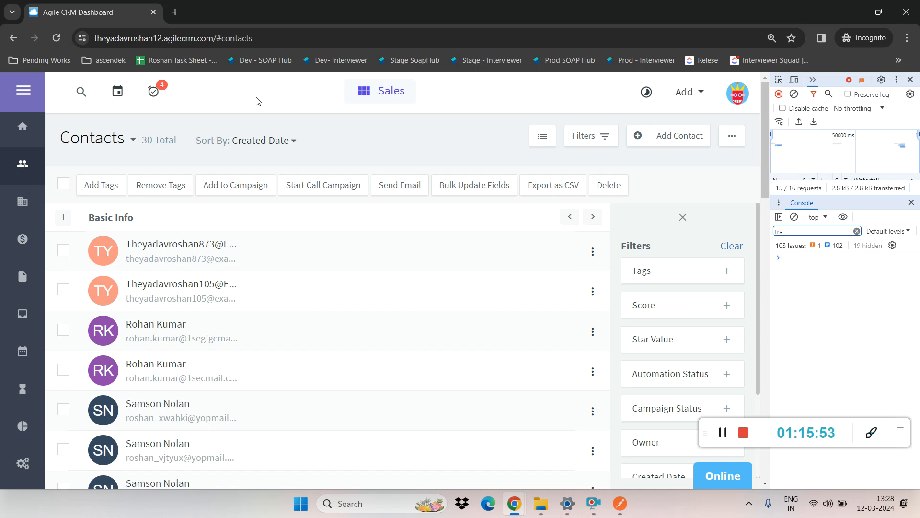
# Step: Log out of the CRM account and widen the developer tools beside the login page
pyautogui.click(738, 94)
pyautogui.click(706, 308)
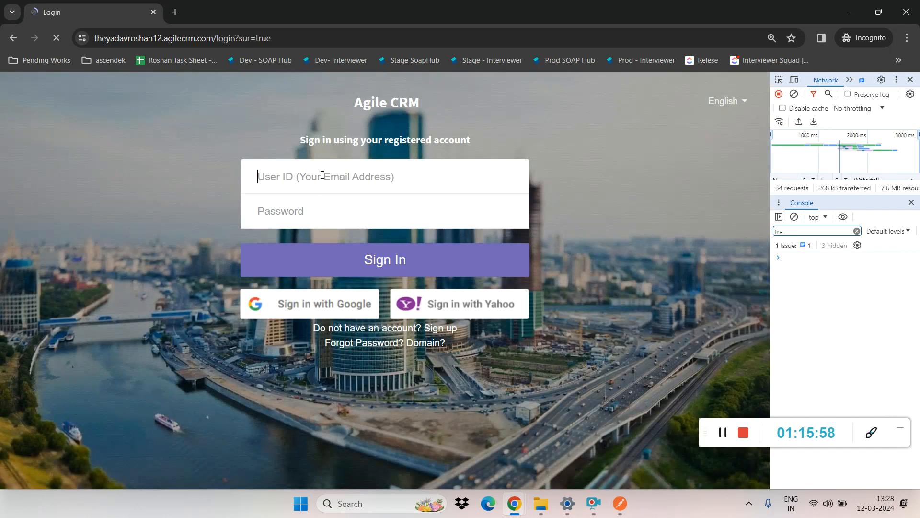
pyautogui.click(323, 175)
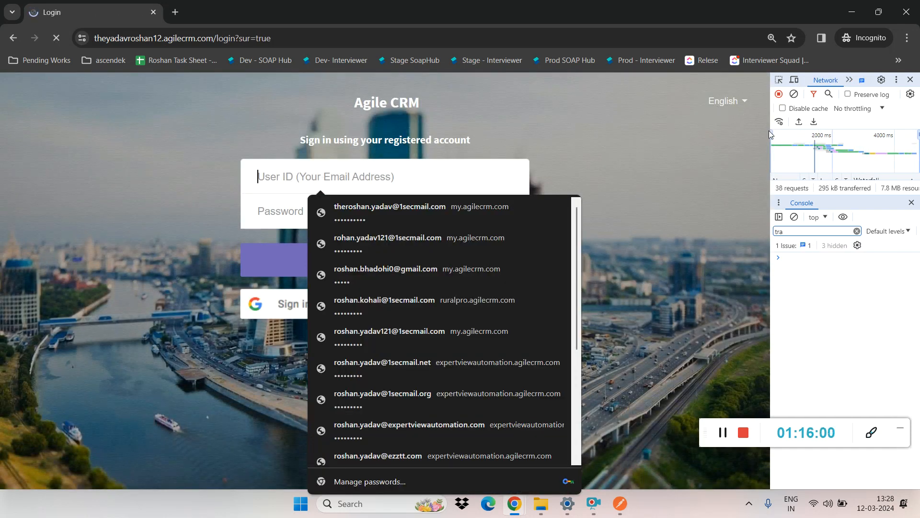
pyautogui.moveTo(770, 131); pyautogui.dragTo(551, 142)
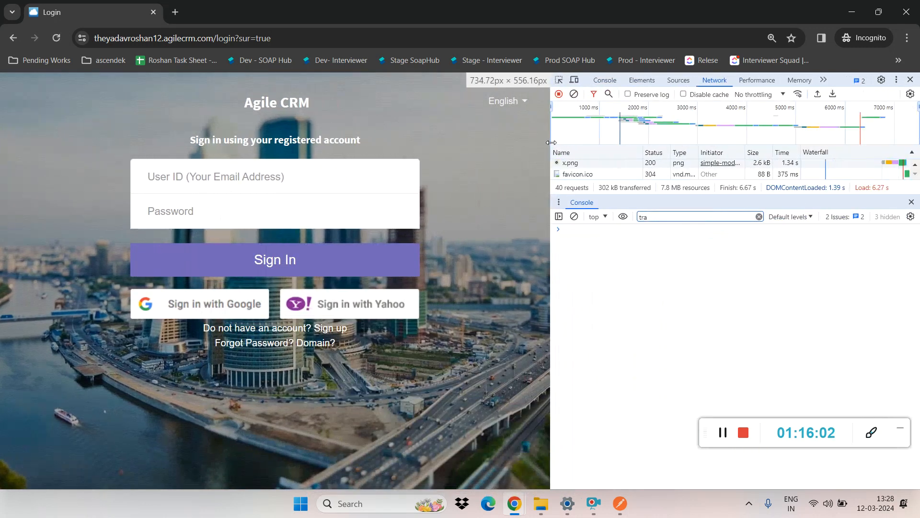
# Step: Sign in to the CRM by filling the user ID and password fields with a saved login
pyautogui.click(206, 179)
pyautogui.click(238, 208)
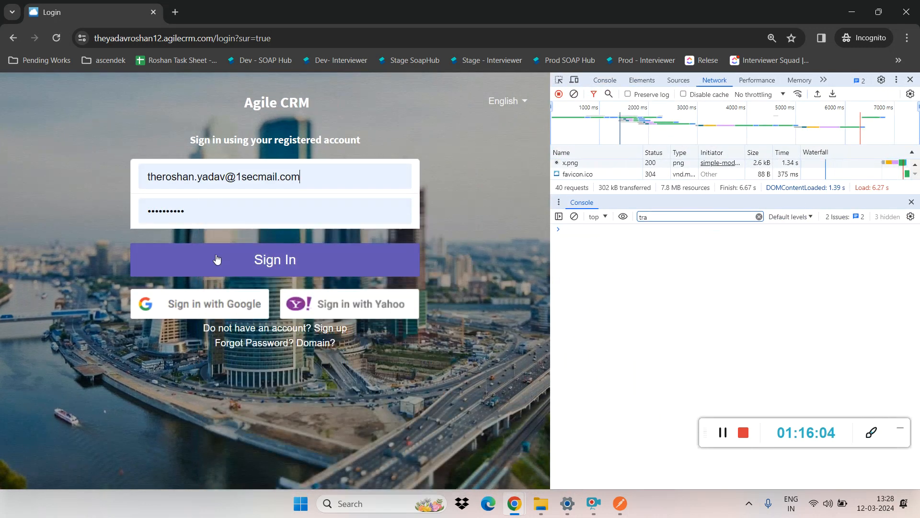
pyautogui.click(216, 260)
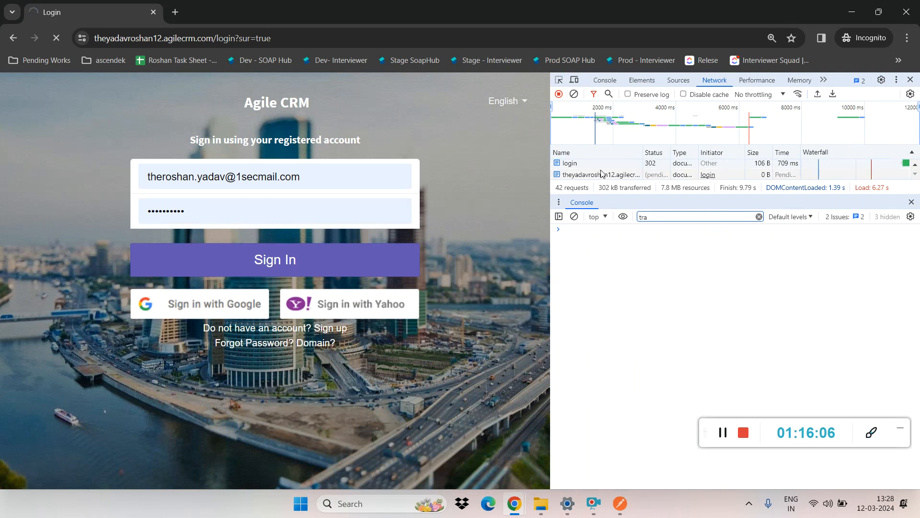
# Step: View the login request's payload, enlarge the network request list and return to its first entries
pyautogui.click(599, 166)
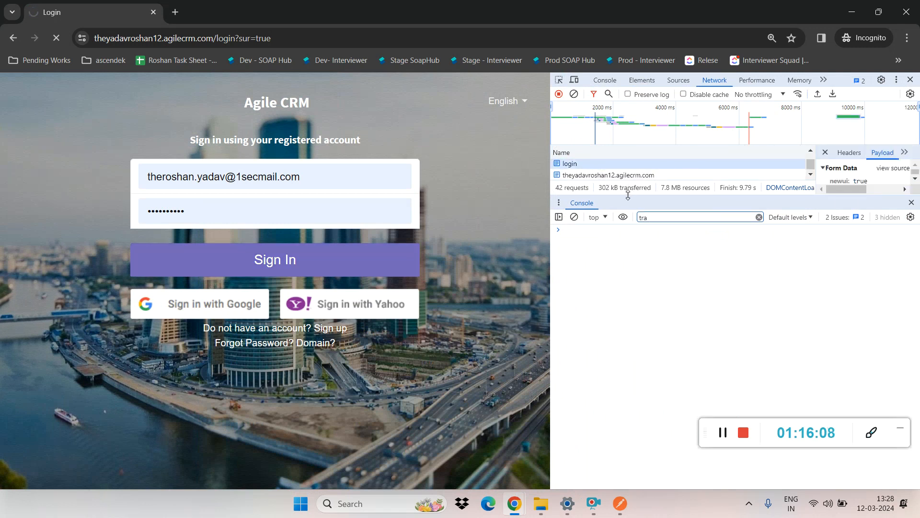
pyautogui.moveTo(628, 195); pyautogui.dragTo(623, 391)
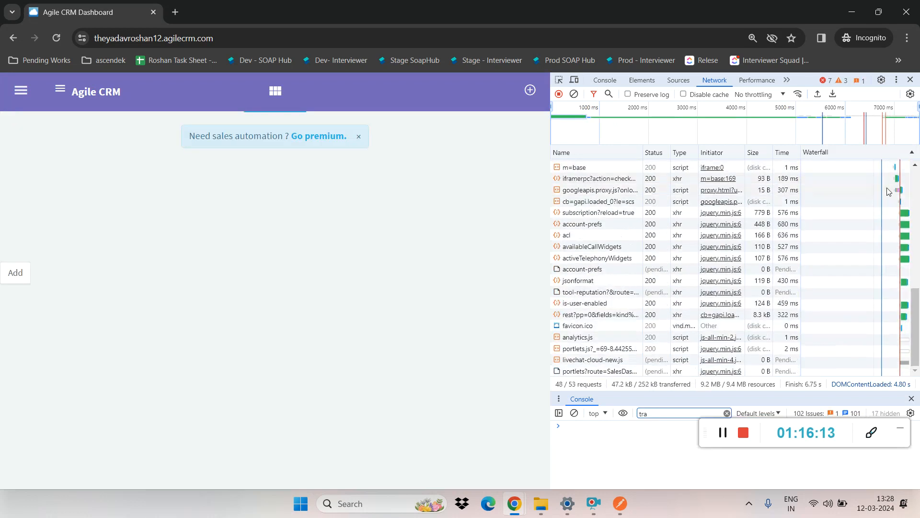
pyautogui.moveTo(916, 326); pyautogui.dragTo(910, 135)
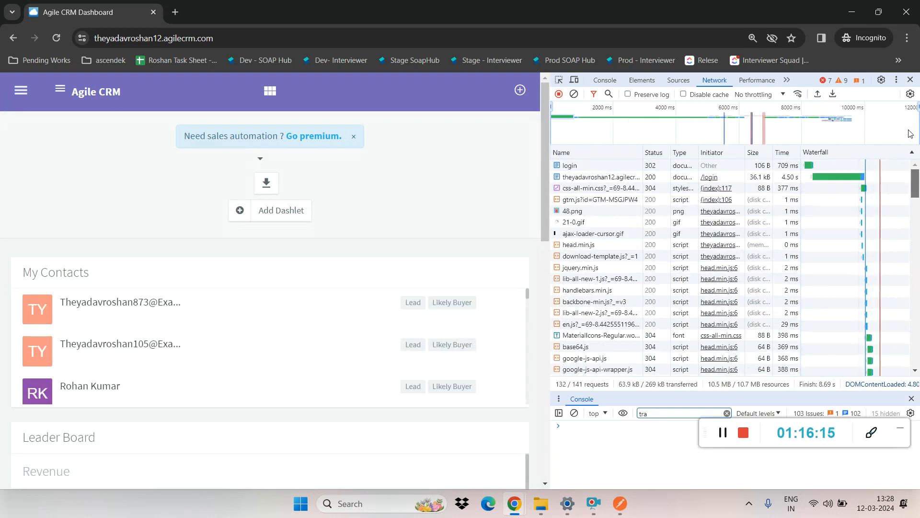
# Step: Widen the developer tools and examine the pusherapp WebSocket request's messages, headers and query string parameters
pyautogui.click(584, 166)
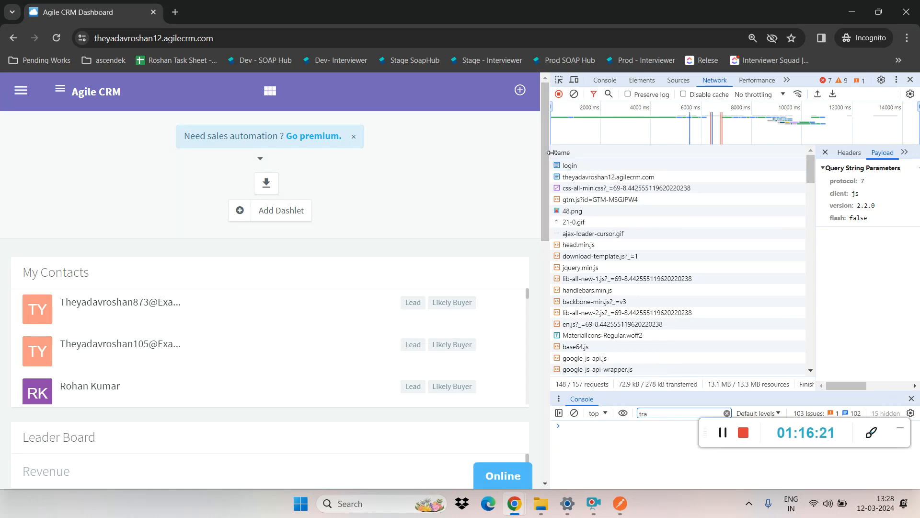
pyautogui.moveTo(552, 153); pyautogui.dragTo(278, 153)
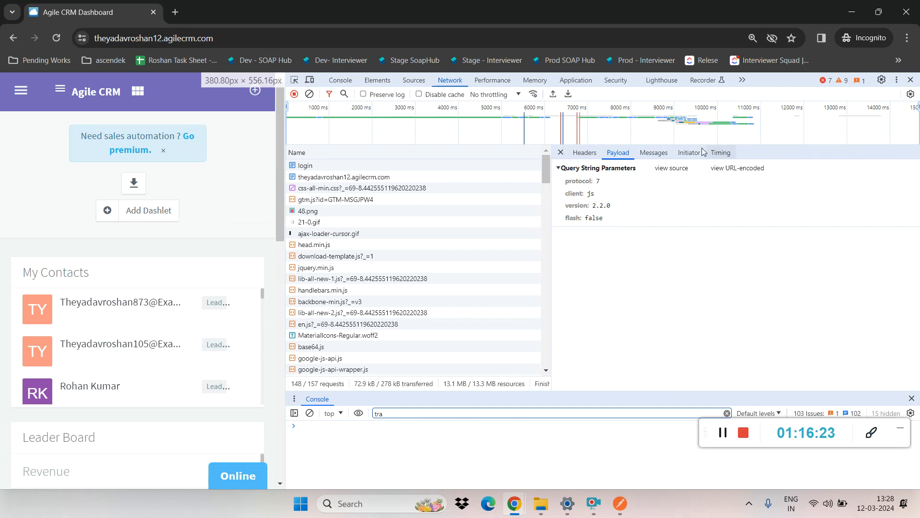
pyautogui.click(657, 153)
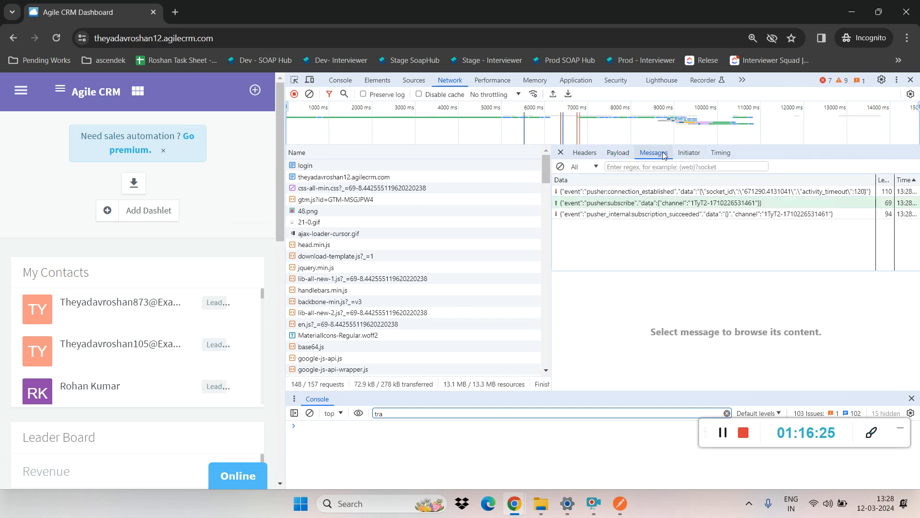
pyautogui.click(675, 154)
pyautogui.click(583, 152)
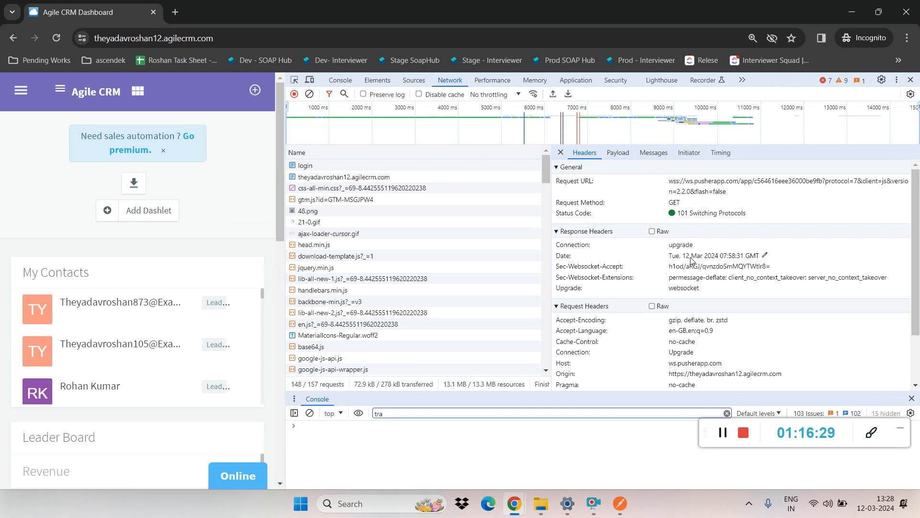
pyautogui.scroll(-1, 918, 300)
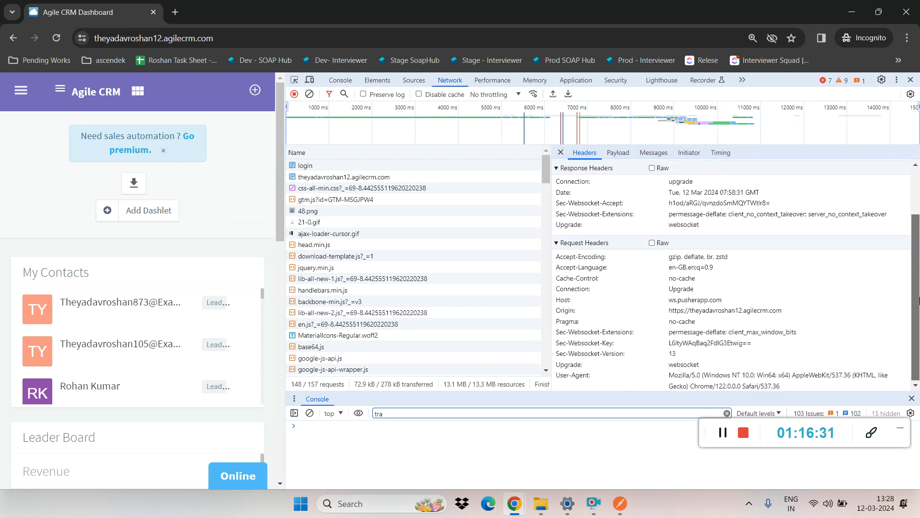
pyautogui.scroll(2, 918, 300)
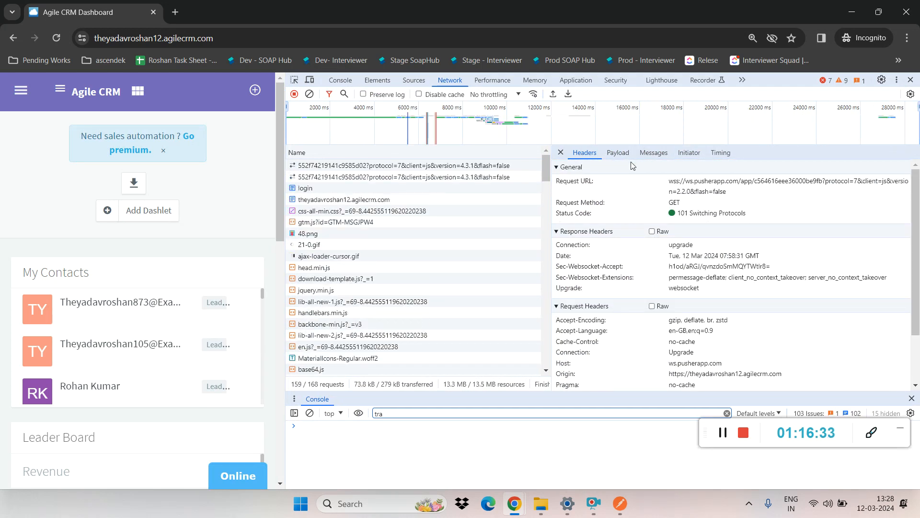
pyautogui.click(622, 149)
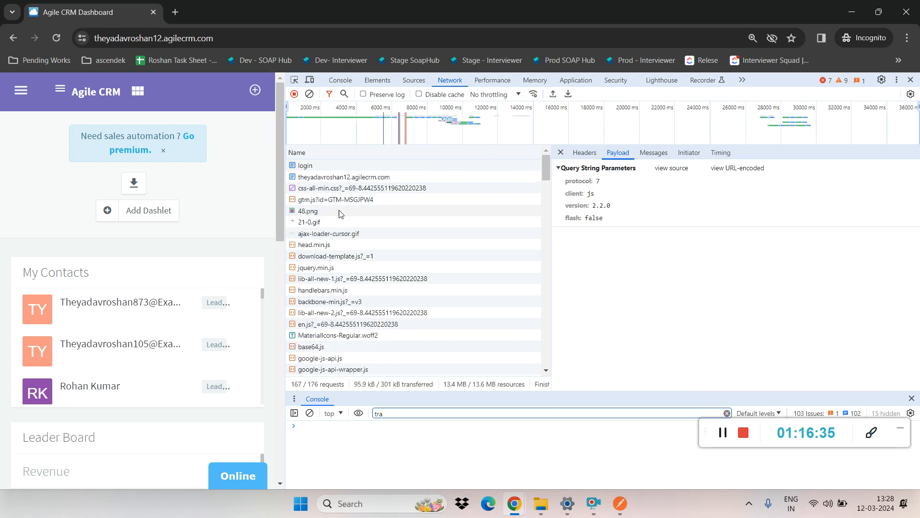
# Step: Inspect the dashboard page's document request, viewing its headers, preview, initiator chain, timing and cookies
pyautogui.click(322, 178)
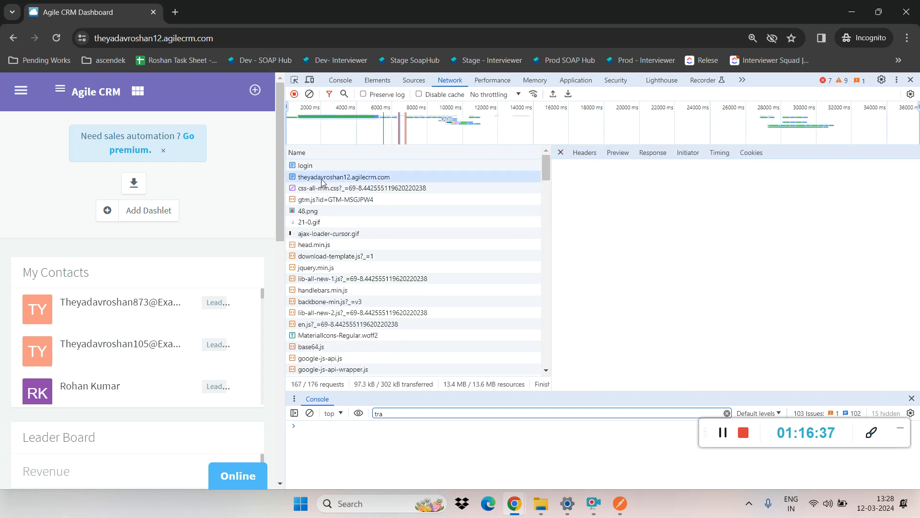
pyautogui.click(593, 153)
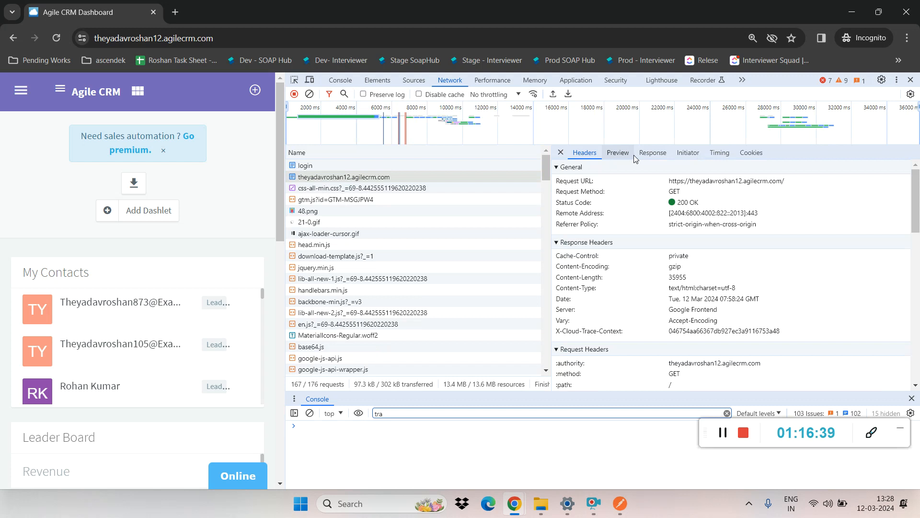
pyautogui.click(635, 158)
pyautogui.click(688, 154)
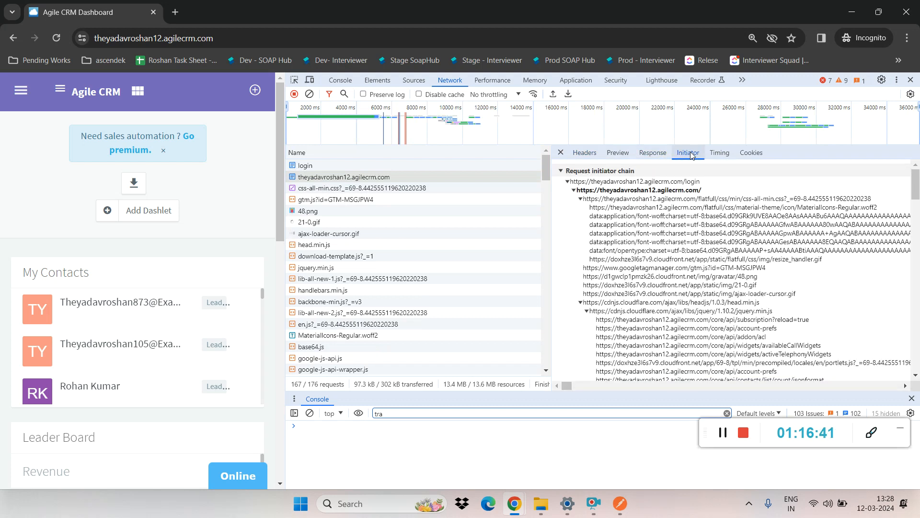
pyautogui.click(724, 153)
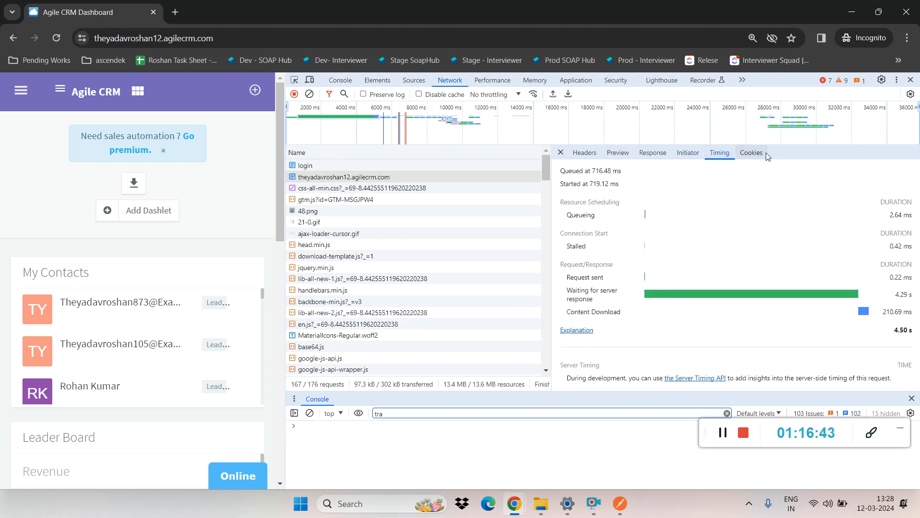
pyautogui.click(751, 153)
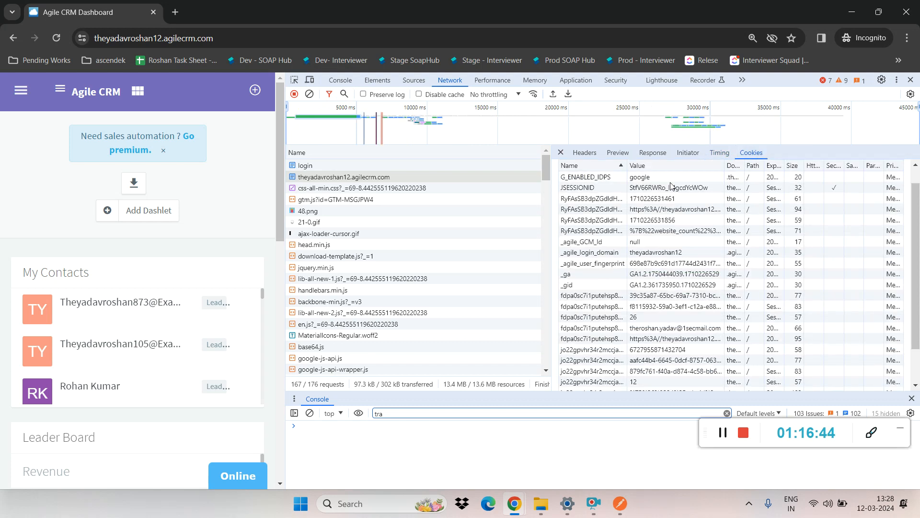
# Step: Review the document request's preview and response, read its headers through to the User-Agent entry, and close the developer tools
pyautogui.click(586, 153)
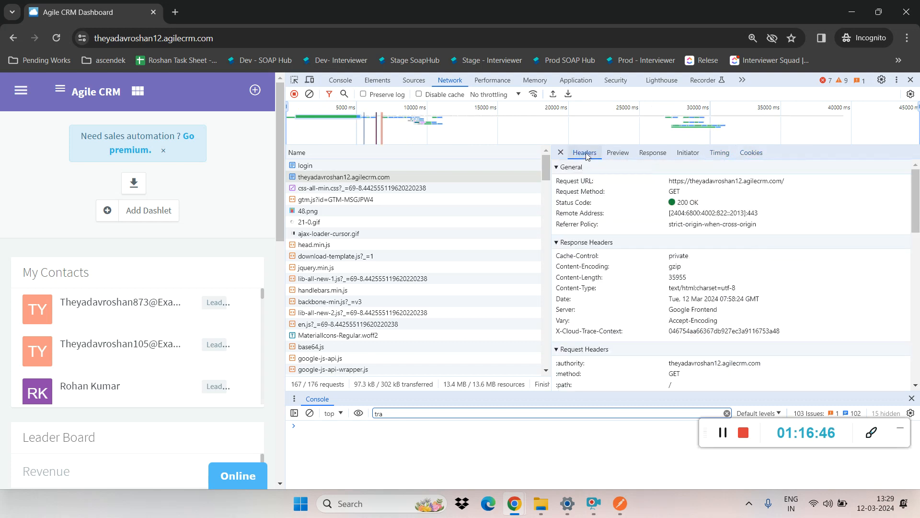
pyautogui.click(610, 154)
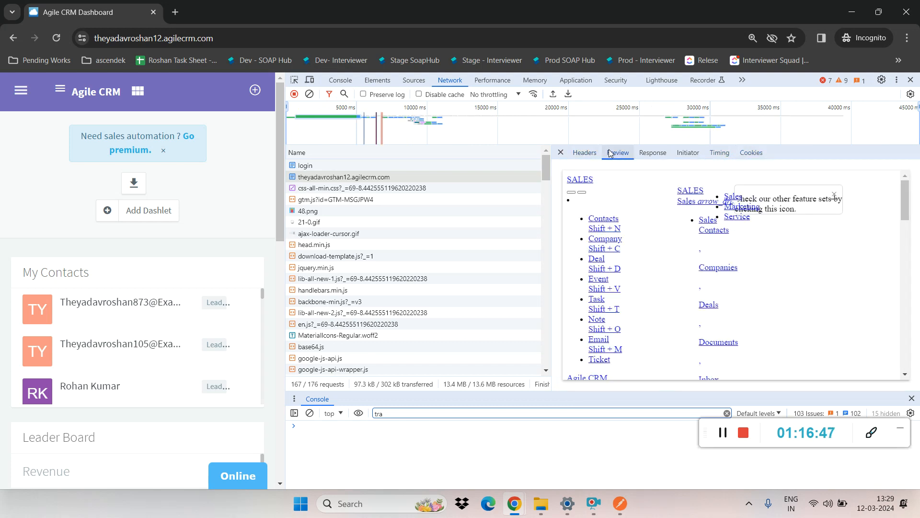
pyautogui.click(658, 151)
pyautogui.click(585, 152)
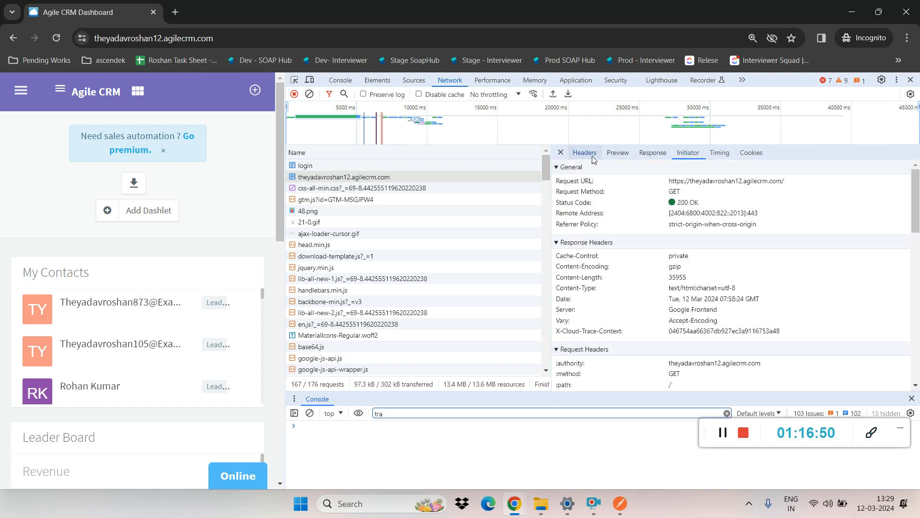
pyautogui.moveTo(916, 200); pyautogui.dragTo(919, 416)
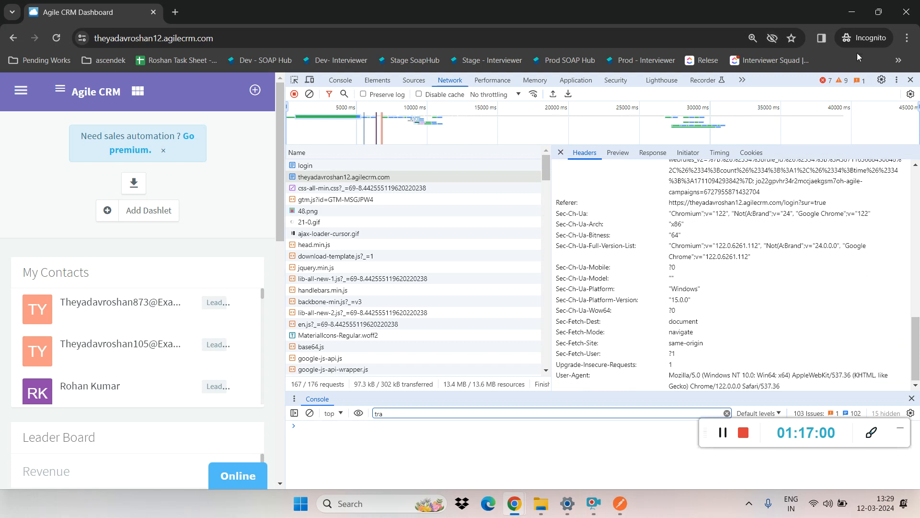
pyautogui.click(910, 79)
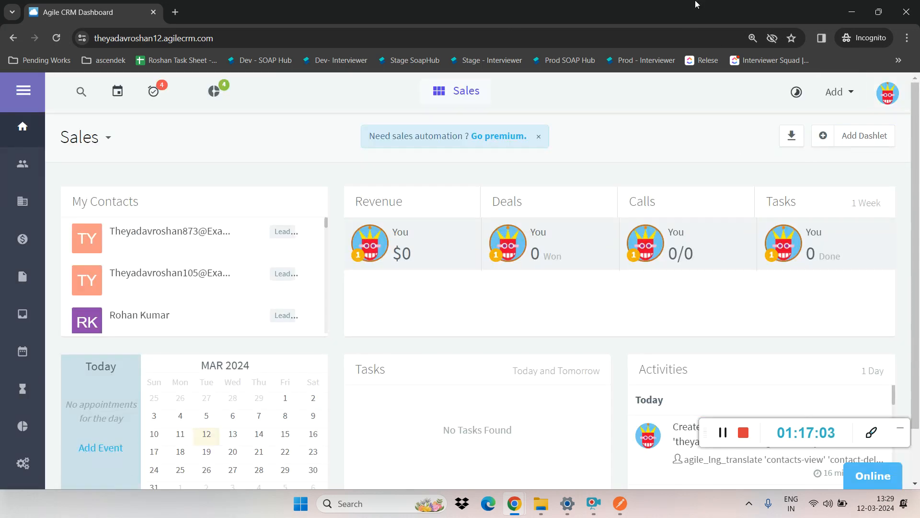